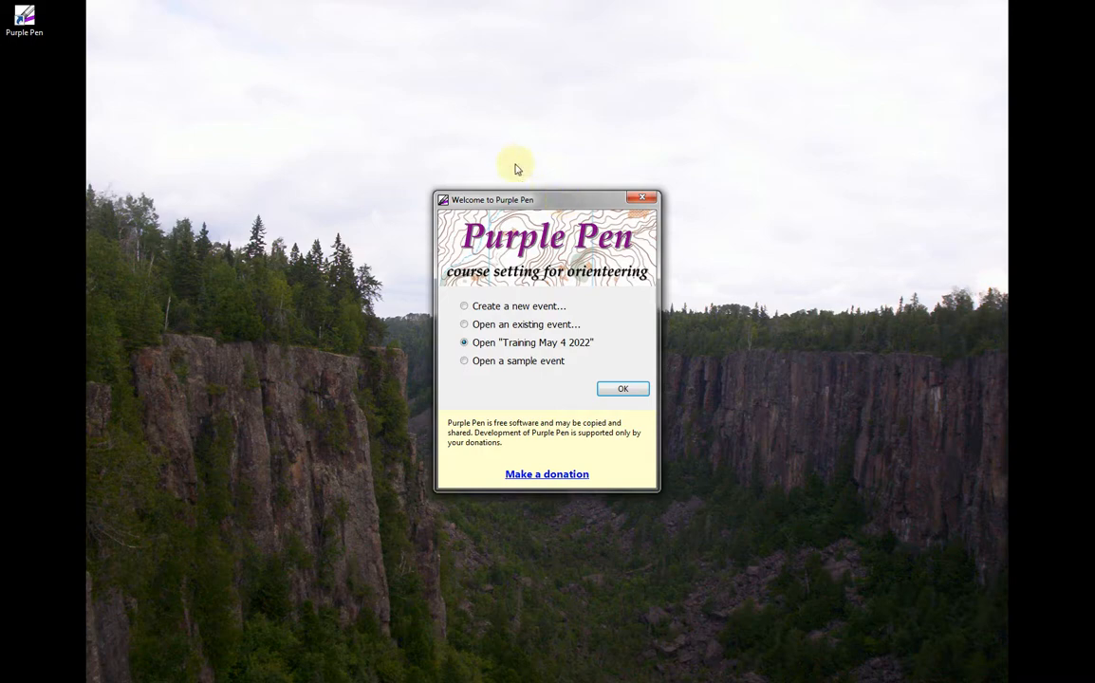
# Step: Create a new event titled "Training May 16 2022"
pyautogui.click(465, 308)
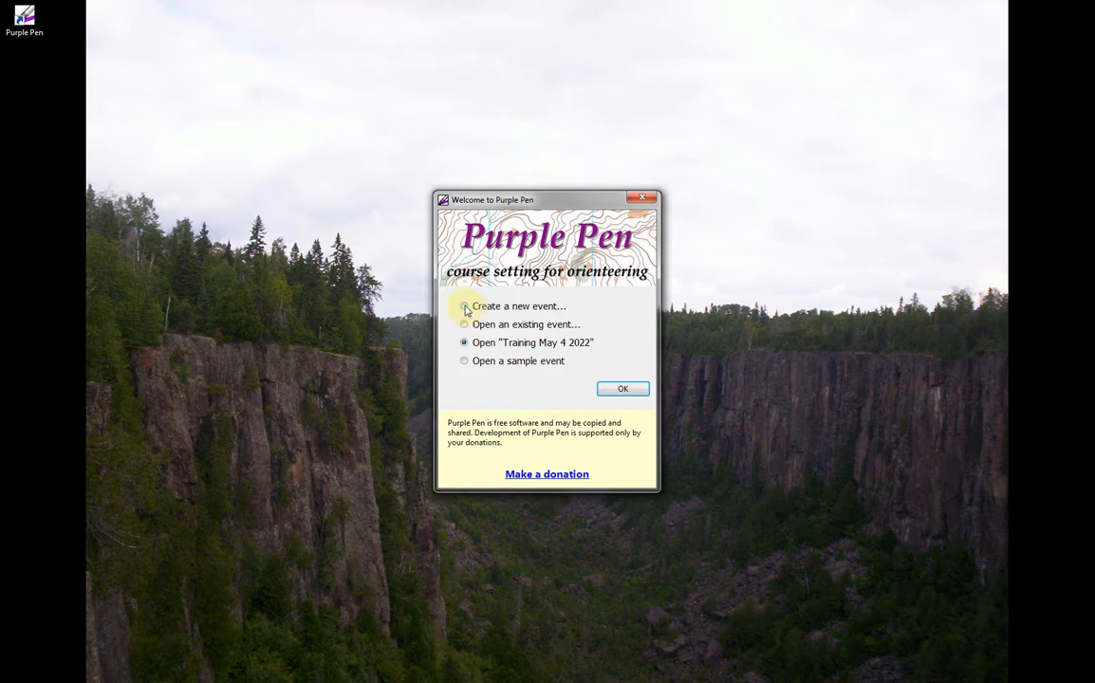
pyautogui.click(624, 390)
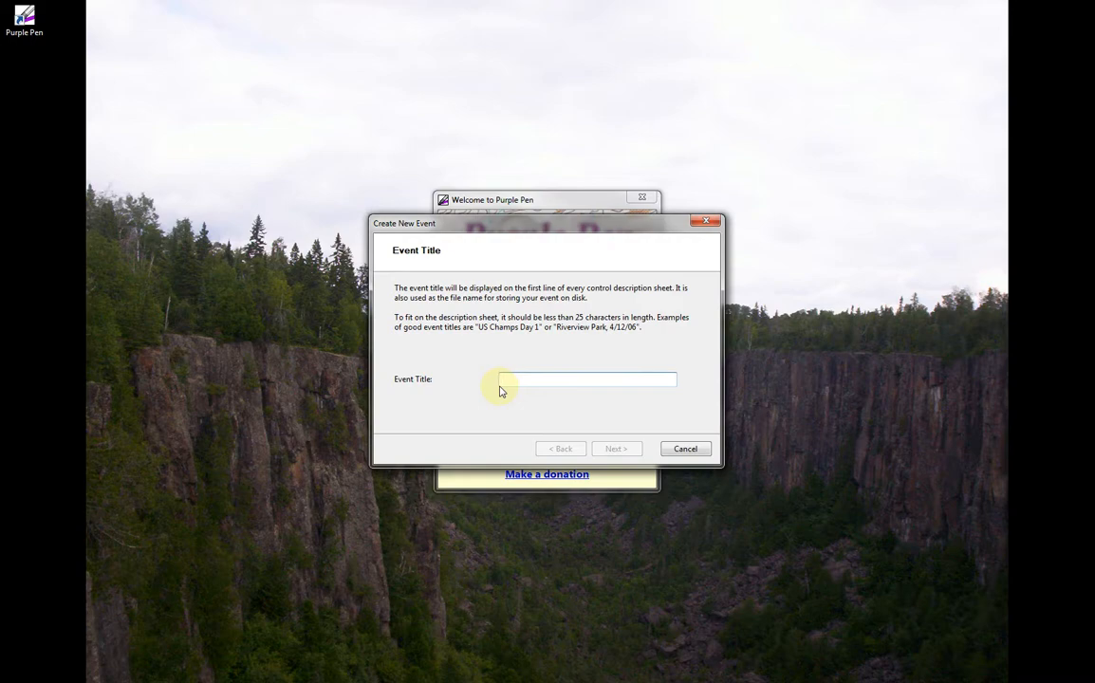
pyautogui.write('Tra')
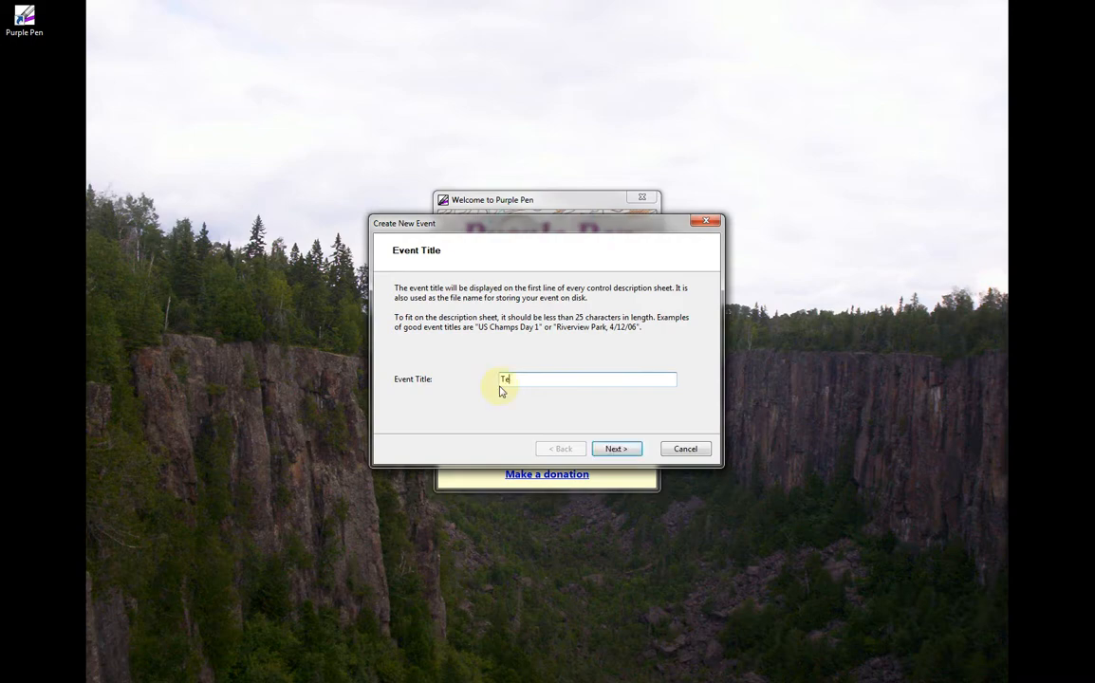
pyautogui.write('ining May 16 2022')
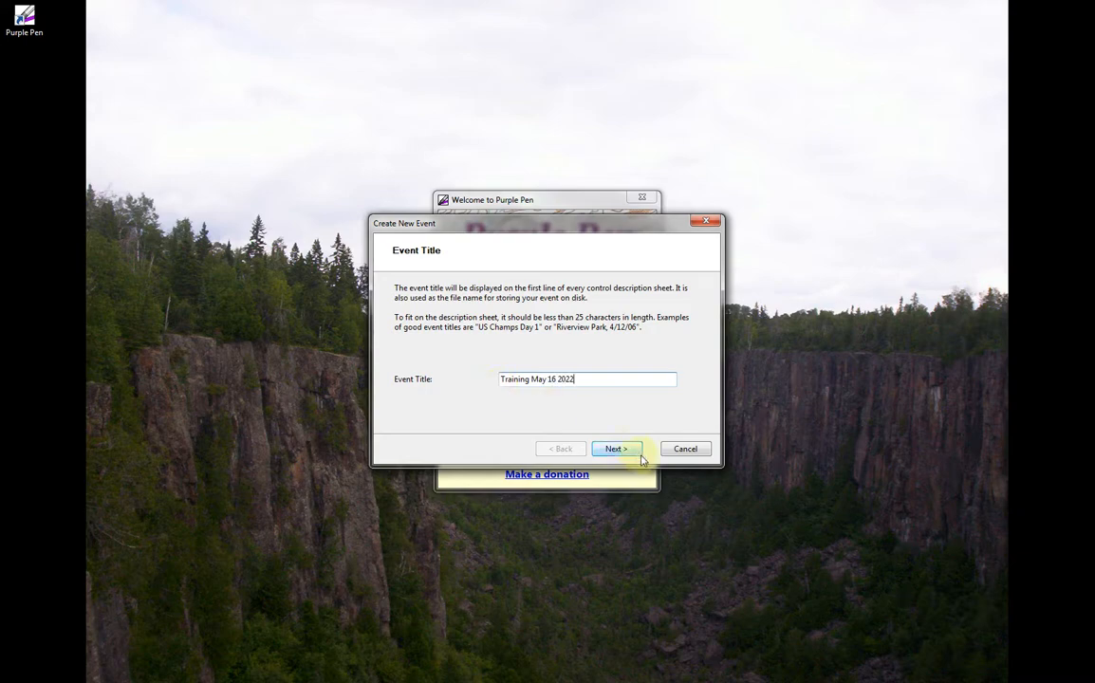
pyautogui.click(616, 451)
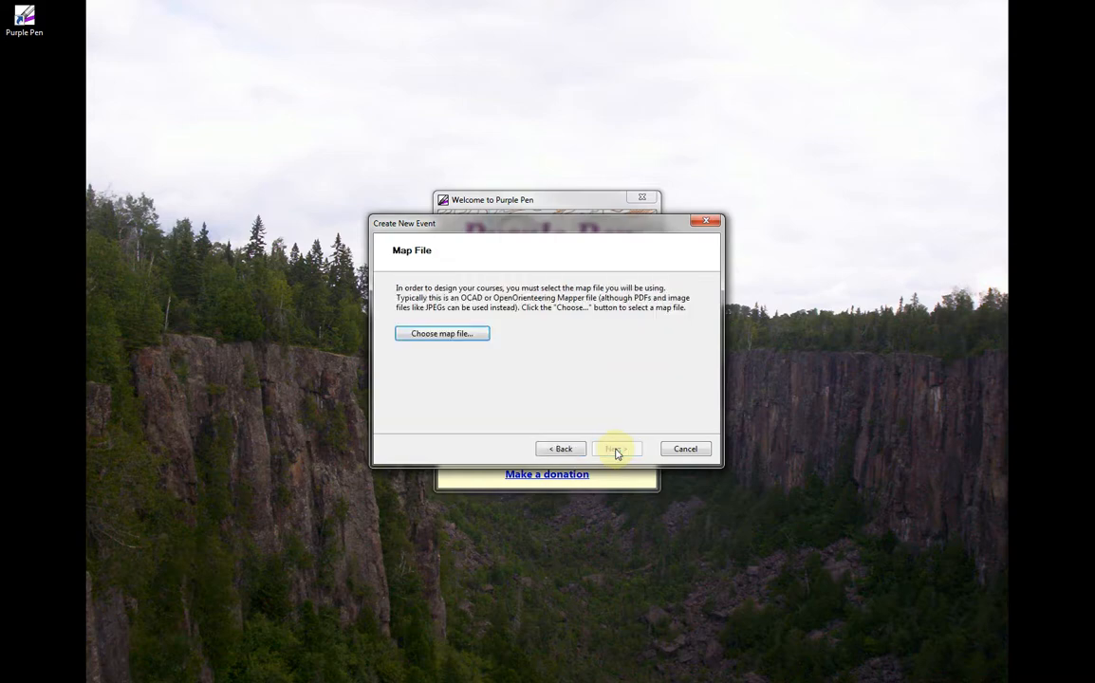
# Step: Choose "HighPark_2018 Branding_r1_optimized 7500_fit.pdf" from the "05 04 - High Park" folder as the event's map file
pyautogui.click(434, 337)
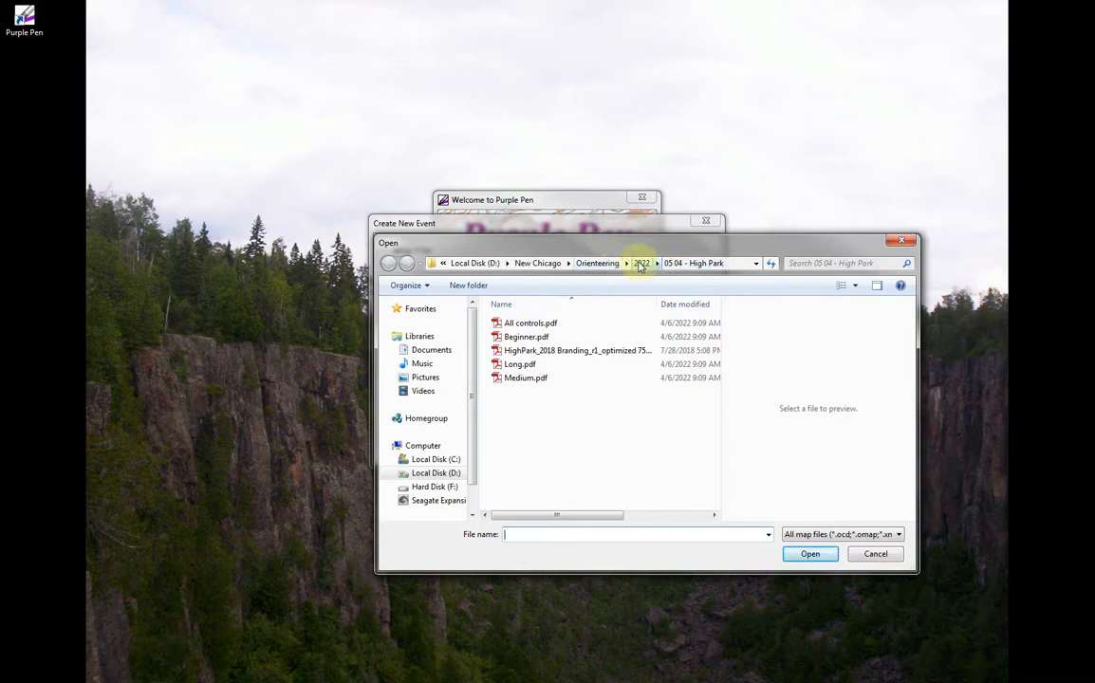
pyautogui.click(530, 353)
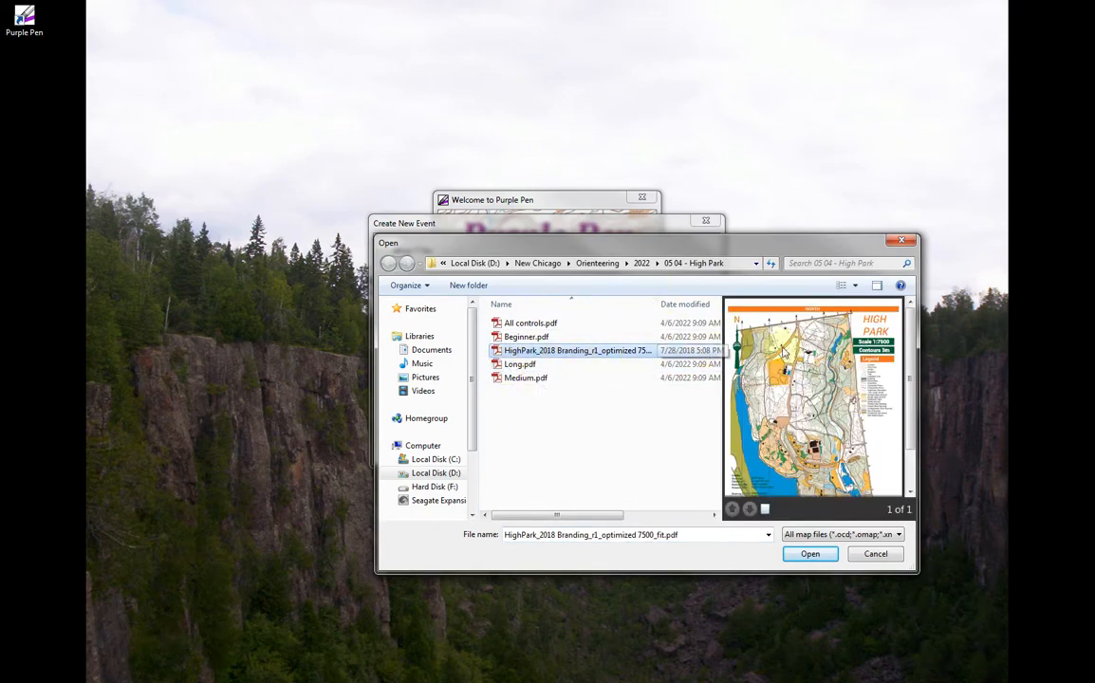
pyautogui.click(808, 556)
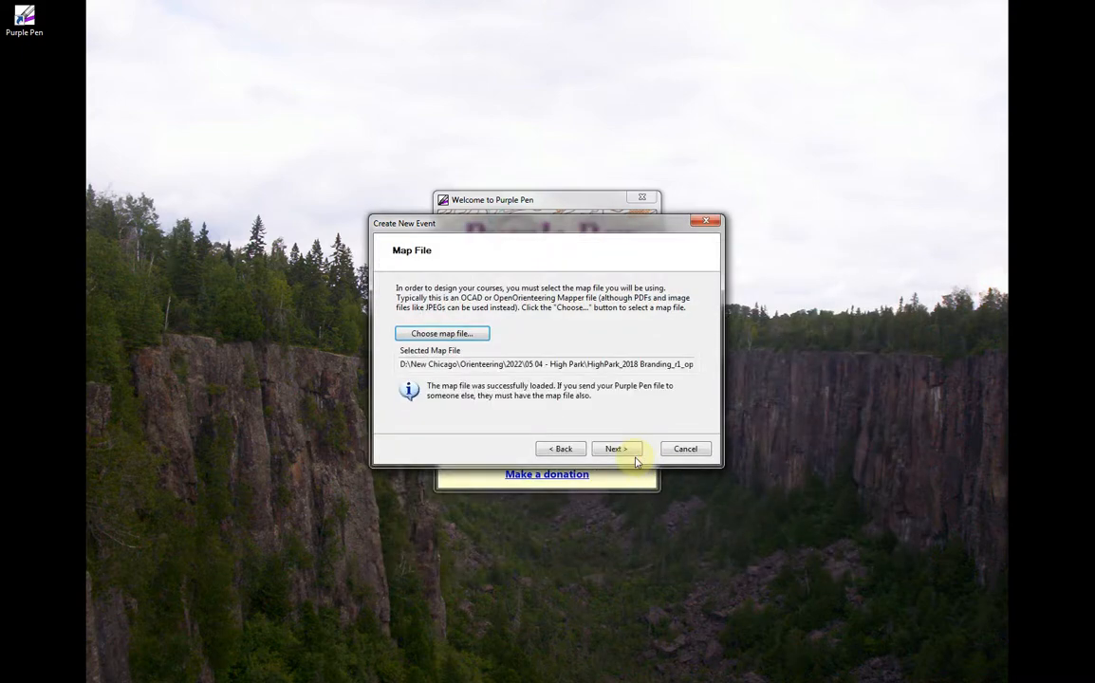
pyautogui.click(626, 450)
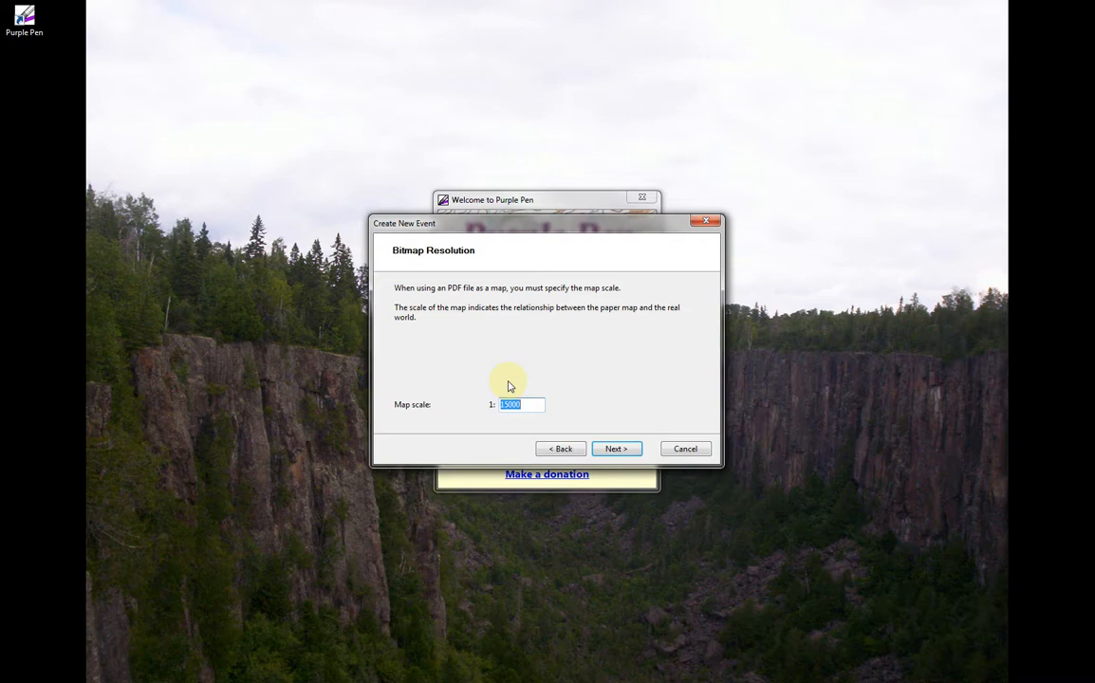
# Step: Set the map scale to 1:7500, accepting the matching print scale, and choose Letter (8.5" x 11") portrait paper
pyautogui.write('7500')
pyautogui.click(617, 448)
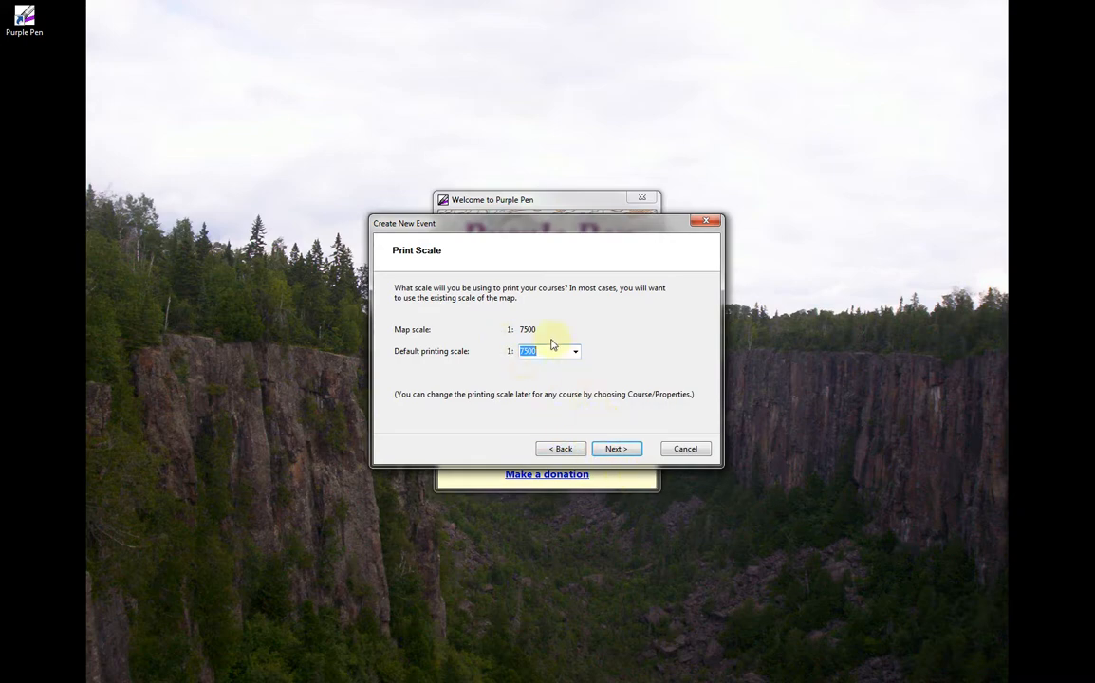
pyautogui.click(617, 450)
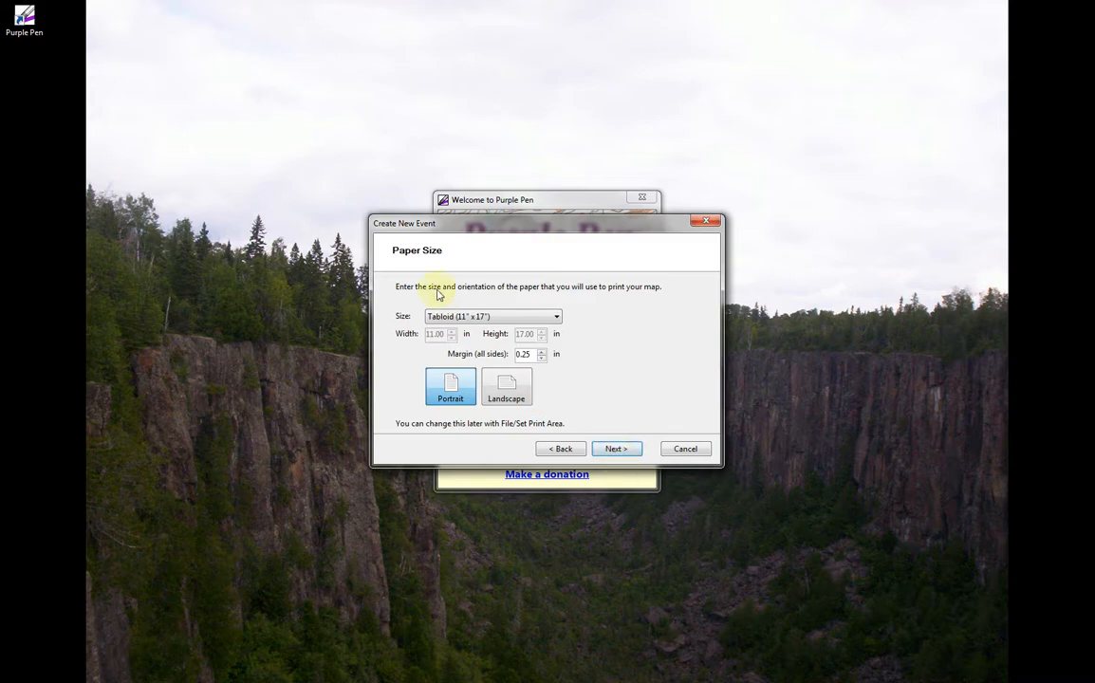
pyautogui.click(462, 318)
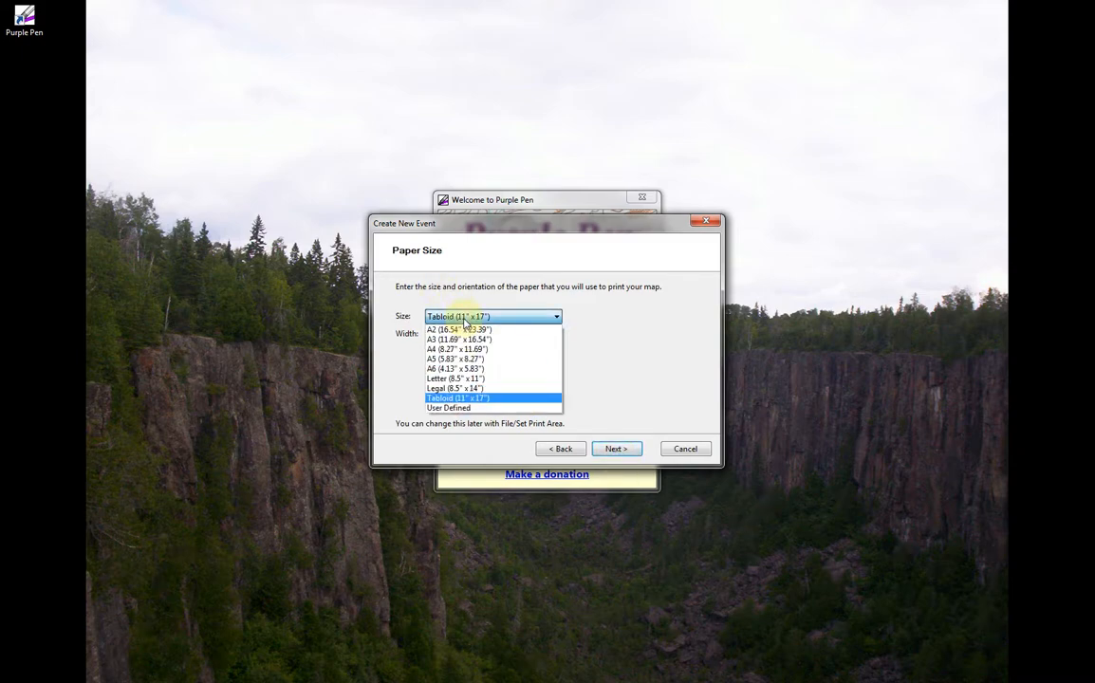
pyautogui.click(453, 379)
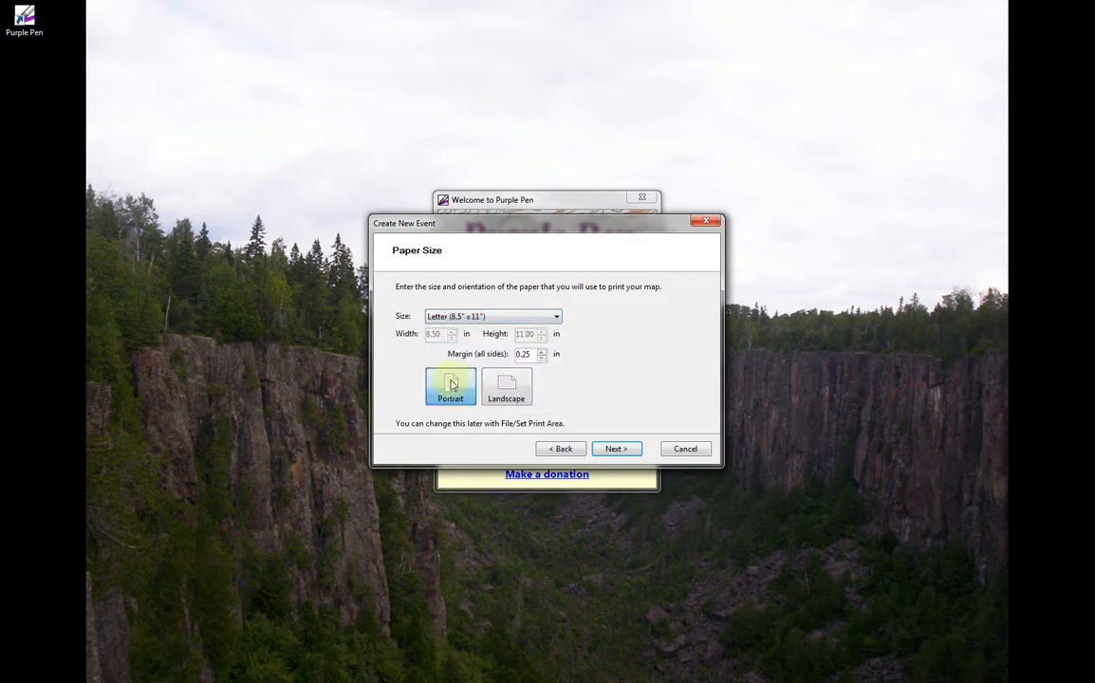
pyautogui.click(611, 450)
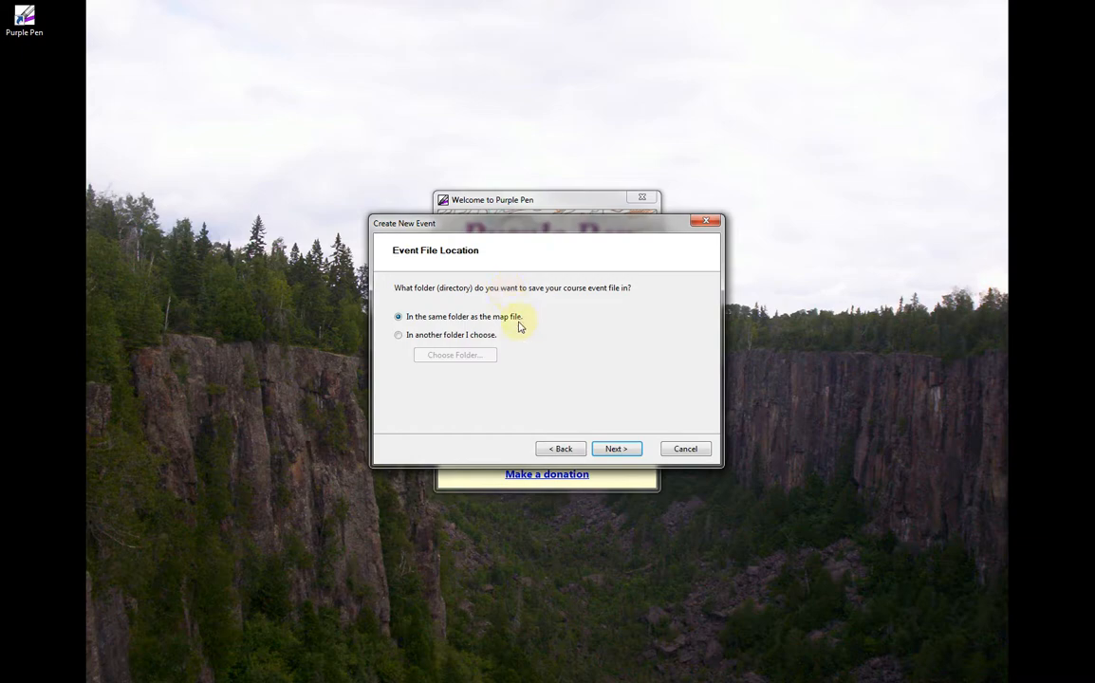
# Step: Finish creating the event in the map file's folder with Descriptions 2018, ISOM 2017 and starting code 31, and maximize its window
pyautogui.click(614, 450)
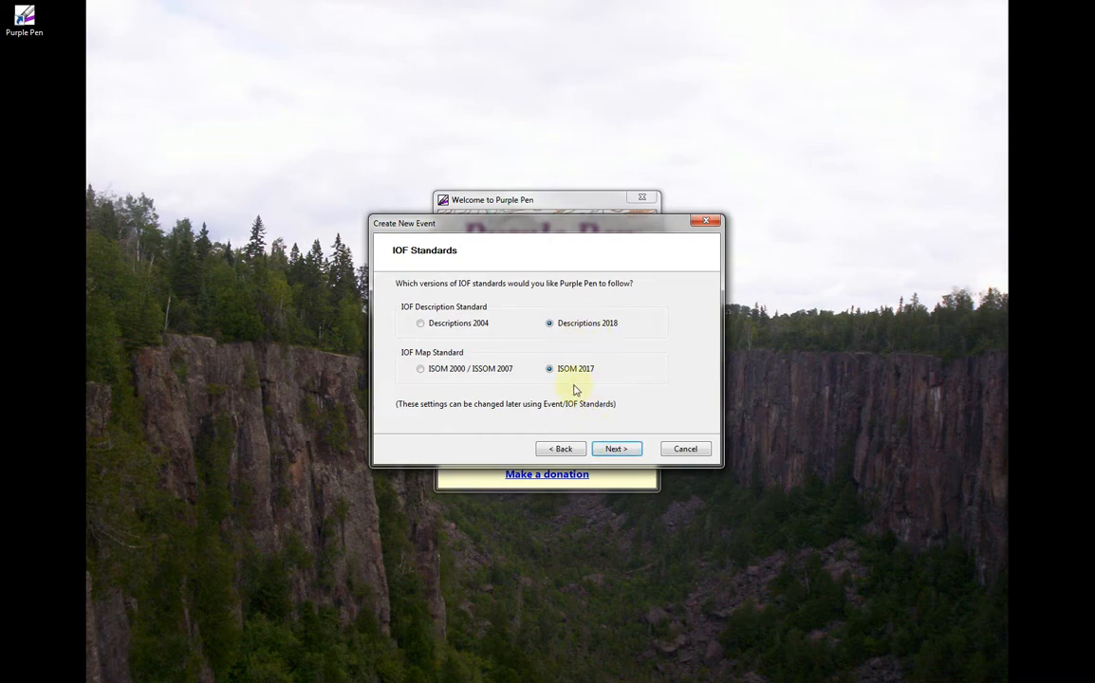
pyautogui.click(615, 454)
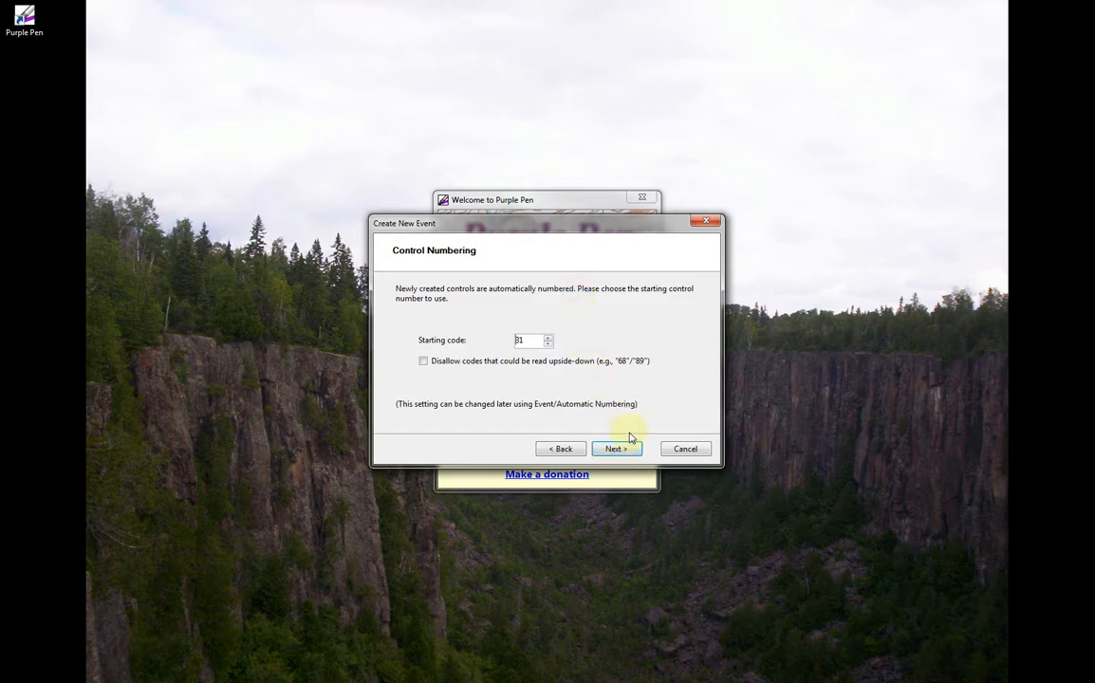
pyautogui.click(628, 451)
pyautogui.click(620, 452)
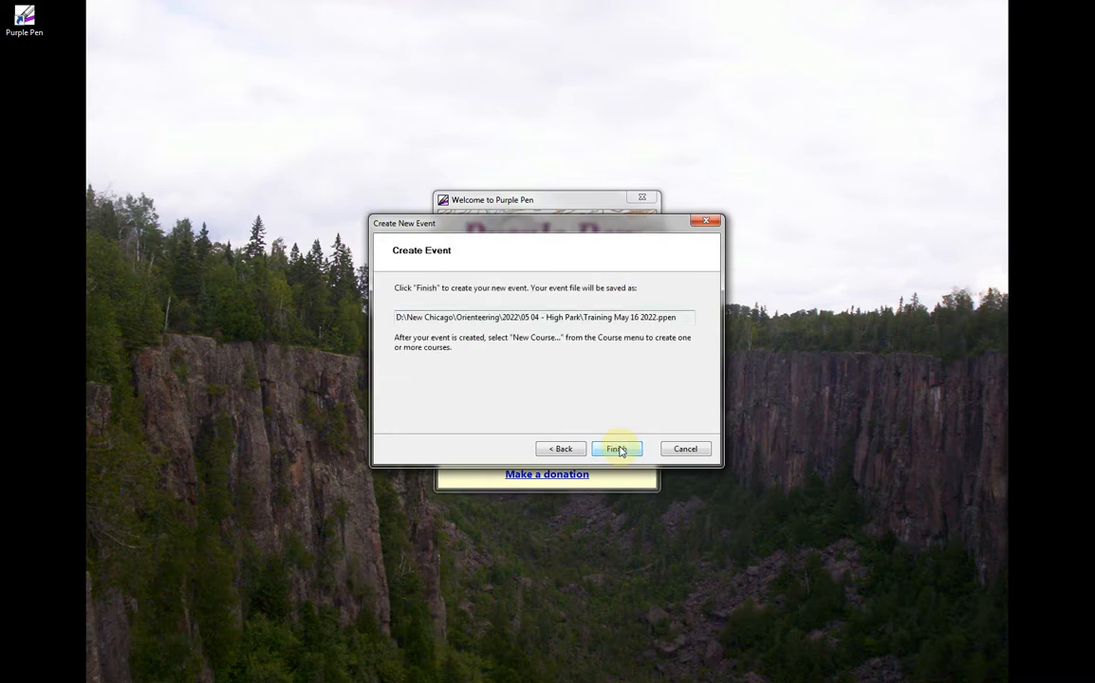
pyautogui.click(618, 450)
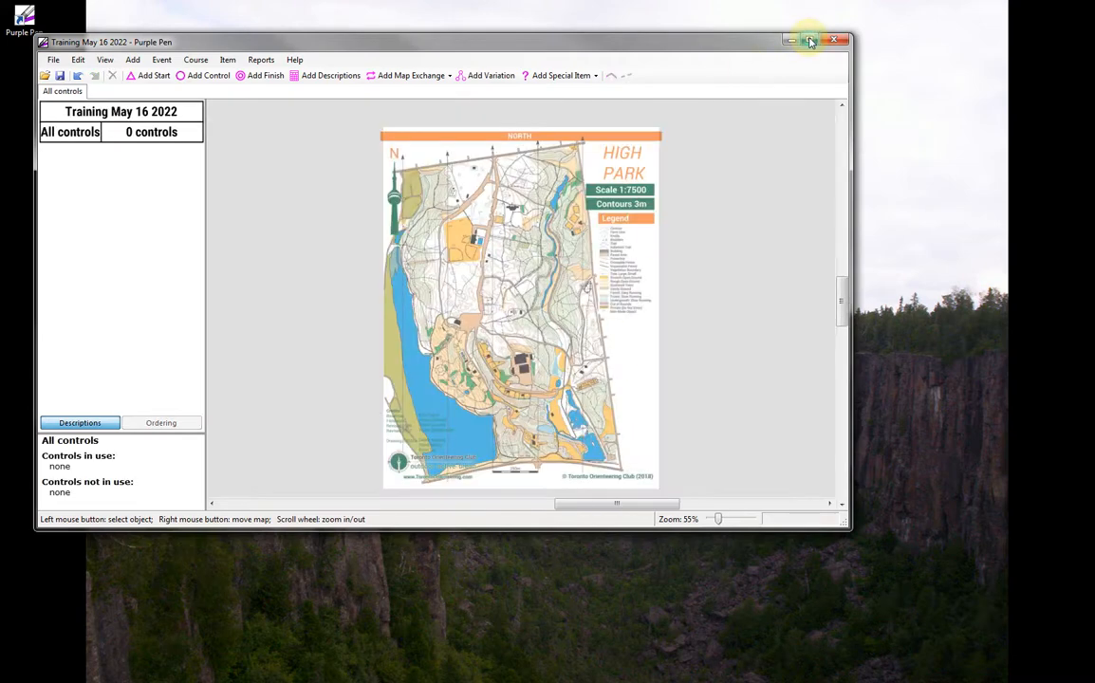
pyautogui.click(810, 40)
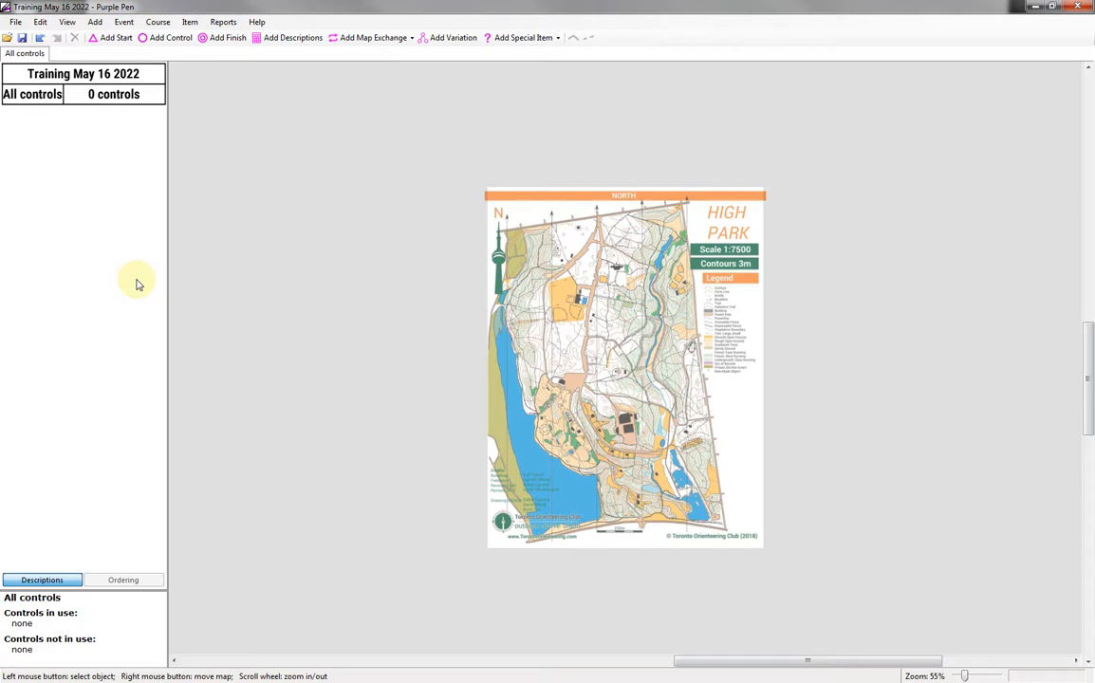
# Step: Add a normal course named "Beginner" with its description appearance set to Text
pyautogui.click(159, 23)
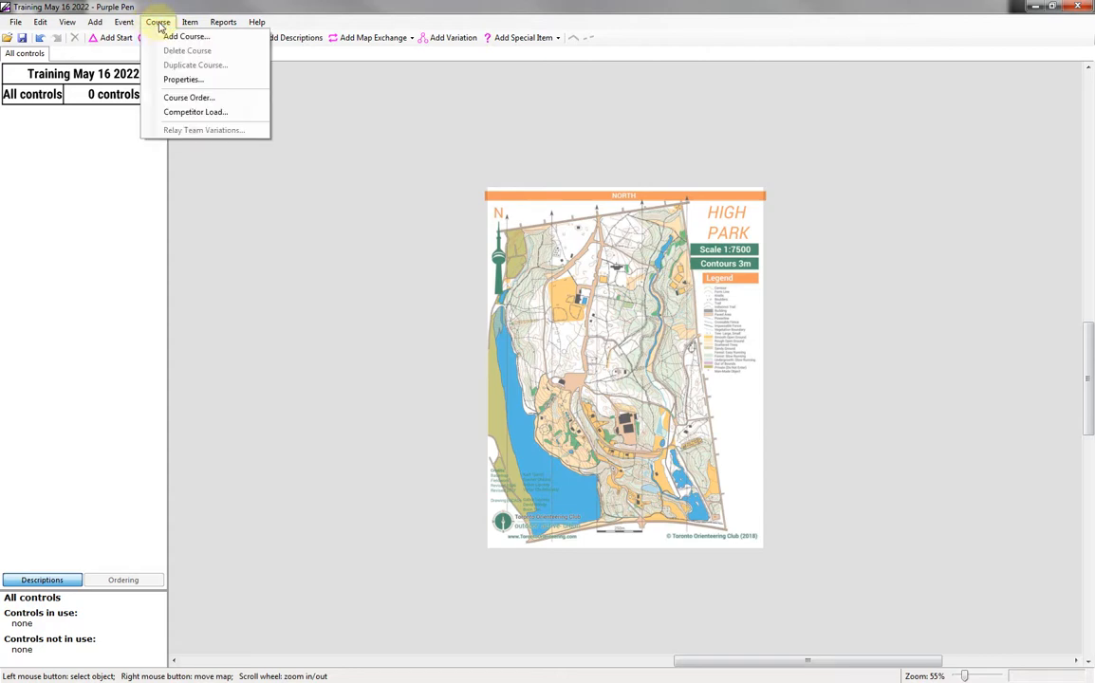
pyautogui.click(179, 39)
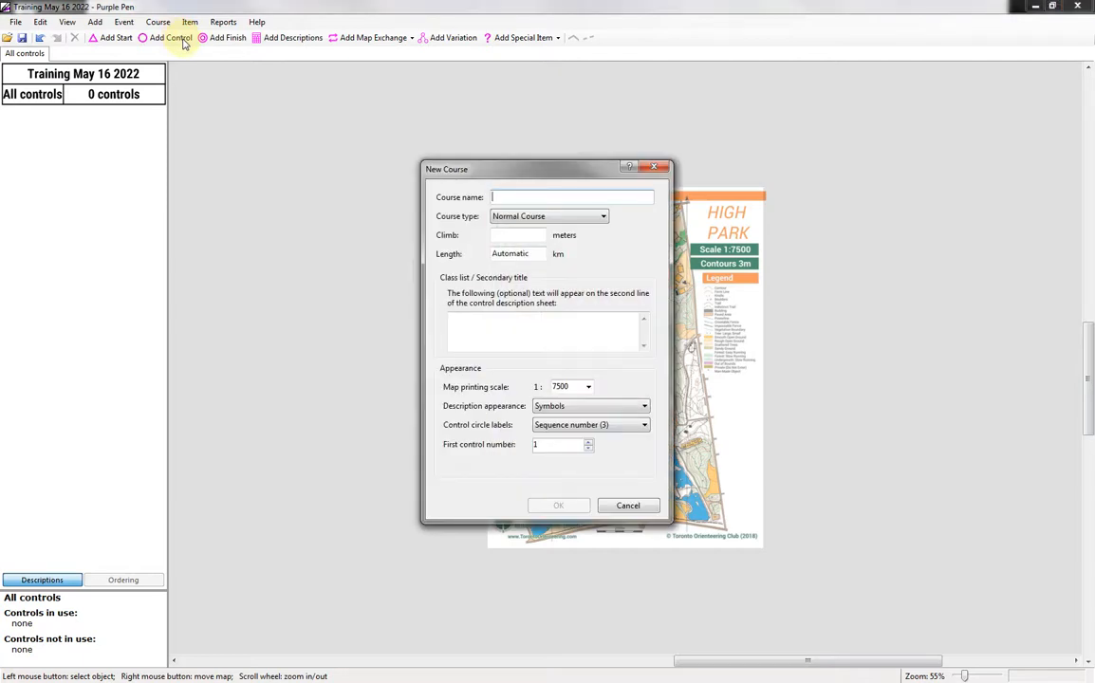
pyautogui.write('B')
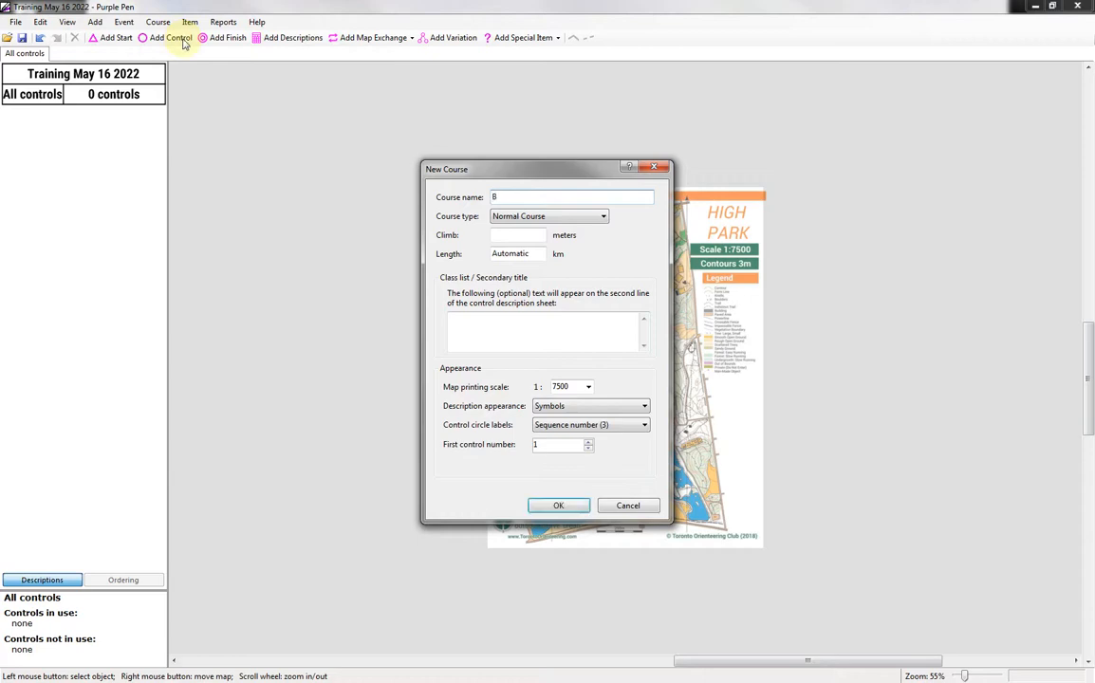
pyautogui.write('eginner')
pyautogui.click(584, 406)
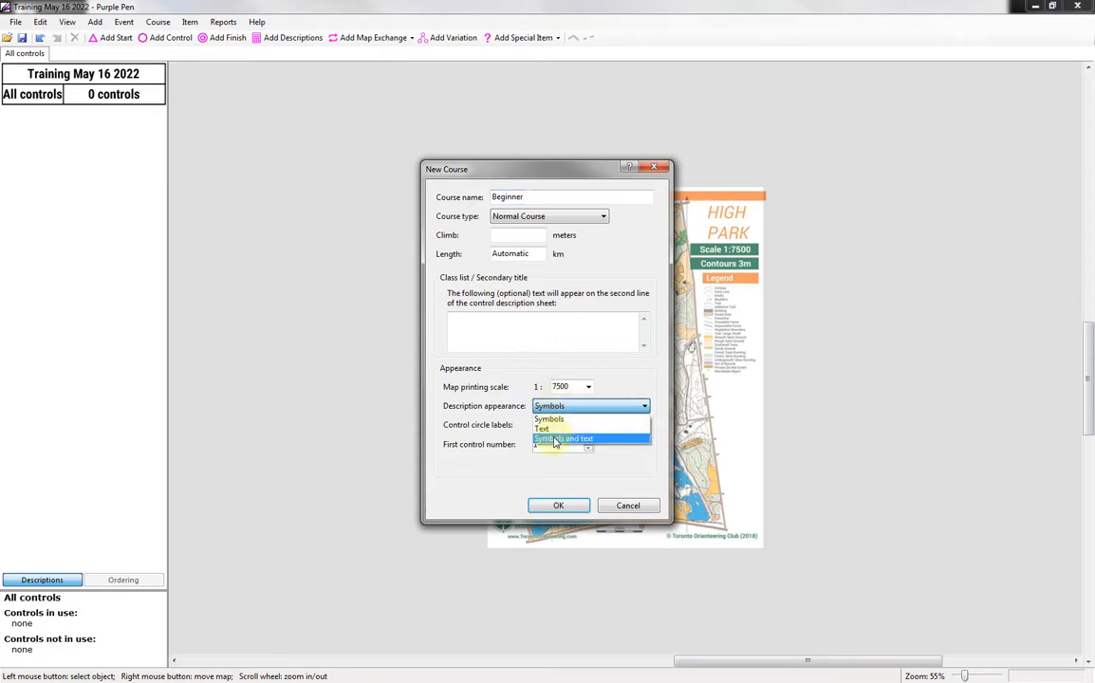
pyautogui.click(545, 429)
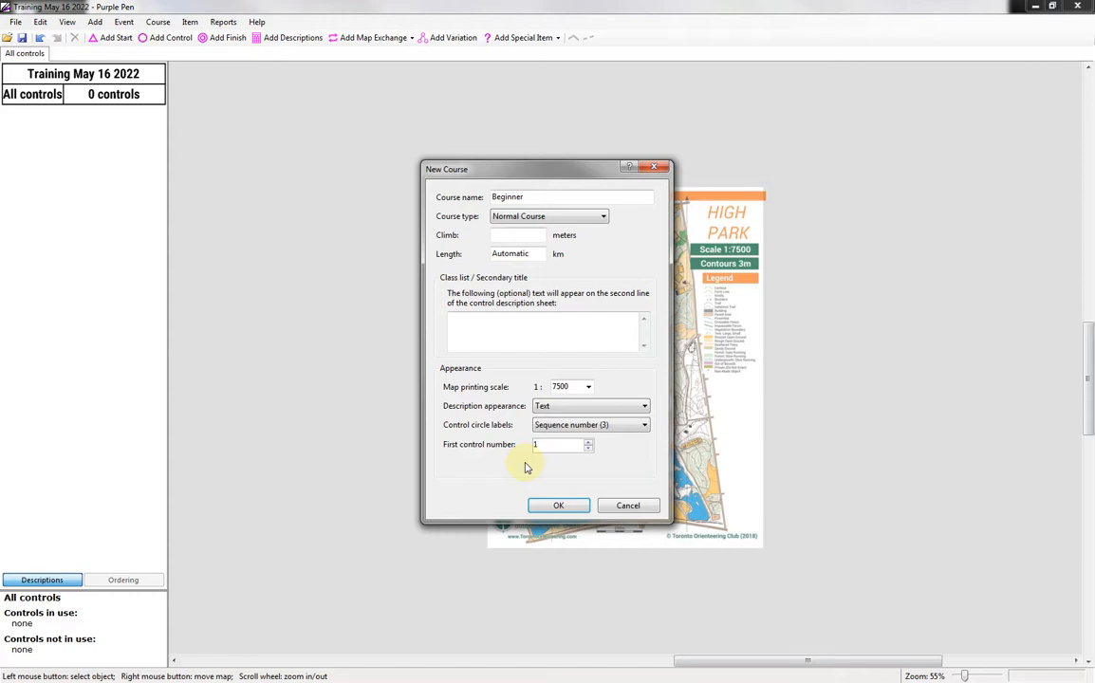
pyautogui.click(559, 505)
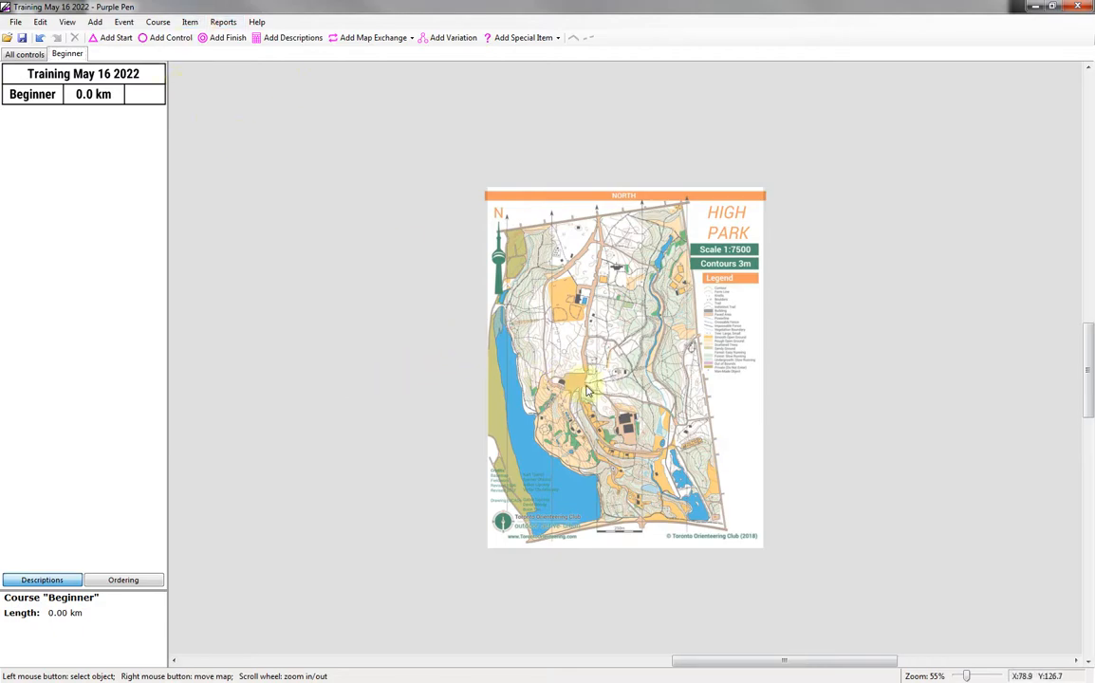
# Step: Place the Beginner course's start beside the building at the west end of the central paved area, at about (63.6, 129.2)
pyautogui.scroll(6, 557, 384)
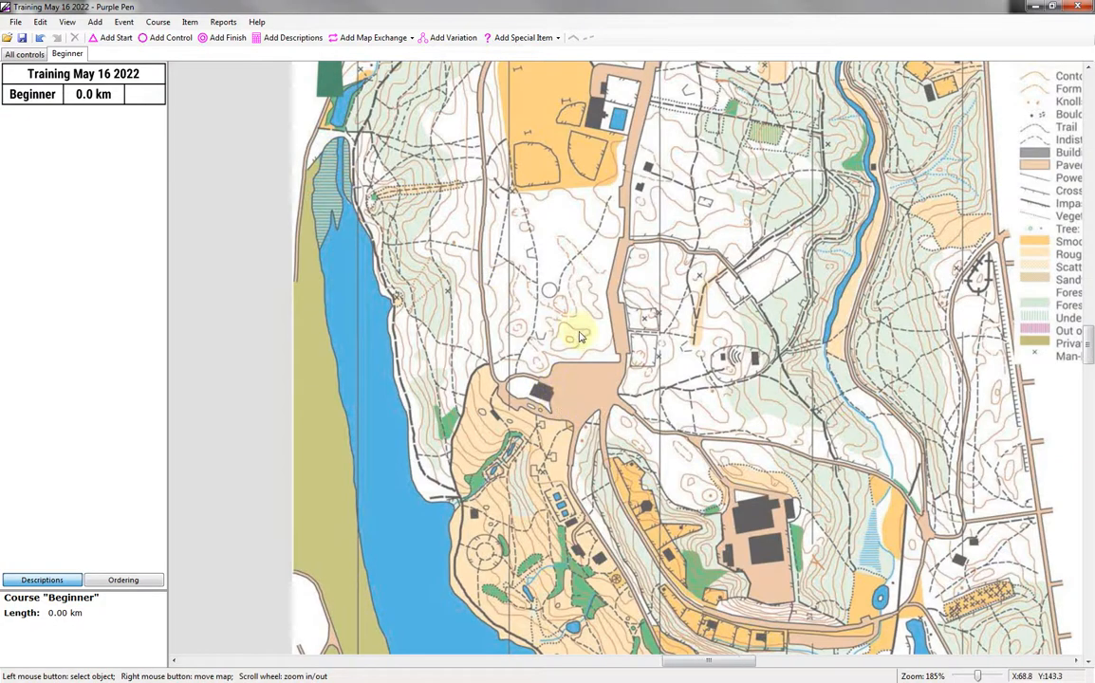
pyautogui.scroll(-2, 560, 318)
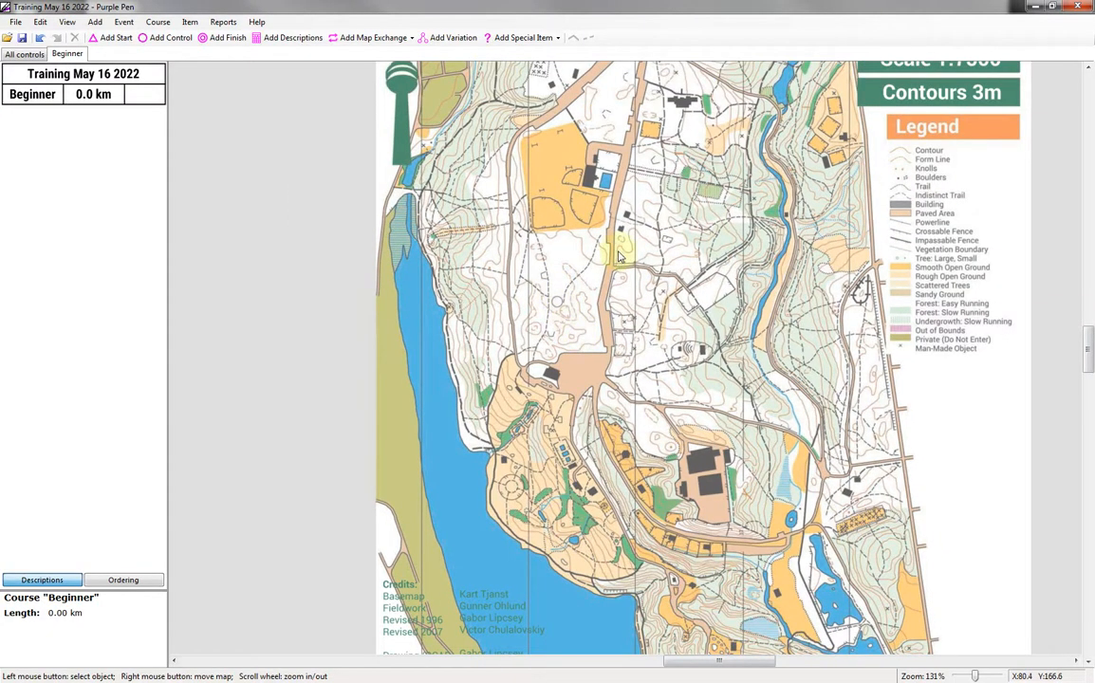
pyautogui.moveTo(619, 256); pyautogui.dragTo(566, 327)
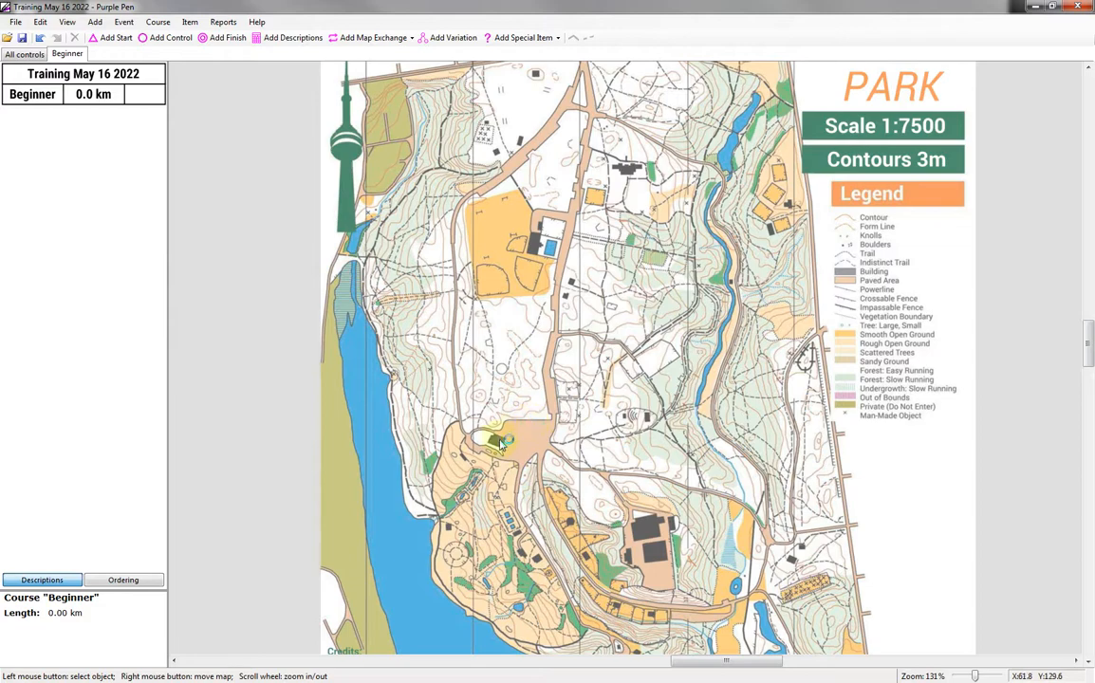
pyautogui.click(111, 40)
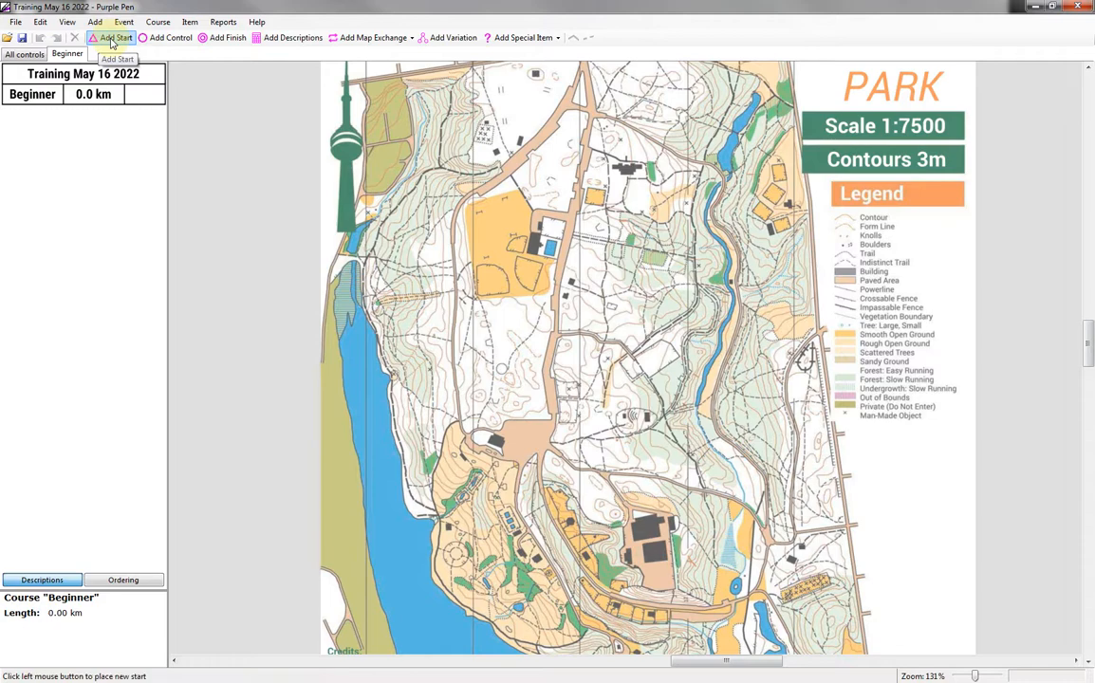
pyautogui.click(509, 446)
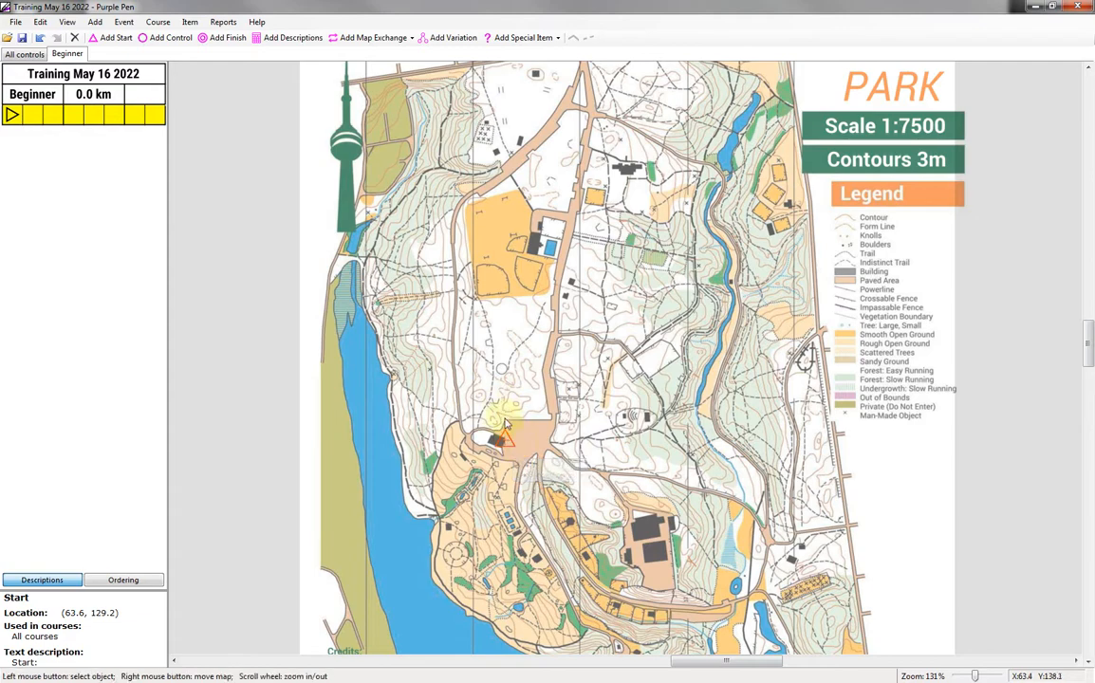
# Step: Move the start triangle slightly southwest to the building's lower corner, at about (62.7, 127.2)
pyautogui.moveTo(503, 439)
pyautogui.mouseDown()
pyautogui.moveTo(458, 431)
pyautogui.moveTo(503, 445)
pyautogui.mouseUp()
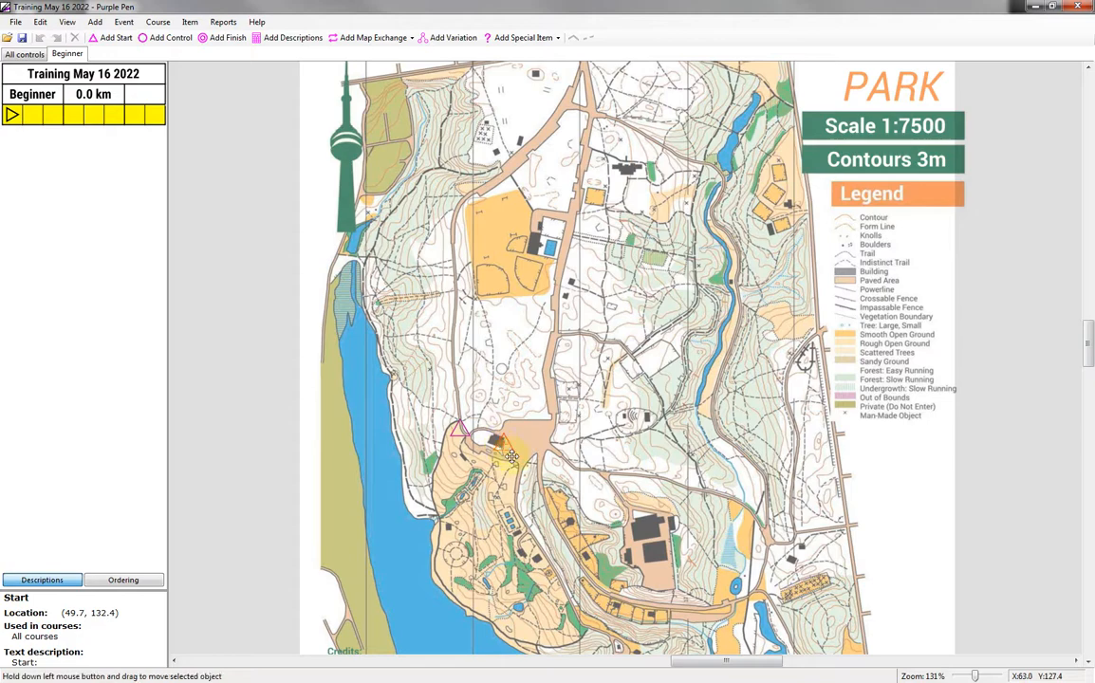
pyautogui.scroll(2, 503, 445)
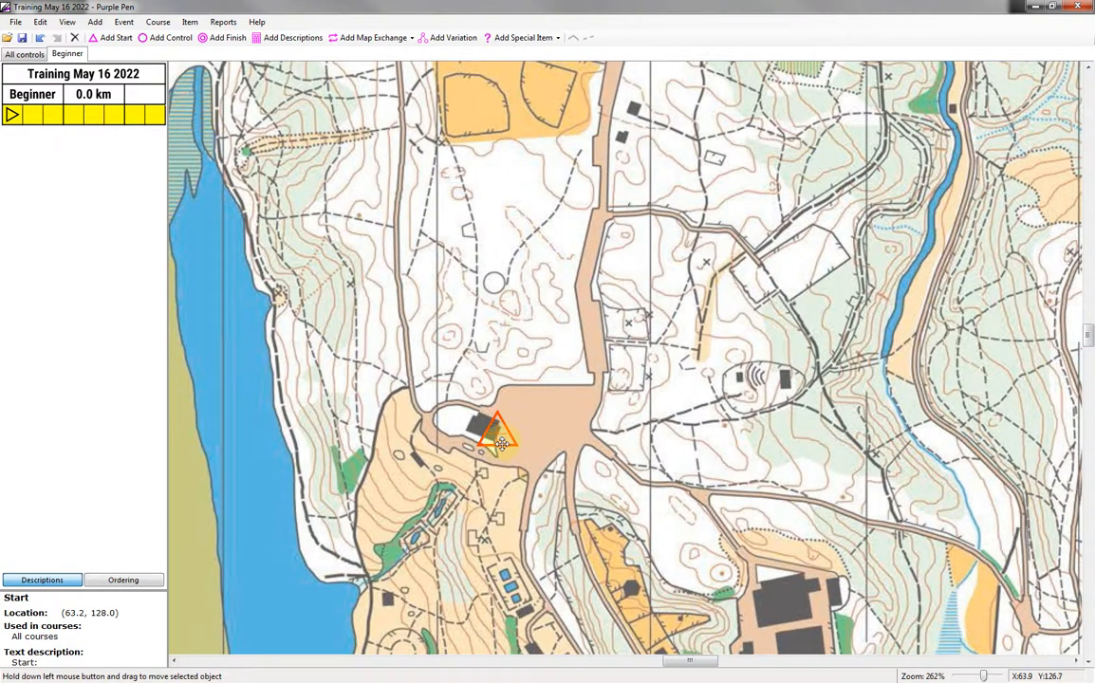
pyautogui.moveTo(499, 444); pyautogui.dragTo(497, 449)
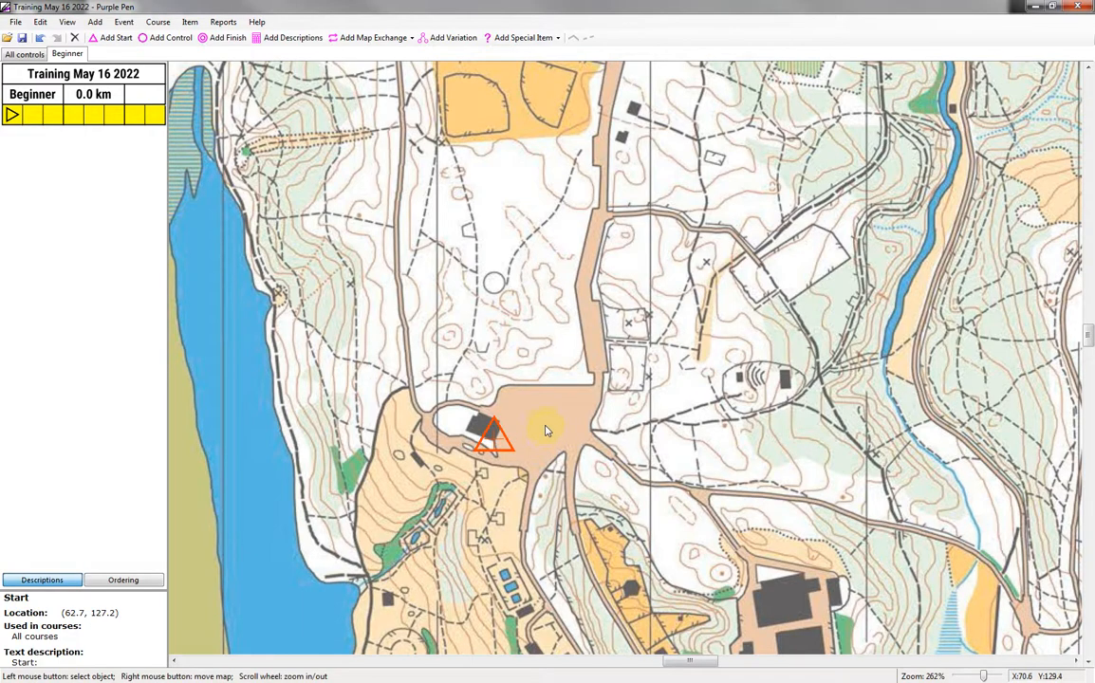
# Step: Place controls 1 and 2 on the trail north of the start building, at about (55.5, 133.3) and (60.0, 153.0)
pyautogui.scroll(-1, 492, 349)
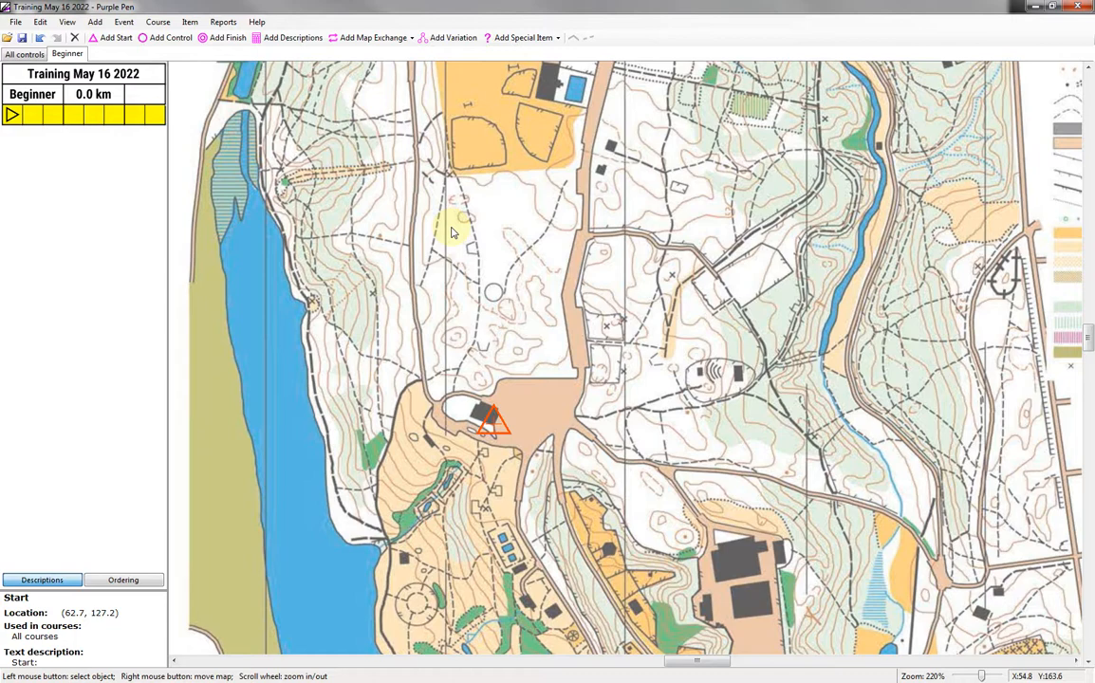
pyautogui.click(172, 38)
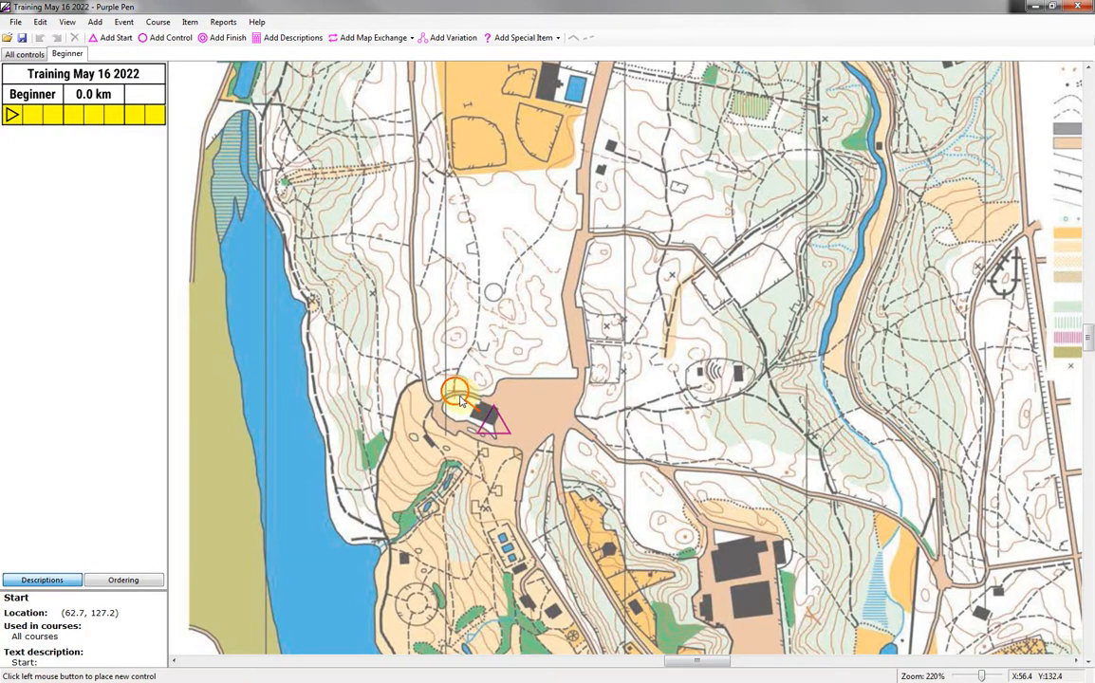
pyautogui.click(460, 398)
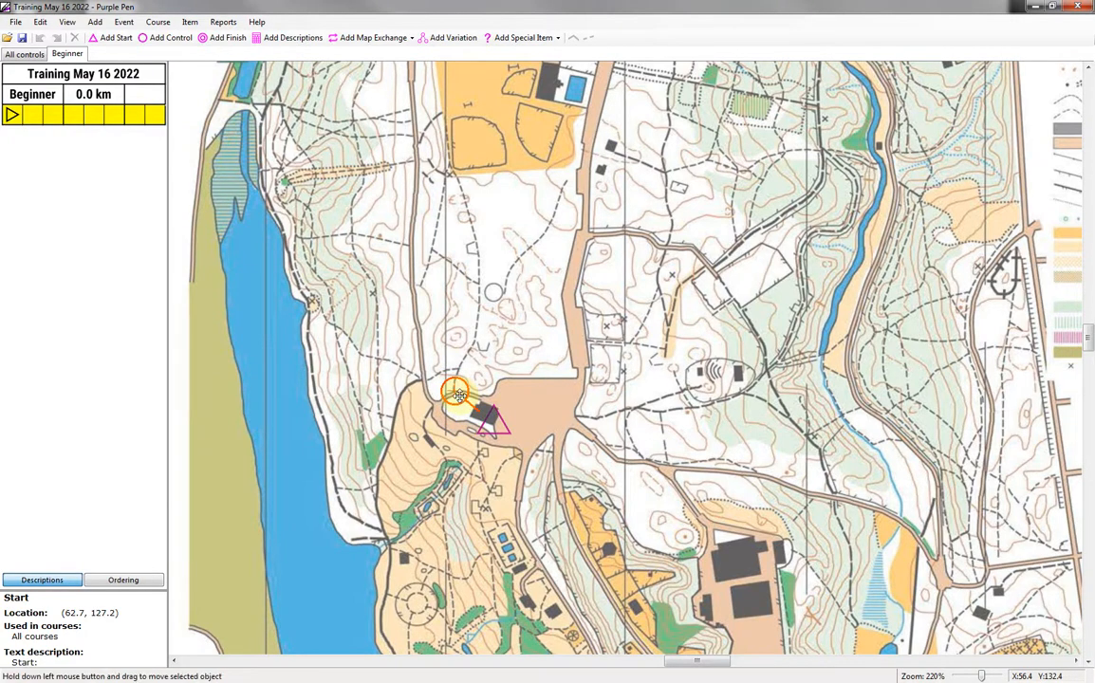
pyautogui.click(163, 38)
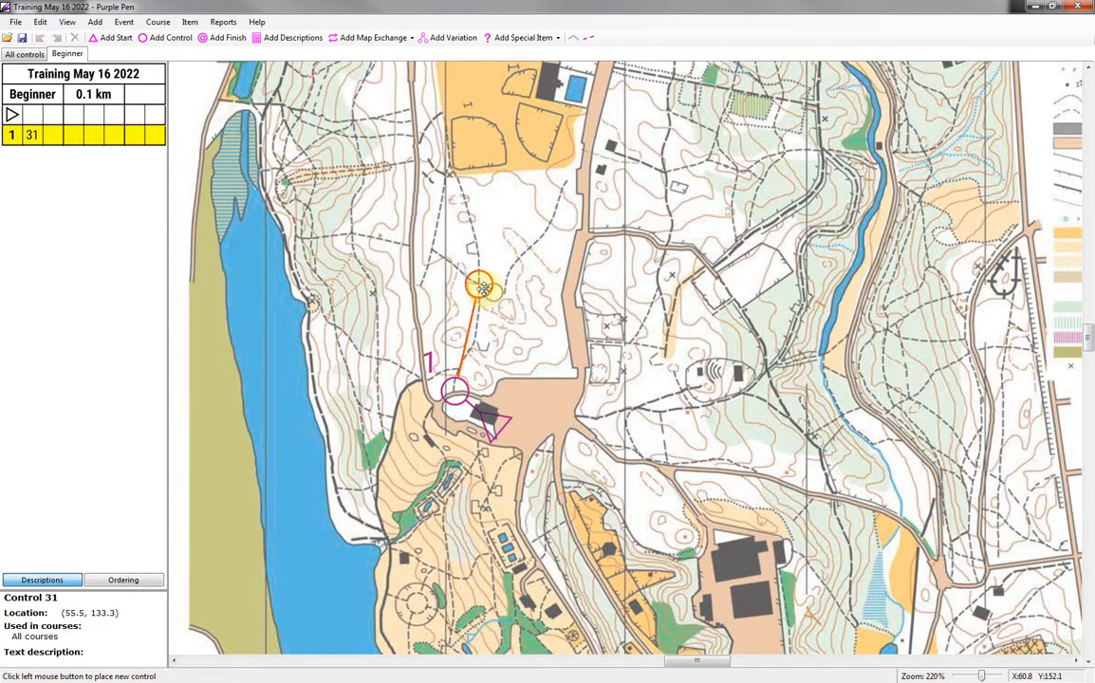
pyautogui.click(483, 290)
# Step: Place control 3 at the open field's southwest corner, about (54.9, 175.0), and control 4 on the paved bend north of the pool, about (75.5, 199.0)
pyautogui.moveTo(496, 179); pyautogui.dragTo(440, 350)
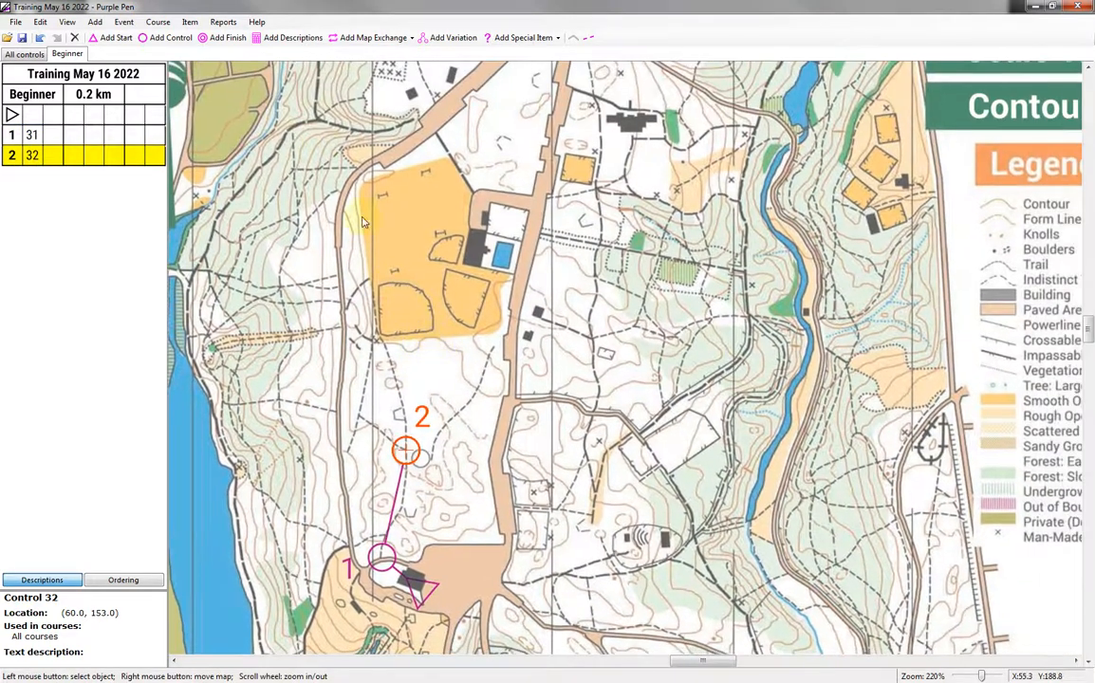
pyautogui.click(166, 38)
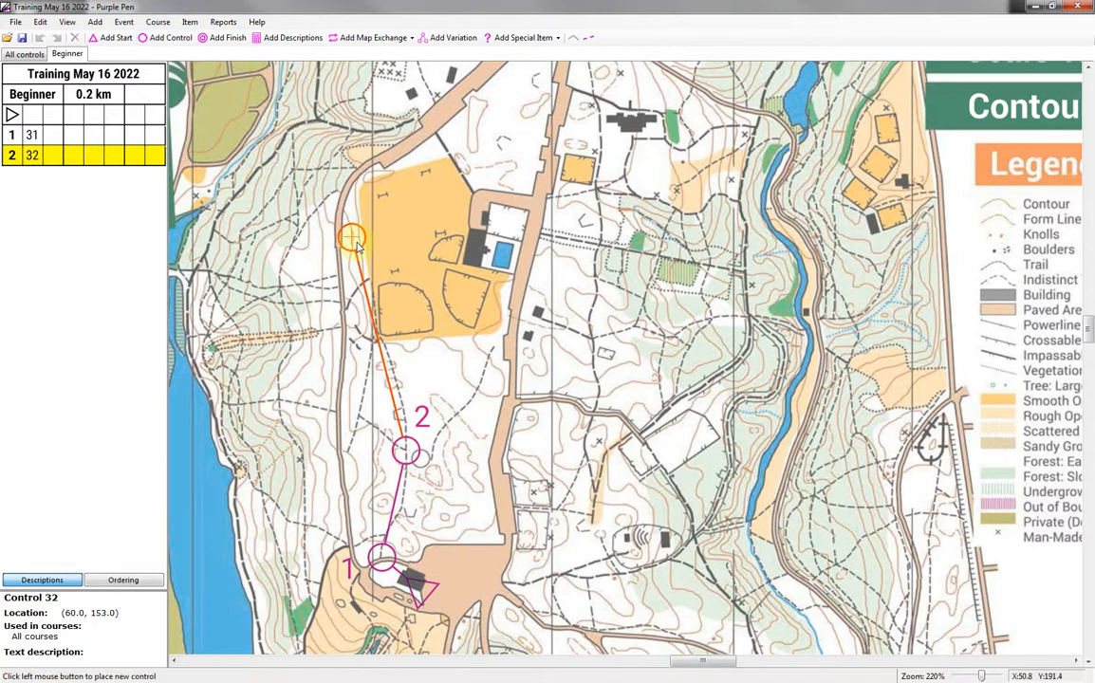
pyautogui.click(383, 339)
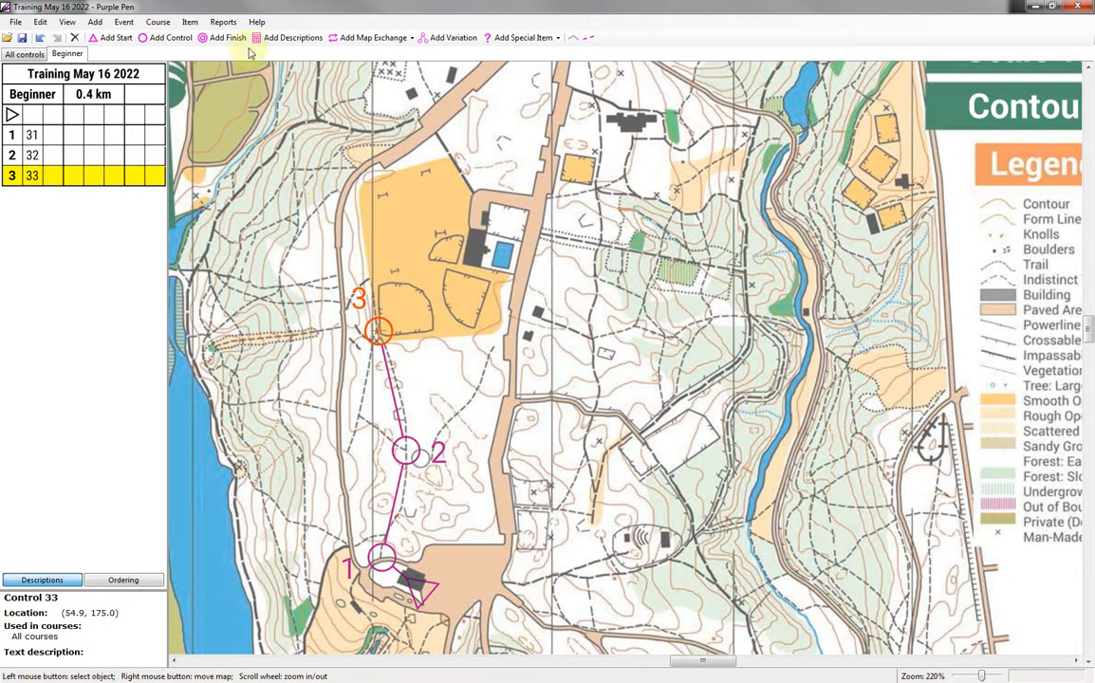
pyautogui.click(177, 40)
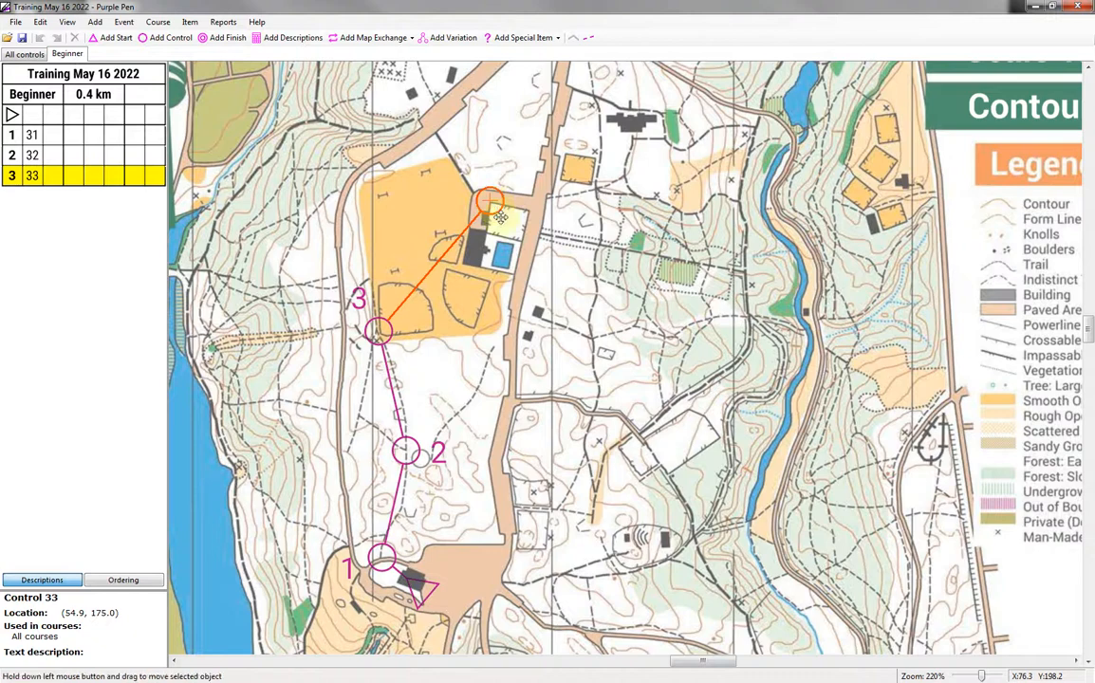
pyautogui.click(491, 203)
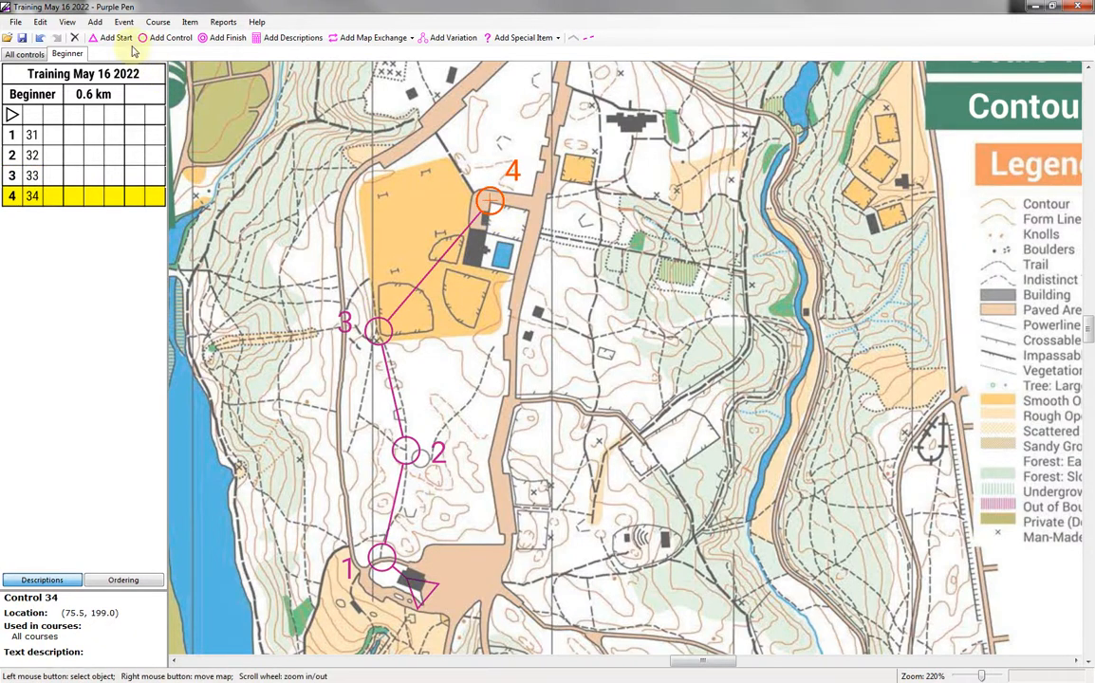
# Step: Place control 5 on the main paved road at about (86.2, 199.4), and controls 6 and 7 east of it at about (95.1, 201.2) and (95.6, 191.1)
pyautogui.click(161, 37)
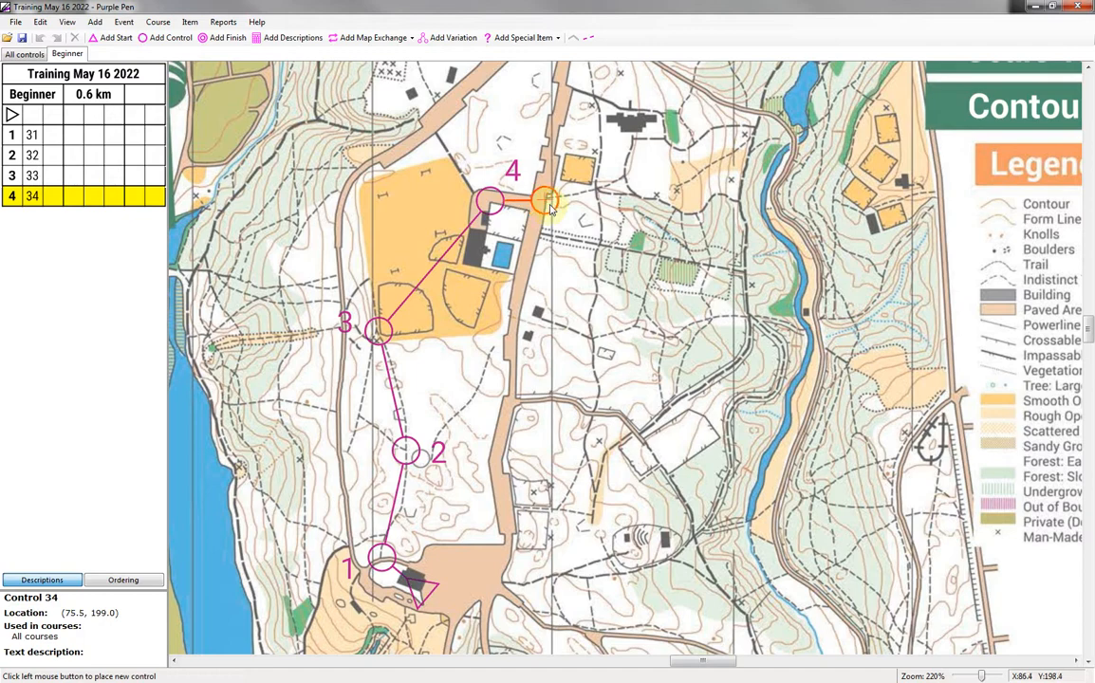
pyautogui.click(547, 200)
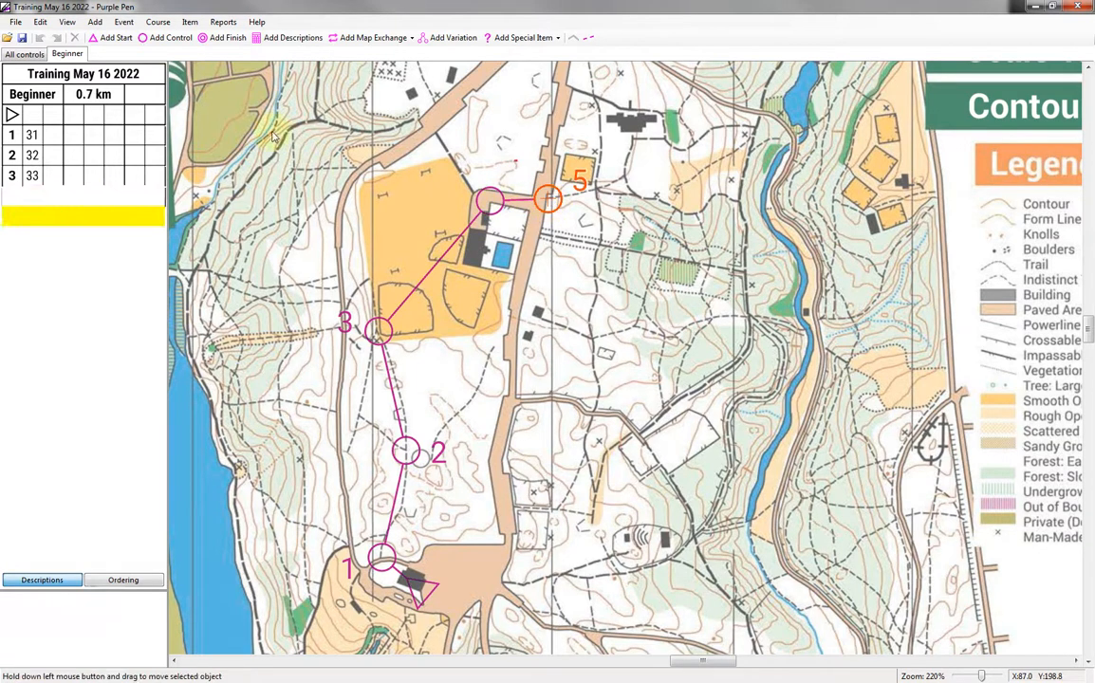
pyautogui.click(179, 40)
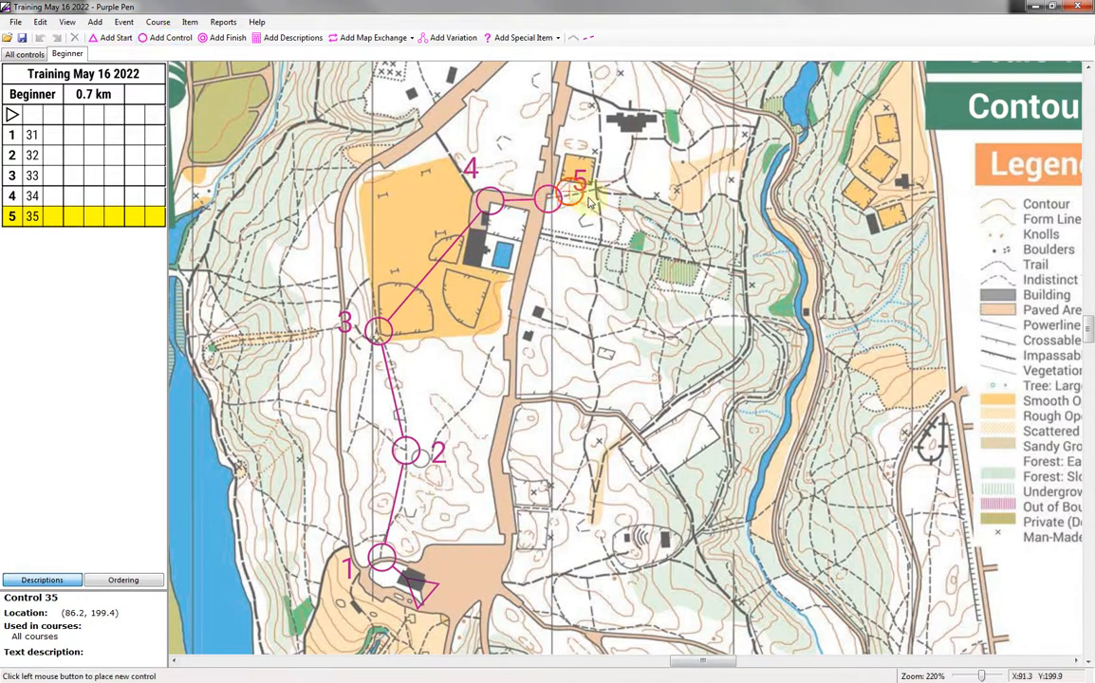
pyautogui.click(596, 189)
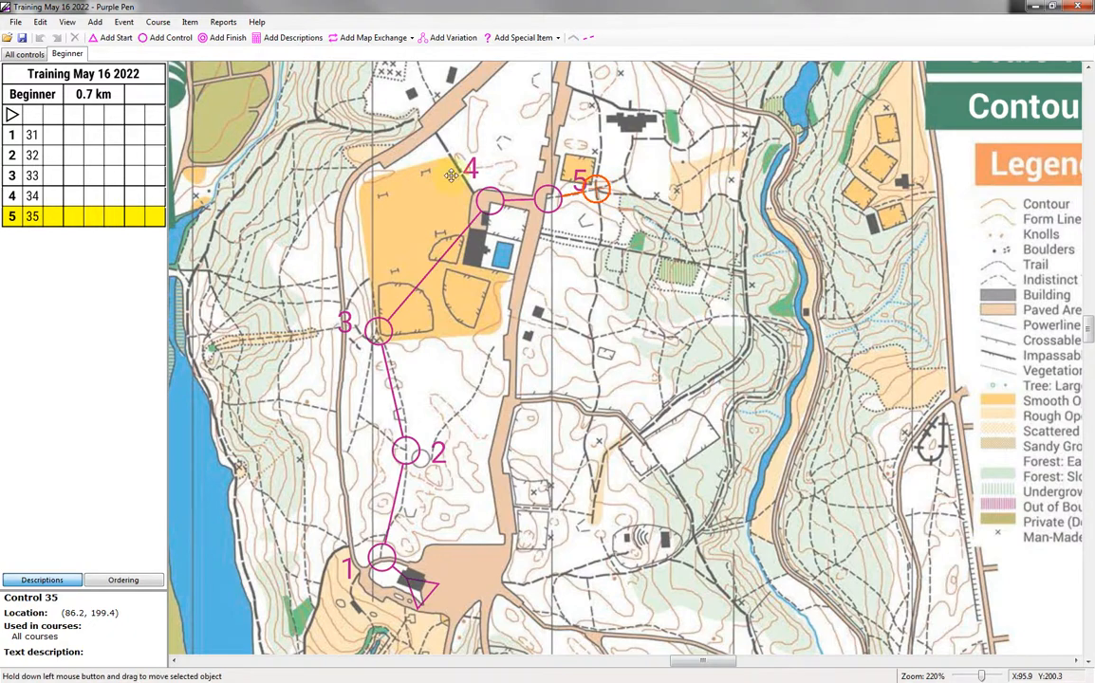
pyautogui.click(176, 41)
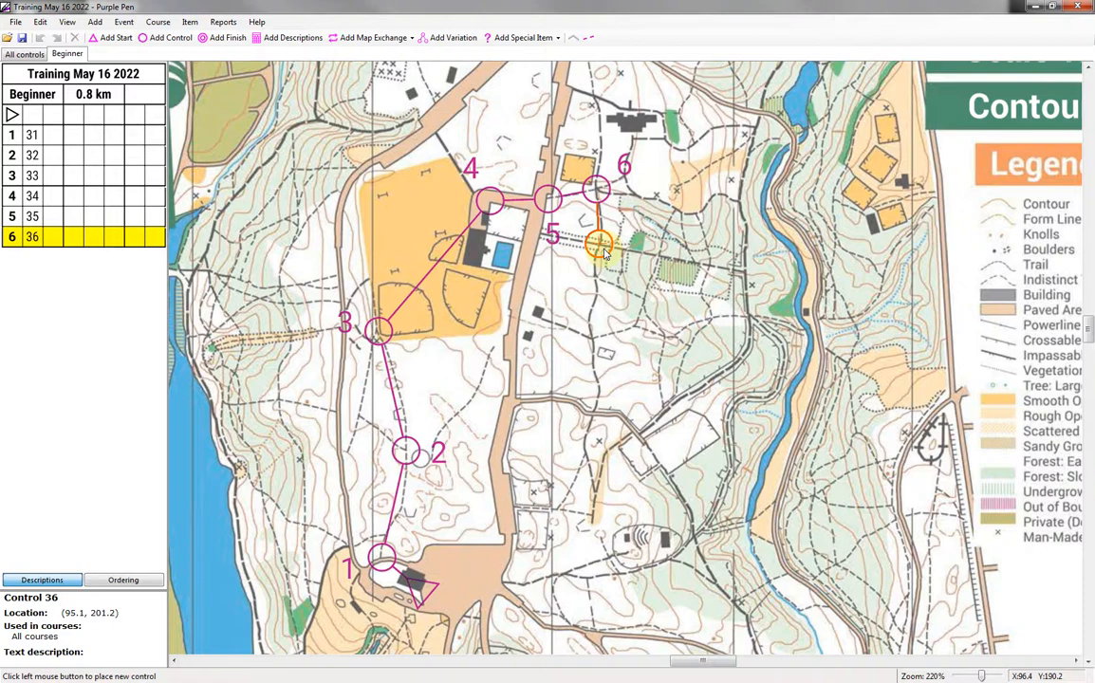
pyautogui.click(598, 244)
# Step: Place controls 8 and 9 southward along the trail from control 7, at about (94.2, 173.7) and the track crossing at about (95.0, 159.5)
pyautogui.click(175, 39)
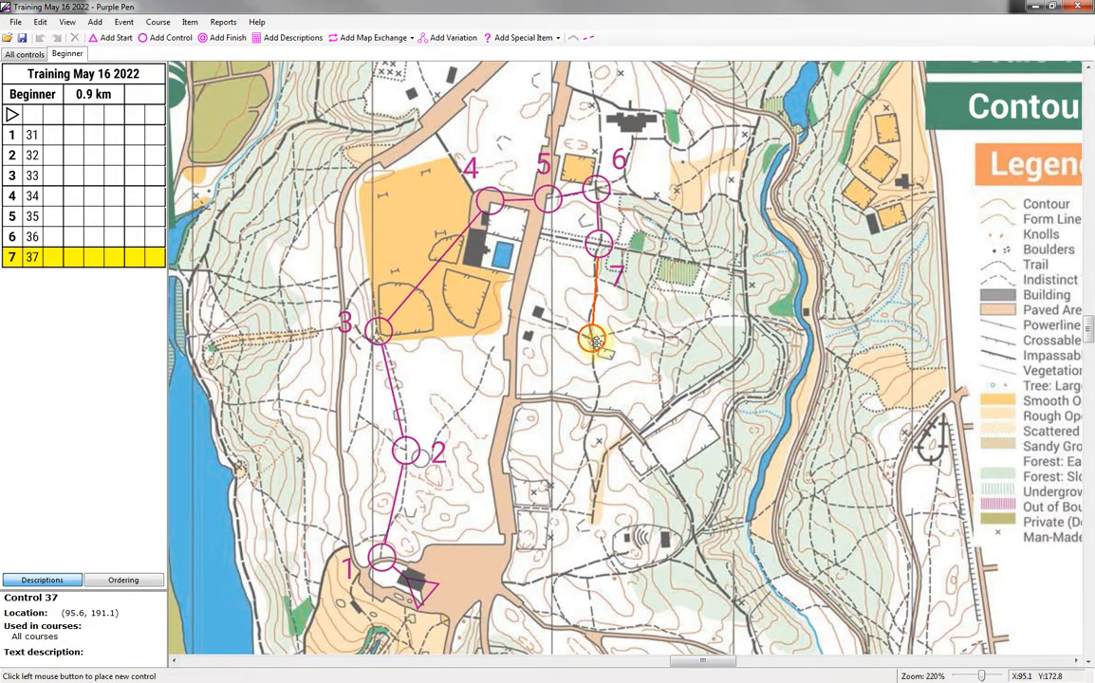
pyautogui.click(593, 342)
pyautogui.click(168, 38)
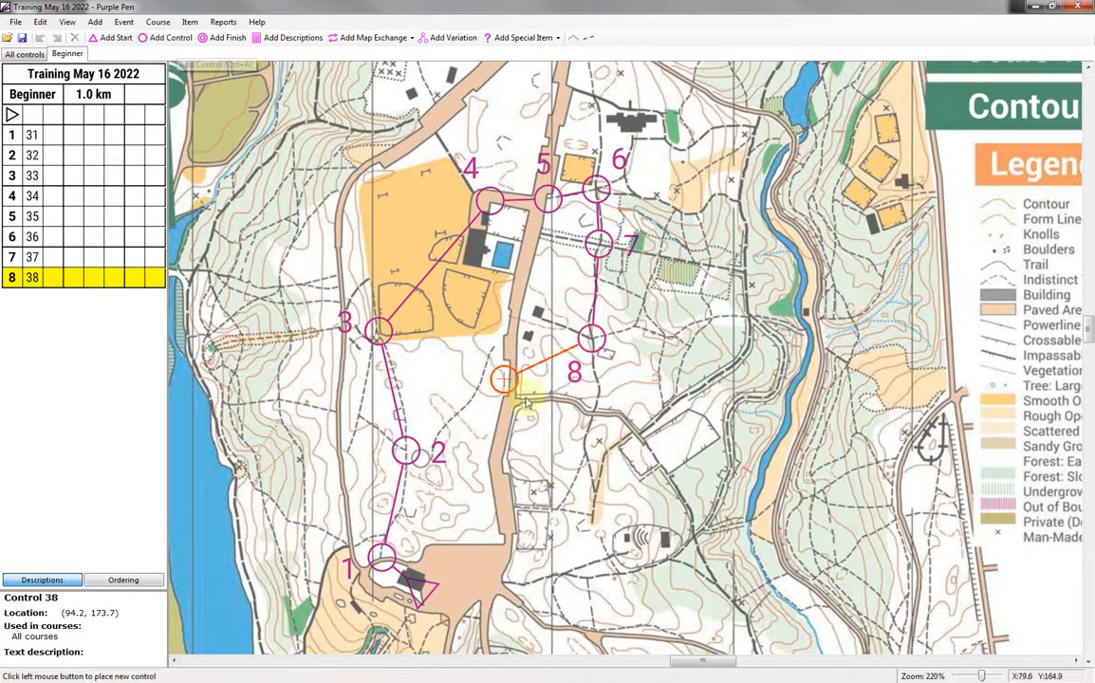
pyautogui.click(596, 417)
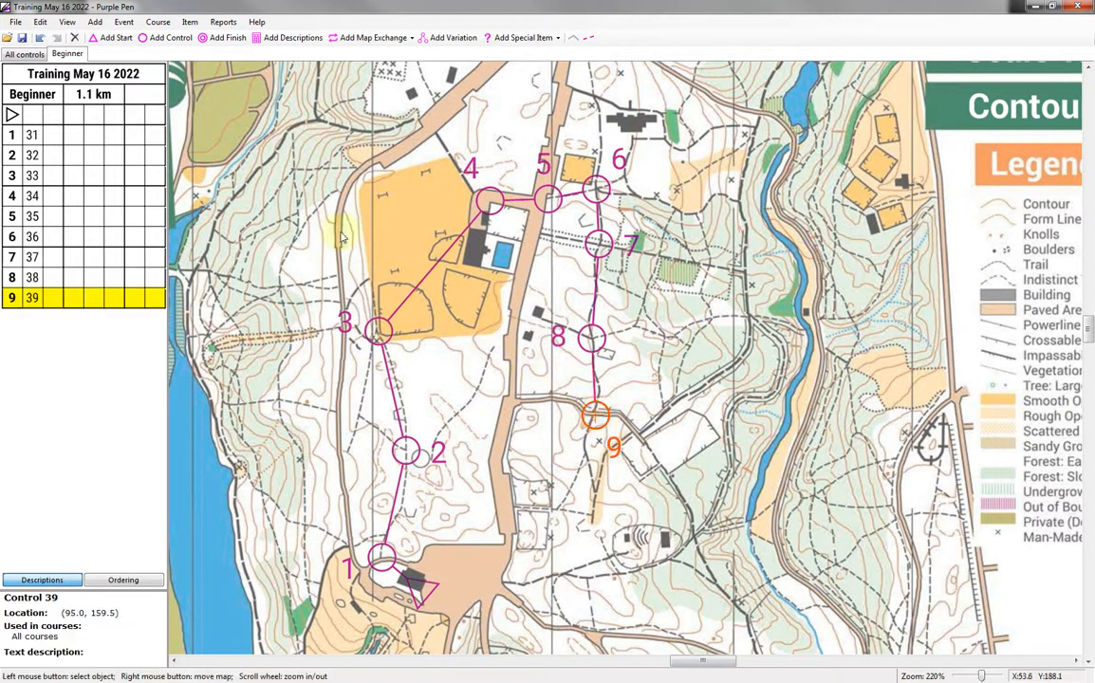
# Step: Place controls 10, 11 and 12 along the trail southwest back to the paved road, at about (92.9, 151.9), (87.9, 142.3) and (79.8, 142.8)
pyautogui.click(167, 39)
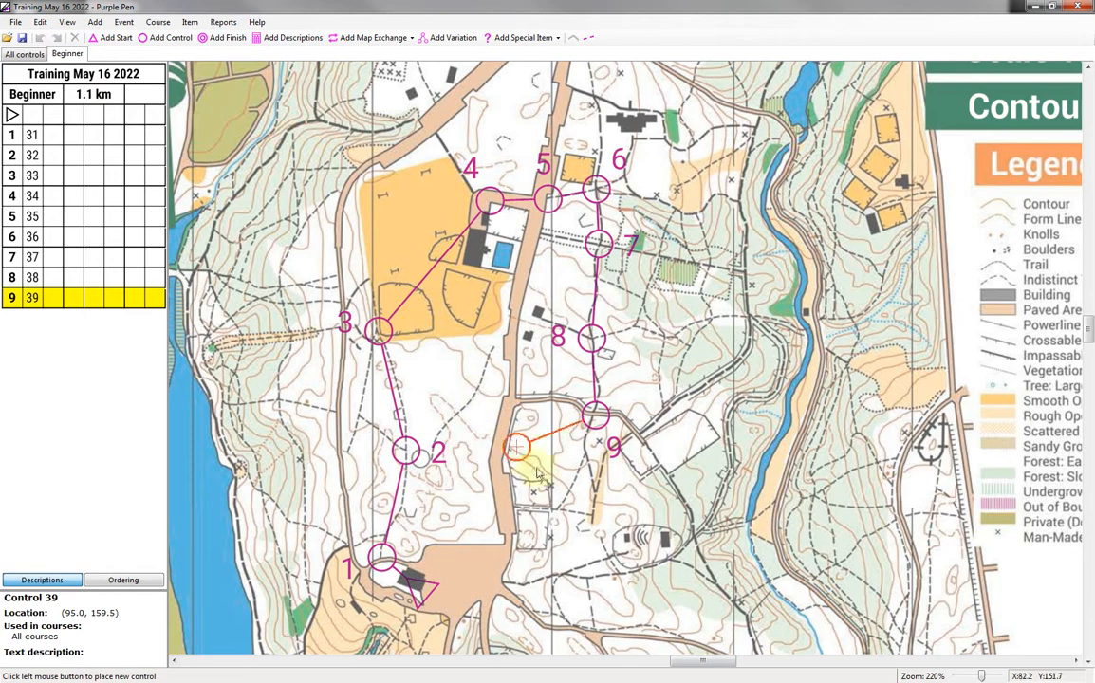
pyautogui.click(584, 459)
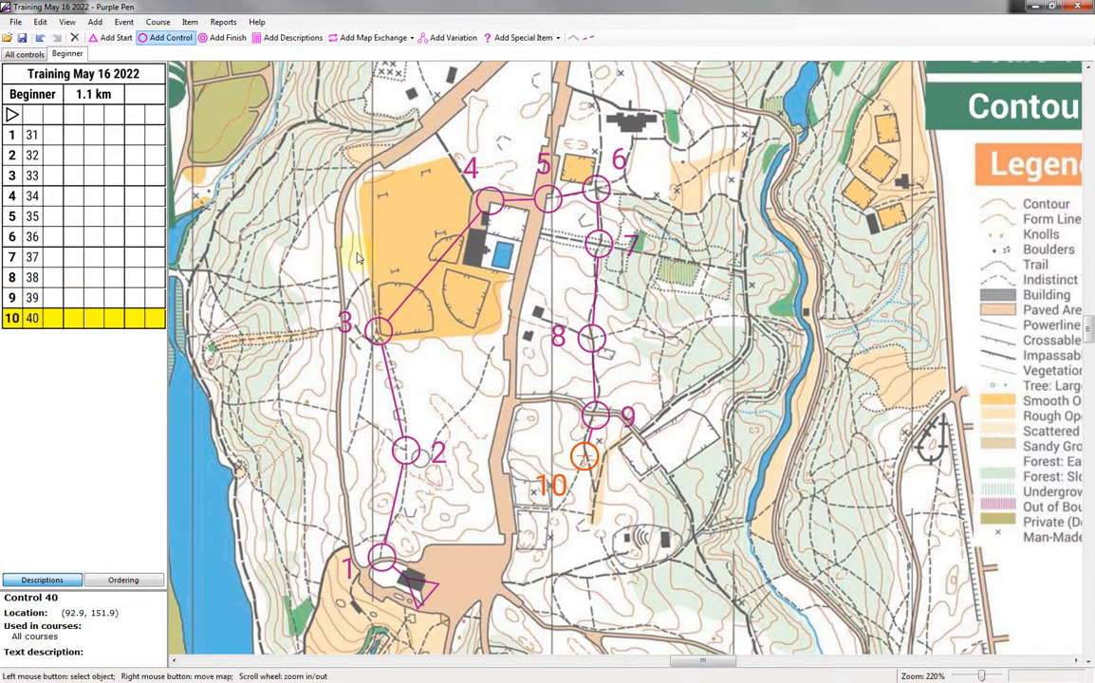
pyautogui.click(167, 39)
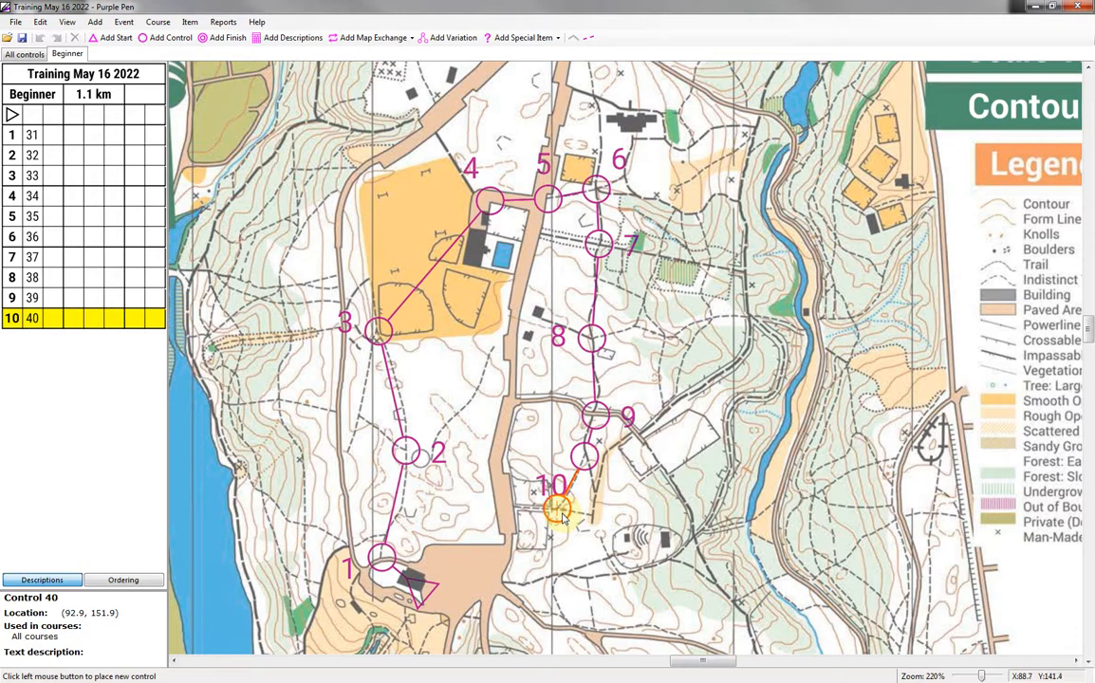
pyautogui.click(560, 512)
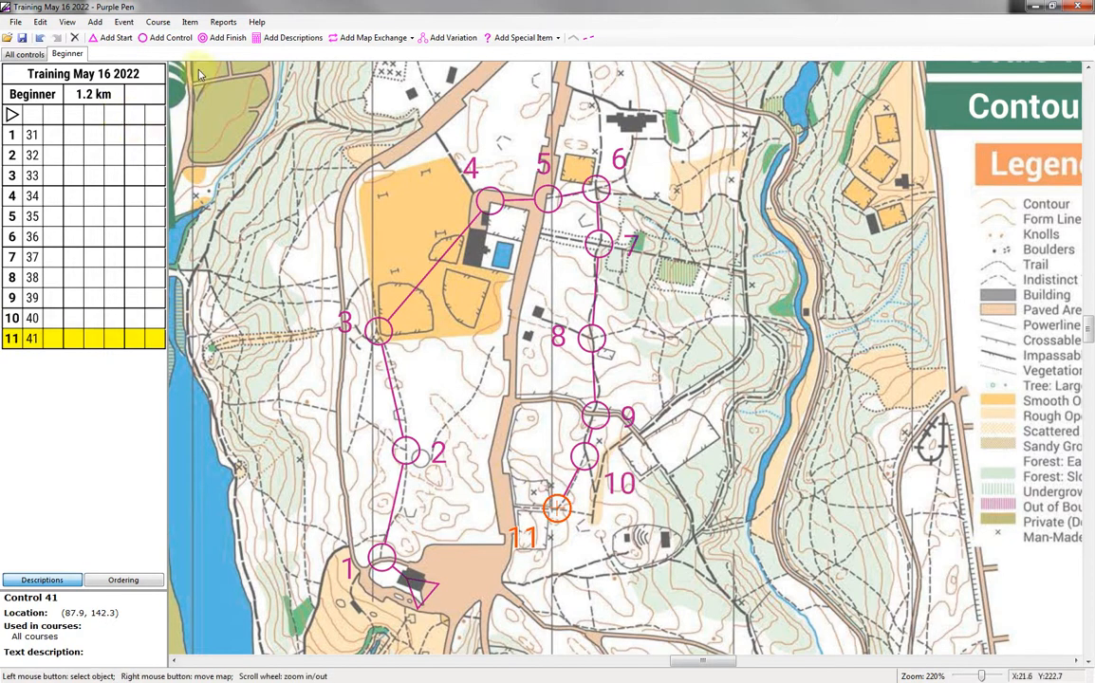
pyautogui.click(167, 40)
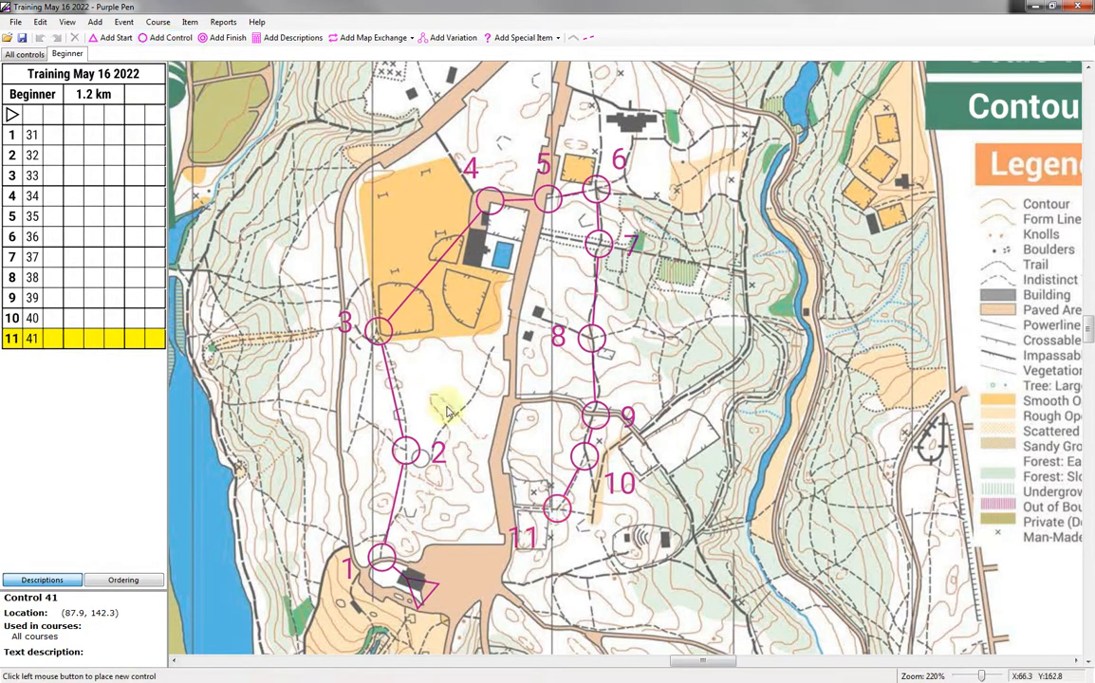
pyautogui.click(513, 507)
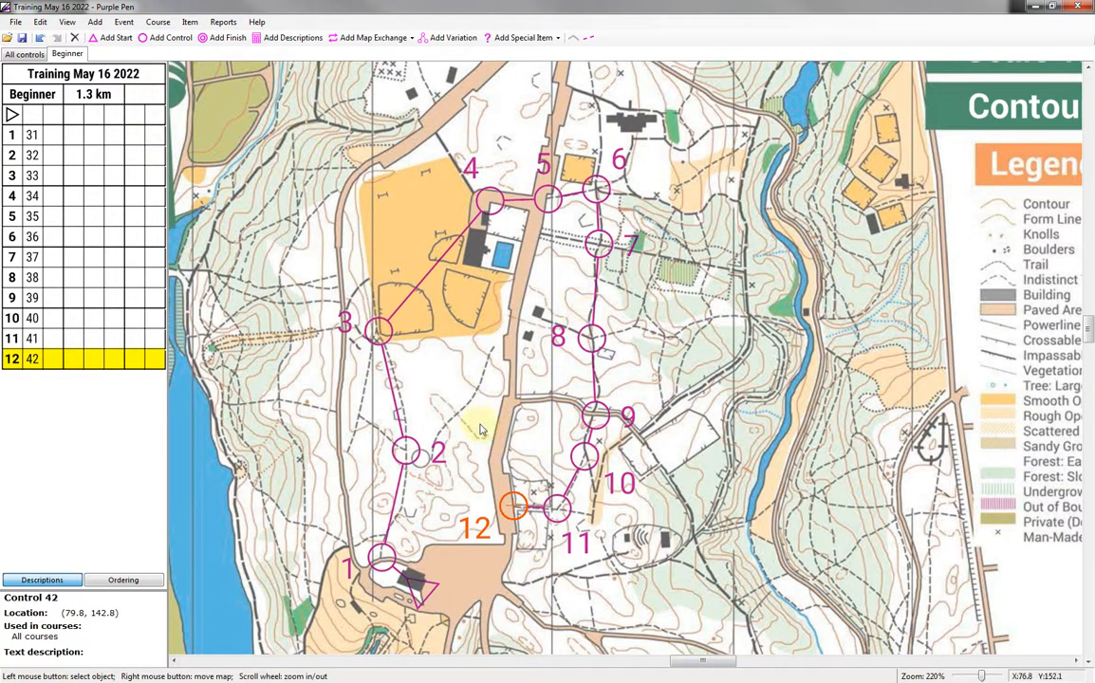
# Step: Place the Beginner course's finish on the start triangle beside the building, at about (62.6, 127.2)
pyautogui.click(207, 41)
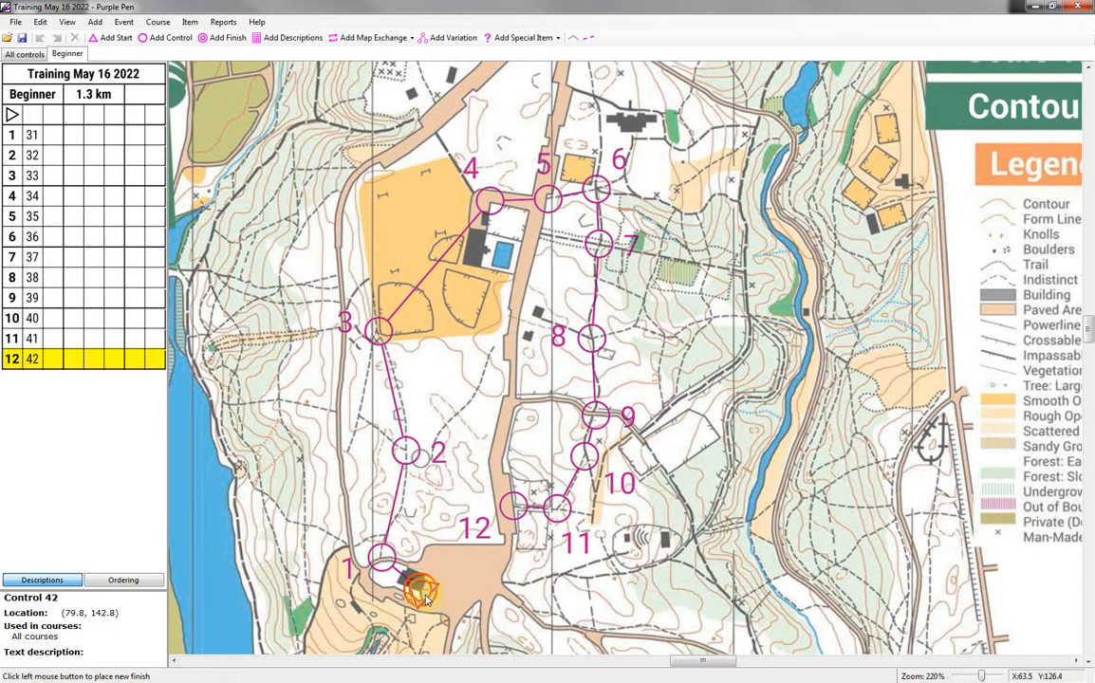
pyautogui.click(423, 592)
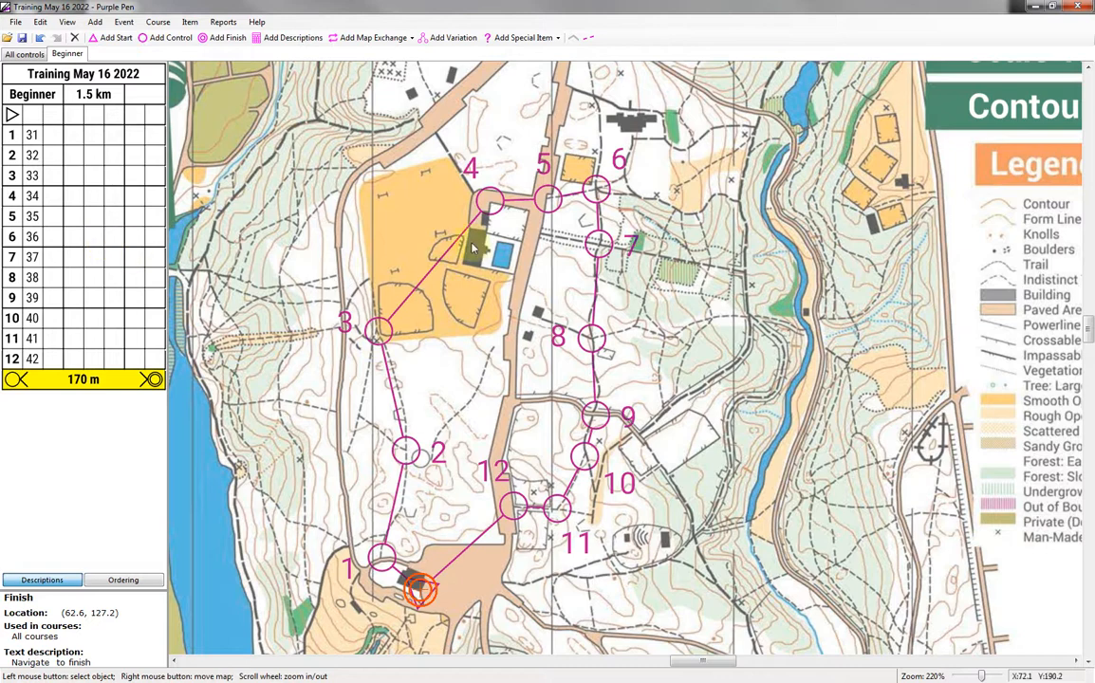
# Step: Move control 4 northwest to the paved road junction beyond the open field, at about (65.4, 211.3)
pyautogui.click(491, 202)
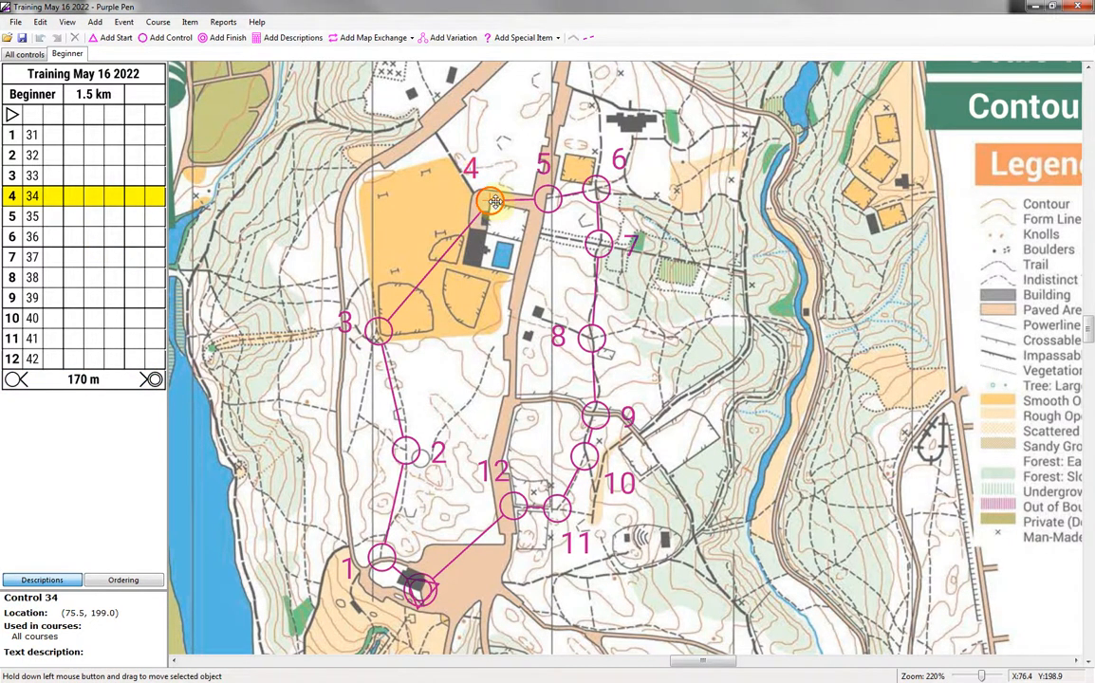
pyautogui.moveTo(494, 202); pyautogui.dragTo(438, 135)
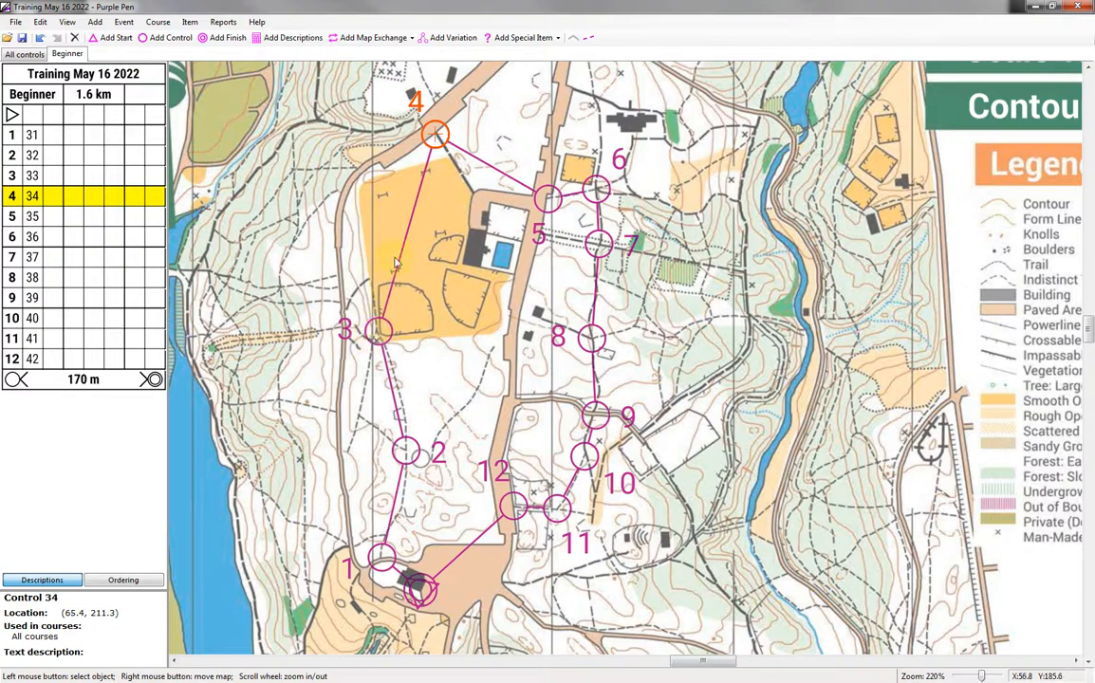
# Step: Insert a new control after control 3 at the ball field corner south of the pool, at about (75.5, 184.0)
pyautogui.click(377, 332)
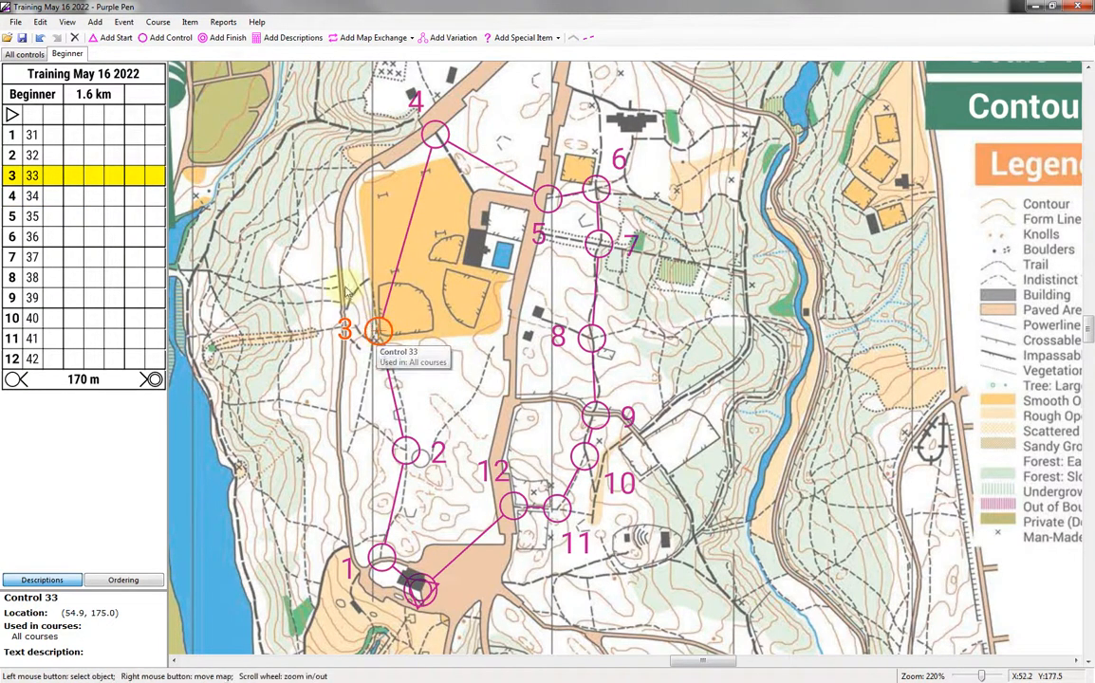
pyautogui.click(163, 39)
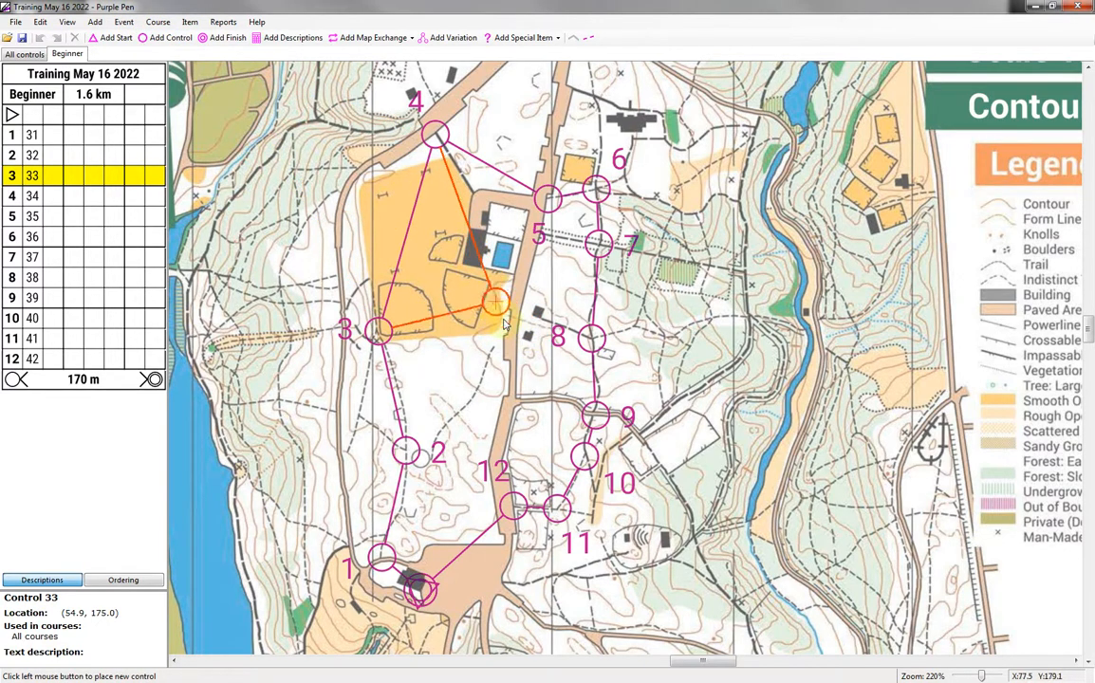
pyautogui.click(495, 287)
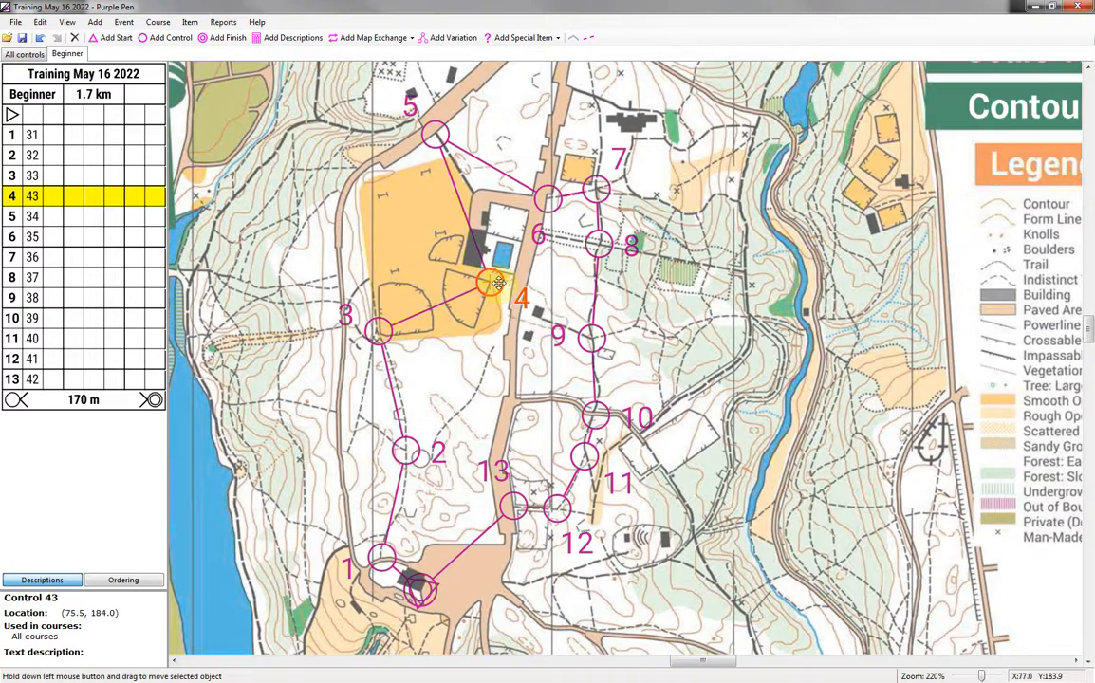
# Step: Delete control 34 at the northern road junction from the course and from the control collection
pyautogui.click(435, 134)
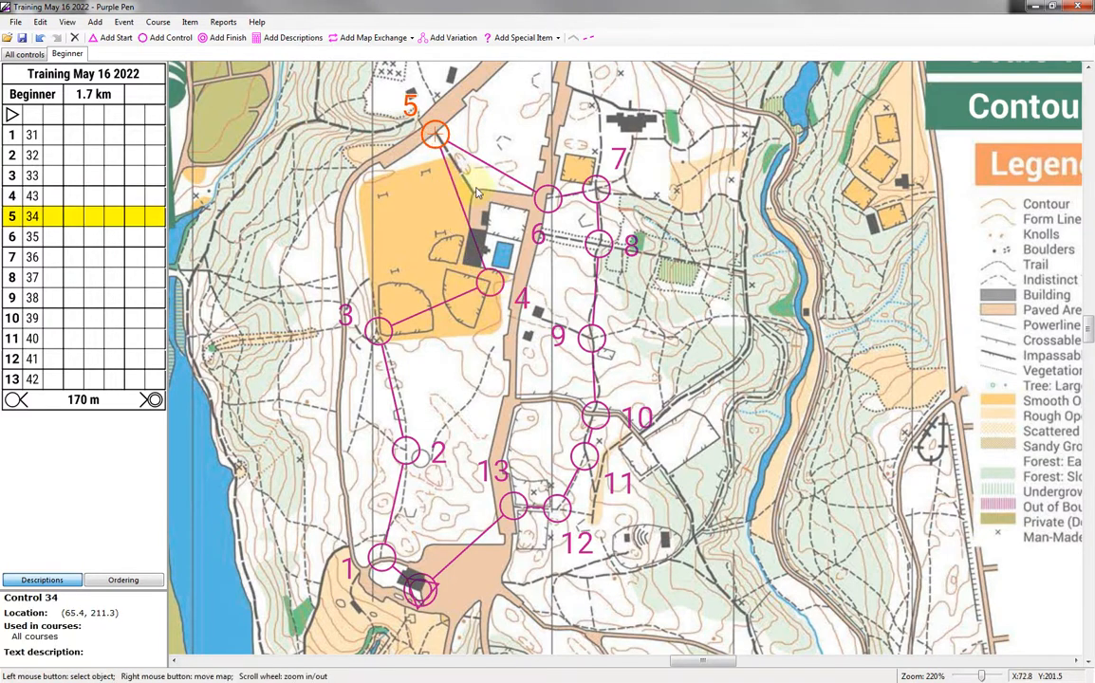
pyautogui.press('Delete')
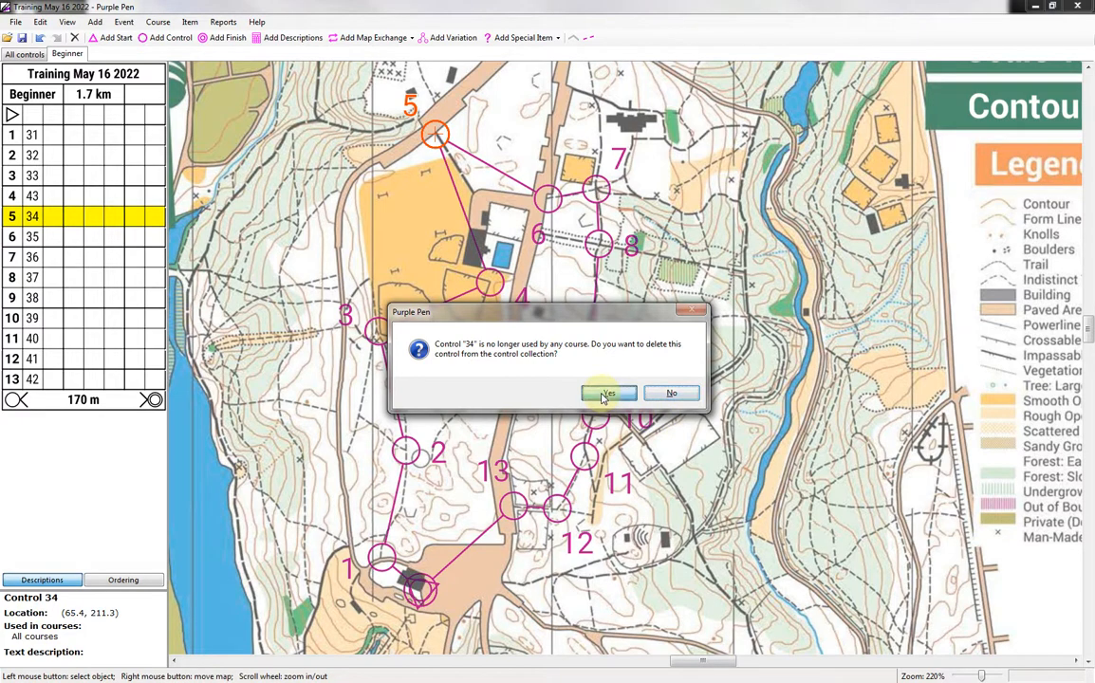
pyautogui.click(606, 395)
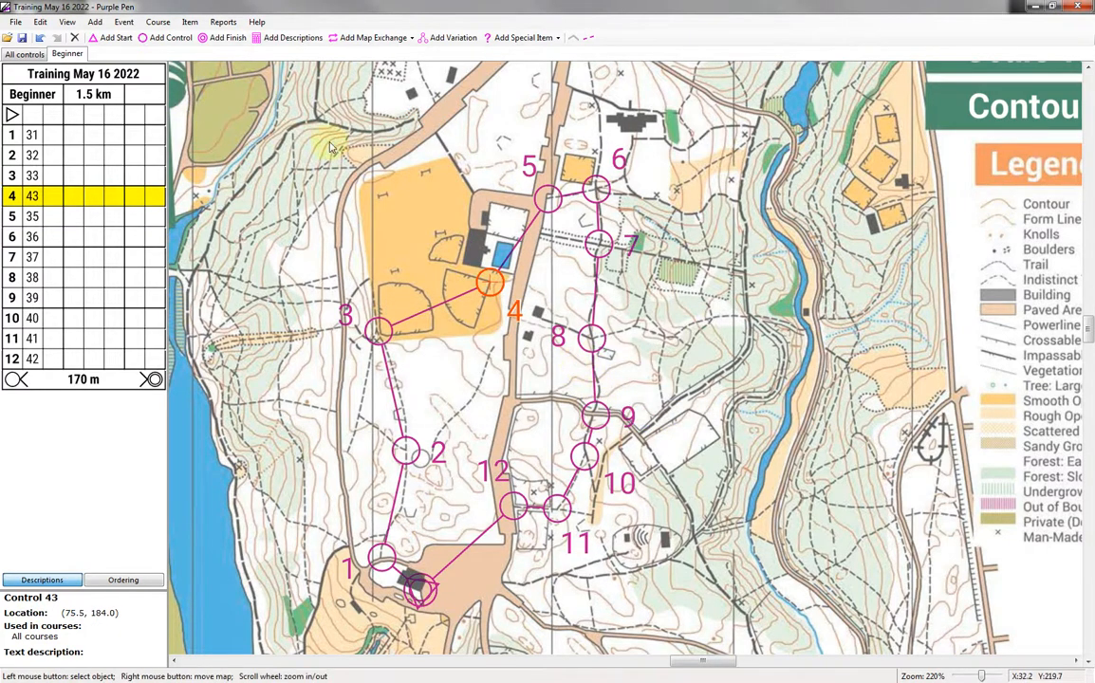
pyautogui.click(40, 22)
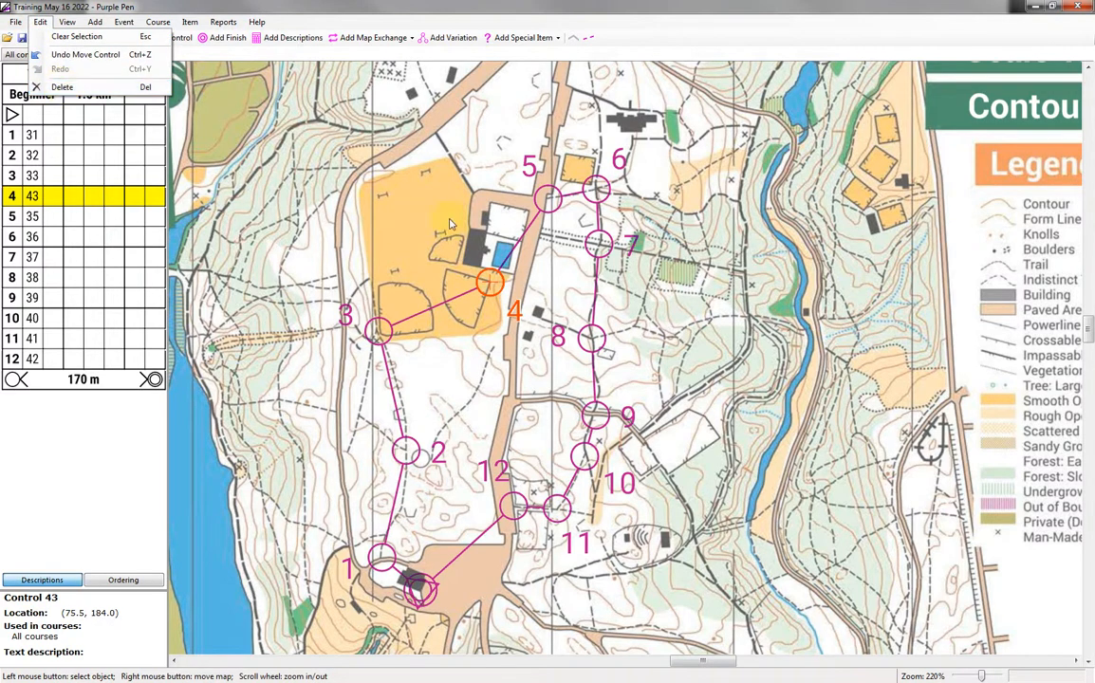
pyautogui.click(481, 253)
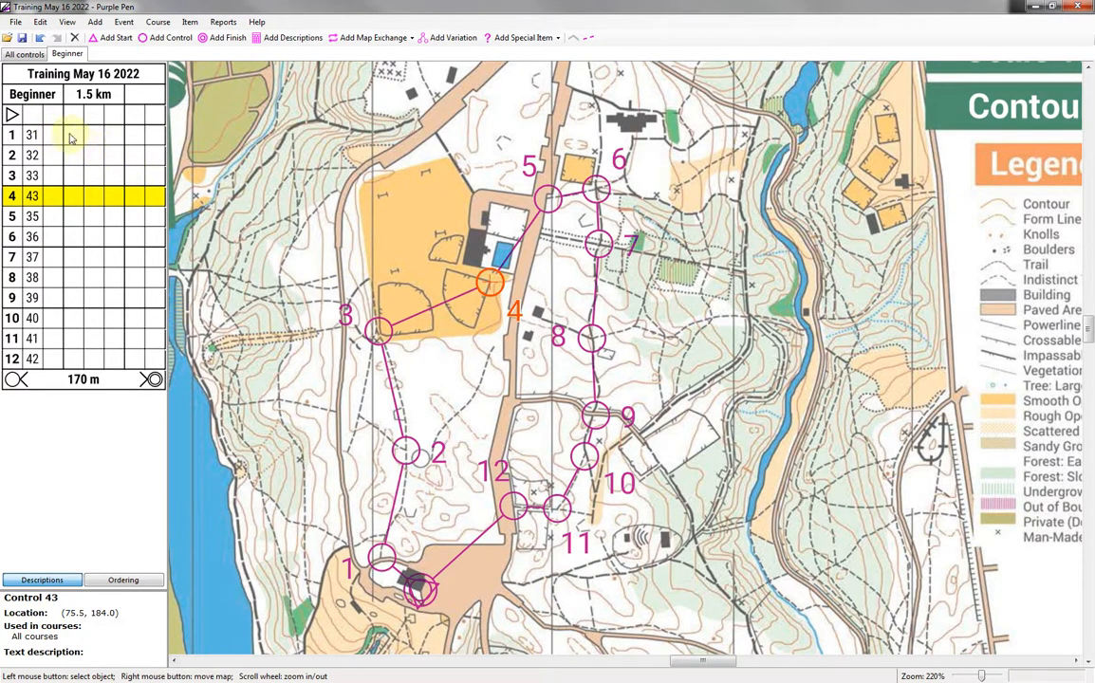
# Step: Set the feature of the Beginner course's control 1 (code 31) to a path in the control descriptions
pyautogui.click(382, 560)
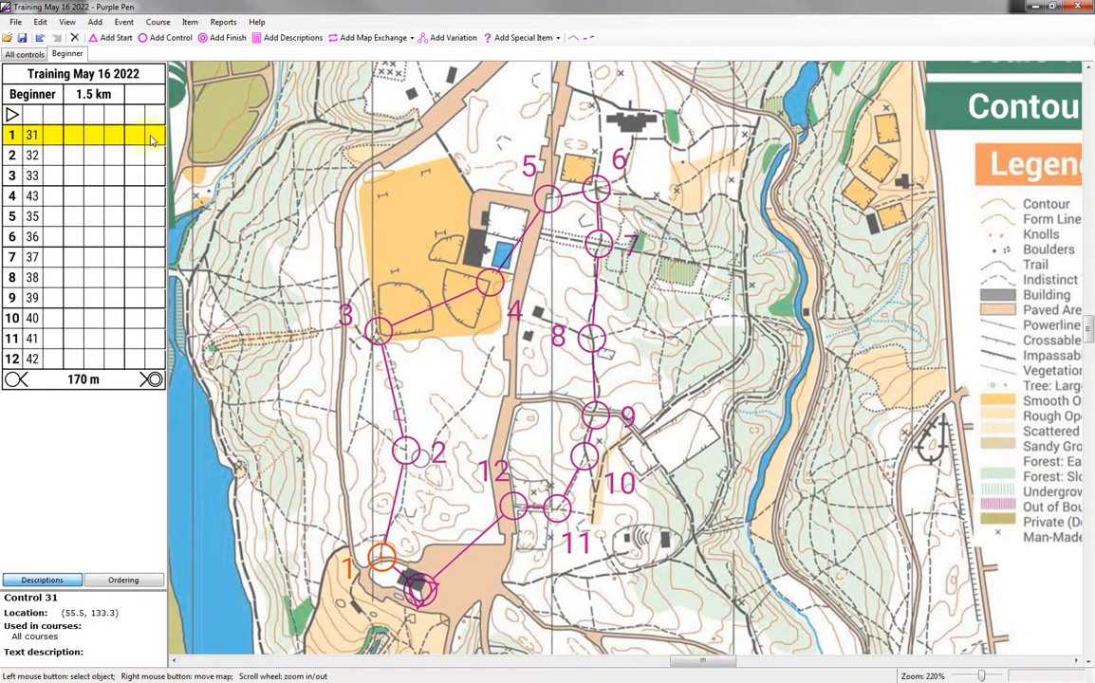
pyautogui.click(54, 140)
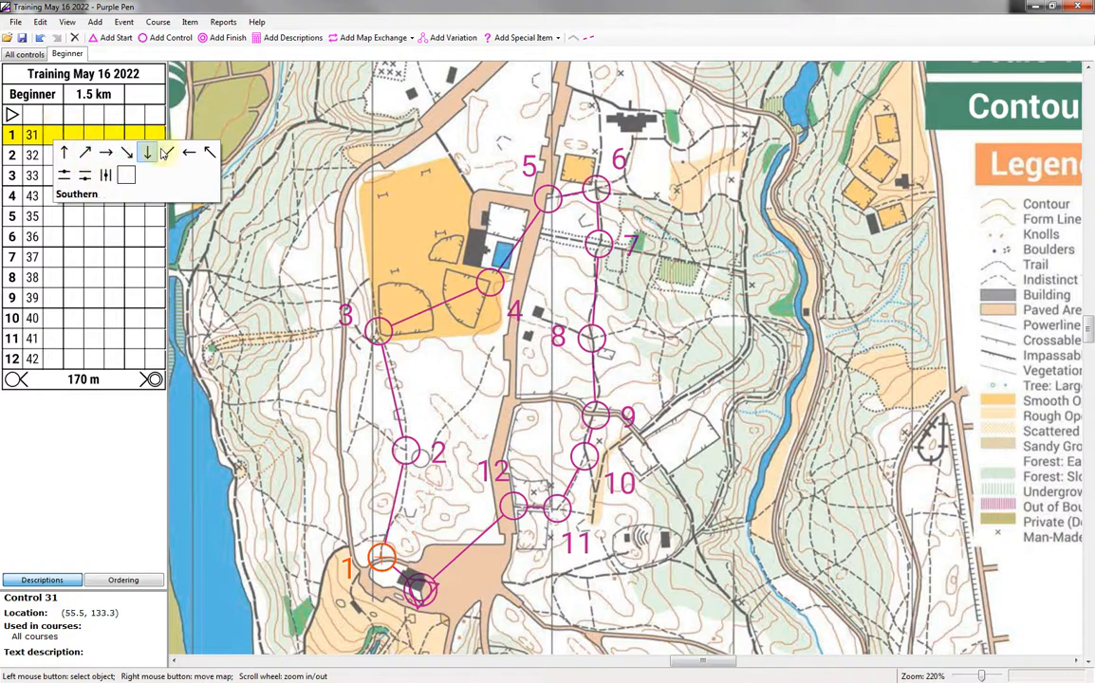
pyautogui.click(78, 133)
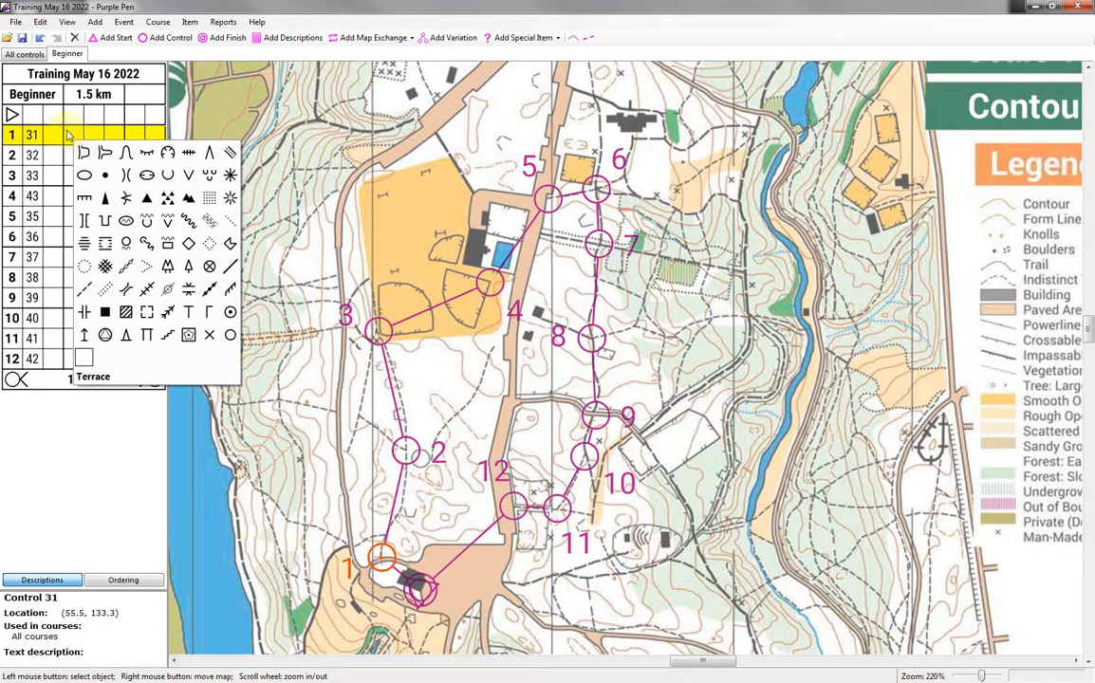
pyautogui.click(85, 289)
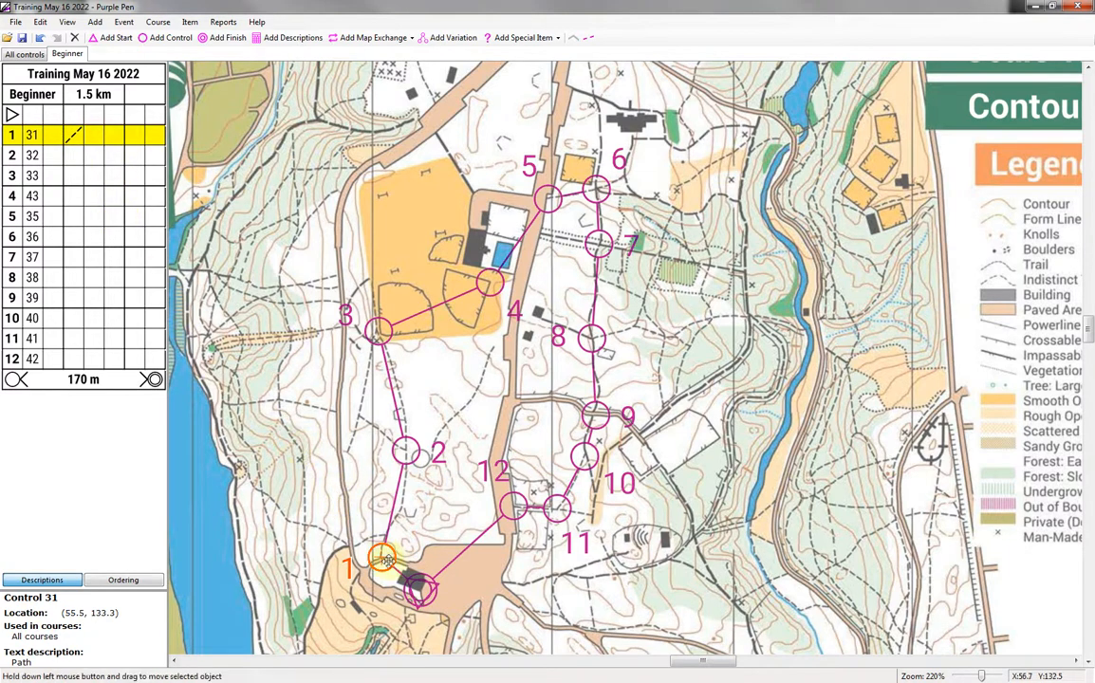
# Step: Leave control 1's which-feature, appearance and dimension entries blank, and set its flag location to the south end of the path
pyautogui.click(59, 137)
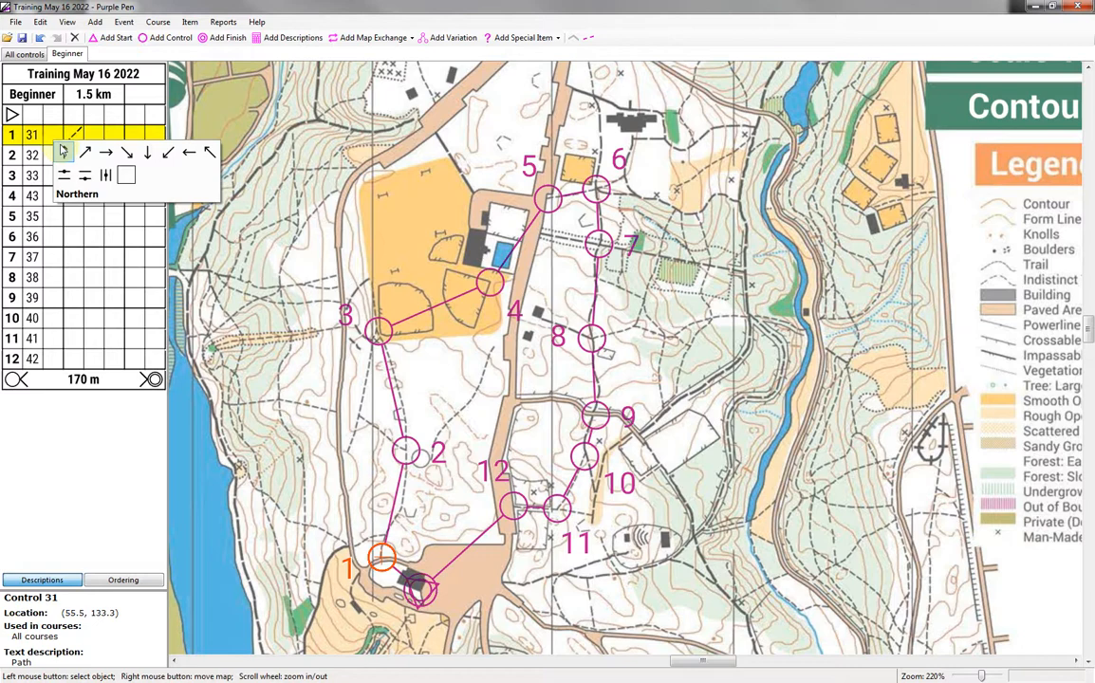
pyautogui.click(126, 177)
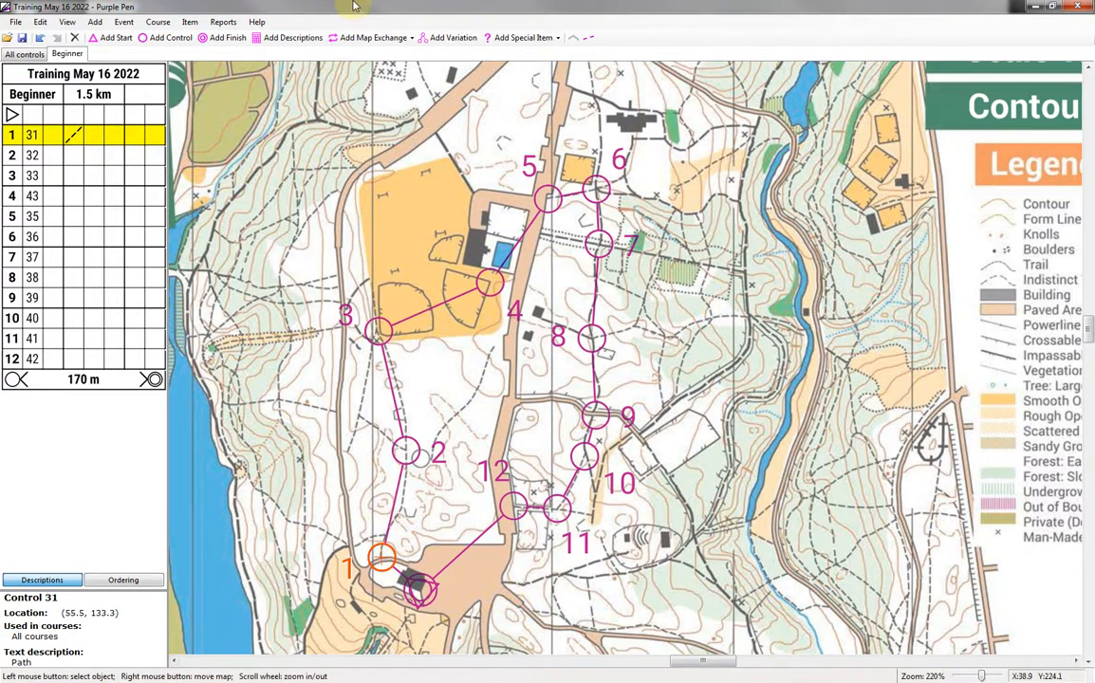
pyautogui.click(95, 140)
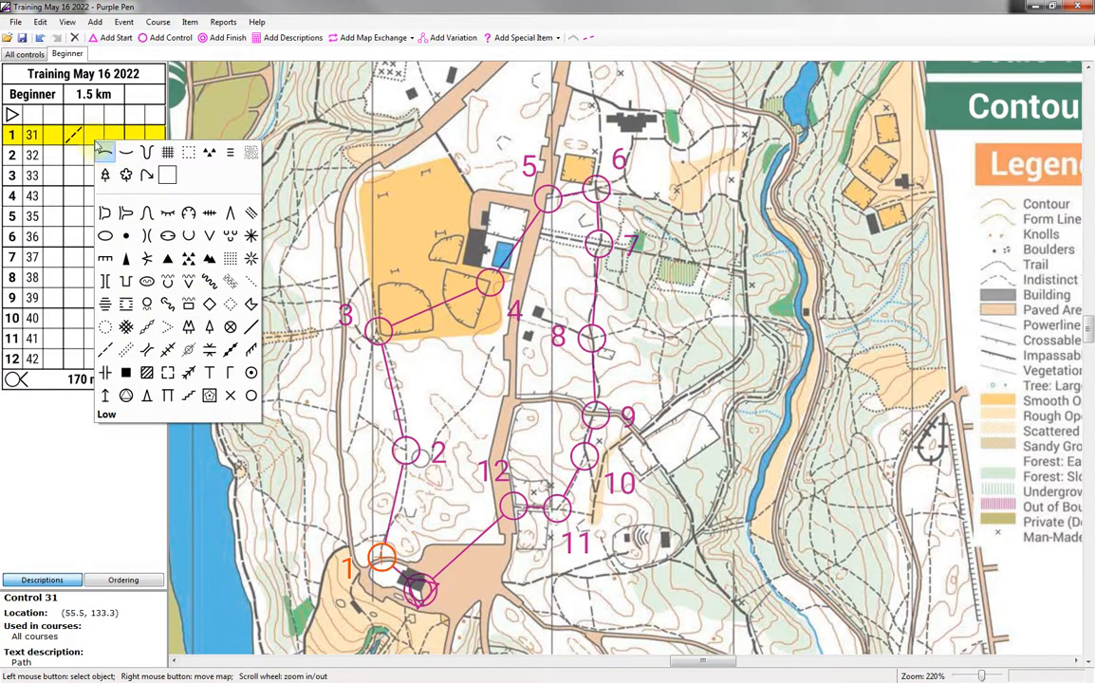
pyautogui.click(118, 136)
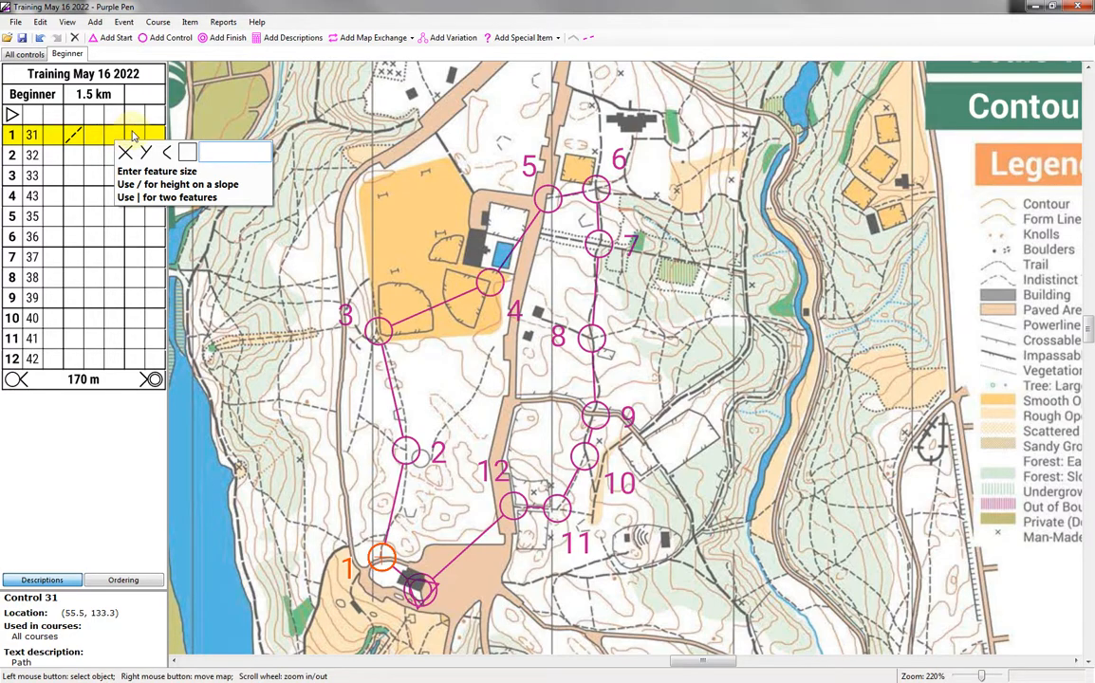
pyautogui.click(133, 136)
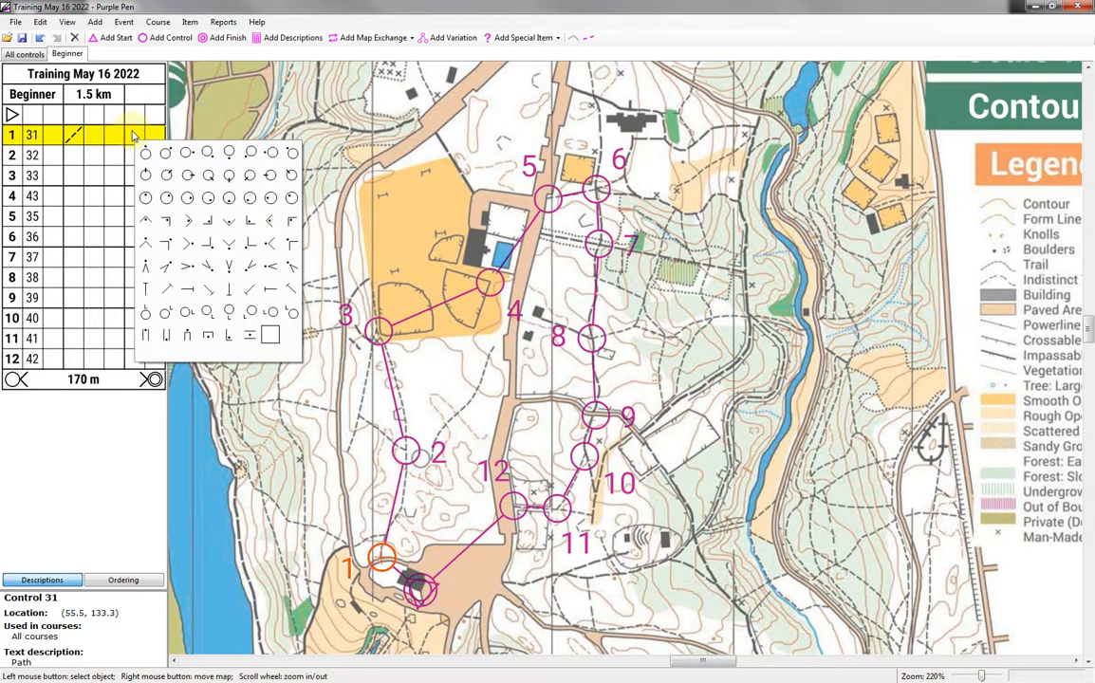
pyautogui.click(114, 136)
pyautogui.click(133, 136)
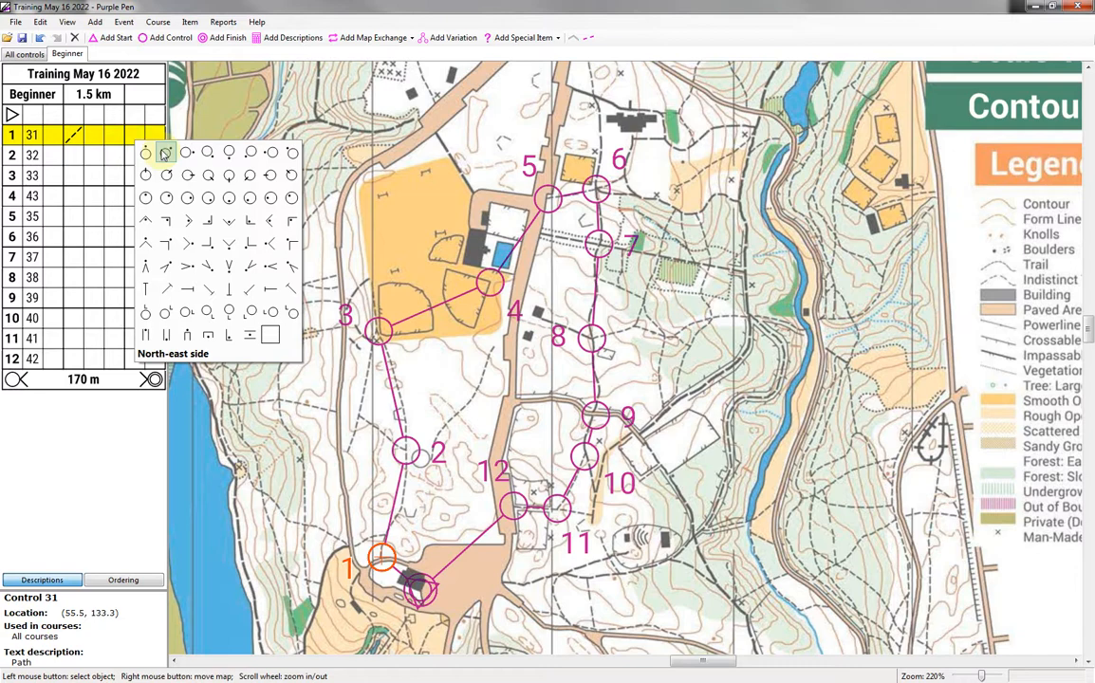
pyautogui.click(227, 290)
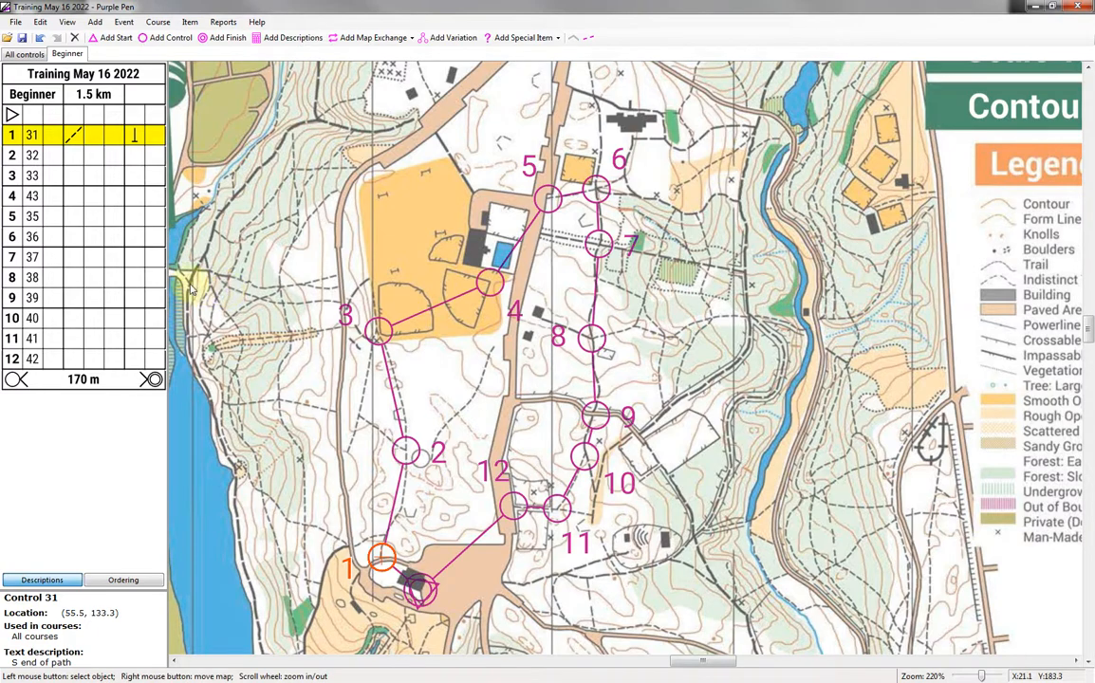
# Step: Describe control 2 (code 32) as a path with the Junction symbol
pyautogui.click(77, 163)
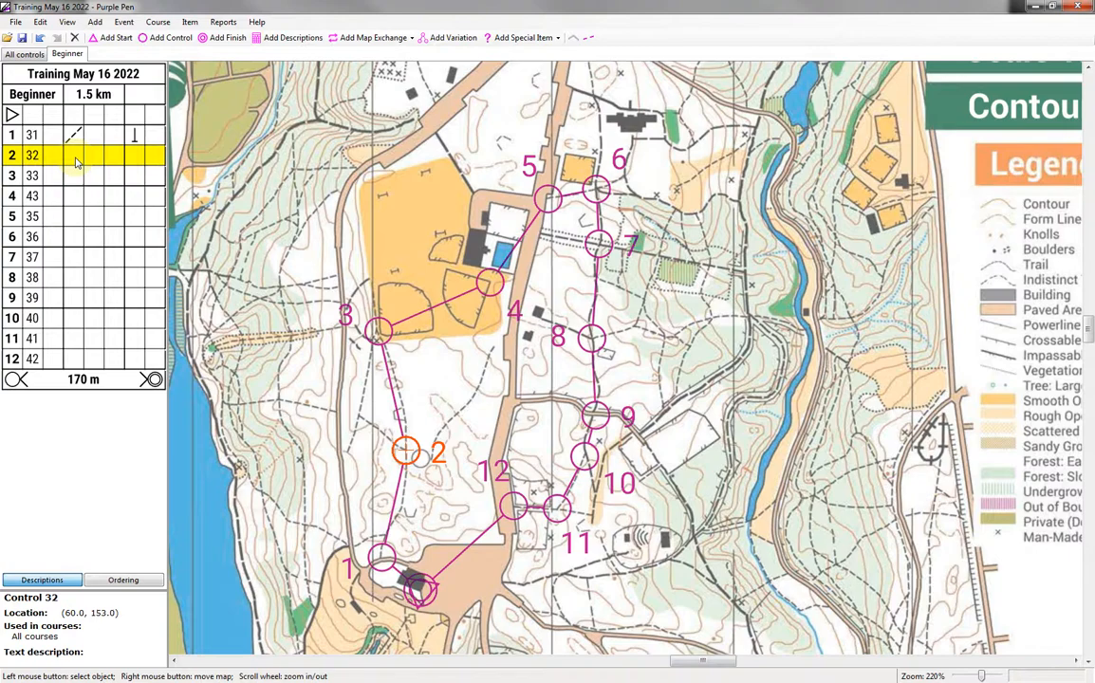
pyautogui.click(77, 163)
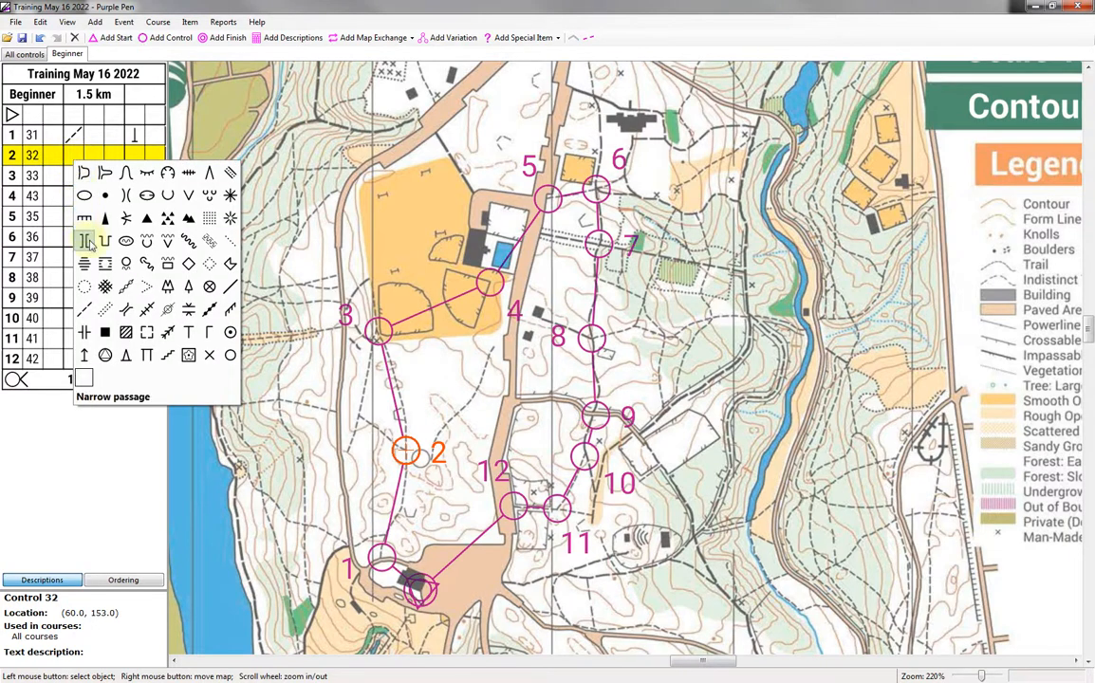
pyautogui.click(85, 314)
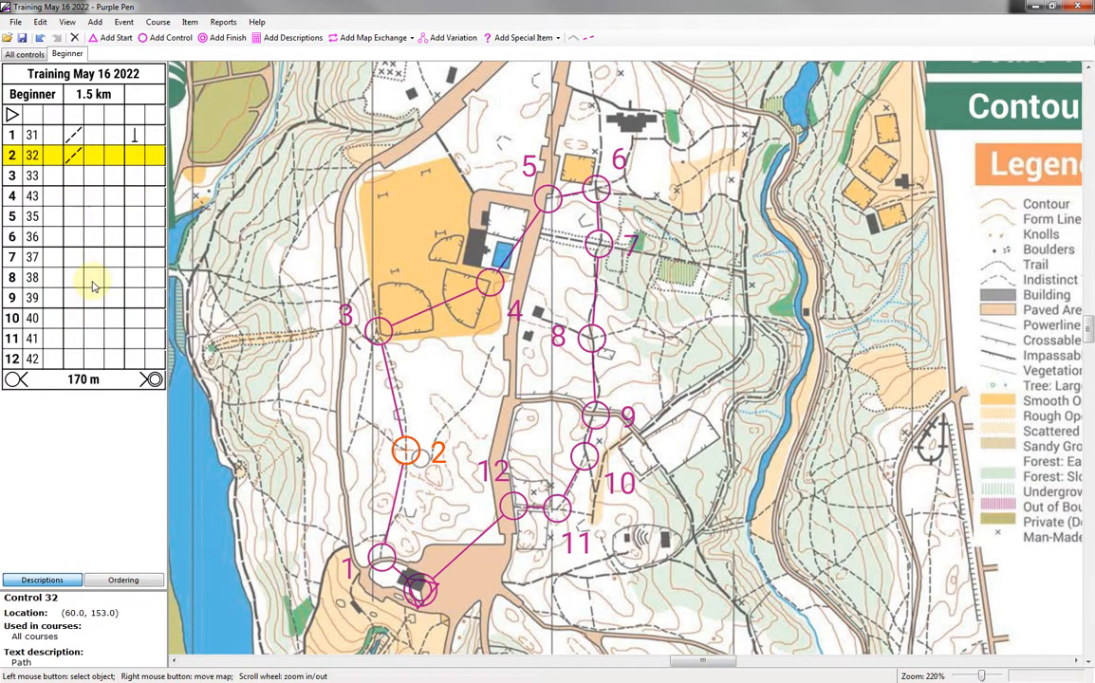
pyautogui.click(118, 160)
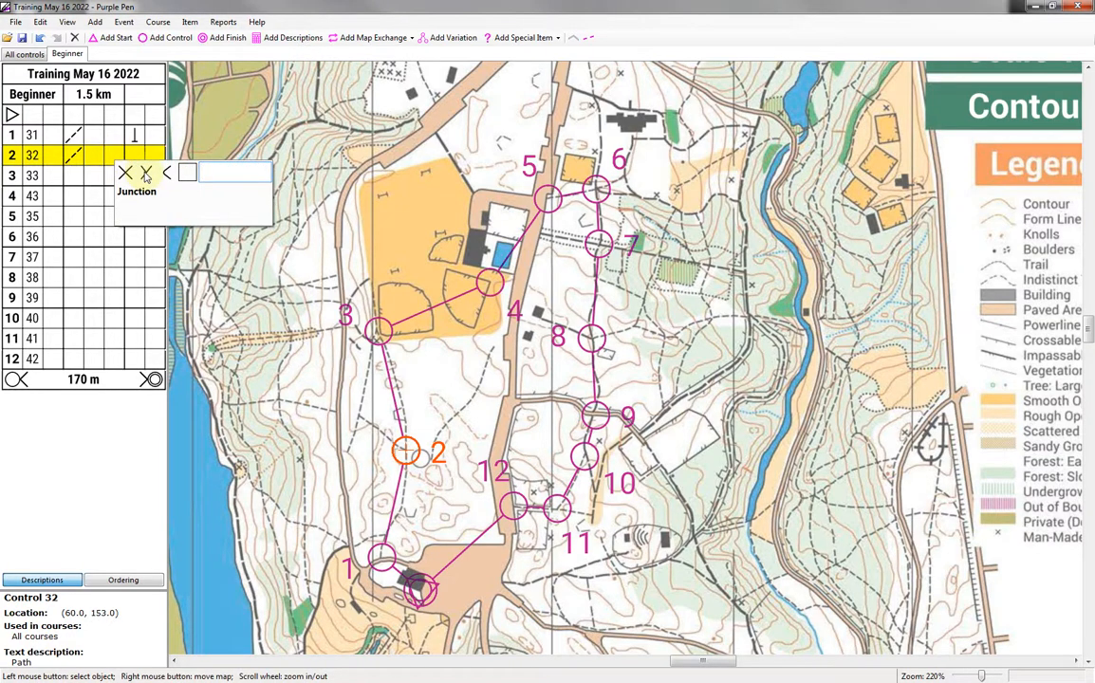
pyautogui.click(145, 174)
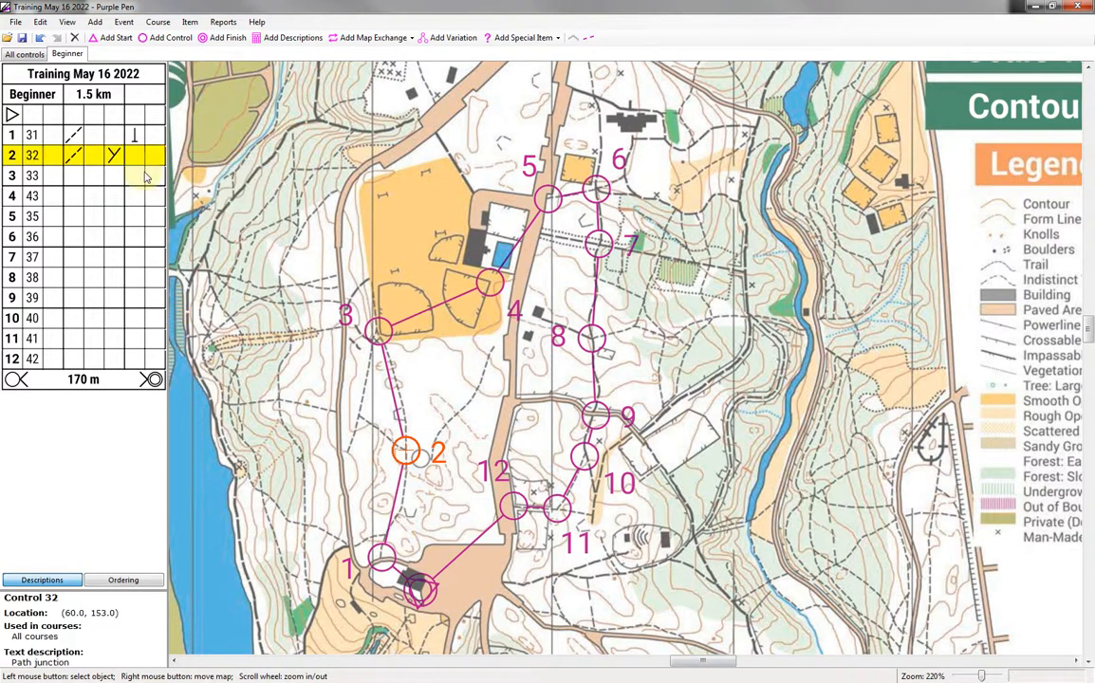
# Step: Add Track, Path as the second feature of control 2, so its description shows two paths meeting at the junction
pyautogui.click(95, 162)
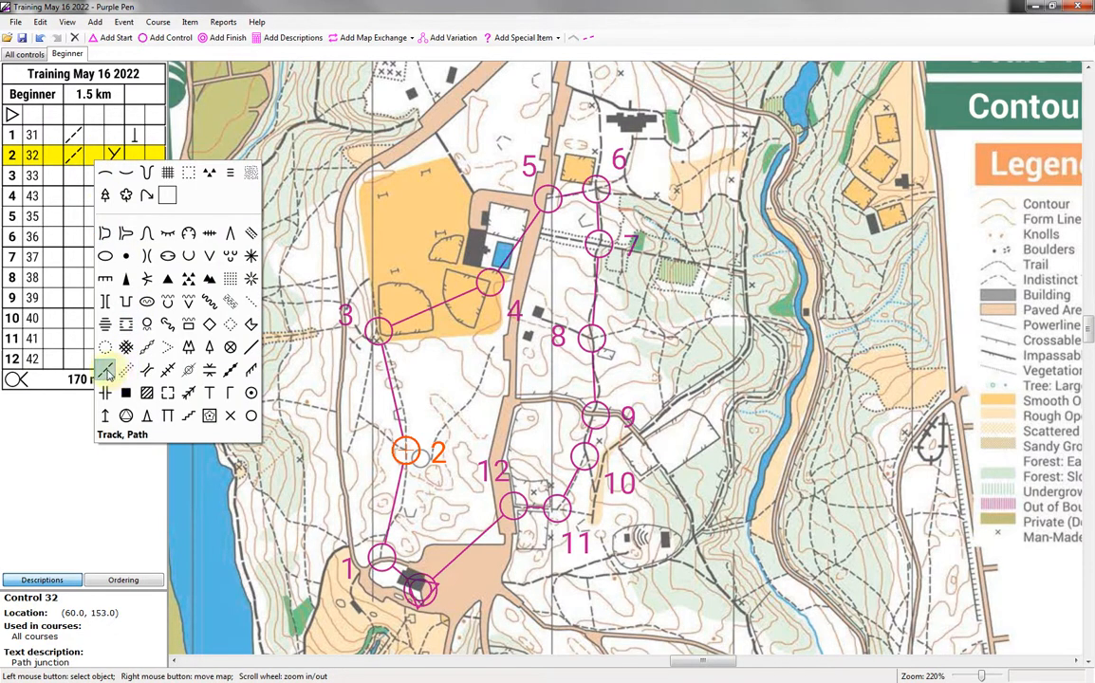
pyautogui.click(105, 370)
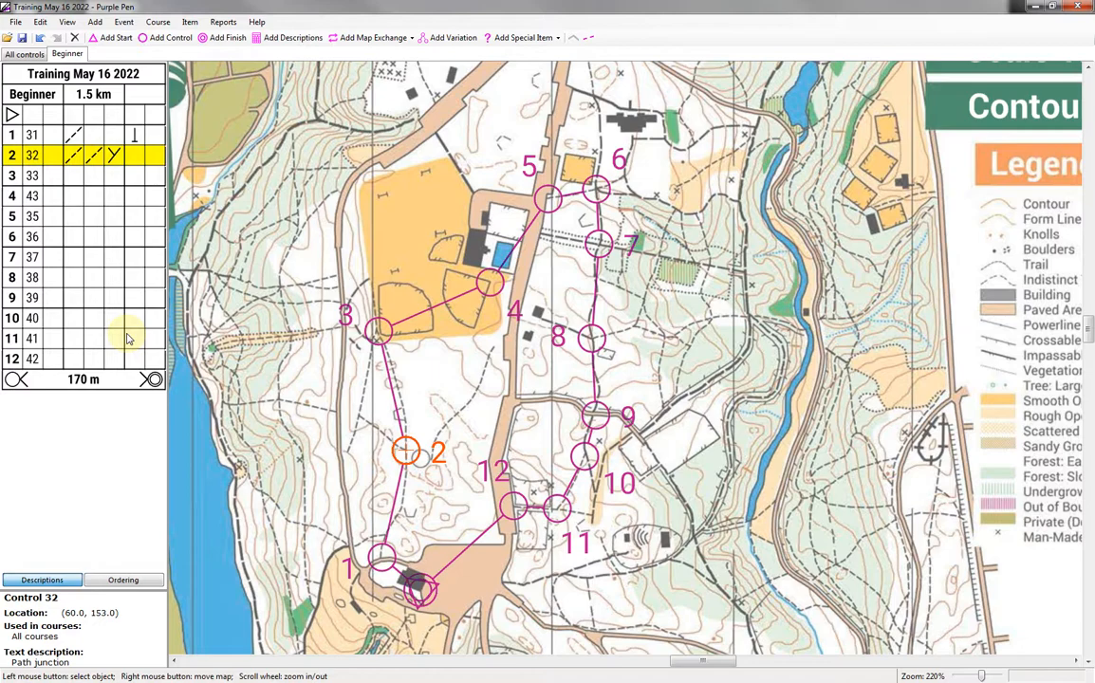
pyautogui.click(94, 154)
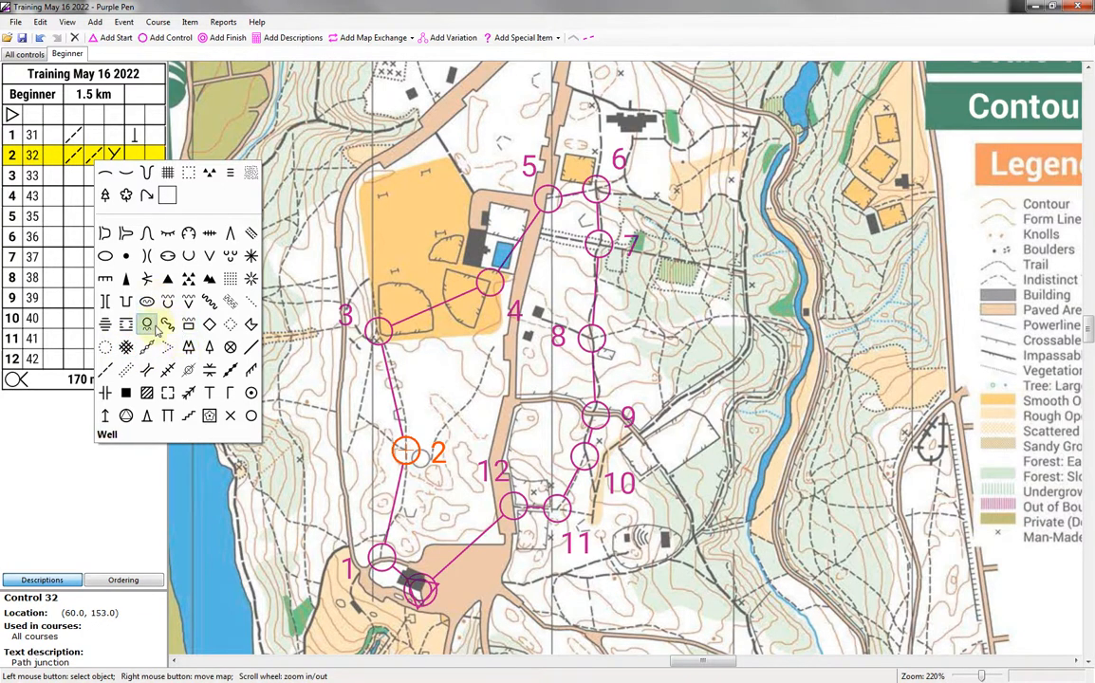
pyautogui.click(106, 371)
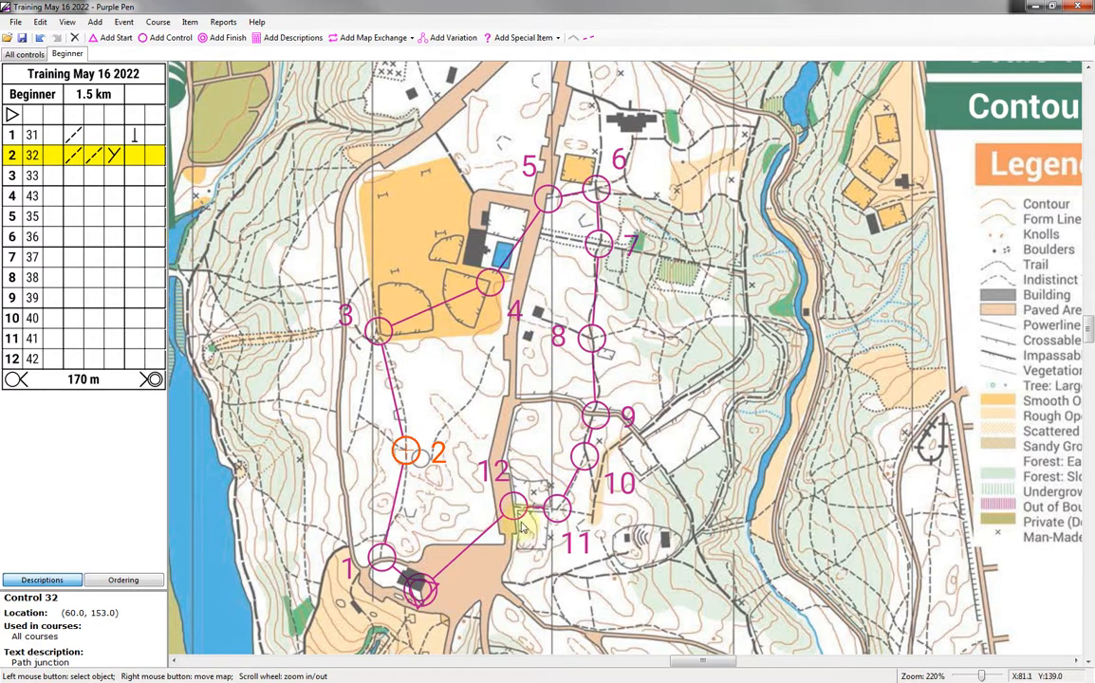
# Step: Describe control 12 (code 42) as a path with its flag location at the west end
pyautogui.click(52, 359)
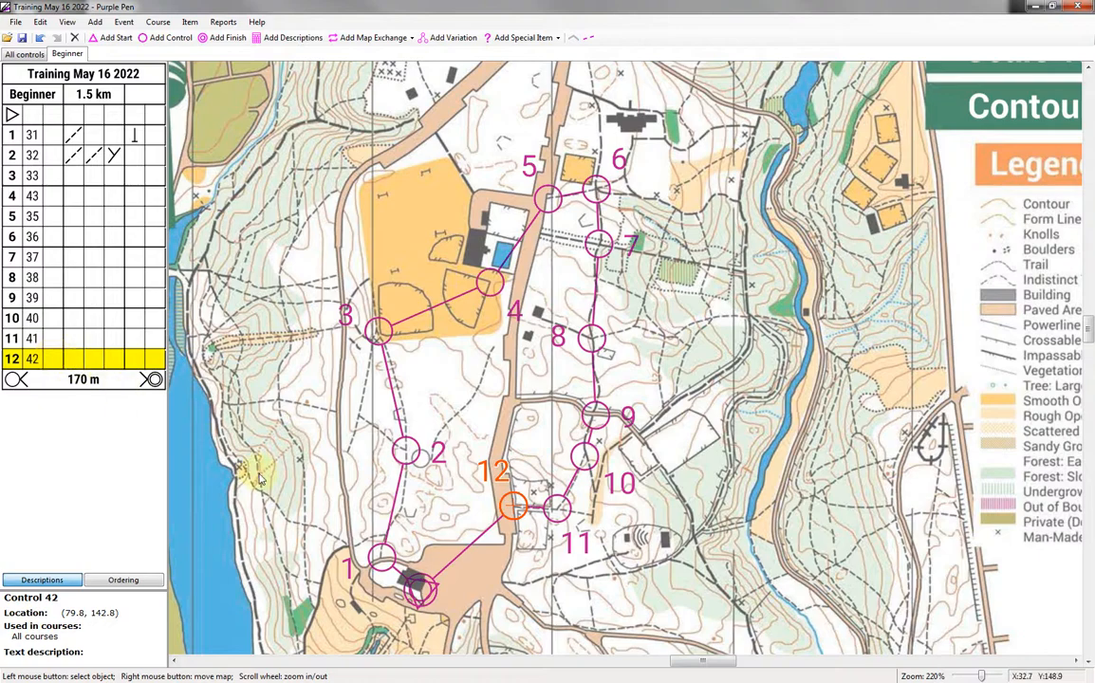
pyautogui.click(69, 359)
pyautogui.click(74, 462)
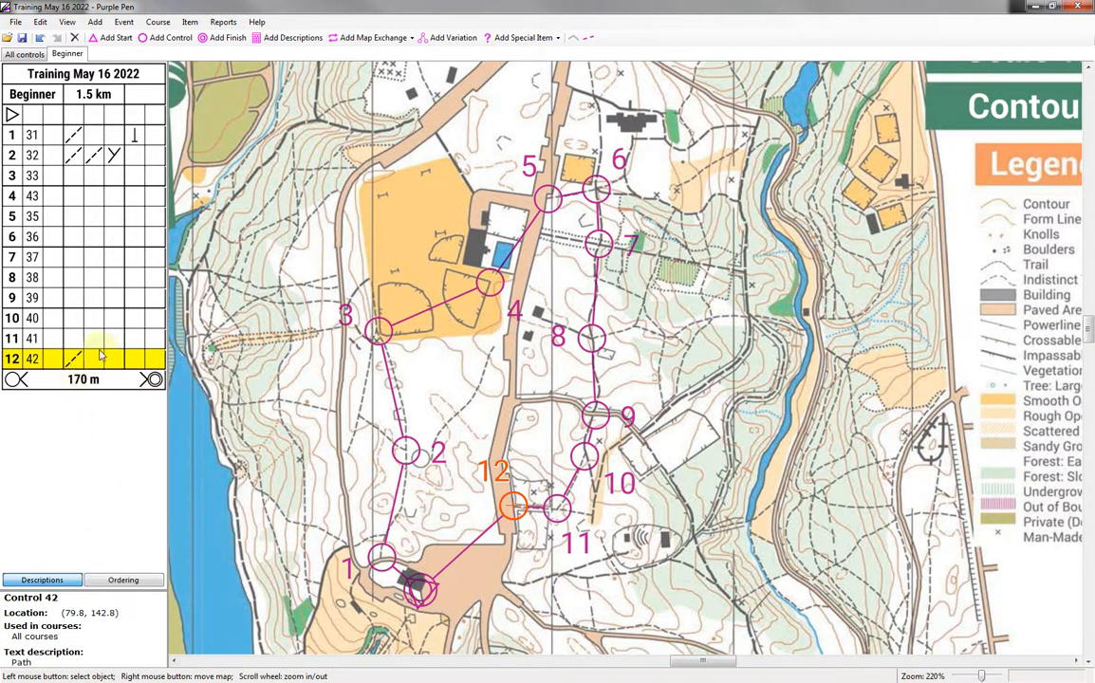
pyautogui.click(135, 365)
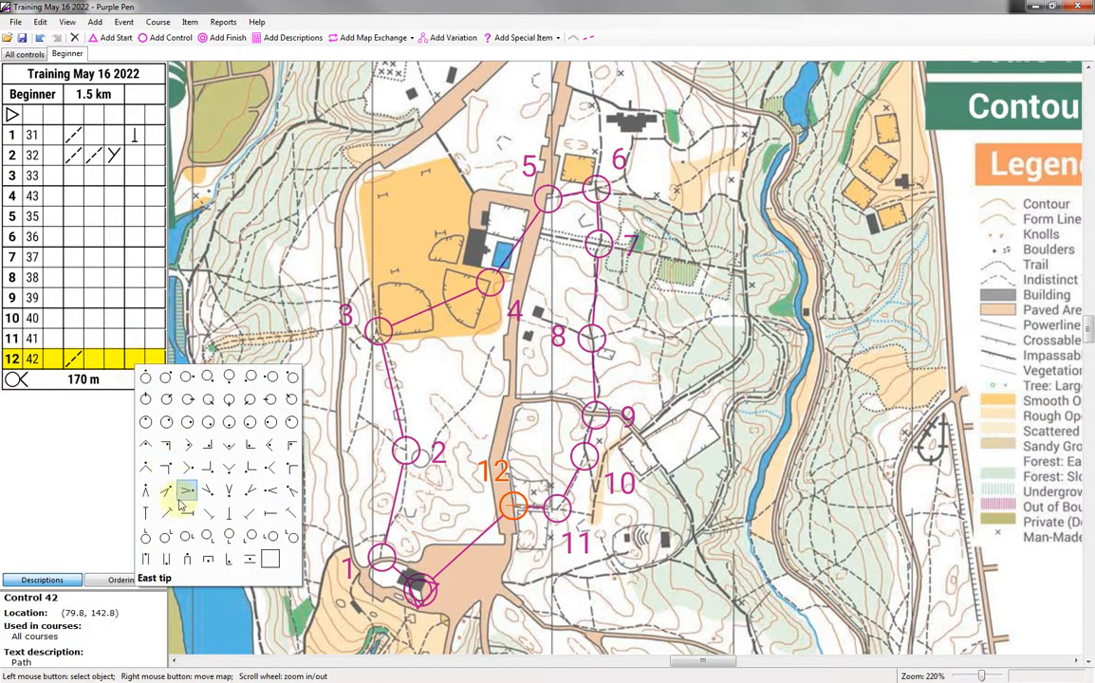
pyautogui.click(230, 514)
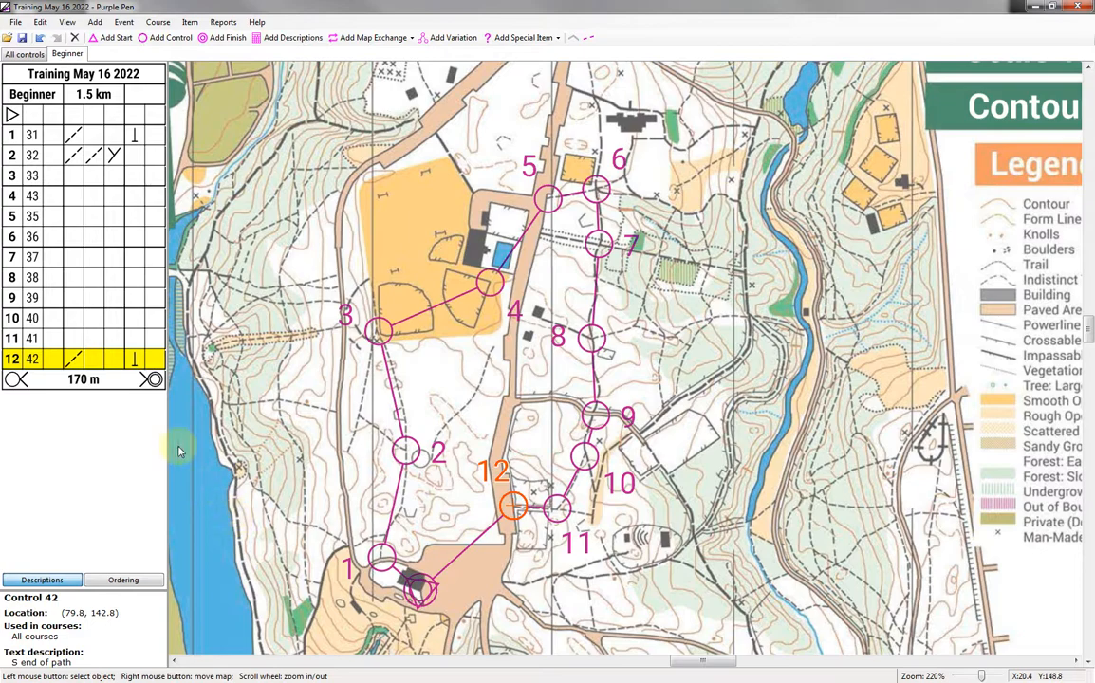
pyautogui.click(117, 358)
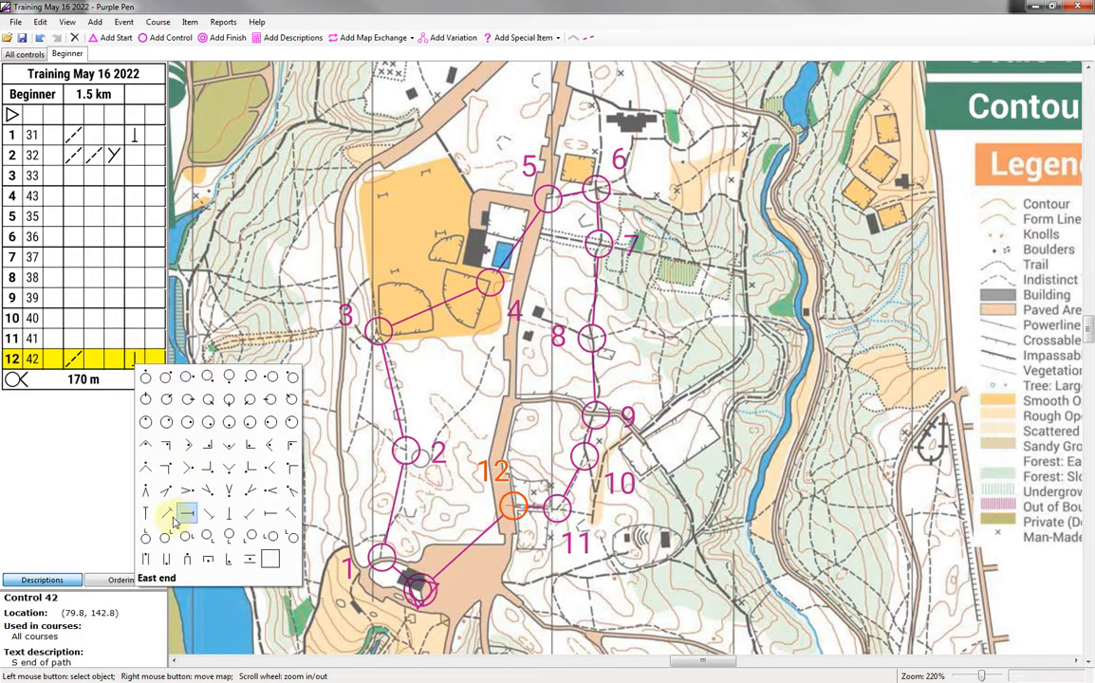
pyautogui.click(272, 515)
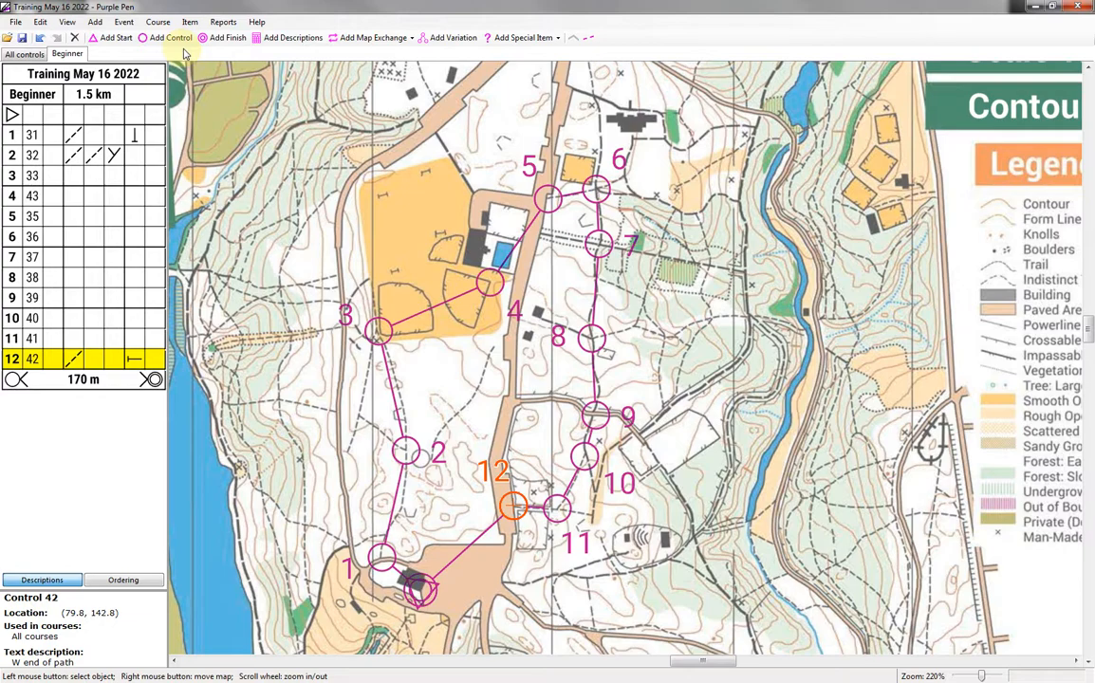
# Step: Create a new normal course named Long with its description appearance set to Text
pyautogui.click(167, 25)
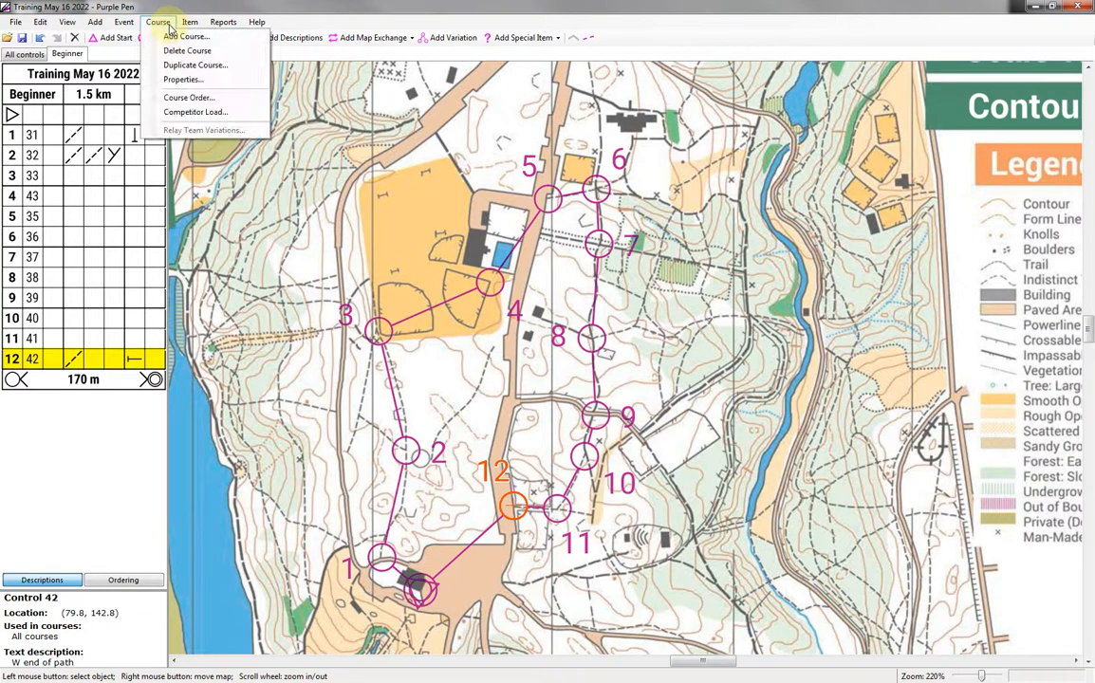
pyautogui.click(174, 39)
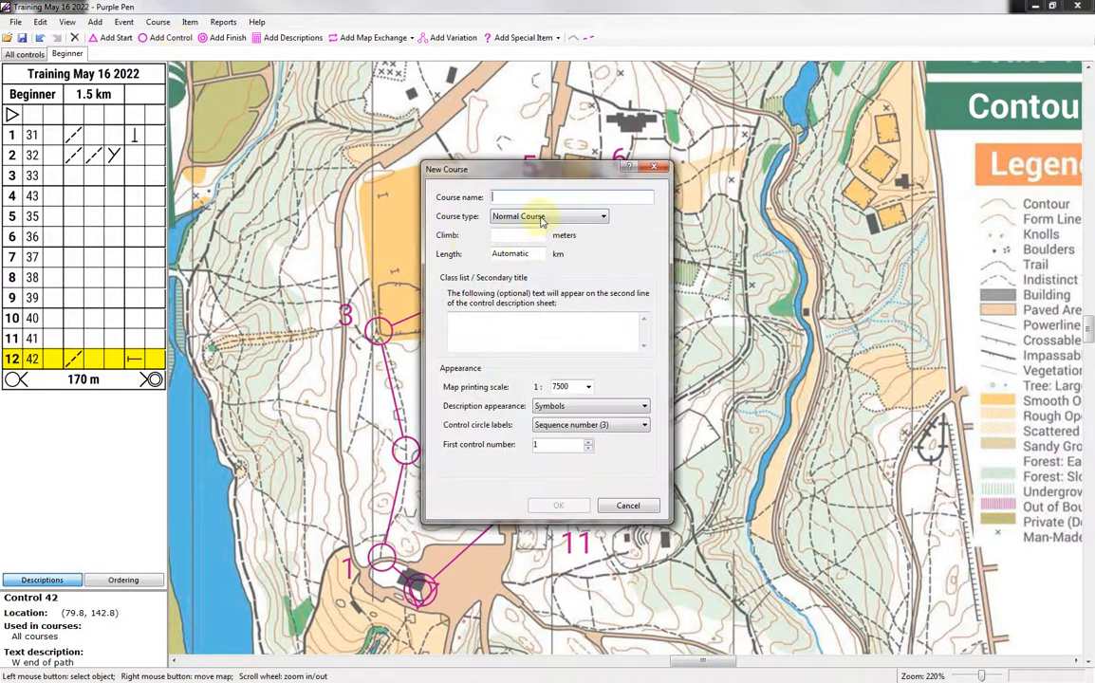
pyautogui.write('Long')
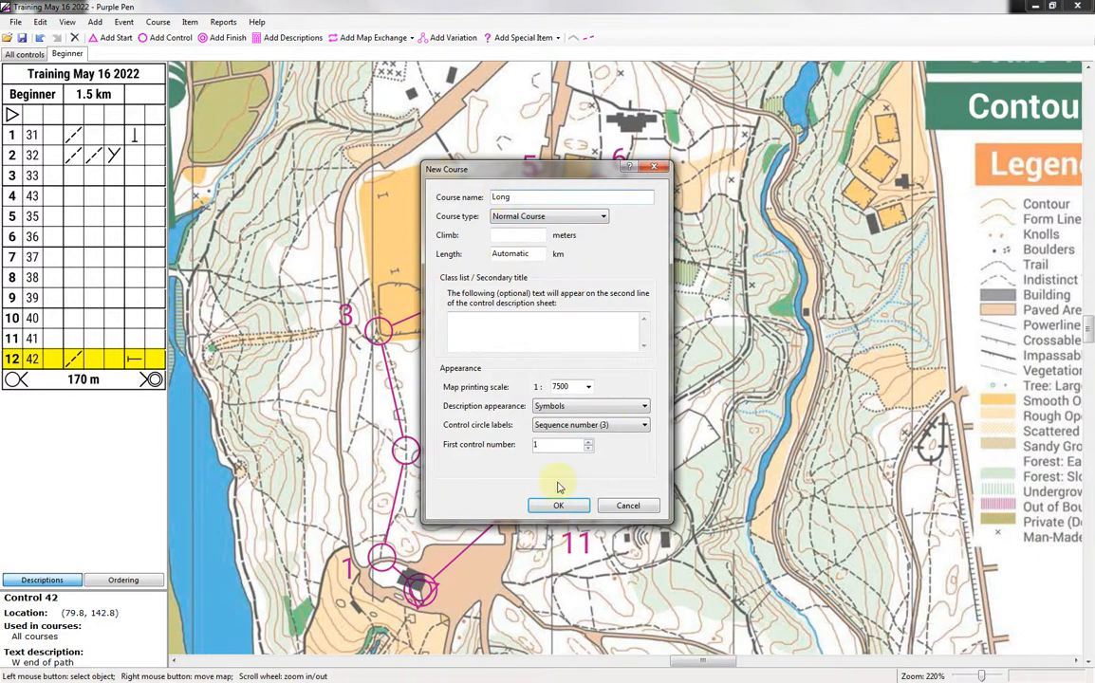
pyautogui.click(544, 408)
pyautogui.click(543, 429)
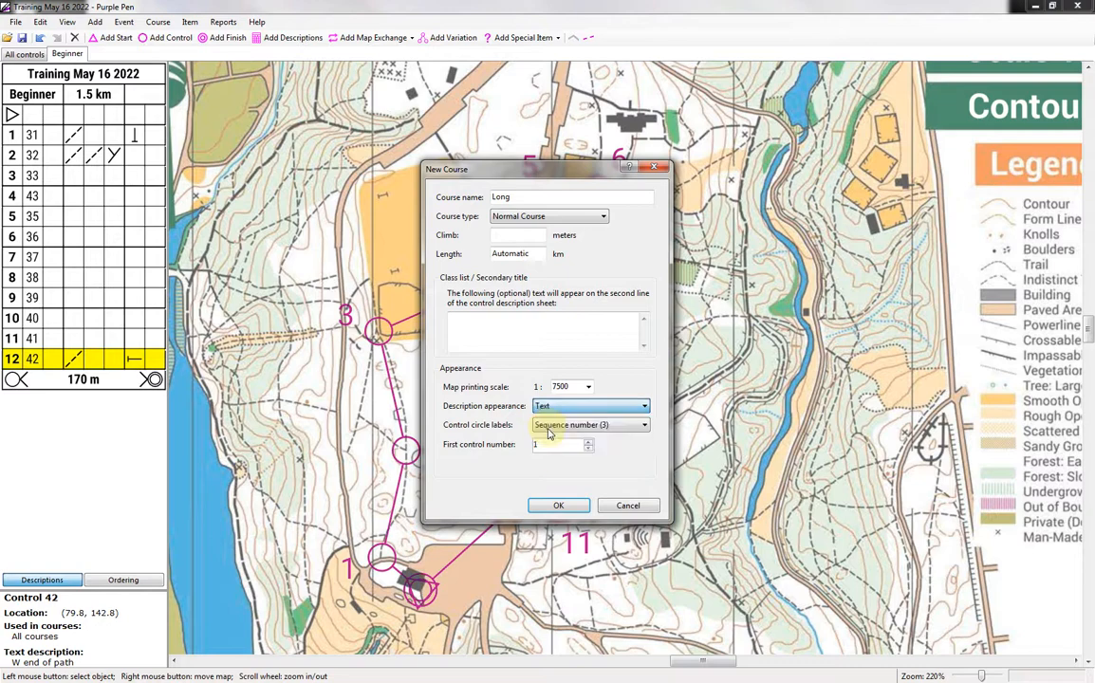
pyautogui.click(559, 508)
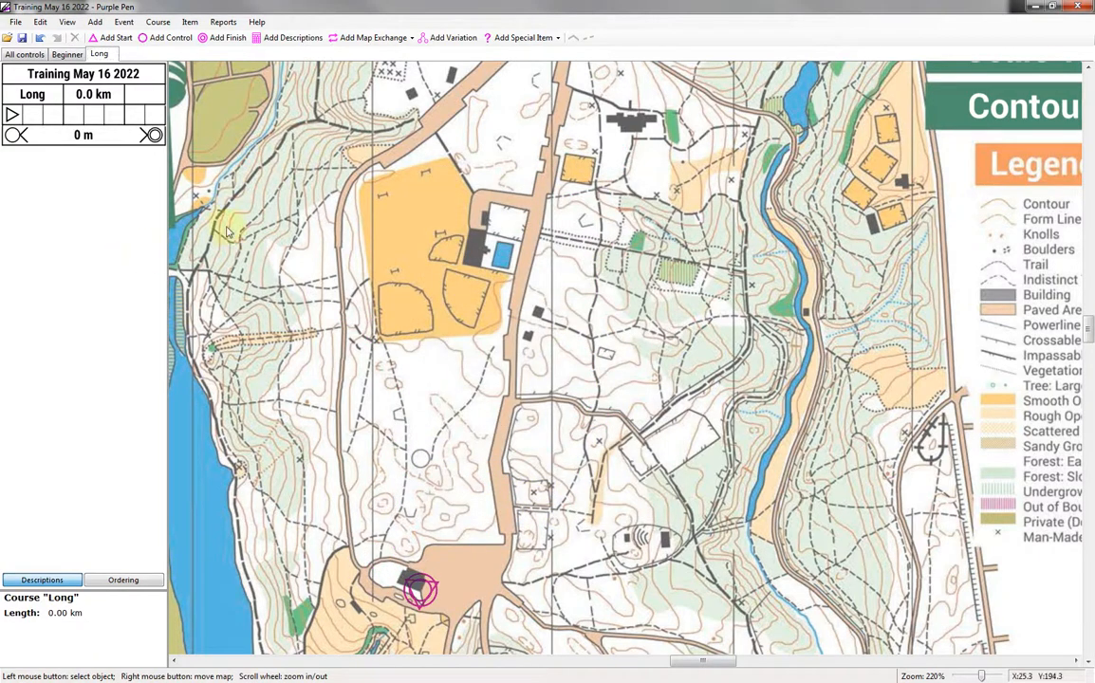
# Step: Add existing control 32, at the path junction north of the start, as the Long course's first control
pyautogui.moveTo(513, 487); pyautogui.dragTo(542, 309)
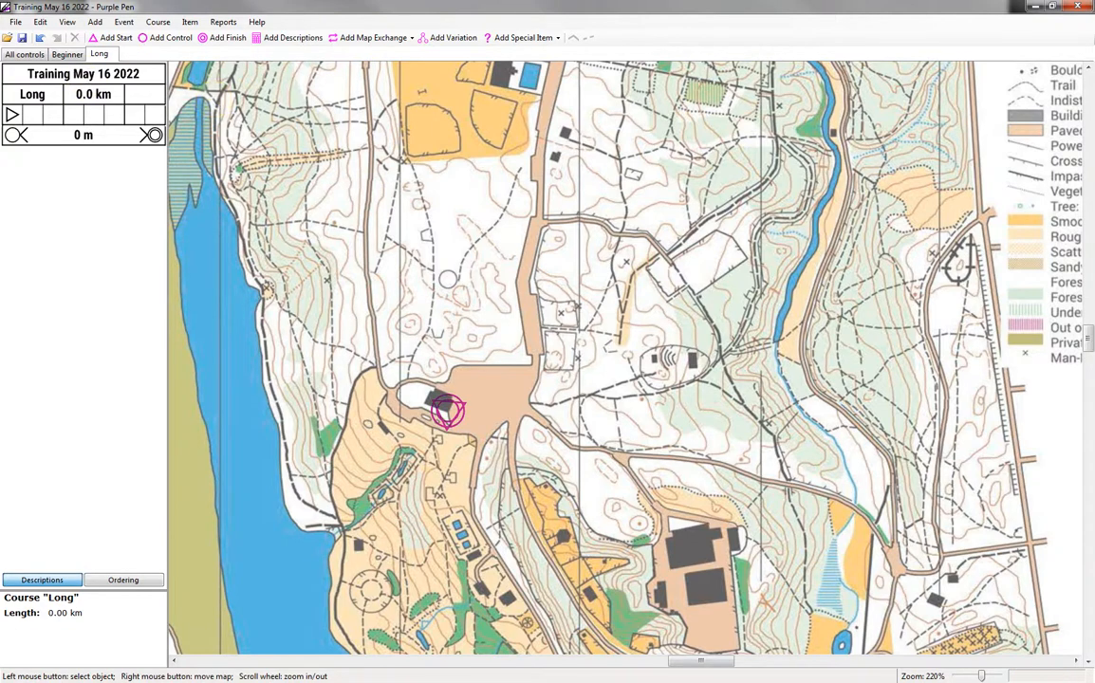
pyautogui.click(112, 37)
pyautogui.click(158, 39)
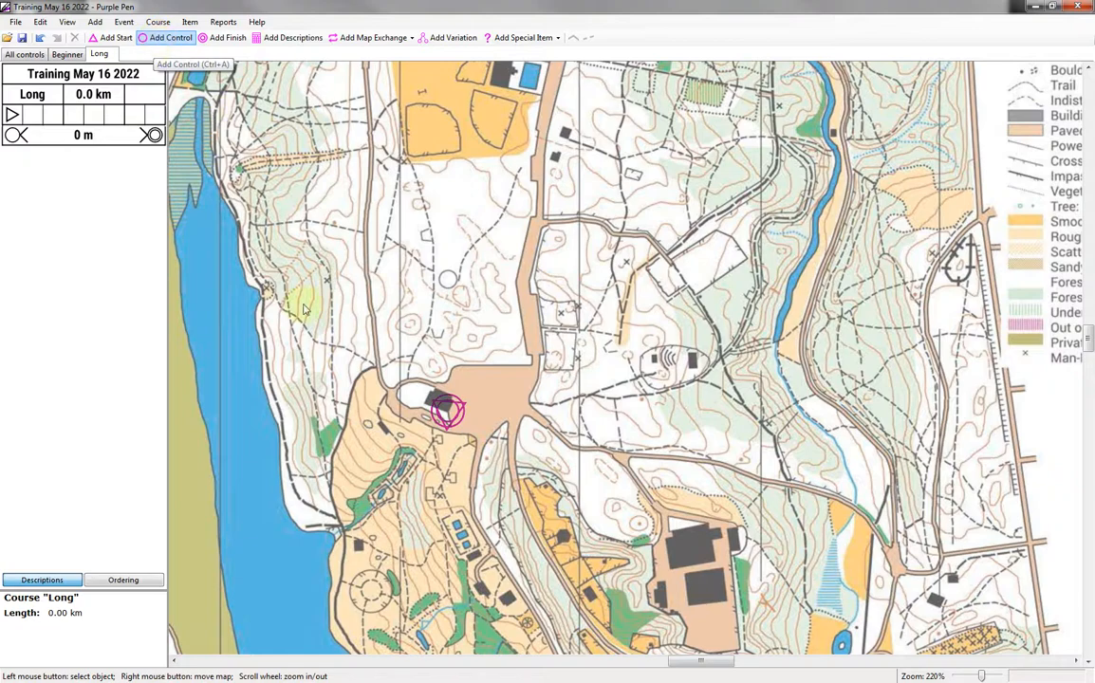
pyautogui.moveTo(476, 535); pyautogui.dragTo(406, 408)
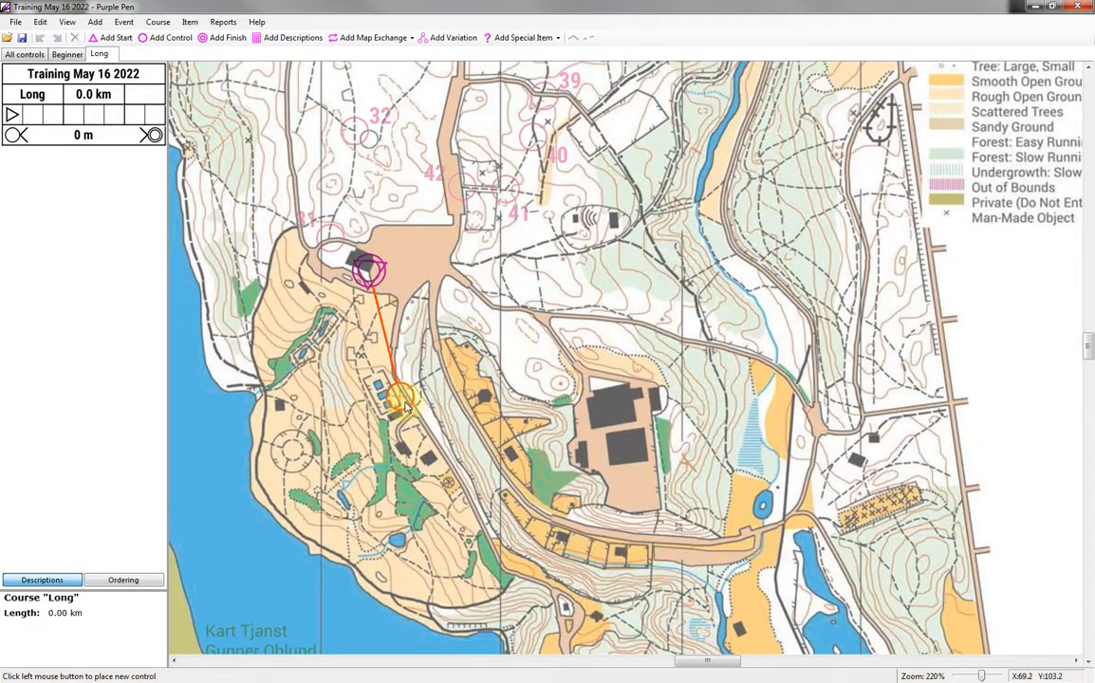
pyautogui.scroll(5, 455, 446)
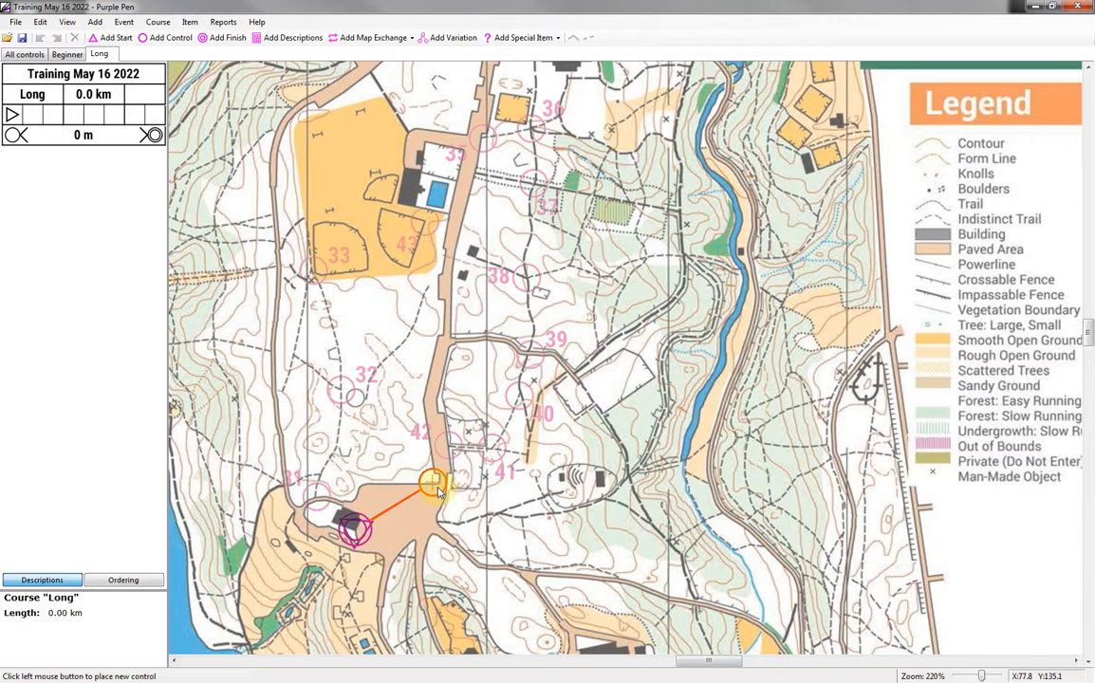
pyautogui.moveTo(421, 563); pyautogui.dragTo(482, 523)
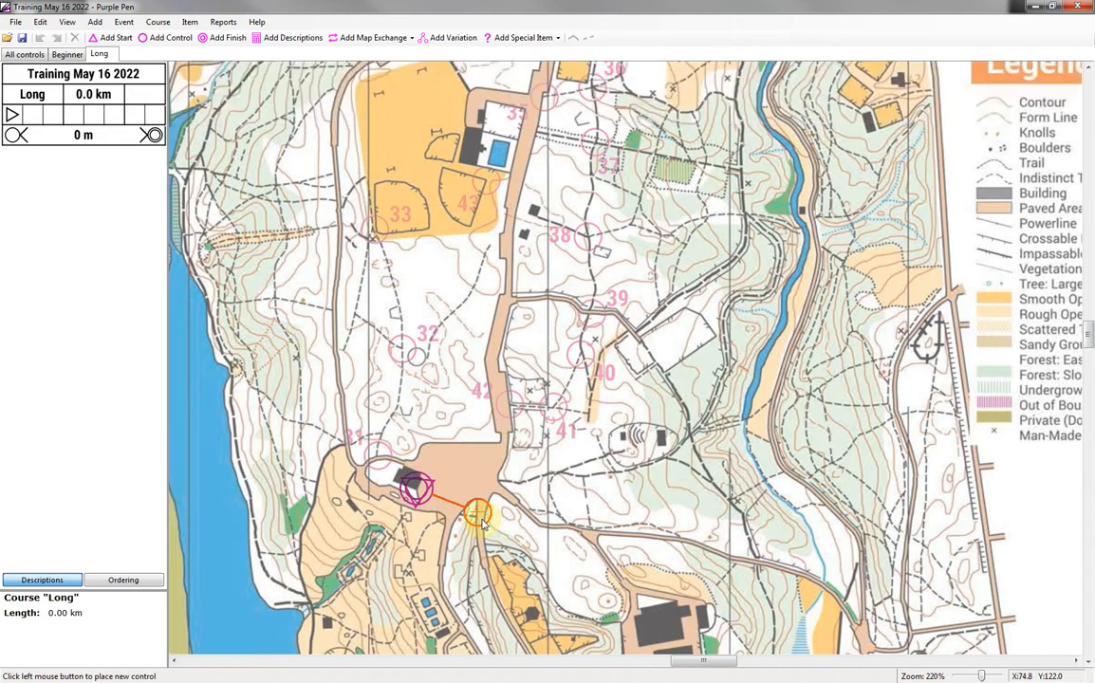
pyautogui.click(407, 351)
# Step: Add the Long course's second control at the trail crossing just east of the northern end of the western lake
pyautogui.moveTo(465, 302); pyautogui.dragTo(538, 488)
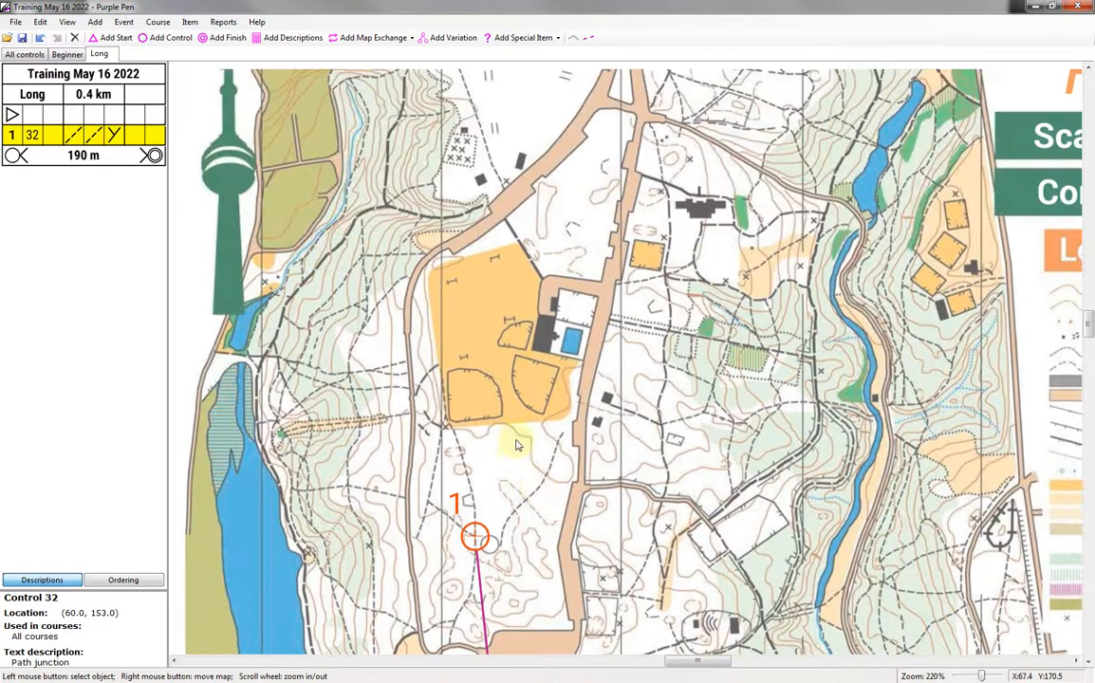
pyautogui.moveTo(516, 444); pyautogui.dragTo(514, 475)
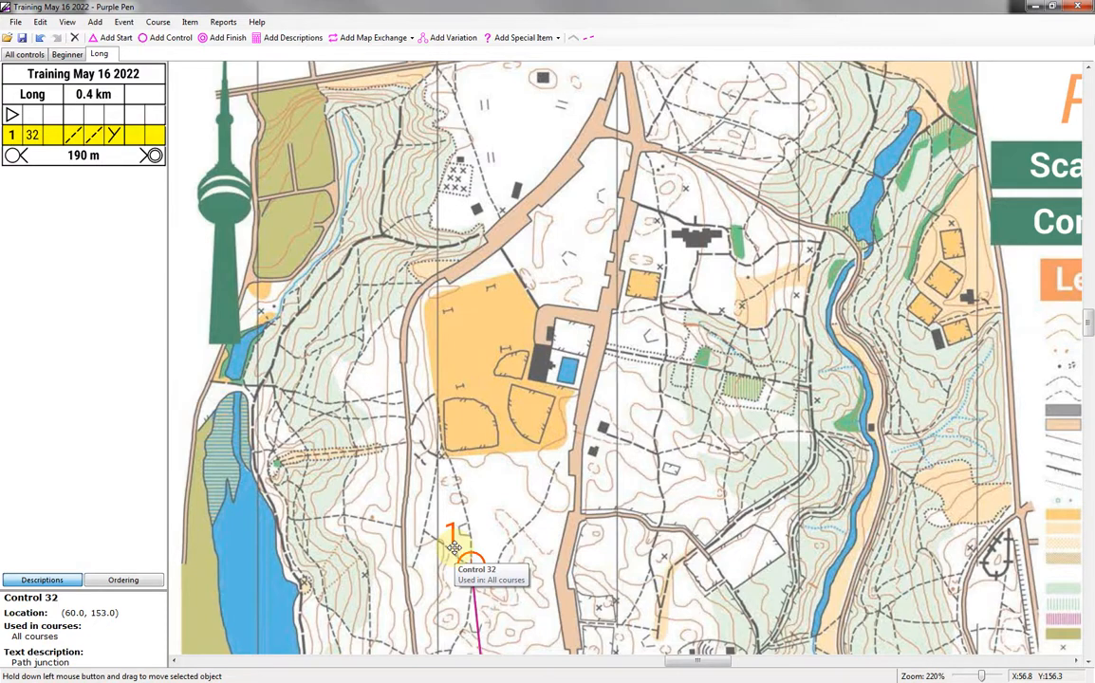
pyautogui.moveTo(473, 550); pyautogui.dragTo(435, 318)
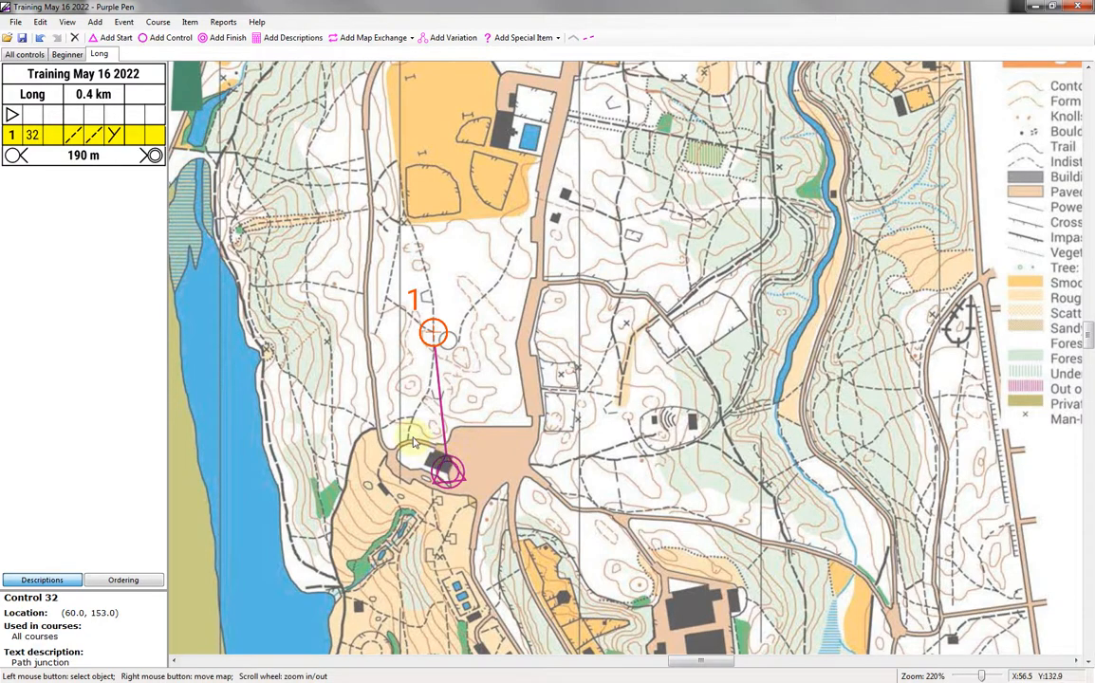
pyautogui.moveTo(442, 273); pyautogui.dragTo(453, 398)
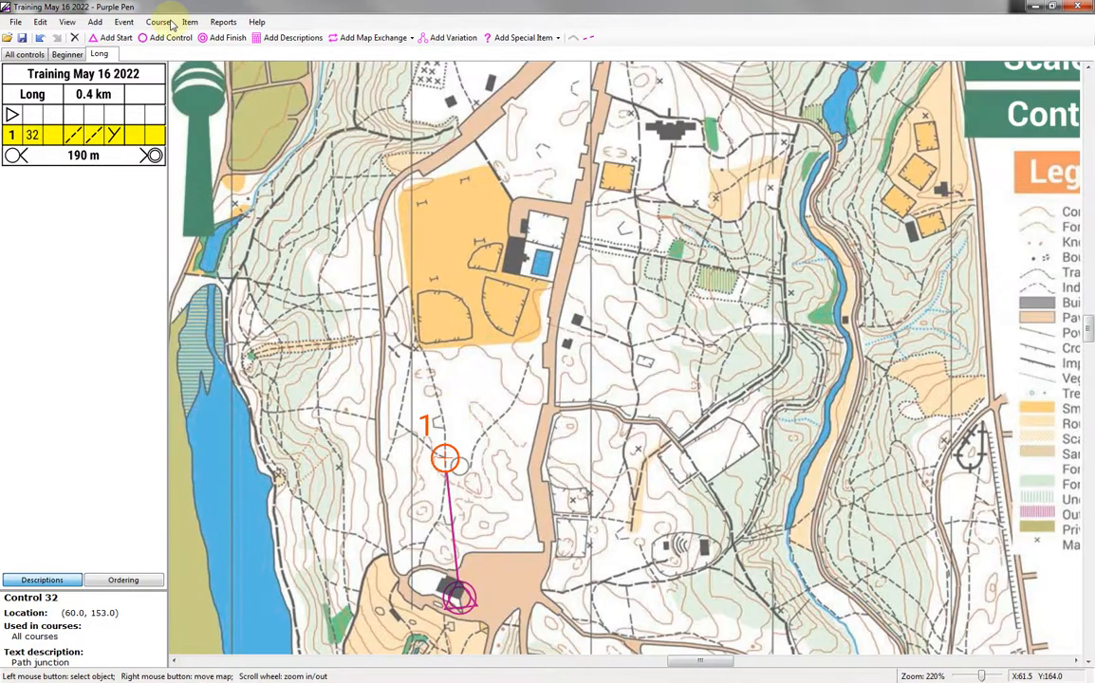
pyautogui.click(152, 38)
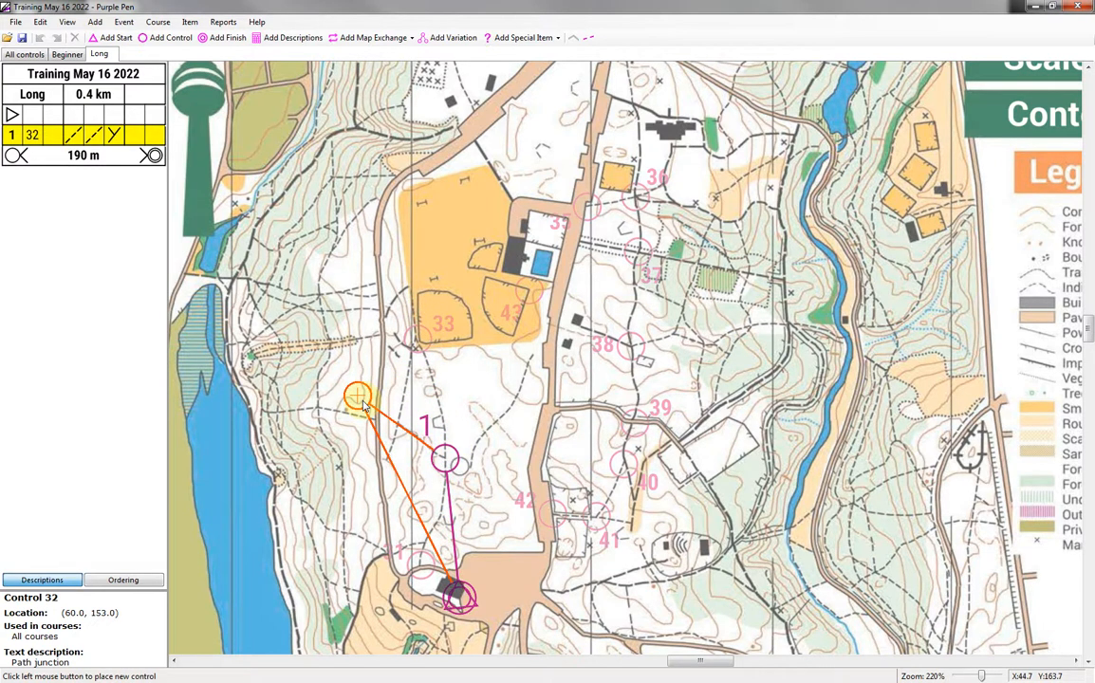
pyautogui.scroll(2, 356, 405)
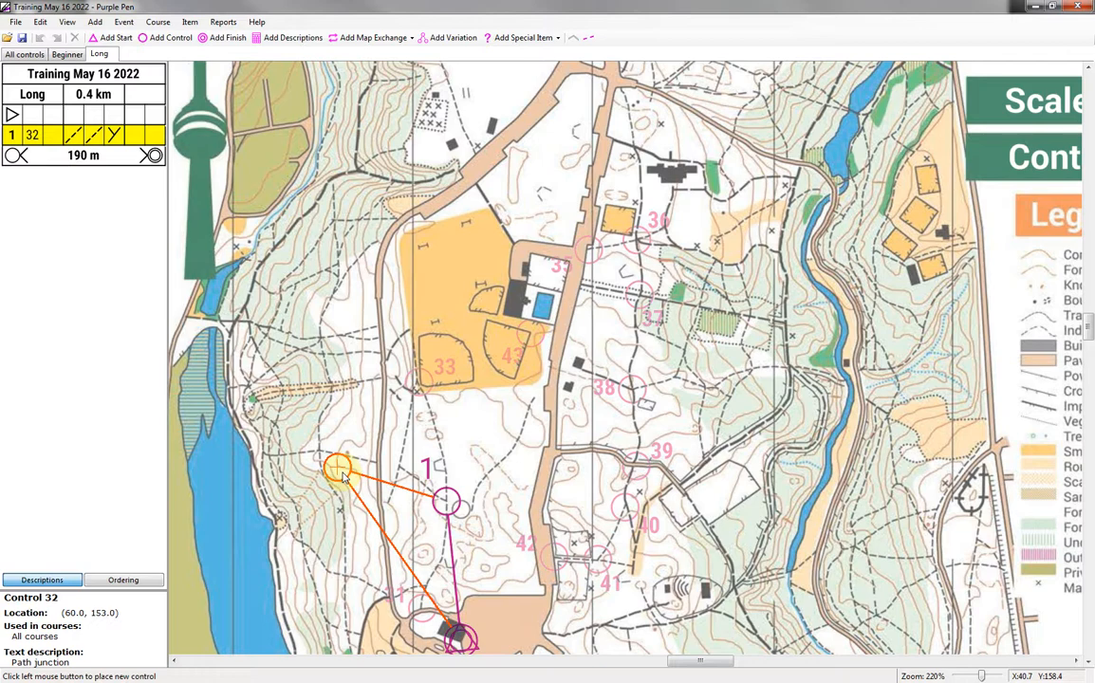
pyautogui.moveTo(343, 478); pyautogui.dragTo(277, 379)
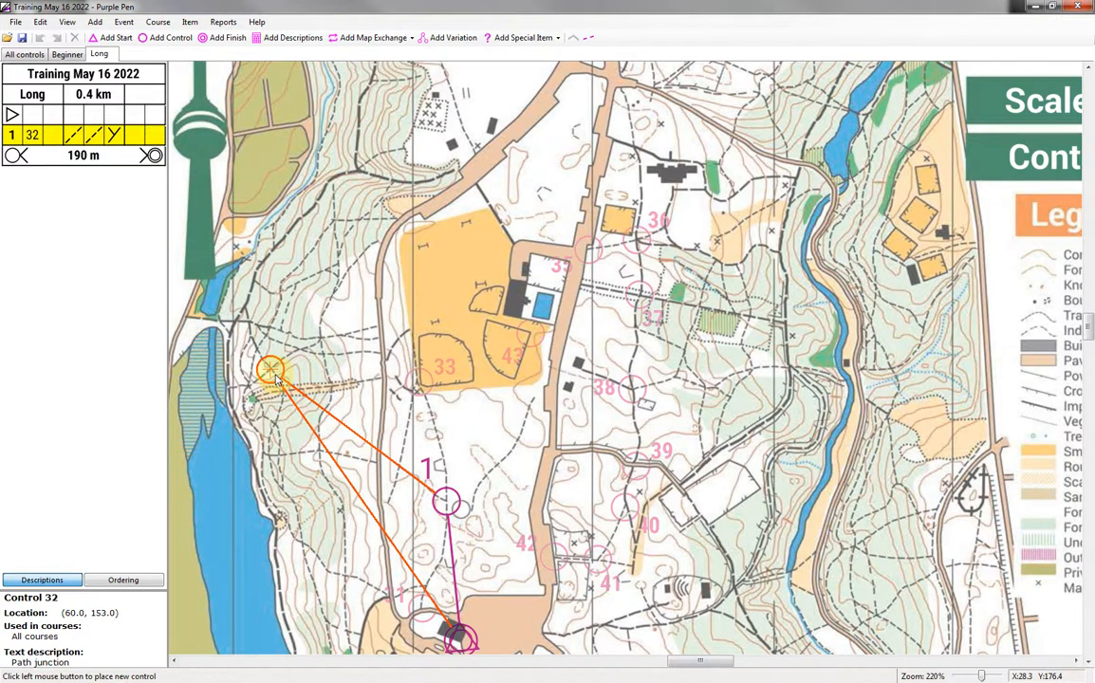
pyautogui.moveTo(277, 379); pyautogui.dragTo(263, 359)
pyautogui.click(259, 351)
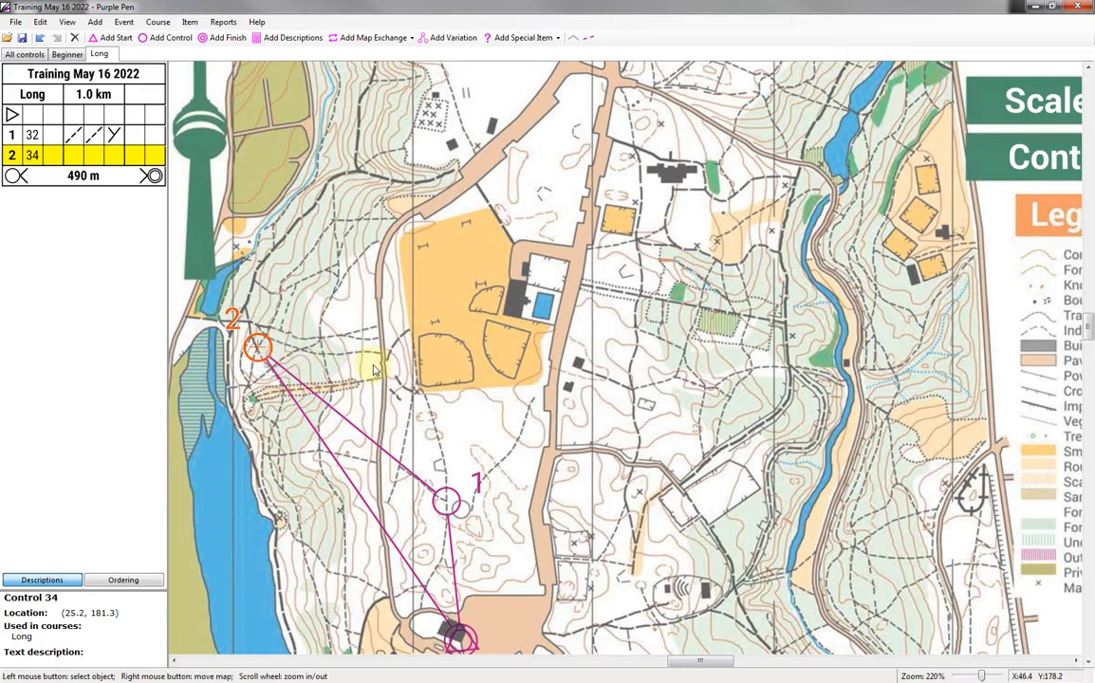
# Step: Add a third control to the Long course, just north of control 1
pyautogui.moveTo(368, 251); pyautogui.dragTo(352, 359)
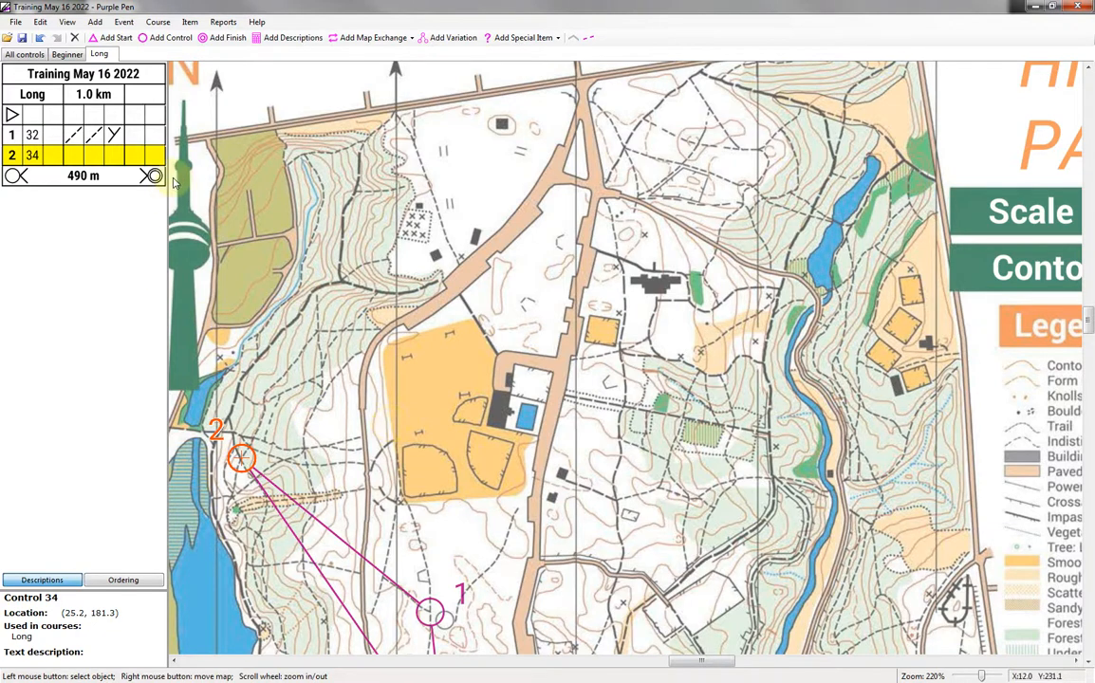
pyautogui.click(171, 38)
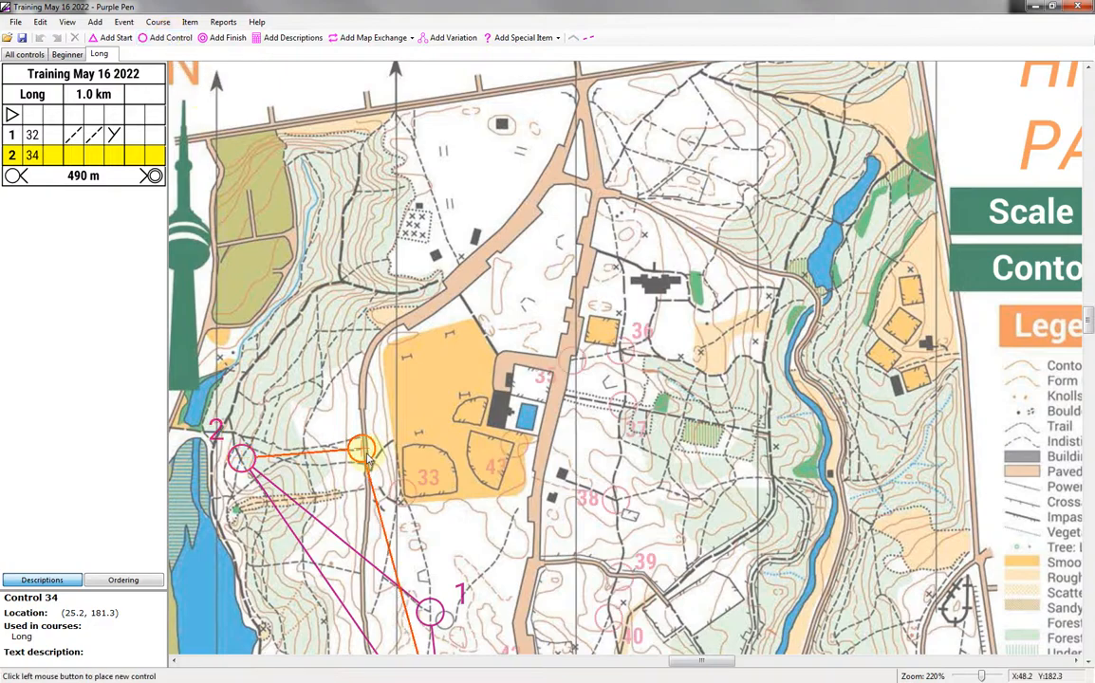
pyautogui.scroll(-3, 384, 299)
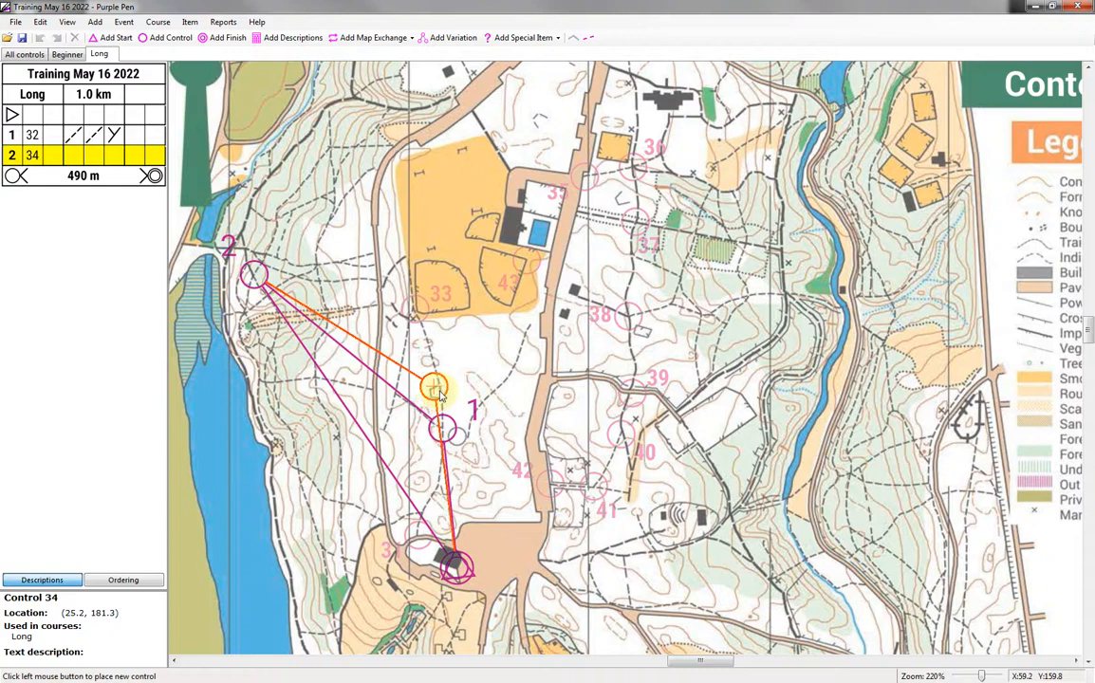
pyautogui.click(438, 389)
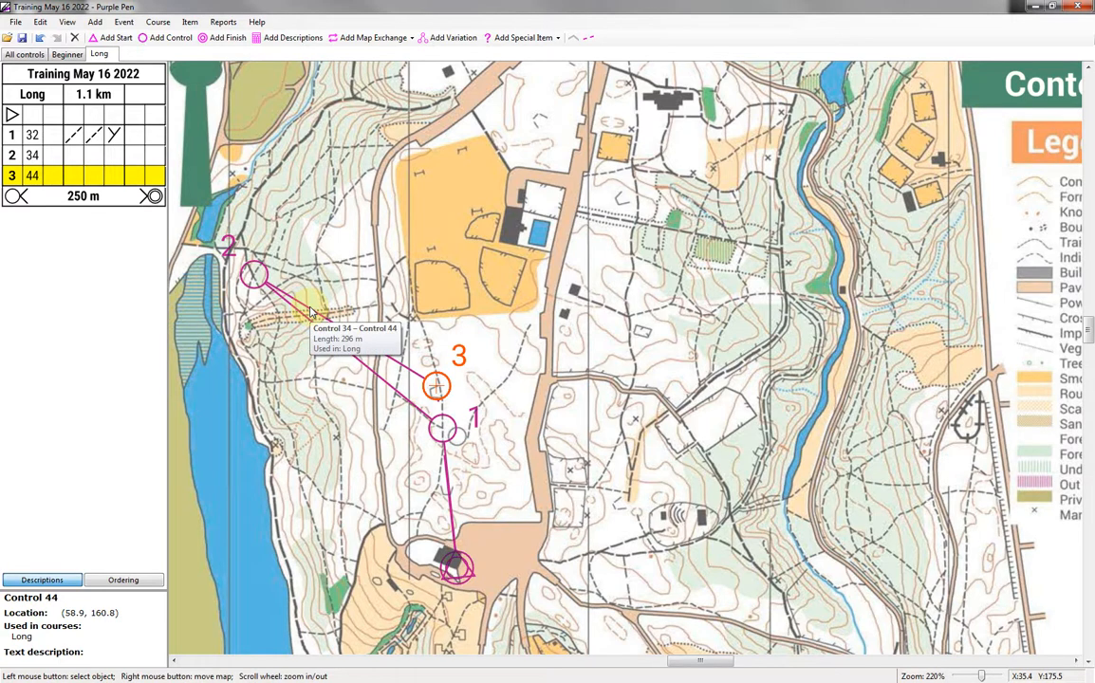
# Step: Move control 3 north to the forested slope just west of the dotted enclosure of man-made objects
pyautogui.moveTo(436, 383); pyautogui.dragTo(329, 149)
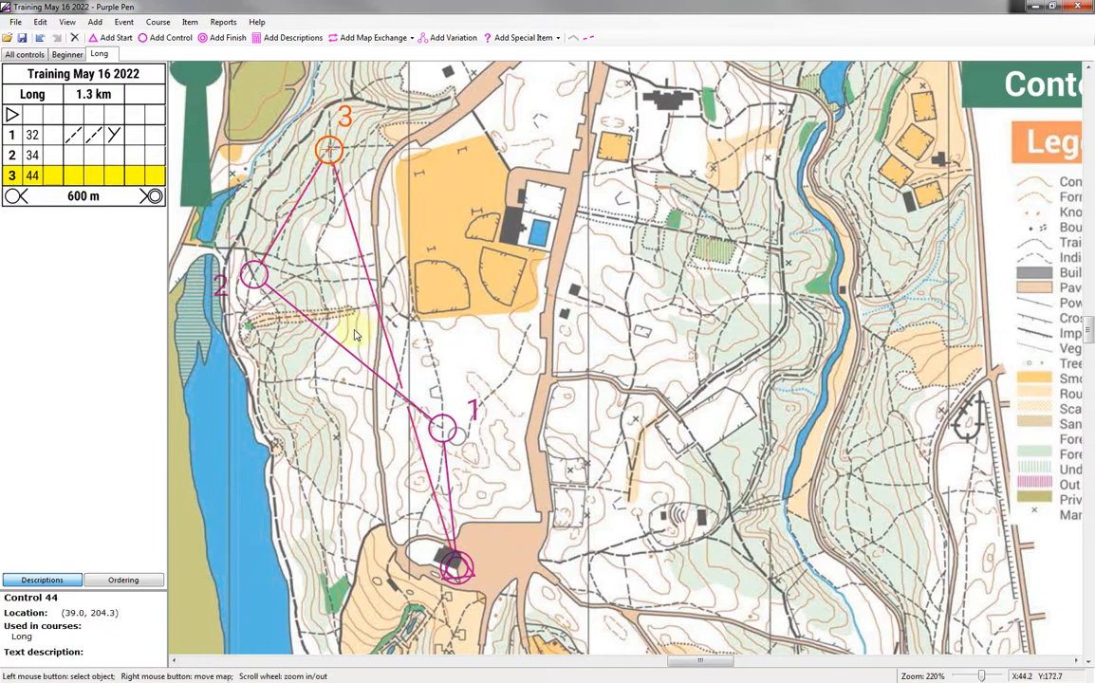
pyautogui.moveTo(321, 221)
pyautogui.mouseDown()
pyautogui.moveTo(301, 284)
pyautogui.moveTo(324, 285)
pyautogui.moveTo(322, 345)
pyautogui.mouseUp()
pyautogui.moveTo(329, 298); pyautogui.dragTo(335, 362)
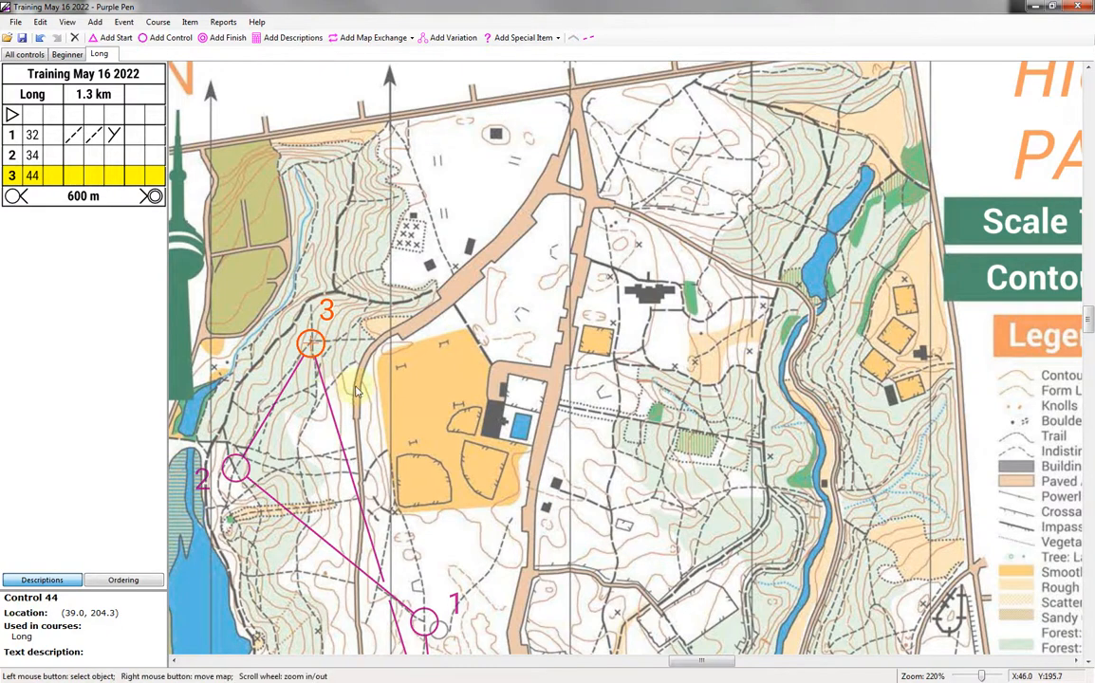
pyautogui.moveTo(374, 362); pyautogui.dragTo(395, 325)
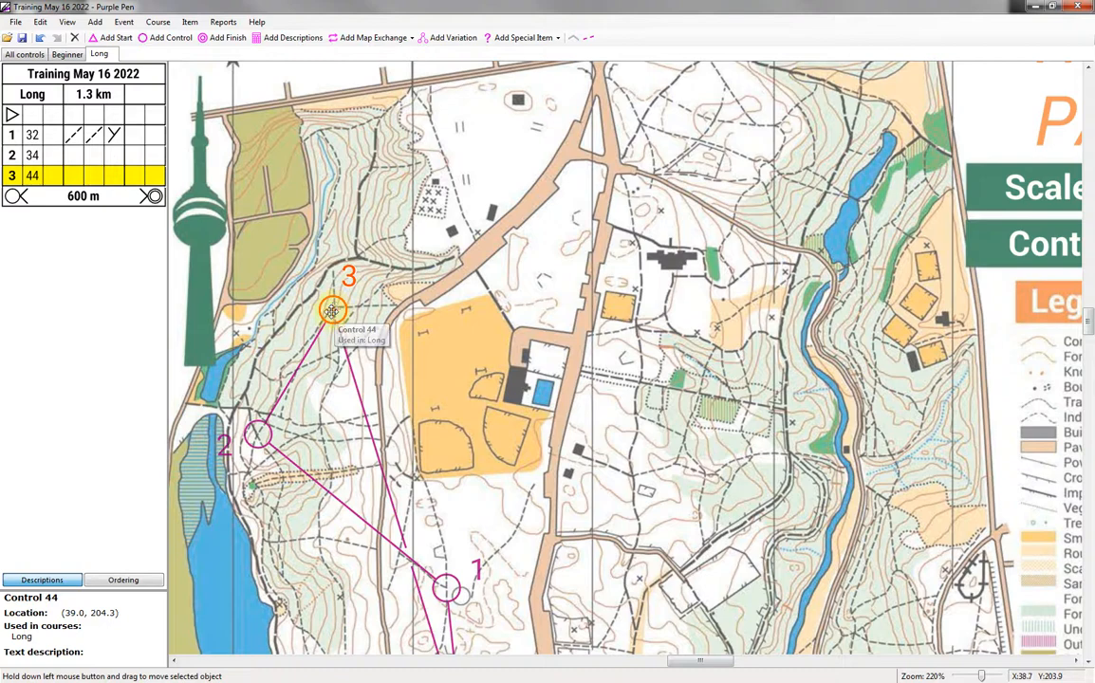
pyautogui.moveTo(331, 310); pyautogui.dragTo(390, 193)
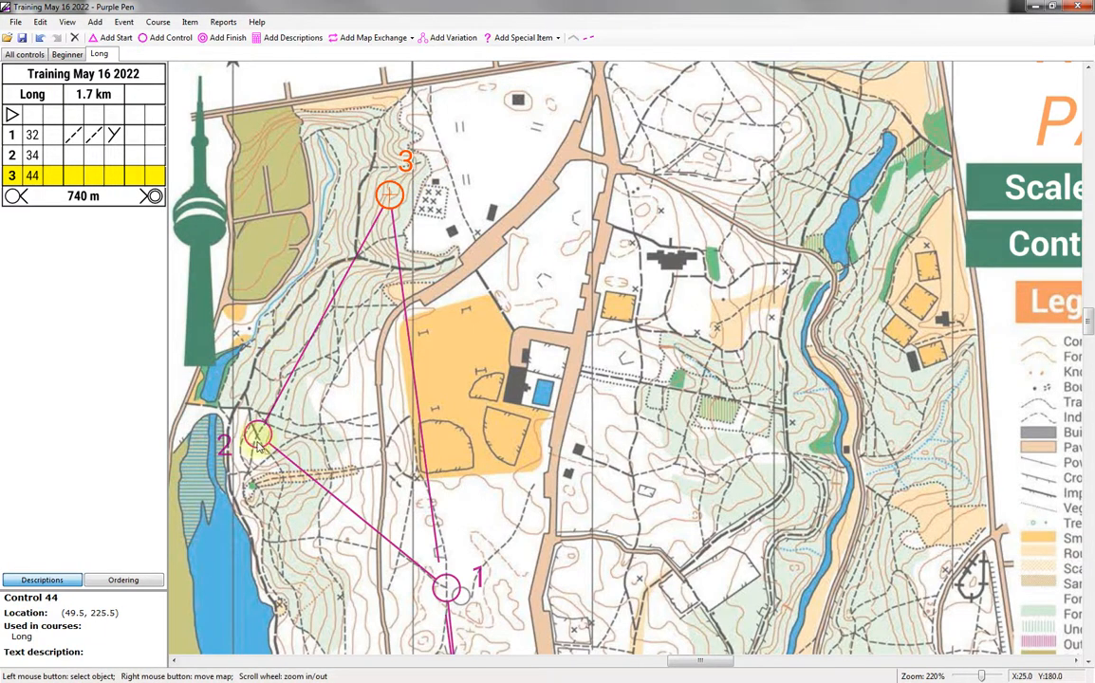
# Step: Add the fourth control at the boulders just southeast of the northern road junction, east of control 3
pyautogui.moveTo(521, 175); pyautogui.dragTo(413, 206)
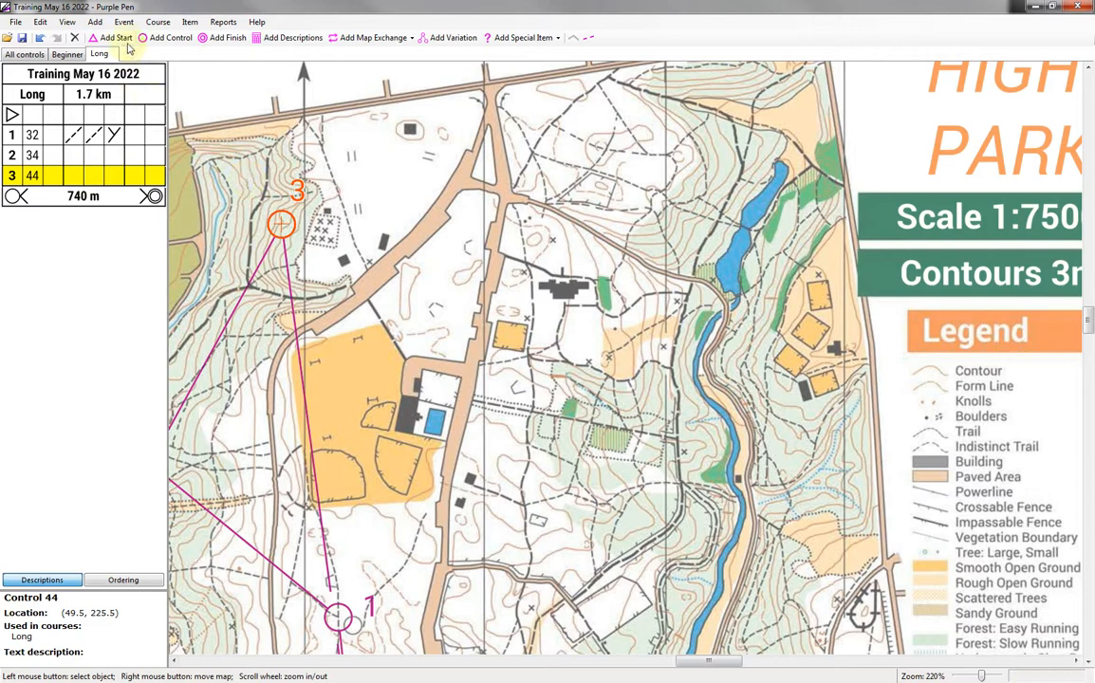
pyautogui.click(166, 37)
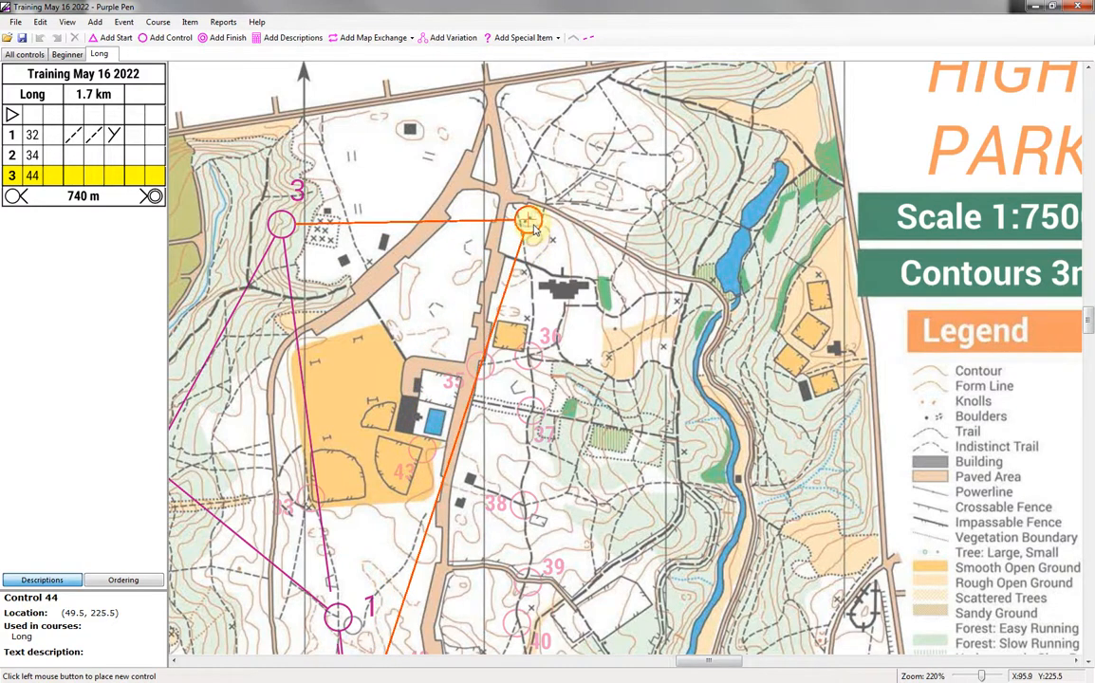
pyautogui.click(532, 221)
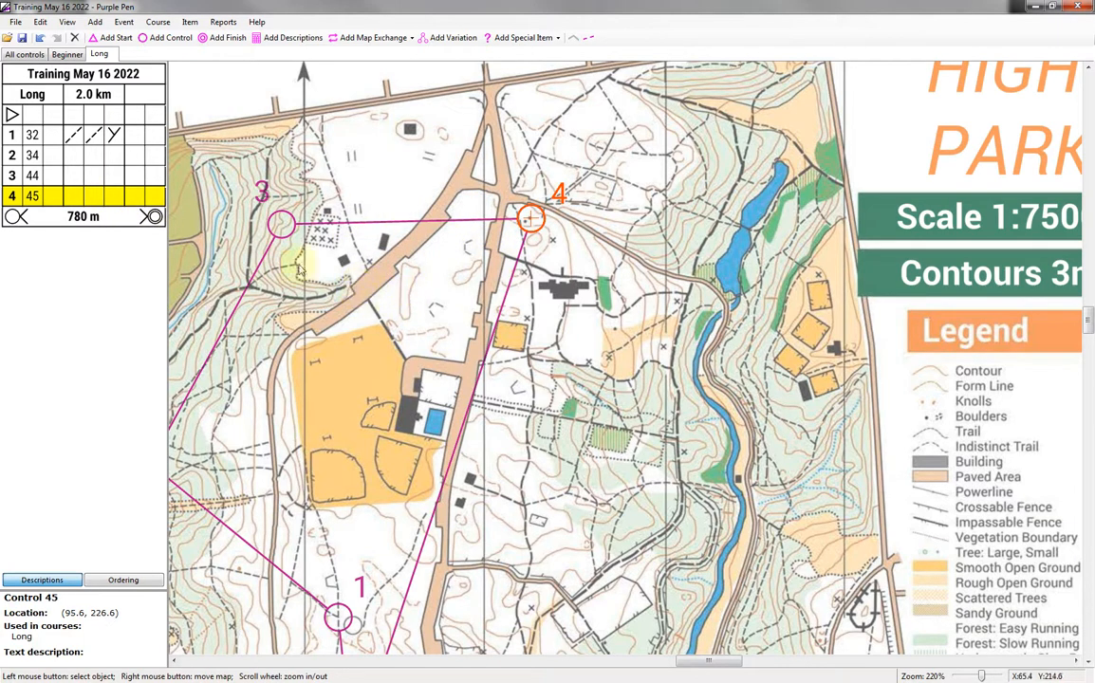
# Step: Describe control 4 as a Boulder and specify it as the northeastern of the similar features
pyautogui.click(72, 196)
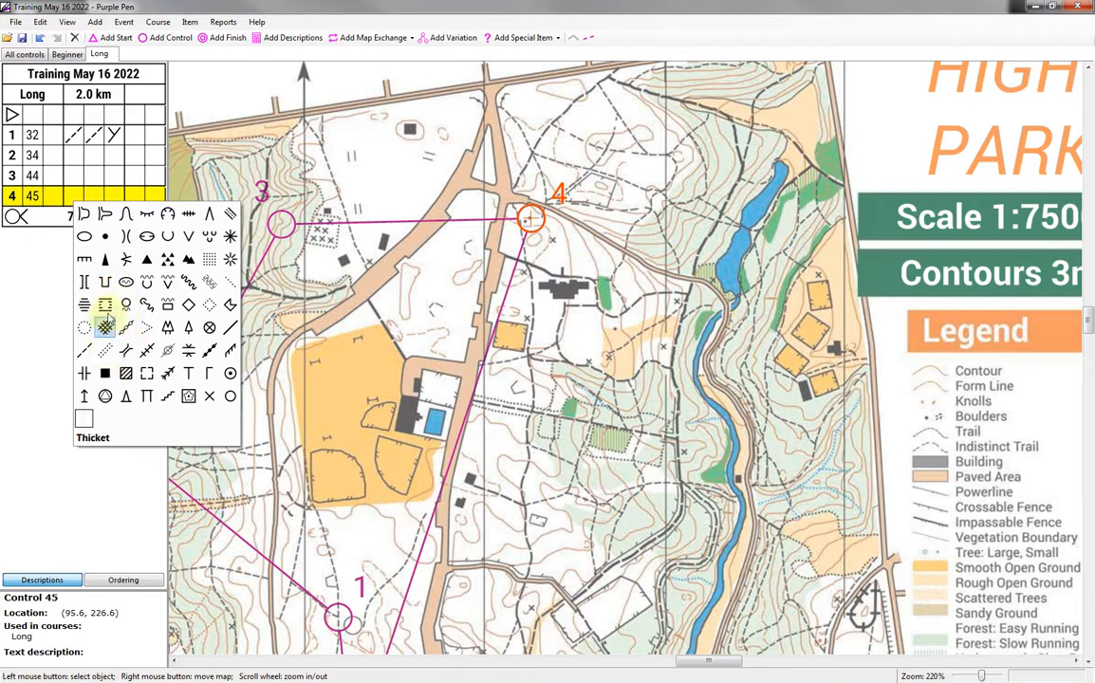
pyautogui.click(147, 261)
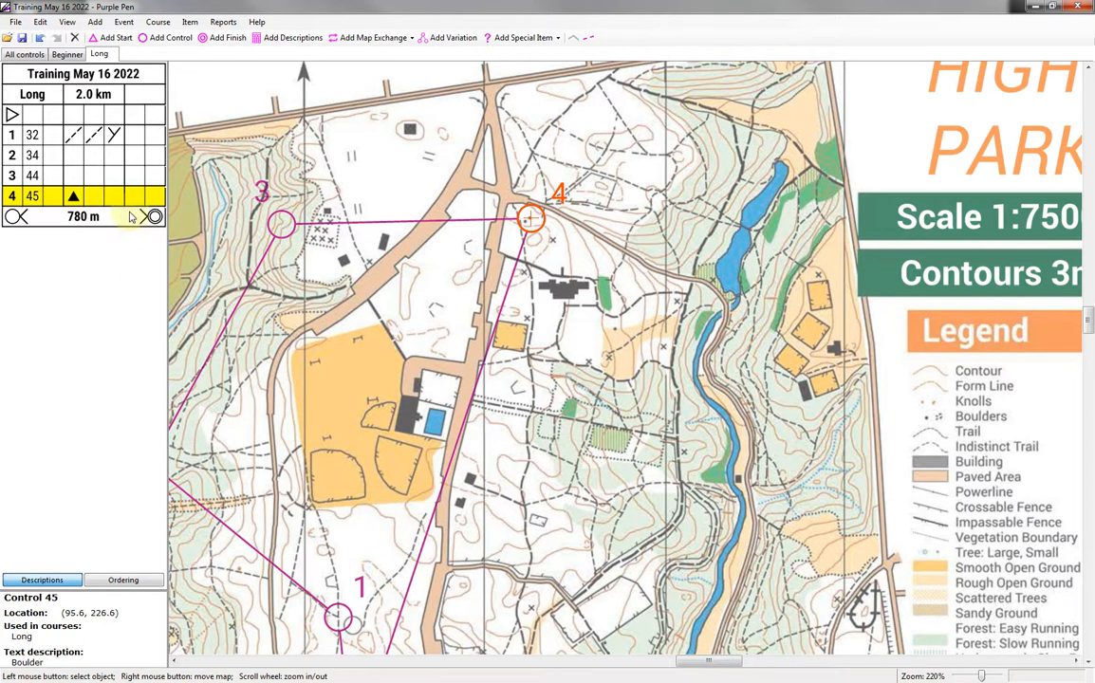
pyautogui.click(58, 198)
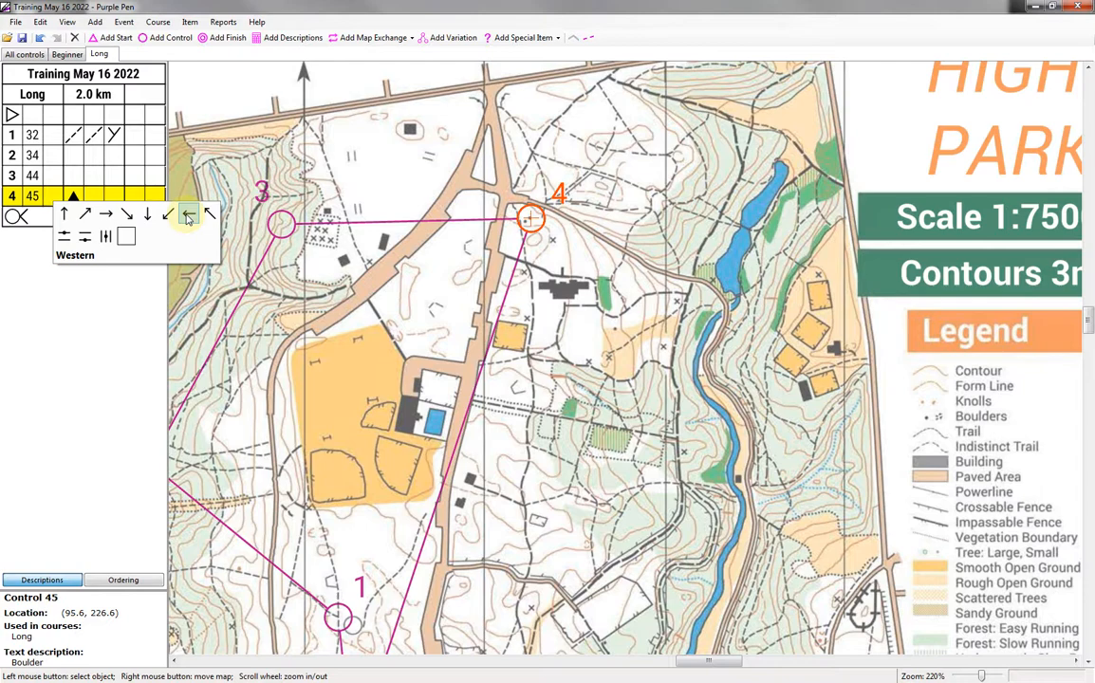
pyautogui.click(85, 214)
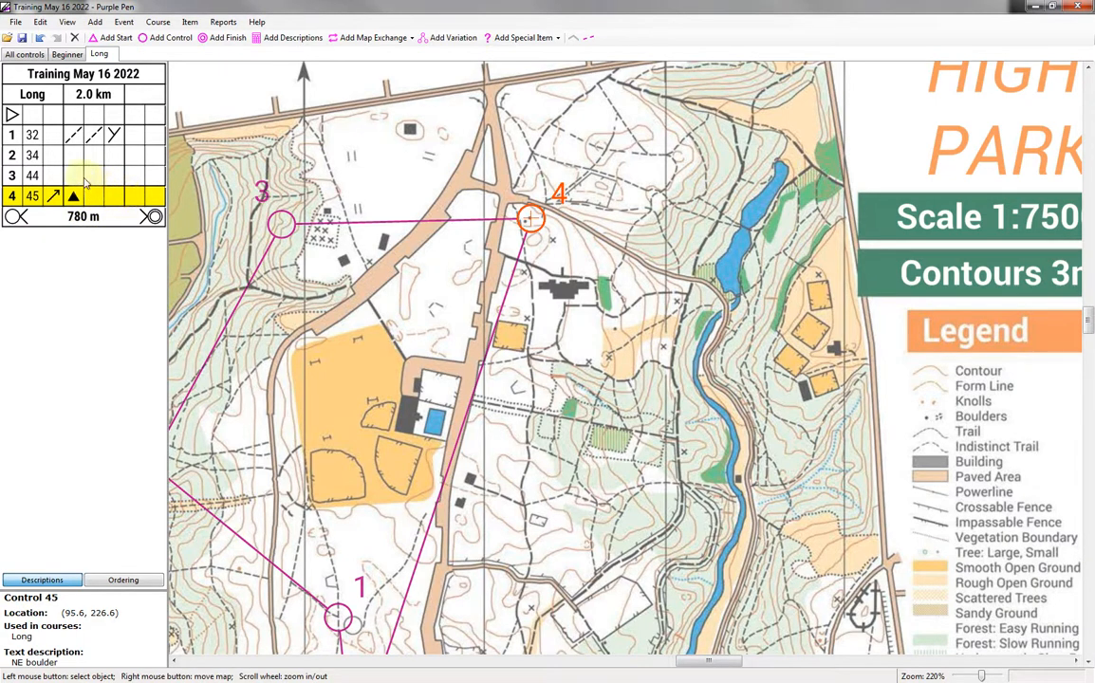
# Step: Describe control 3 as a Reentrant, leaving its flag location blank
pyautogui.moveTo(308, 373); pyautogui.dragTo(360, 278)
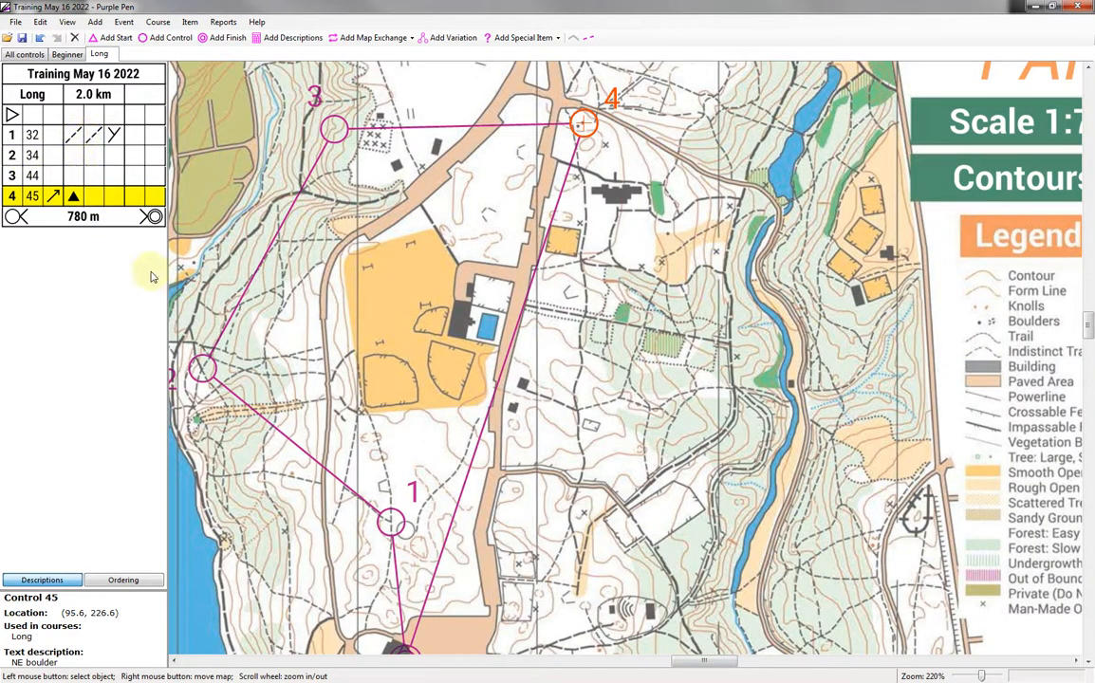
pyautogui.moveTo(317, 223); pyautogui.dragTo(311, 291)
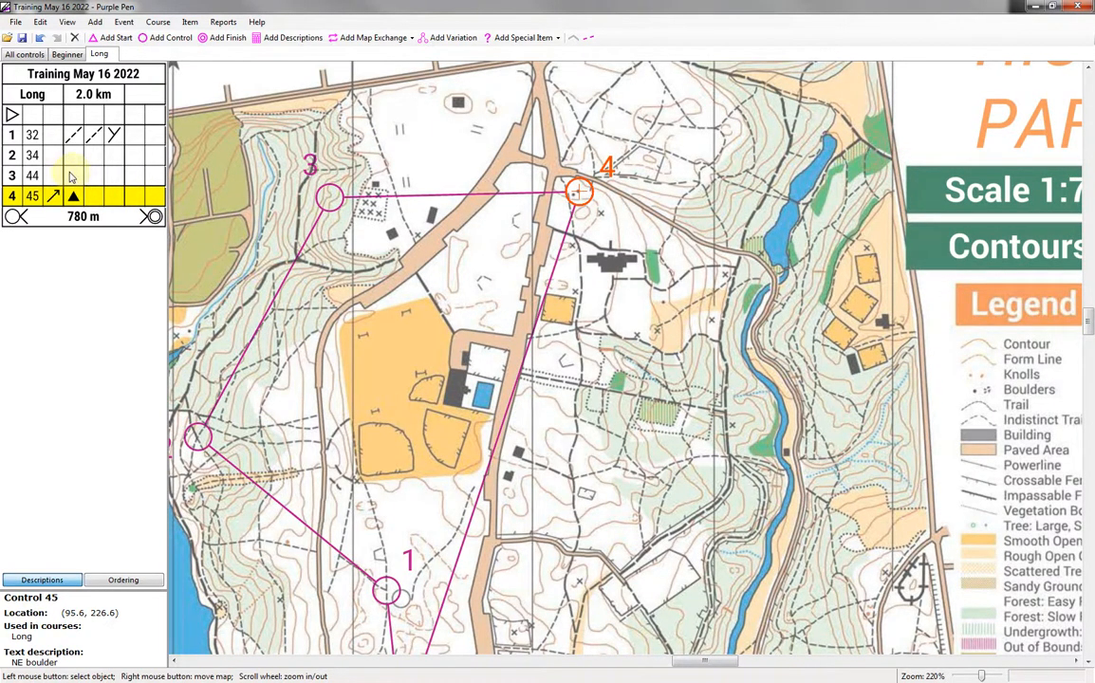
pyautogui.click(73, 178)
pyautogui.click(74, 179)
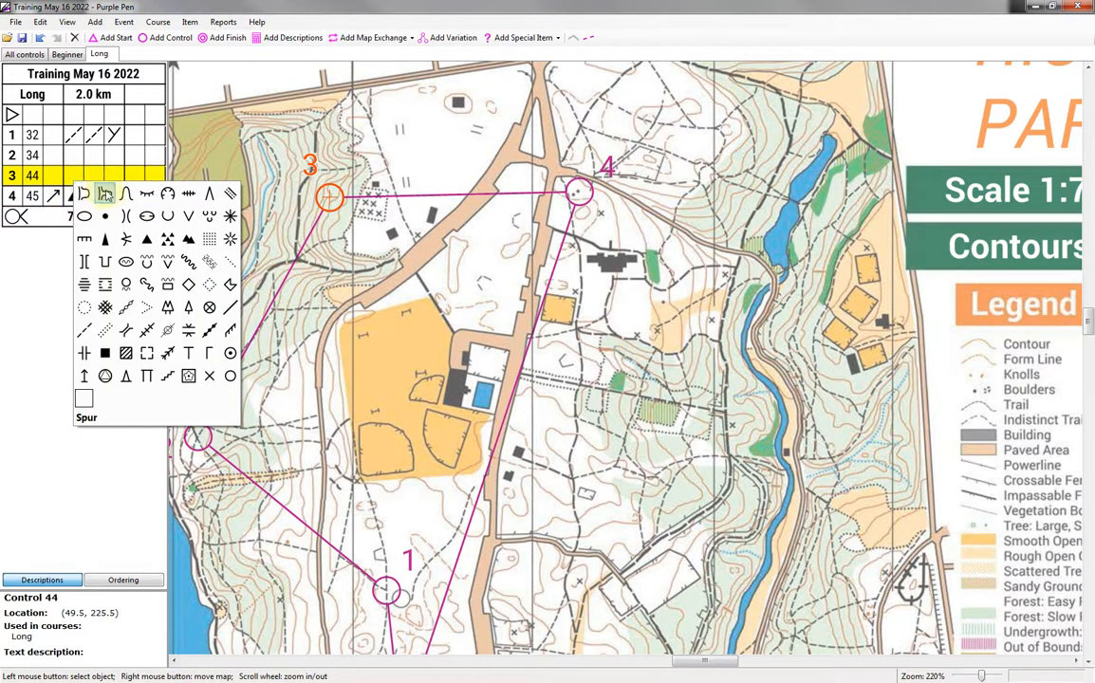
pyautogui.click(126, 194)
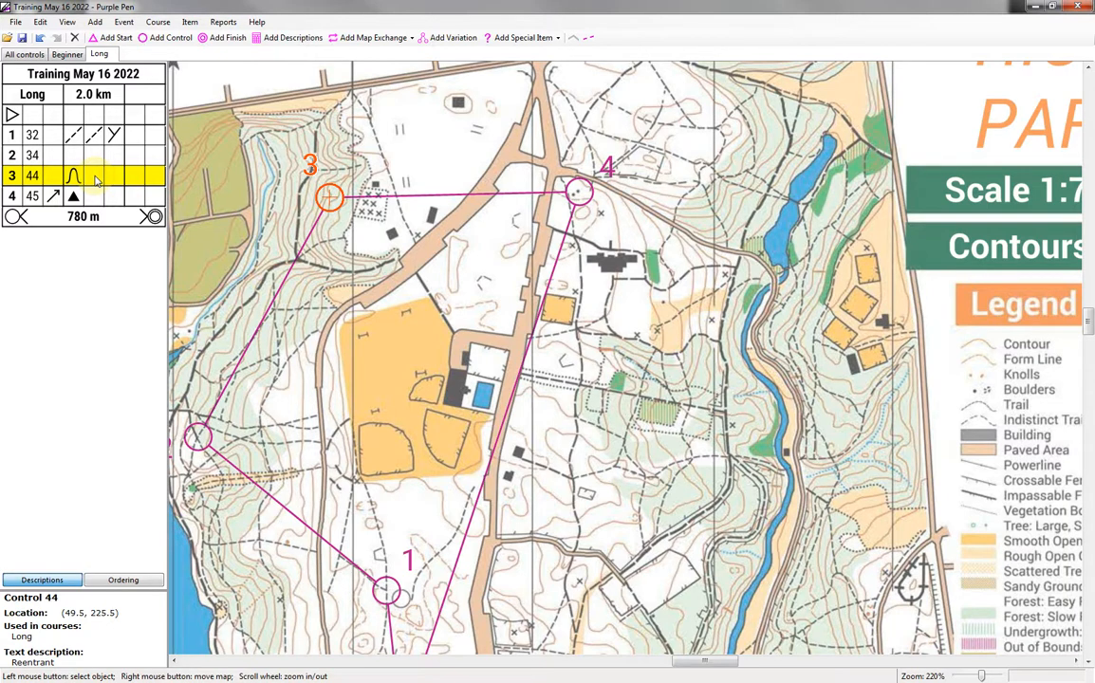
pyautogui.click(133, 177)
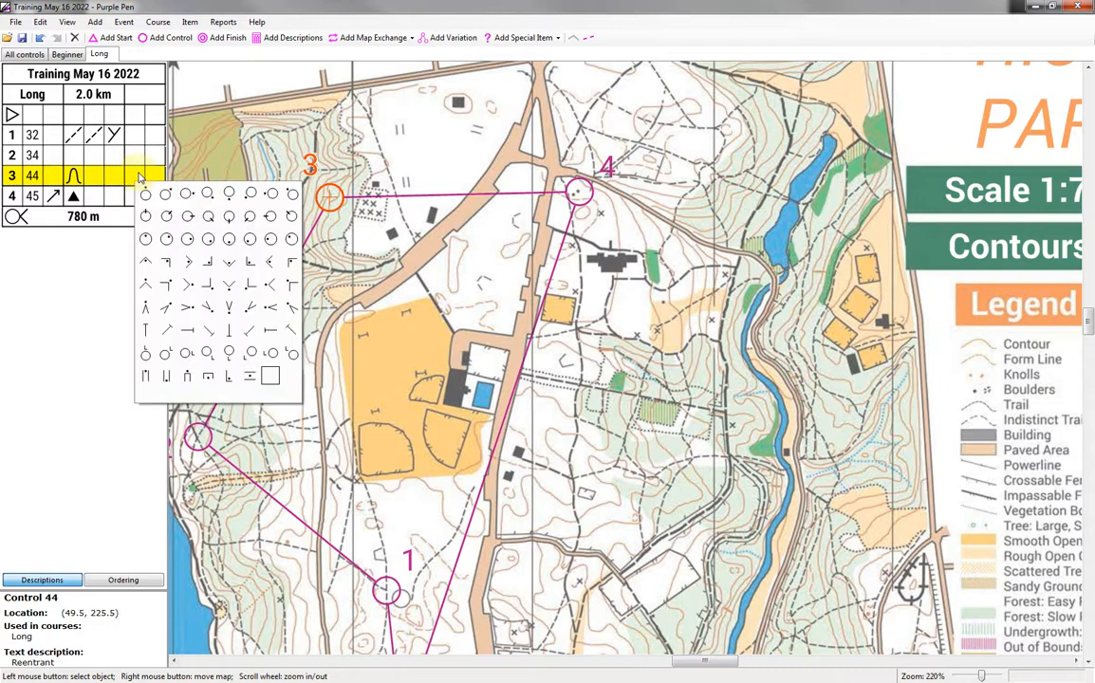
pyautogui.click(605, 205)
# Step: Add control 5 after control 4, at the man-made objects in the park's far northeastern corner
pyautogui.moveTo(693, 176); pyautogui.dragTo(576, 296)
pyautogui.click(468, 299)
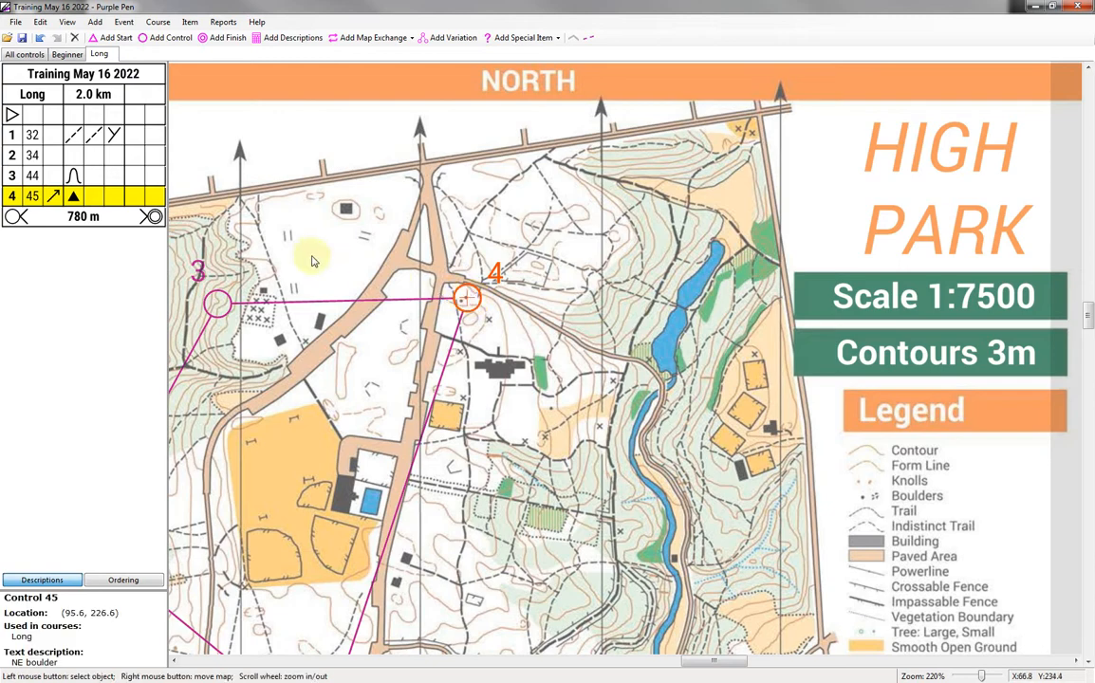
pyautogui.click(171, 38)
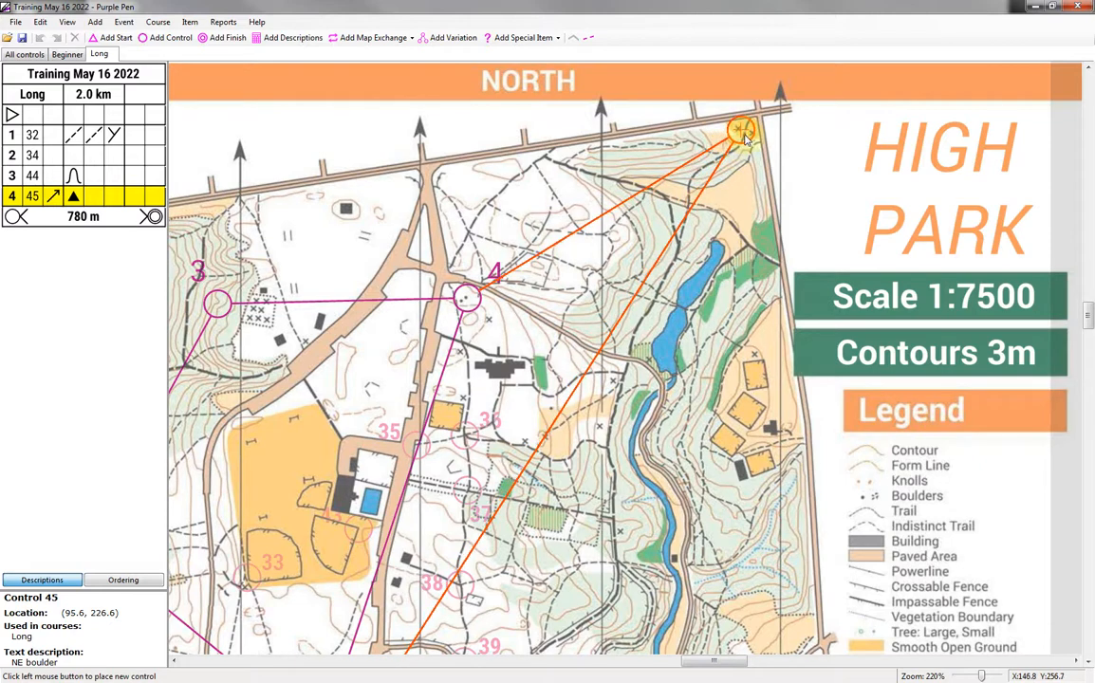
pyautogui.click(741, 133)
# Step: Add control 6 between the watercourses south of the eastern fenced fields, and control 7 on the small hill farther south beside the eastern boundary
pyautogui.moveTo(705, 237); pyautogui.dragTo(636, 141)
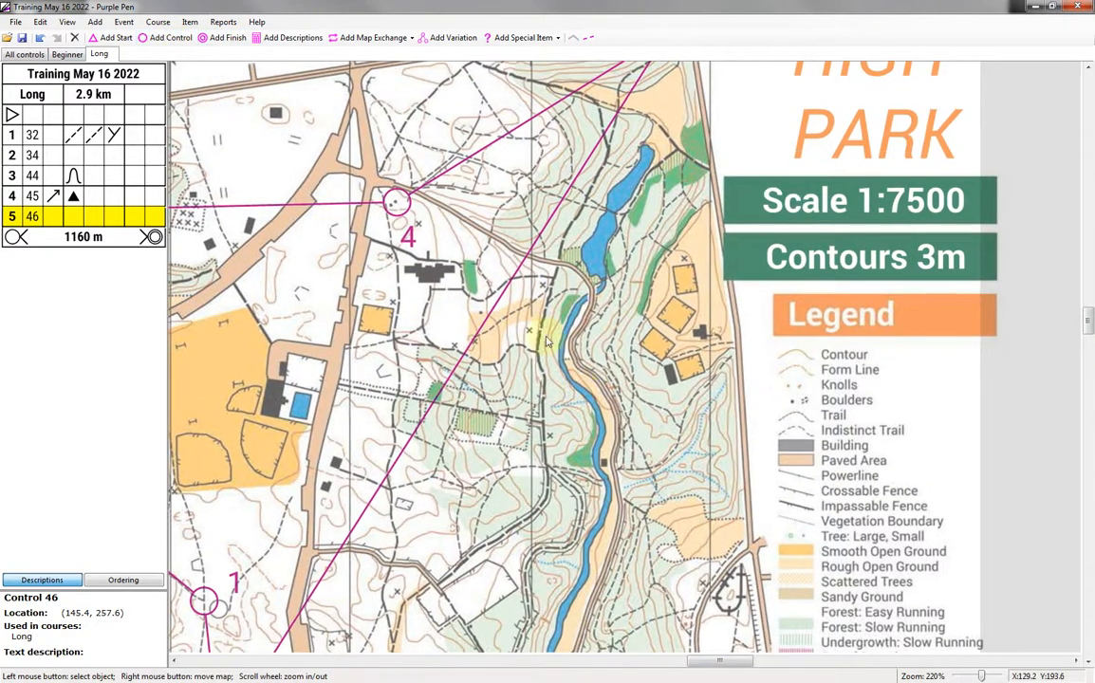
pyautogui.moveTo(586, 381); pyautogui.dragTo(532, 311)
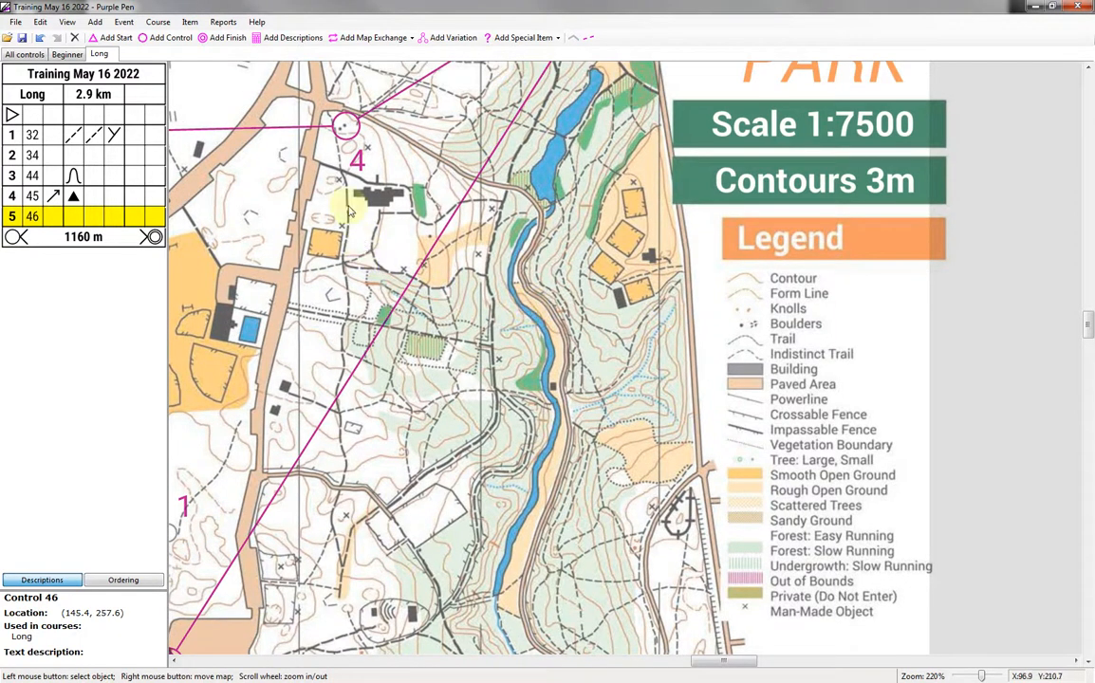
pyautogui.click(183, 42)
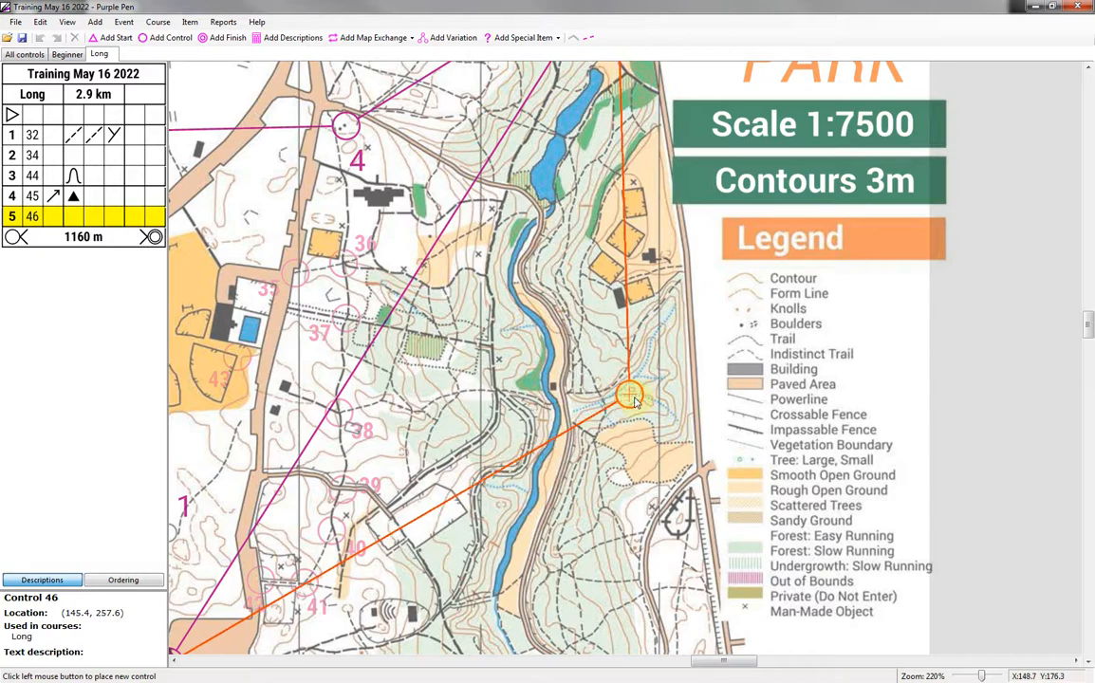
pyautogui.click(633, 390)
pyautogui.moveTo(550, 451); pyautogui.dragTo(506, 167)
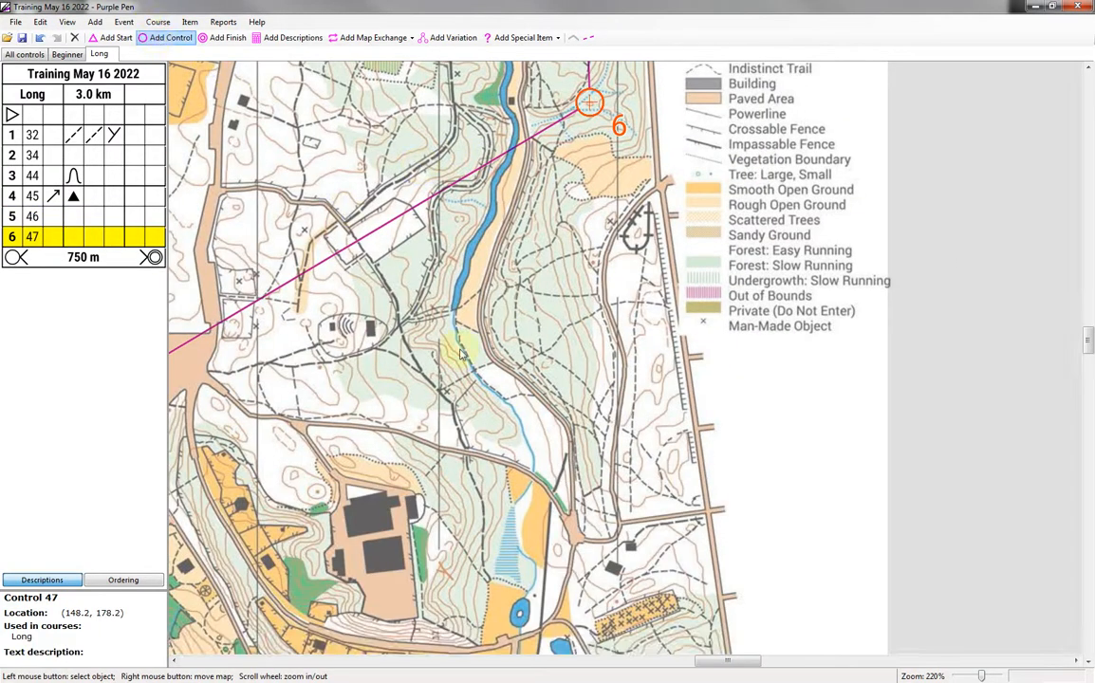
pyautogui.click(658, 369)
# Step: Add control 8 at the southwestern building south of control 7, and control 9 in the forest edge west of the southeastern open ground
pyautogui.moveTo(602, 498); pyautogui.dragTo(559, 273)
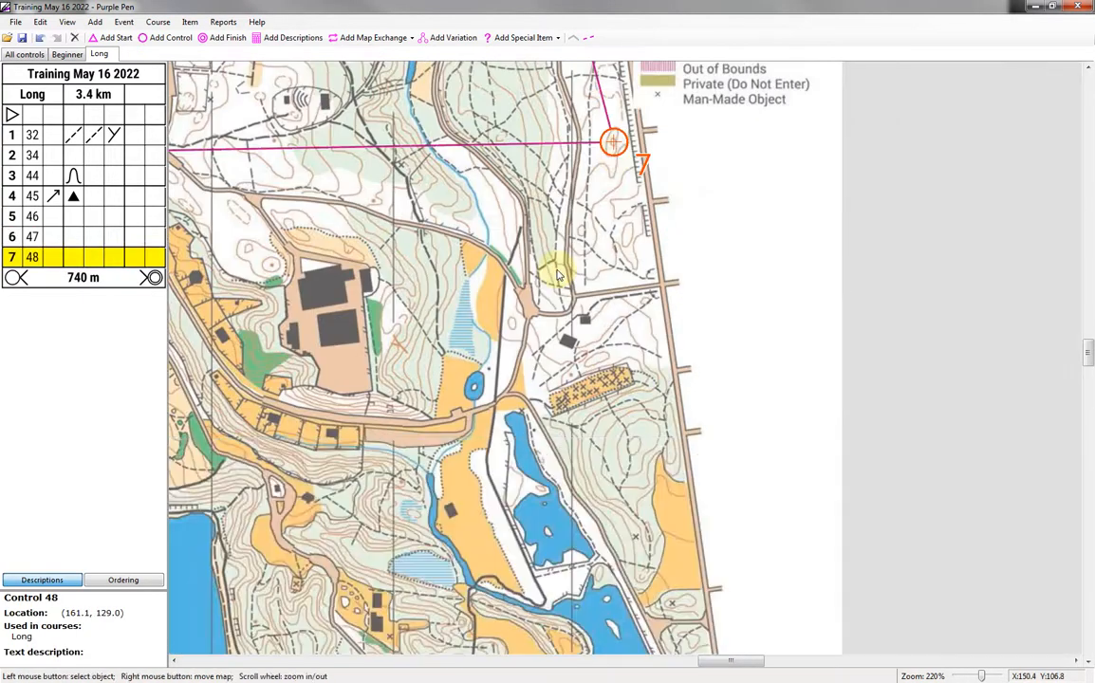
pyautogui.click(165, 38)
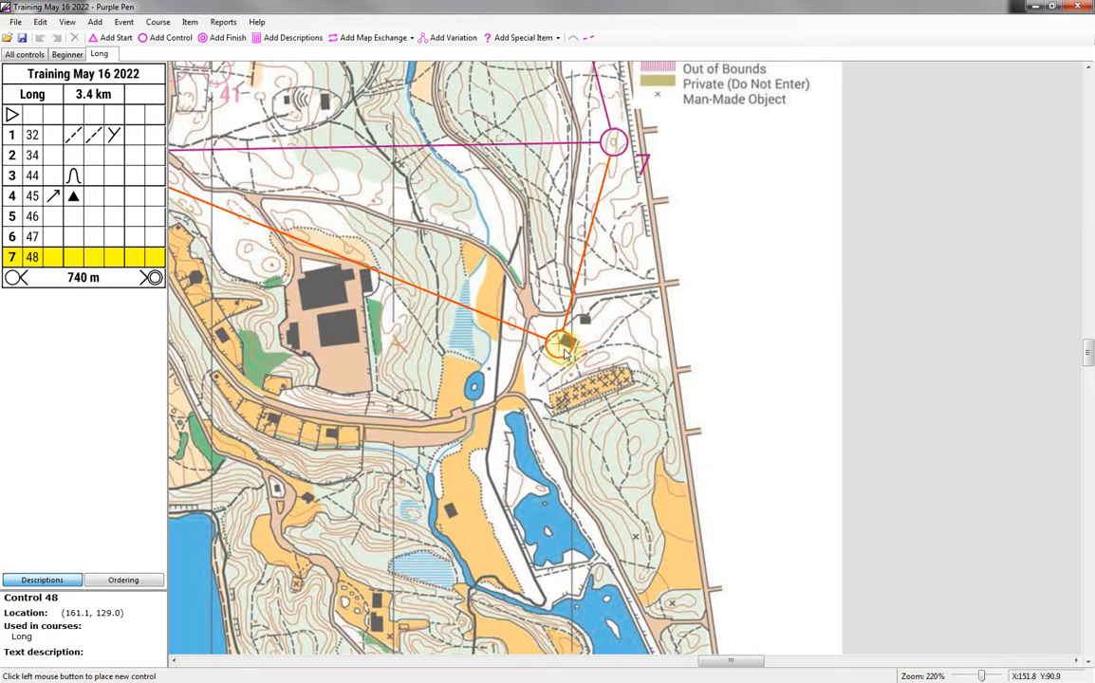
pyautogui.click(598, 463)
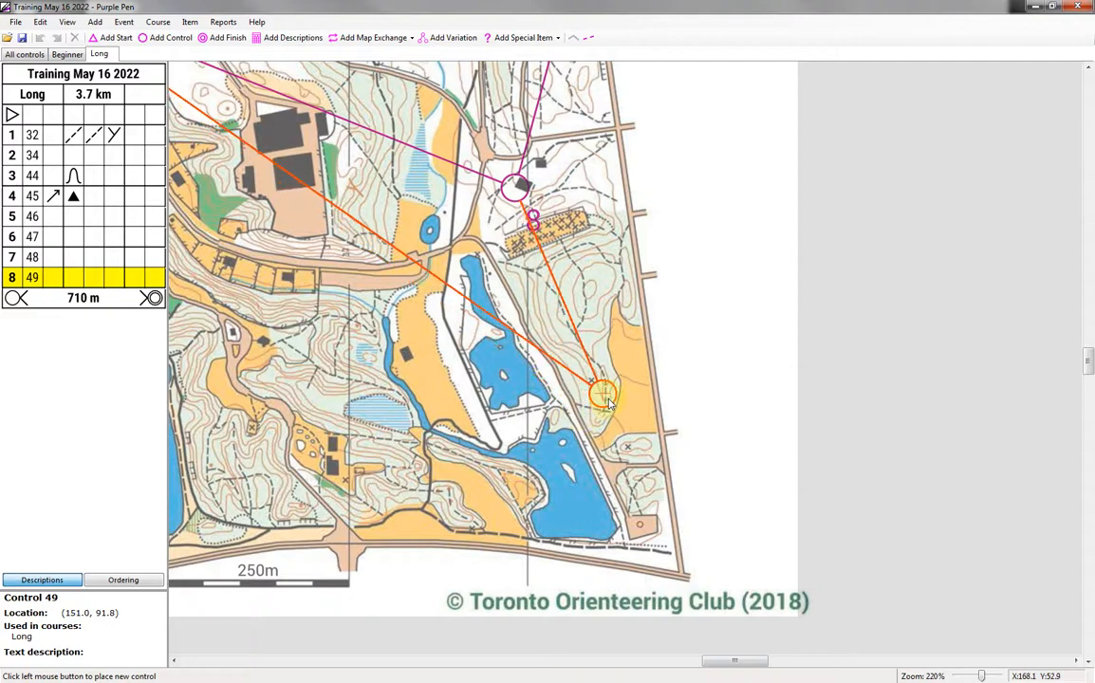
pyautogui.click(604, 396)
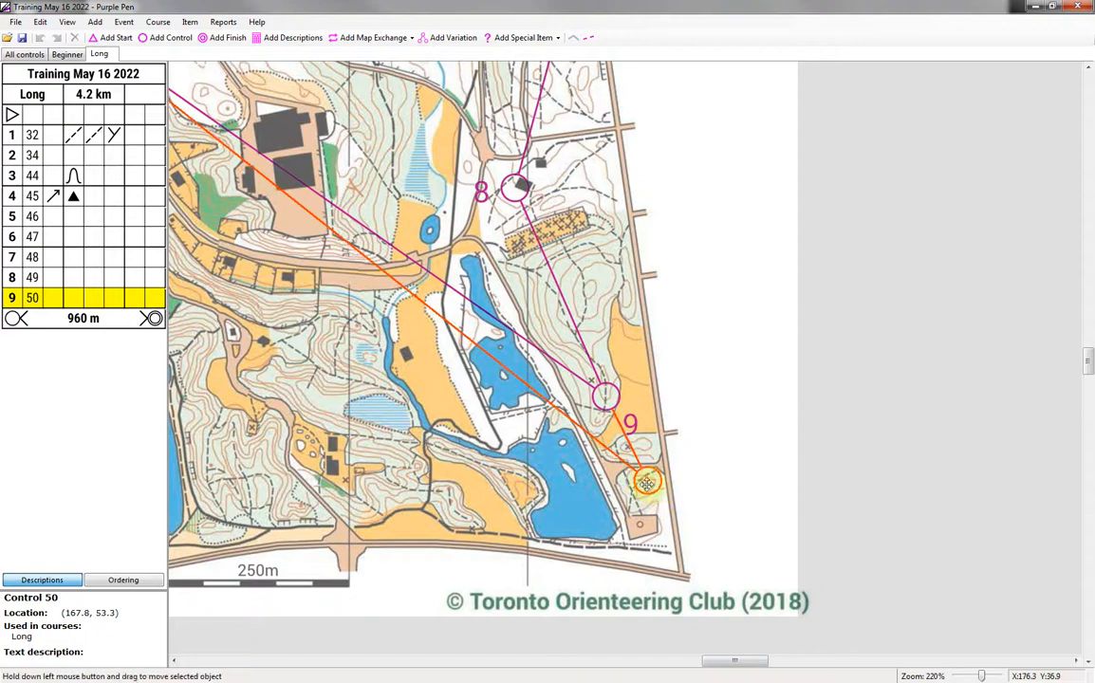
# Step: Add control 10 on the small hill near the southeastern corner, and control 11 west of the large pond, east of the southern buildings
pyautogui.click(646, 484)
pyautogui.click(171, 38)
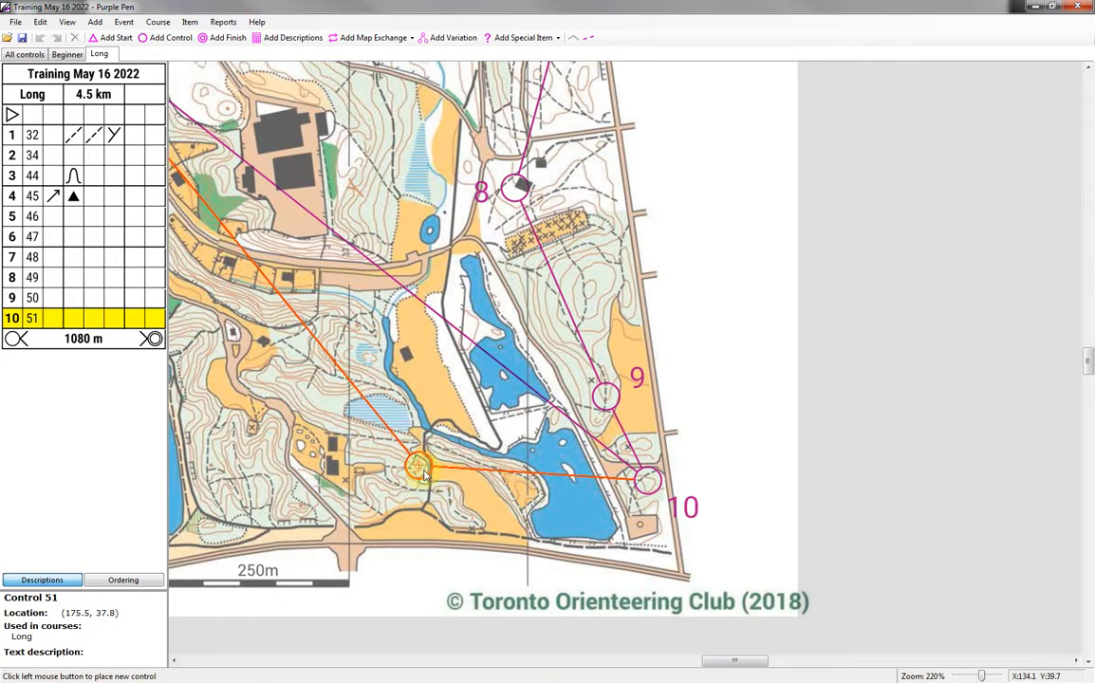
pyautogui.moveTo(365, 354); pyautogui.dragTo(521, 318)
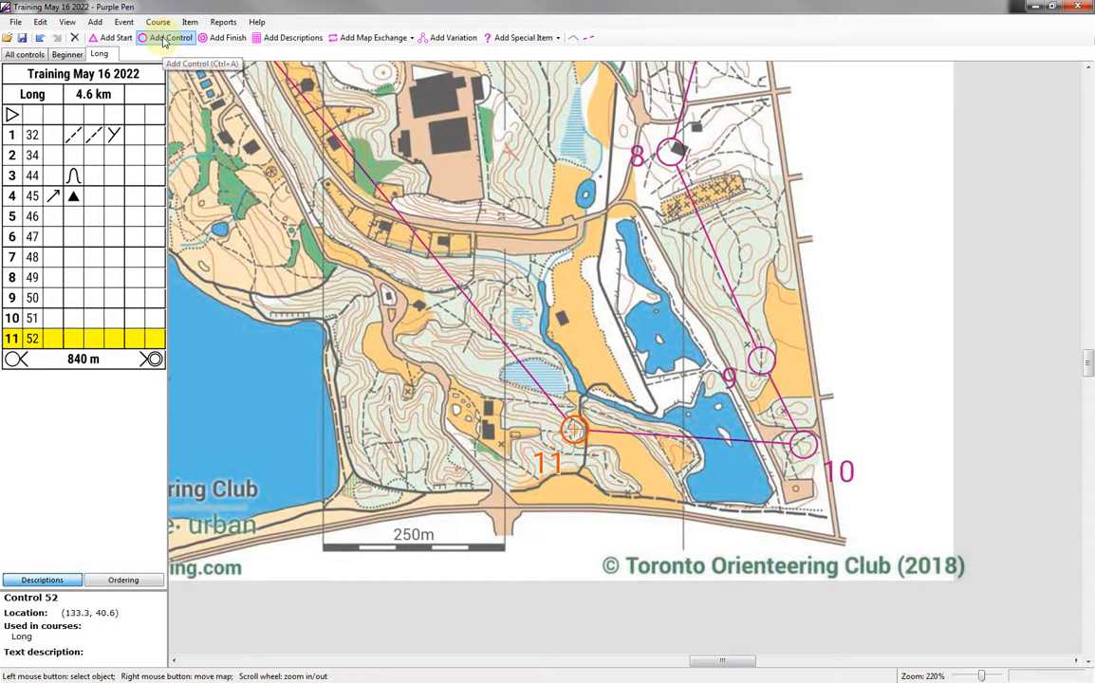
# Step: Add control 12 on the wooded hill west of the southern buildings, and control 13 just north of the small marsh to its northeast
pyautogui.click(164, 39)
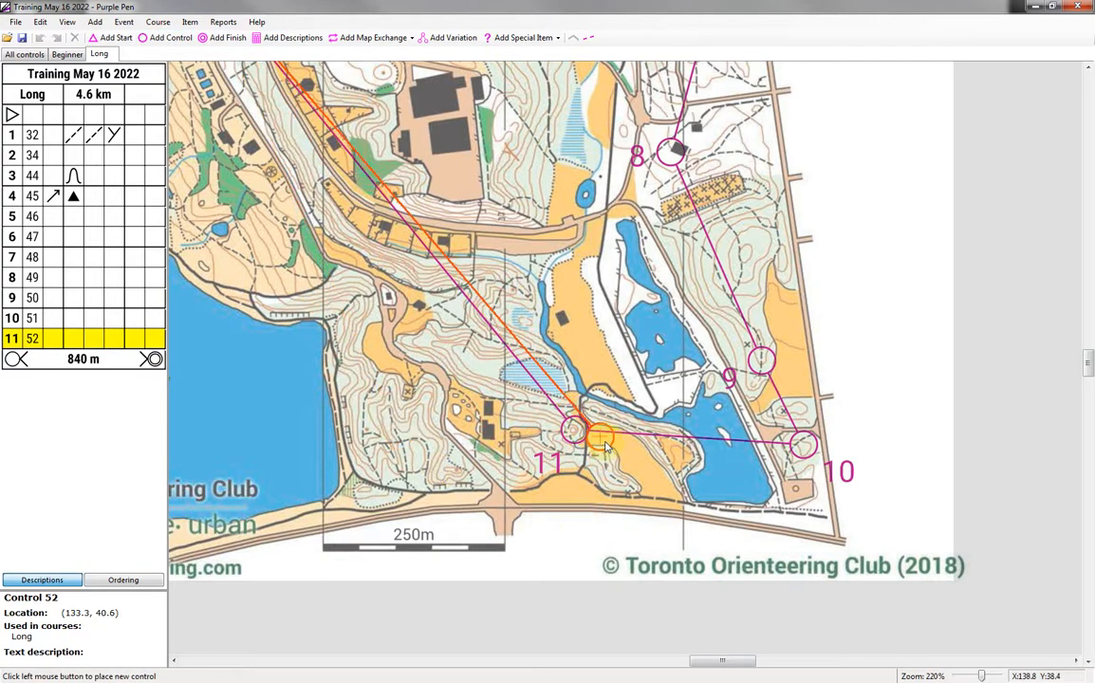
pyautogui.click(418, 415)
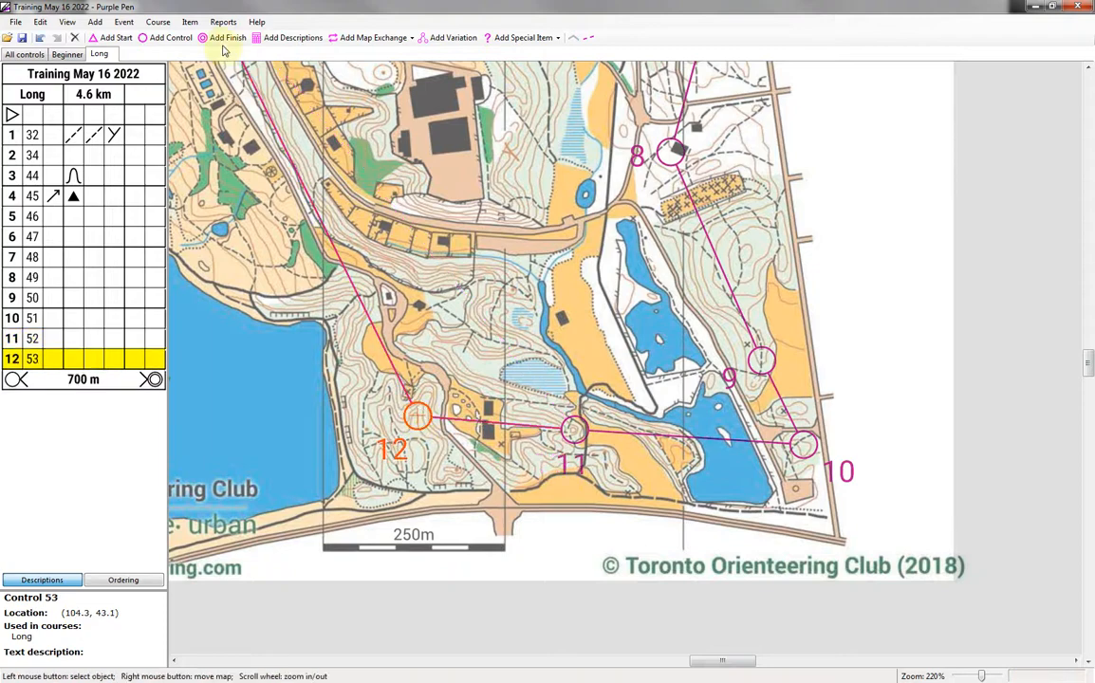
pyautogui.click(174, 39)
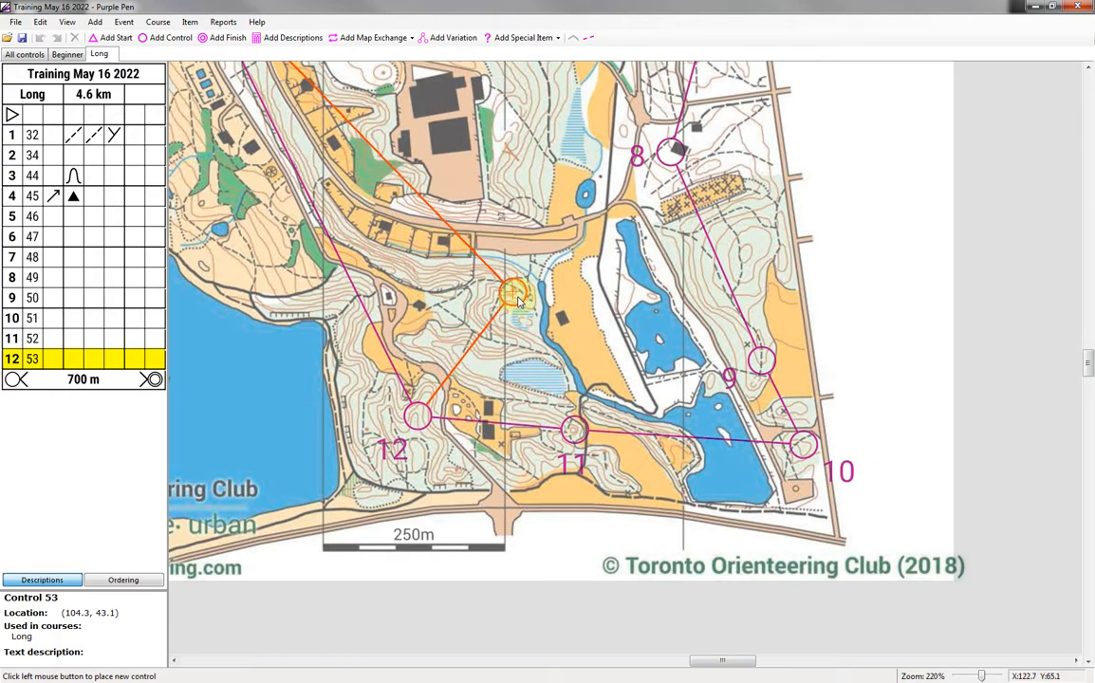
pyautogui.click(516, 296)
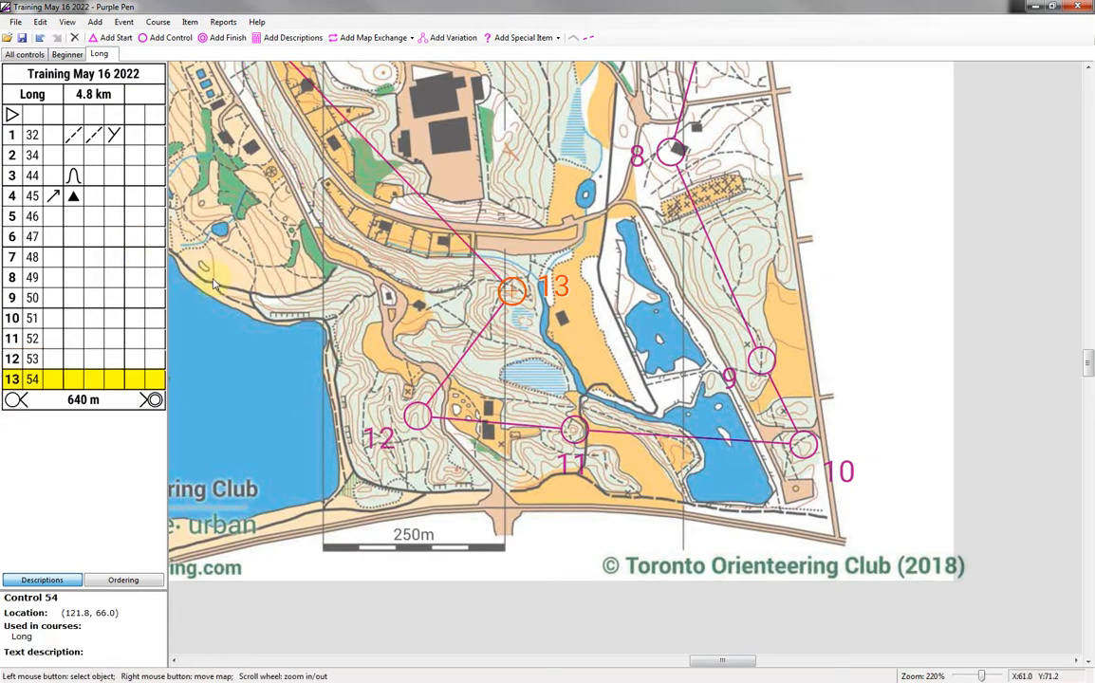
# Step: Add control 14 just north of the small pond in the southwestern open area, and control 15 at the green thicket southwest of the start
pyautogui.moveTo(355, 340); pyautogui.dragTo(464, 390)
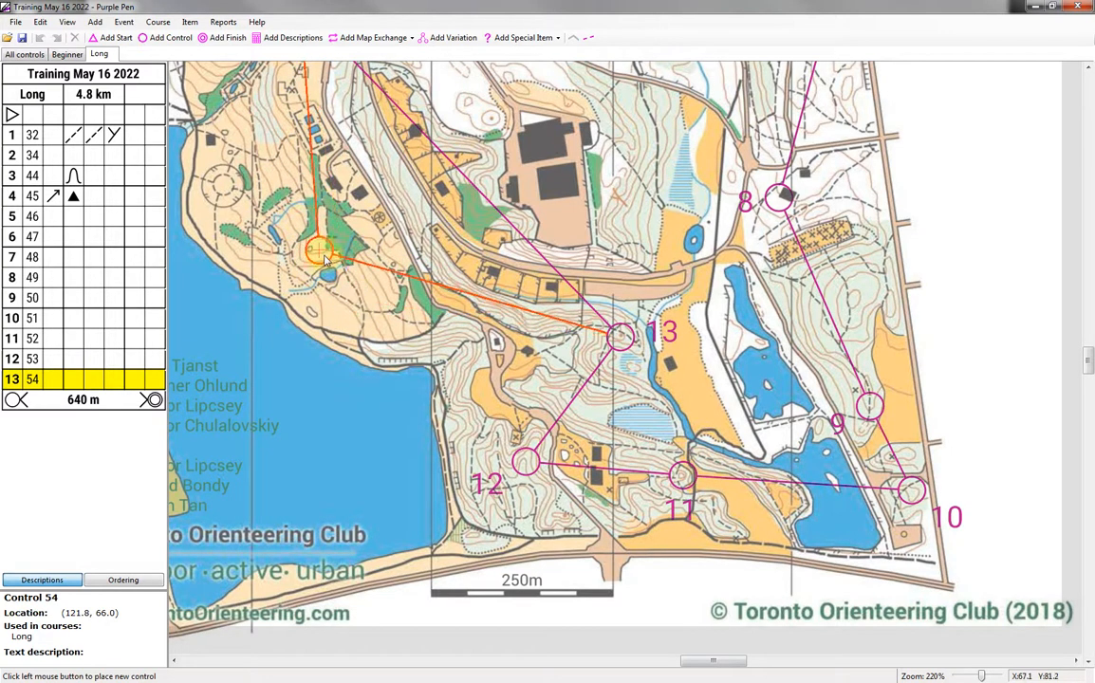
pyautogui.click(329, 250)
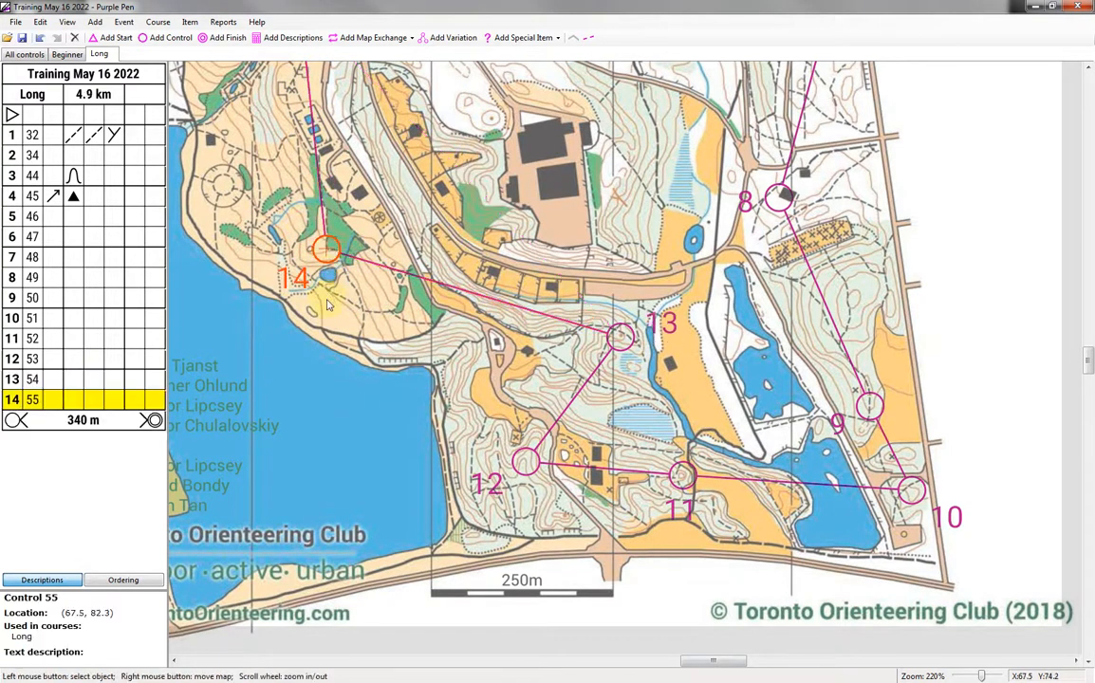
pyautogui.moveTo(415, 270); pyautogui.dragTo(480, 456)
pyautogui.moveTo(458, 346); pyautogui.dragTo(447, 384)
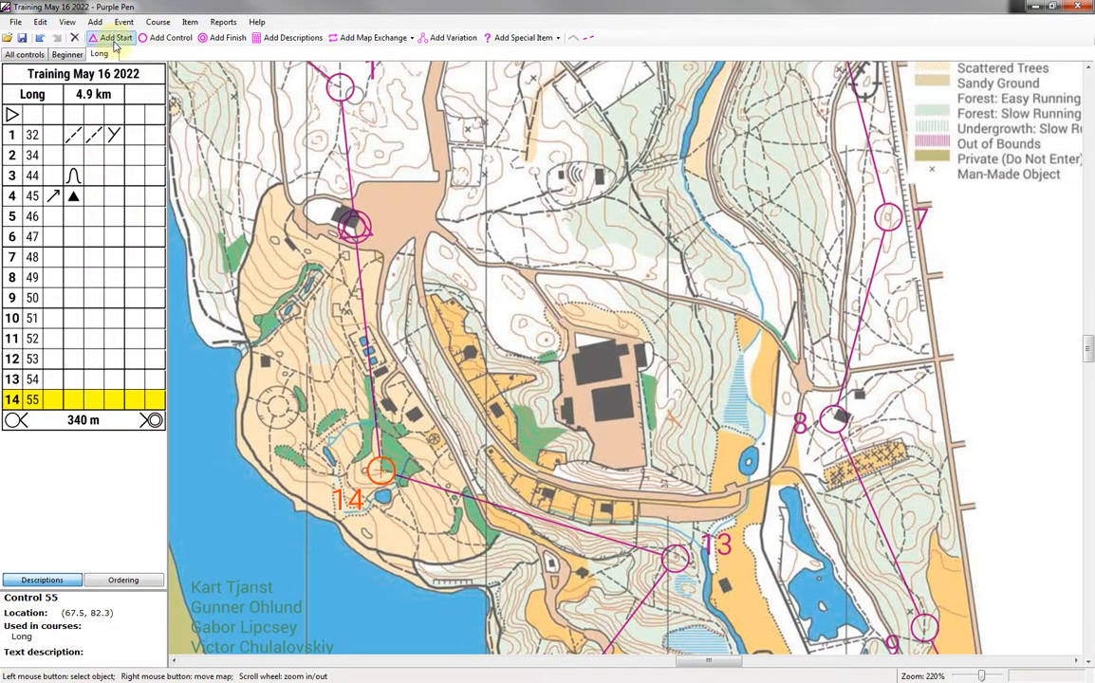
pyautogui.click(172, 38)
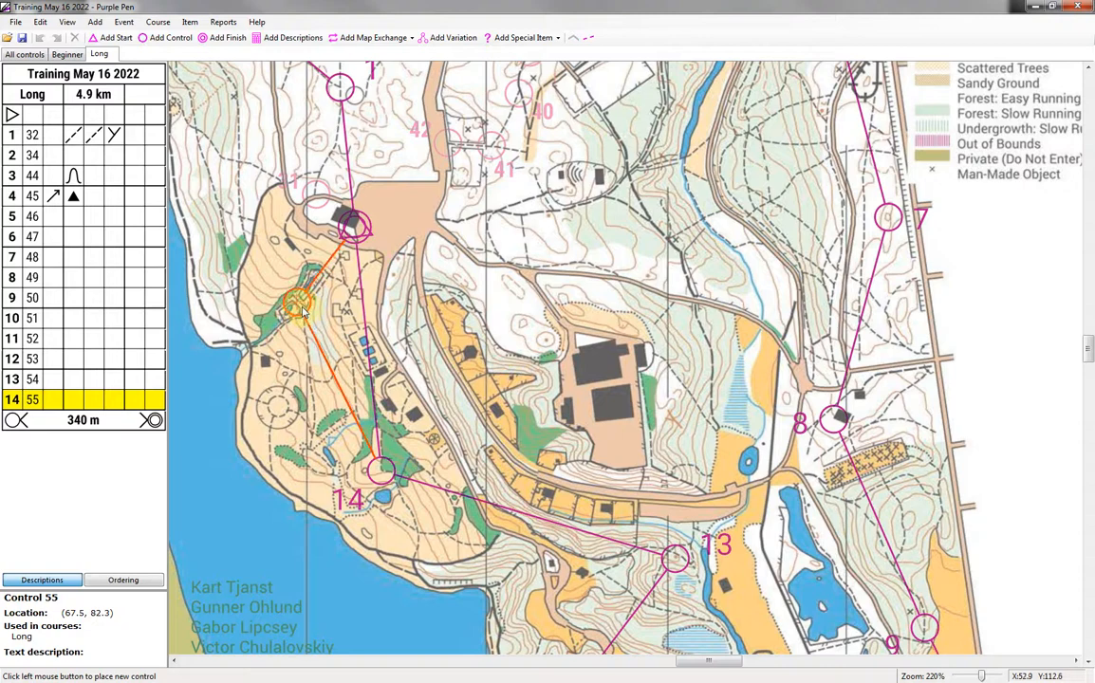
pyautogui.click(299, 304)
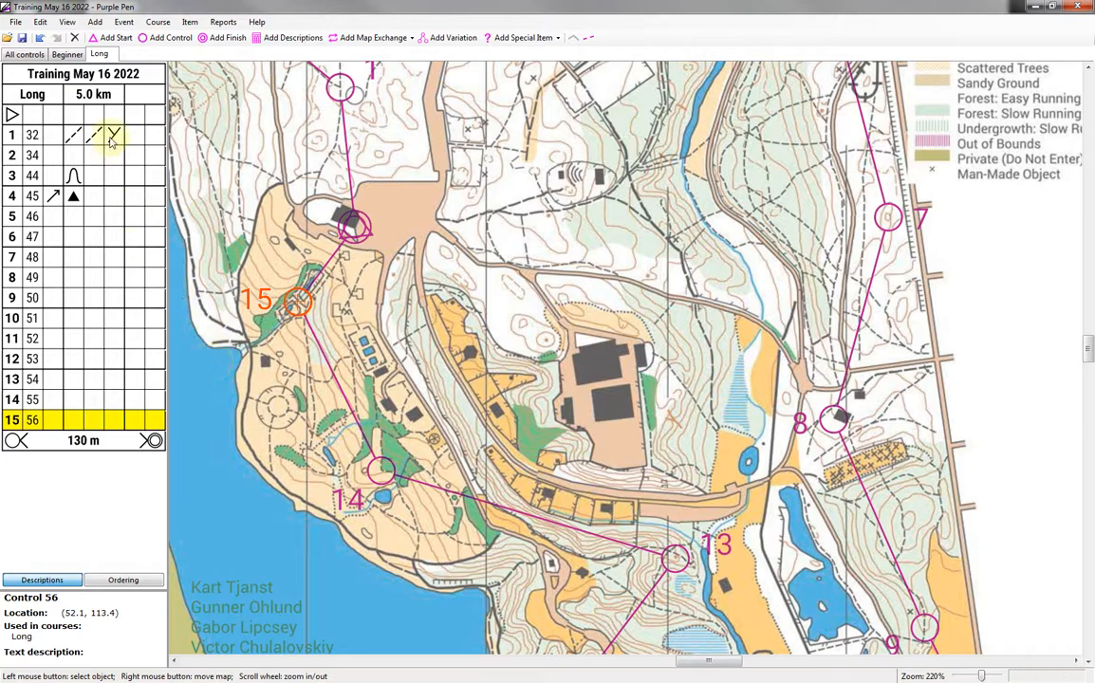
# Step: Insert a new control after control 3, at the small southern building just east of the main north–south road
pyautogui.scroll(-4, 422, 249)
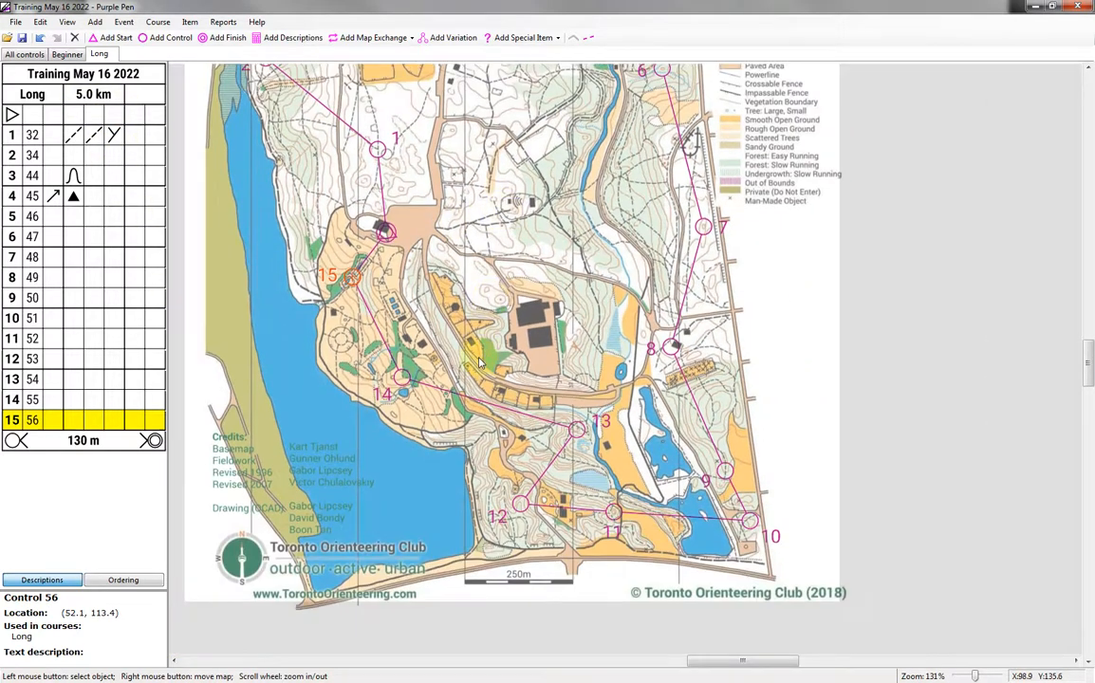
pyautogui.moveTo(479, 362); pyautogui.dragTo(475, 377)
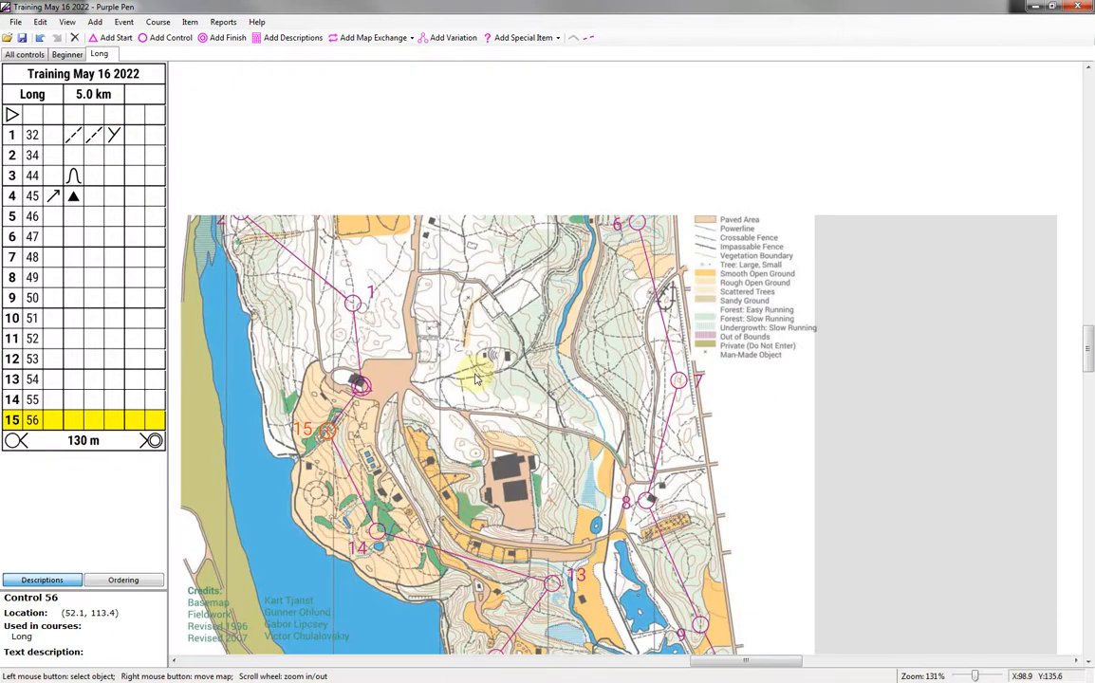
pyautogui.moveTo(513, 207); pyautogui.dragTo(511, 298)
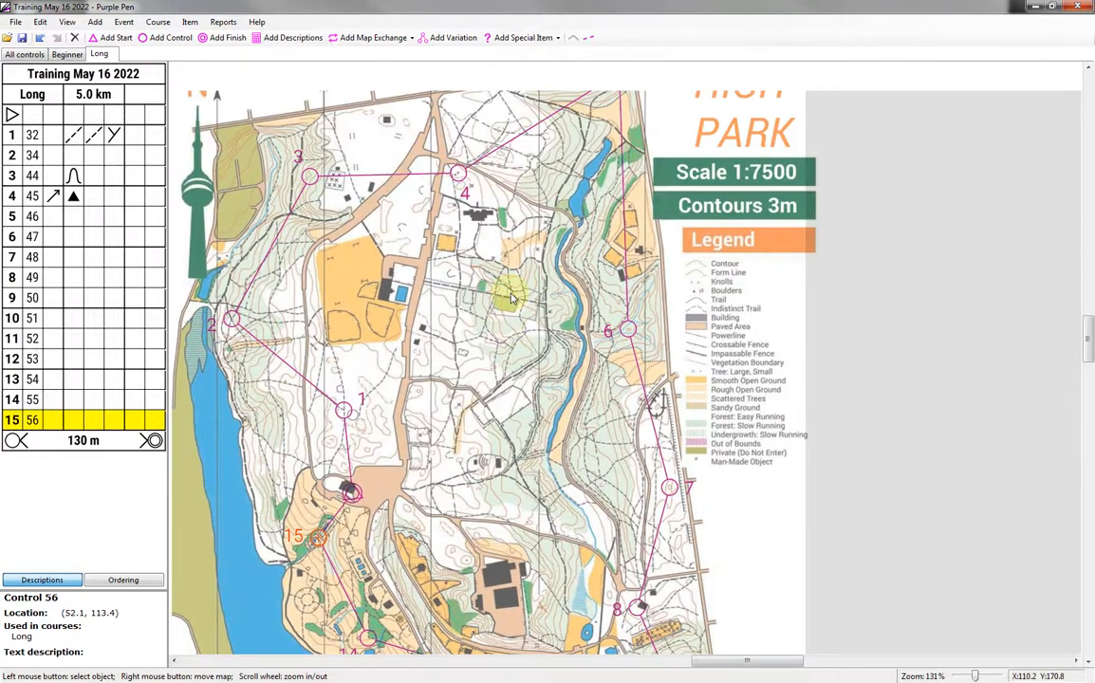
pyautogui.click(311, 178)
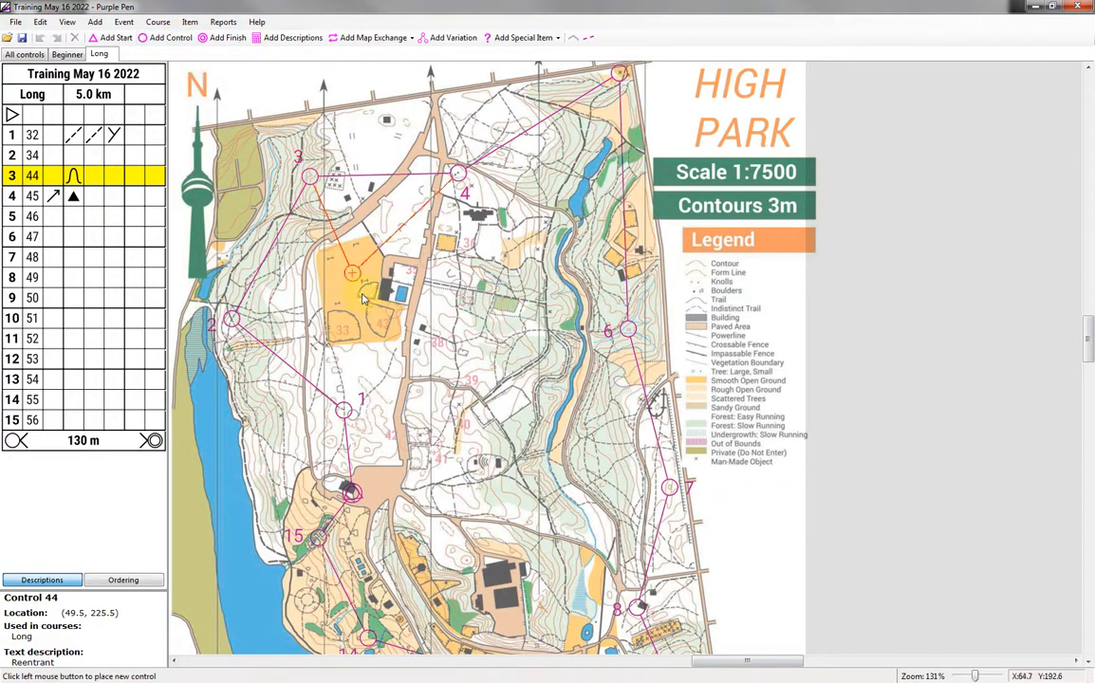
pyautogui.scroll(1, 383, 340)
pyautogui.scroll(3, 382, 340)
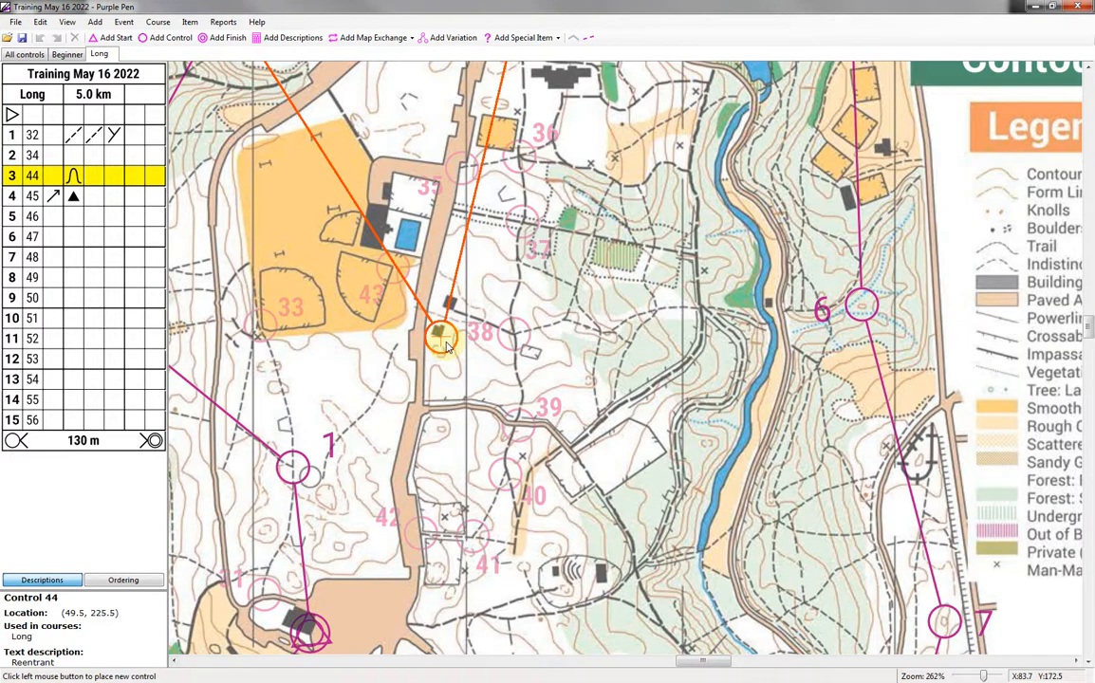
pyautogui.click(444, 344)
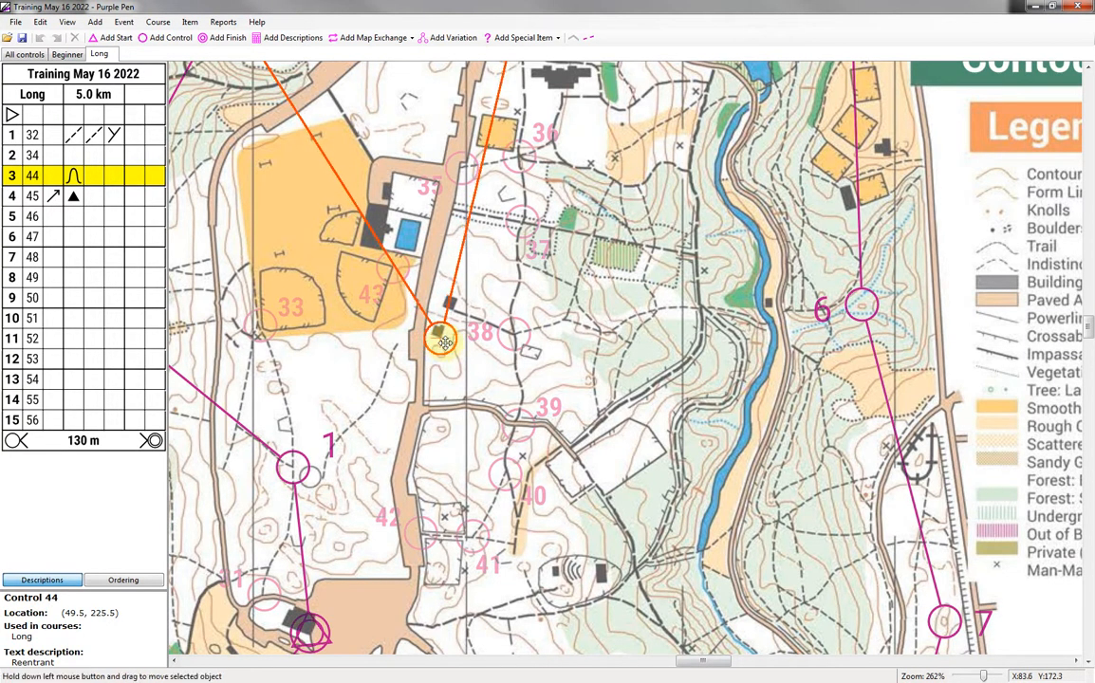
# Step: Insert a control after control 4, on the small hill just west of the river and southeast of control 4
pyautogui.moveTo(432, 171); pyautogui.dragTo(359, 310)
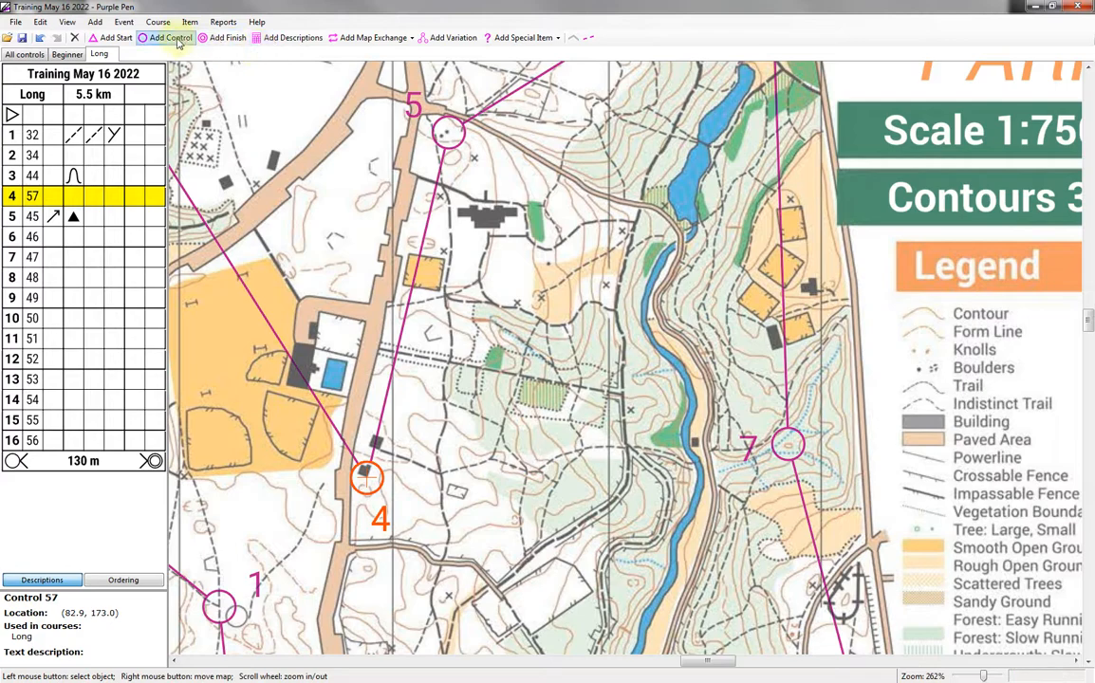
pyautogui.click(177, 41)
pyautogui.moveTo(484, 424); pyautogui.dragTo(460, 215)
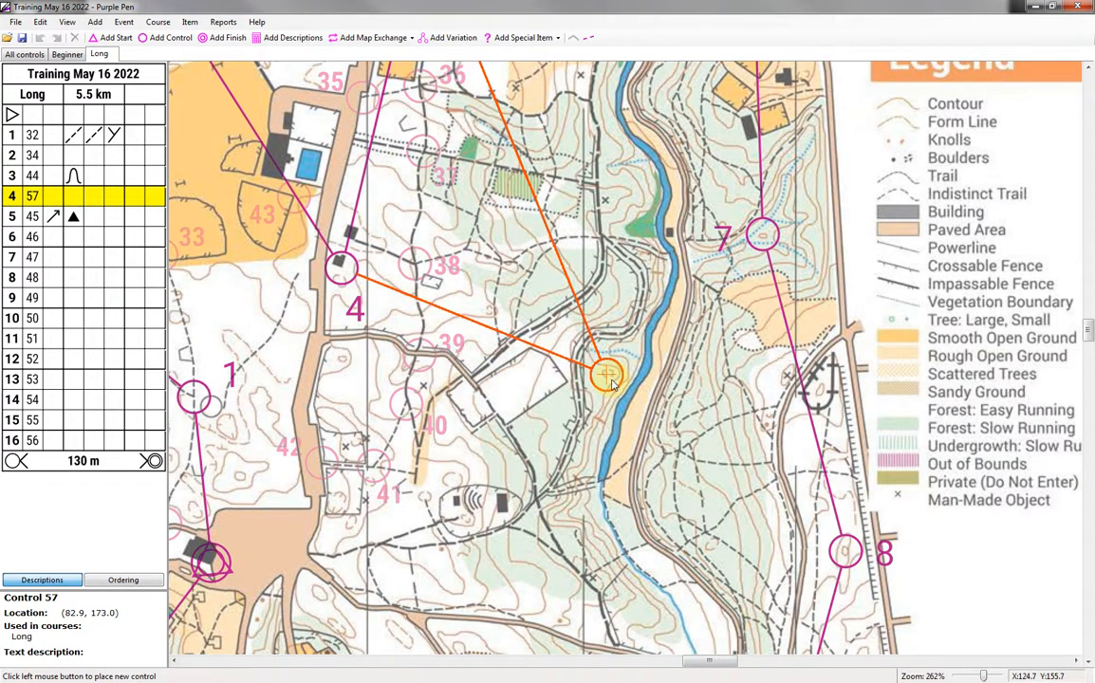
pyautogui.click(607, 376)
# Step: Insert a control after control 5, on the forested slope east of the river, just northwest of the control between the watercourses
pyautogui.scroll(3, 293, 243)
pyautogui.hscroll(1, 294, 243)
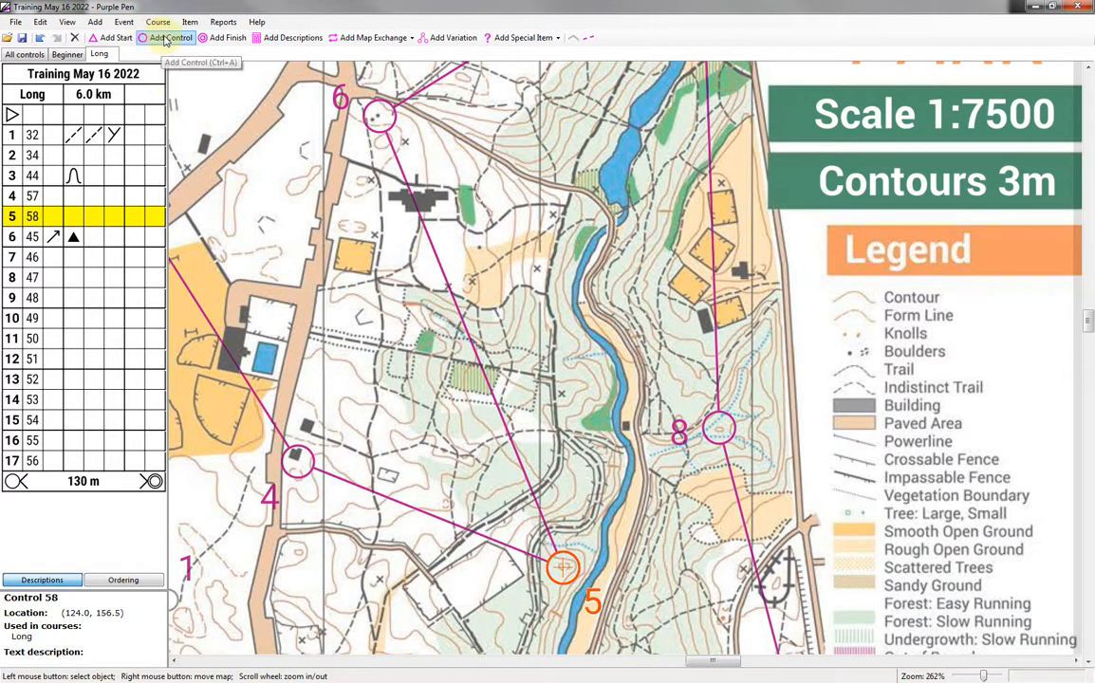
pyautogui.click(166, 39)
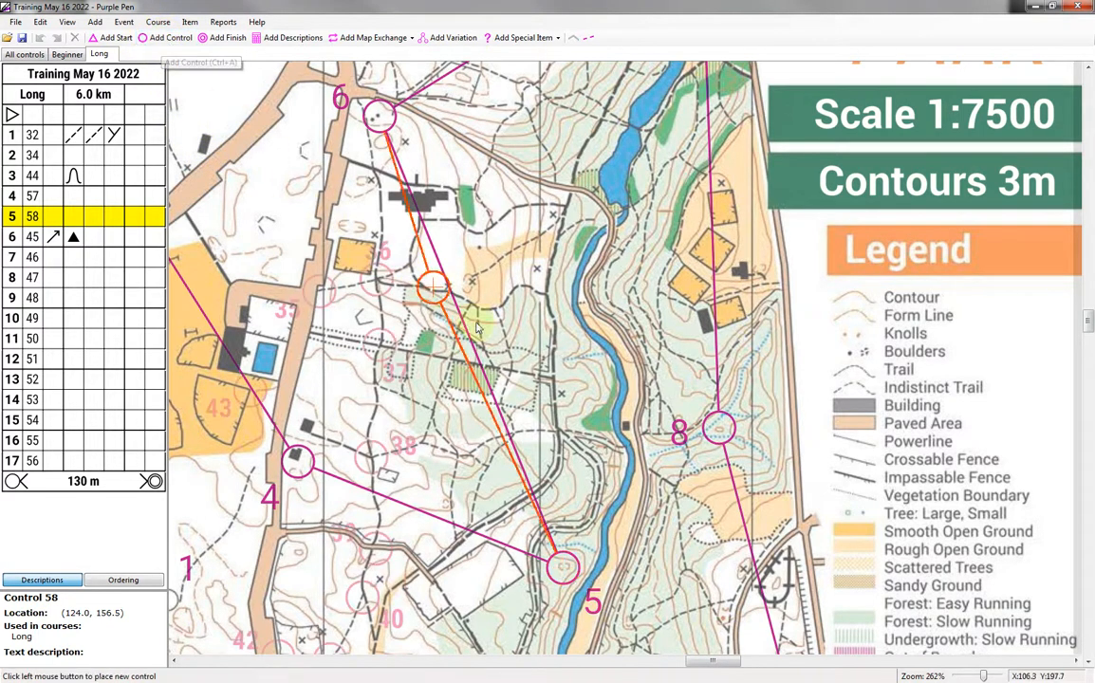
pyautogui.moveTo(615, 432); pyautogui.dragTo(691, 406)
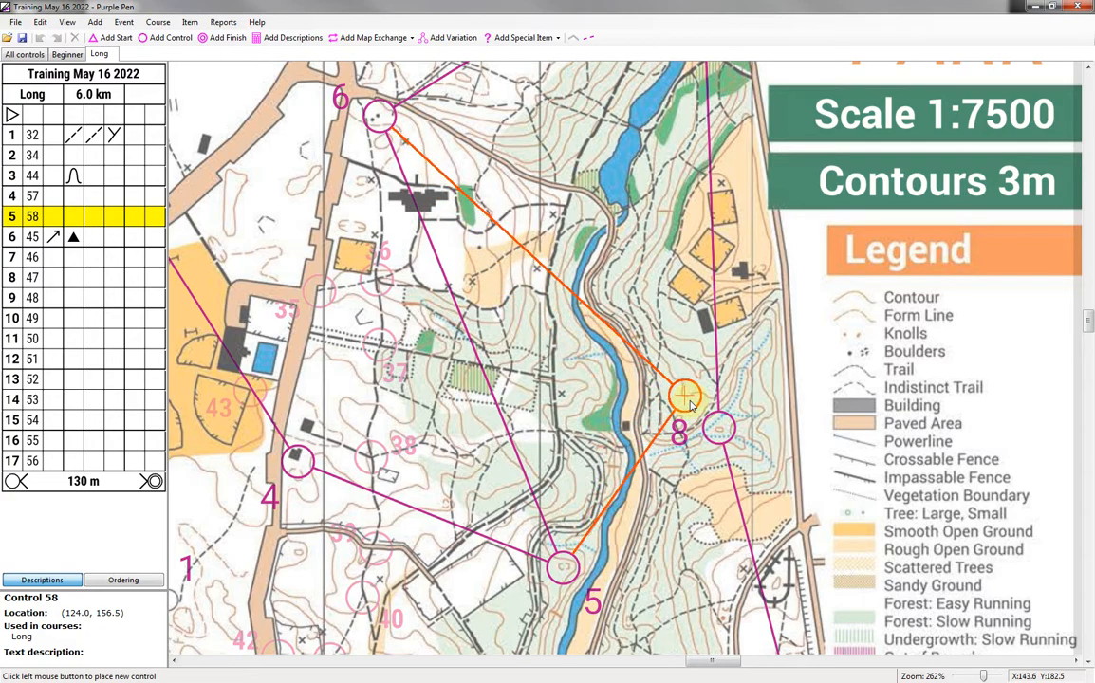
pyautogui.click(687, 399)
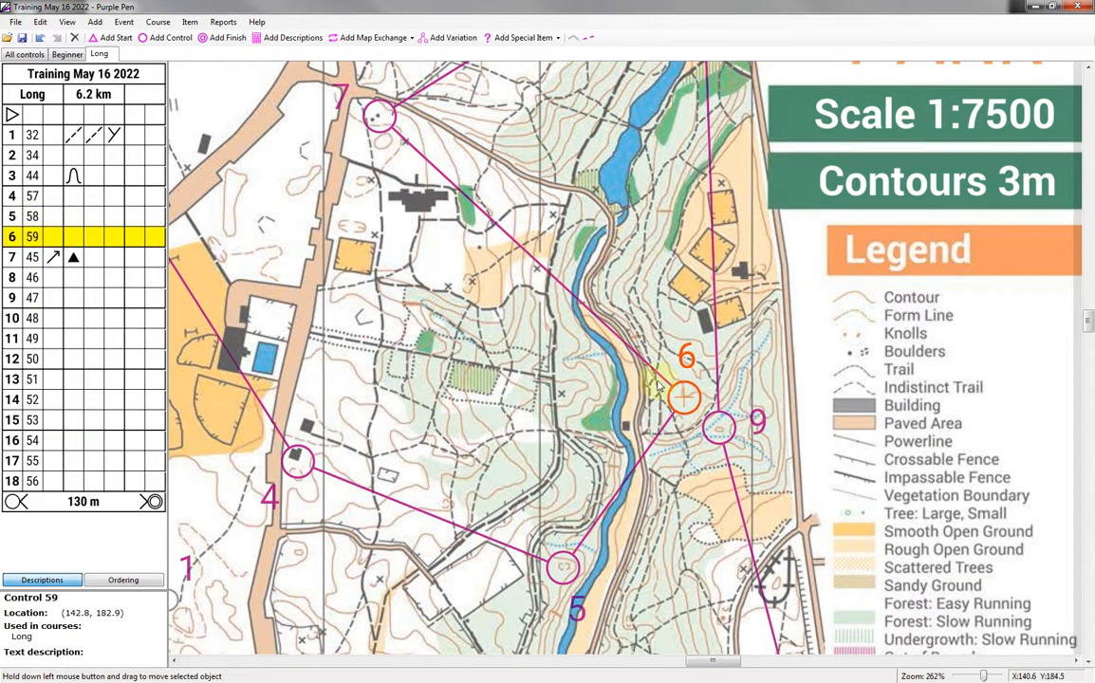
pyautogui.scroll(3, 404, 260)
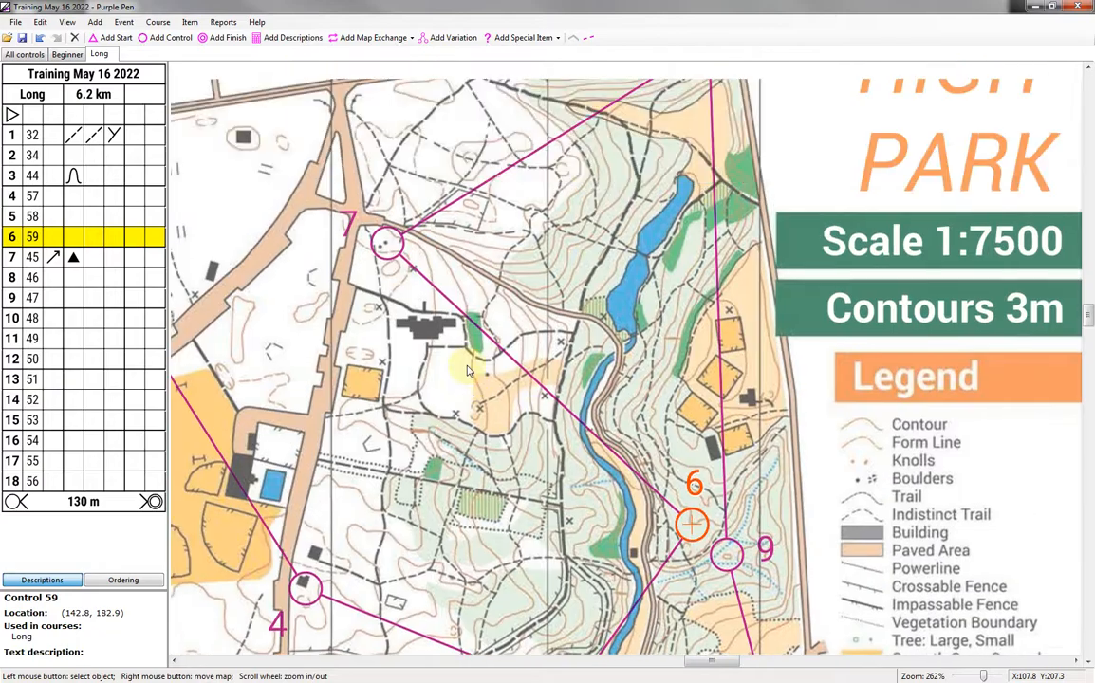
pyautogui.scroll(-5, 452, 243)
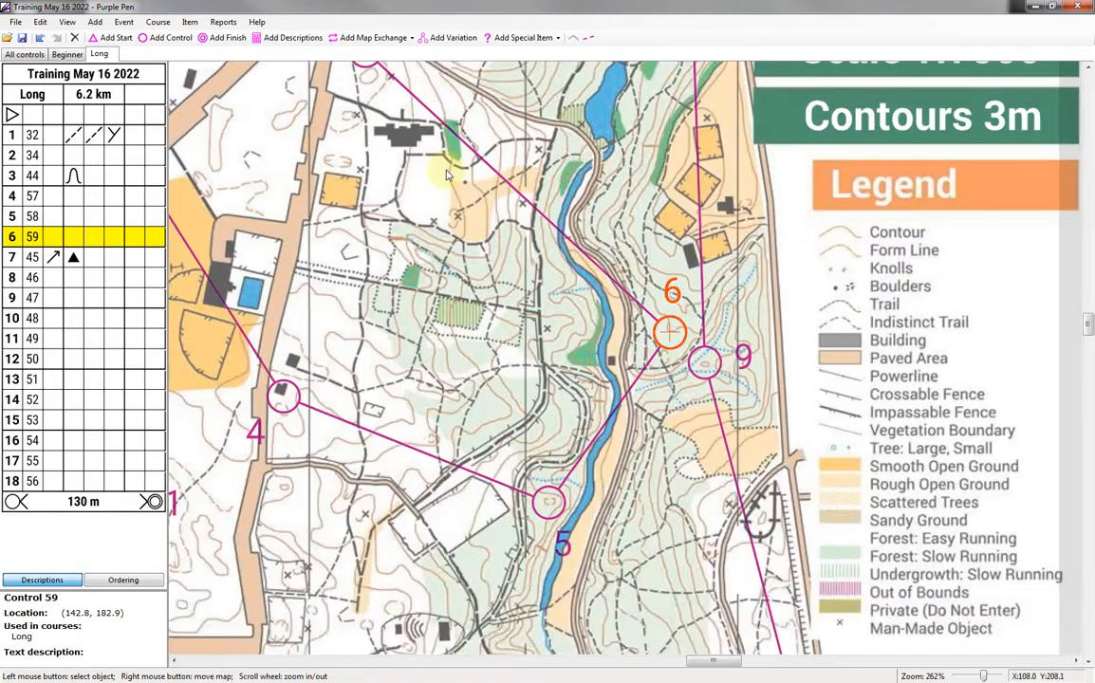
# Step: Insert a control after control 16, on the forested slope just east of the large building complex
pyautogui.scroll(-3, 446, 228)
pyautogui.scroll(-5, 440, 214)
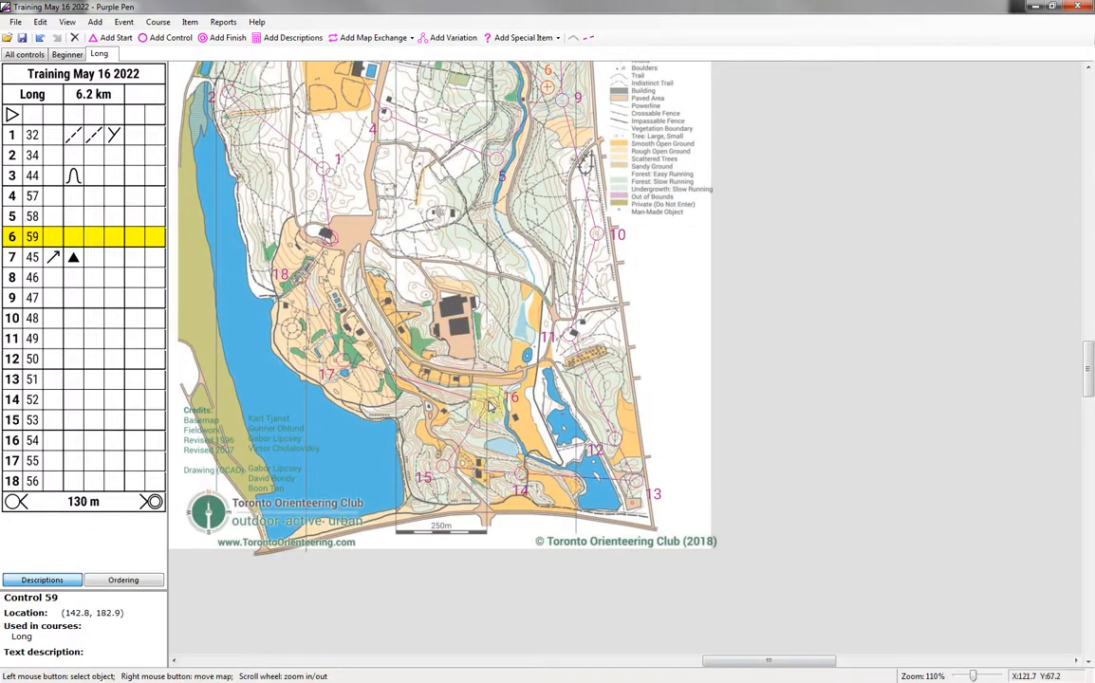
pyautogui.scroll(5, 491, 406)
pyautogui.click(493, 406)
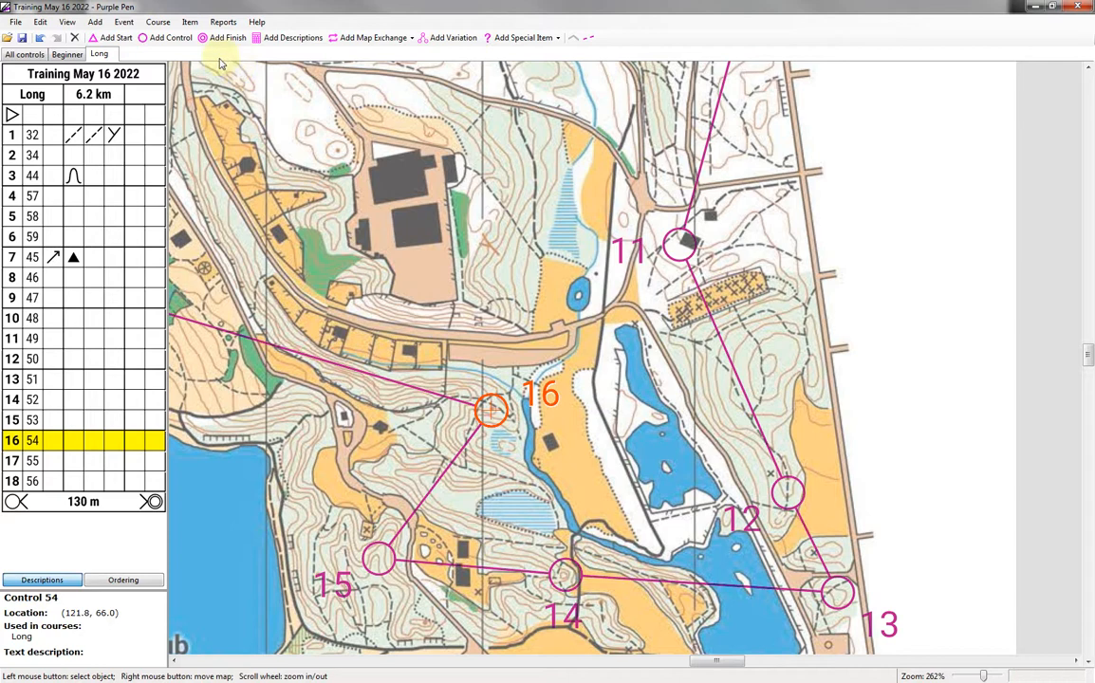
pyautogui.click(167, 38)
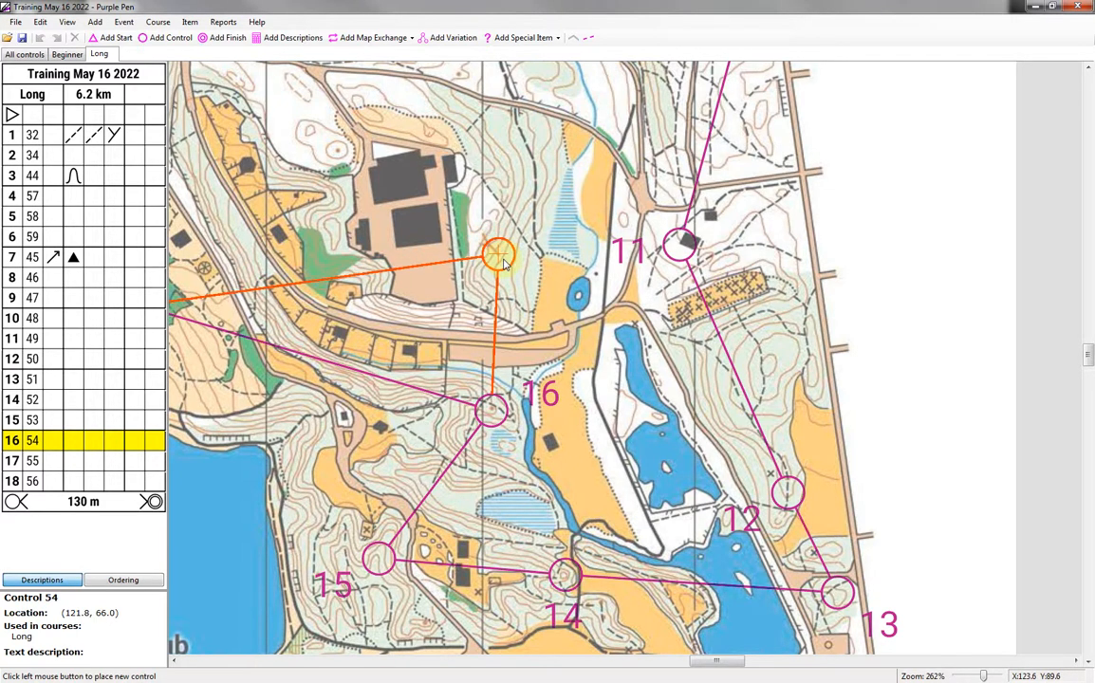
pyautogui.click(501, 261)
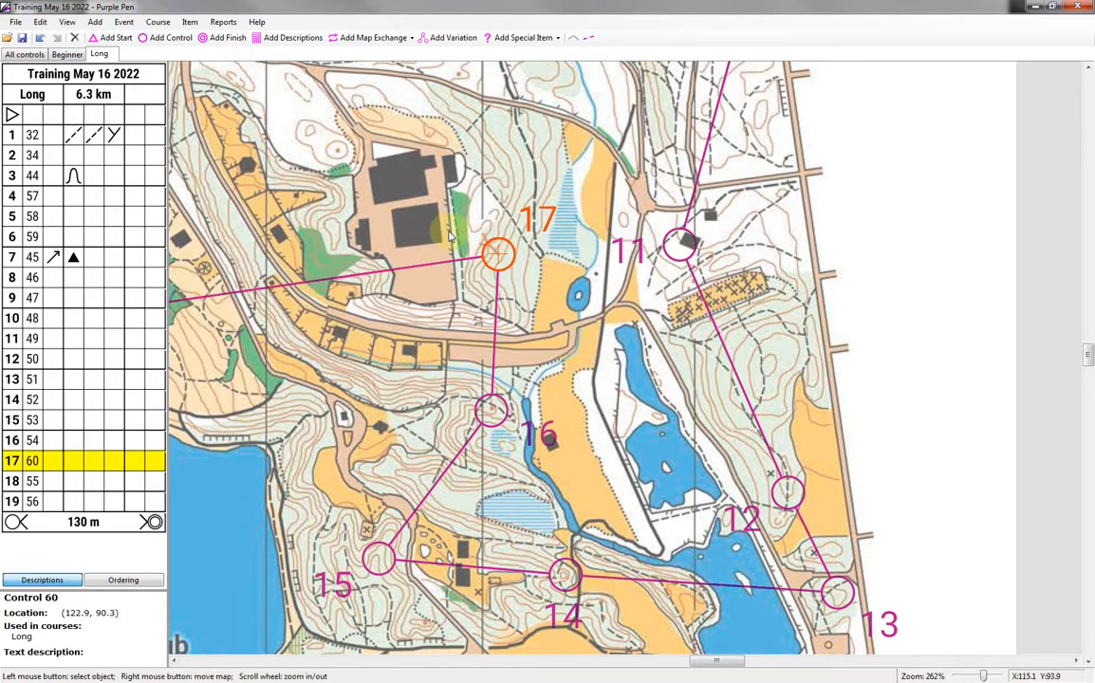
# Step: Describe control 4 as a building, with the flag at its south-east outside corner
pyautogui.moveTo(396, 273); pyautogui.dragTo(509, 264)
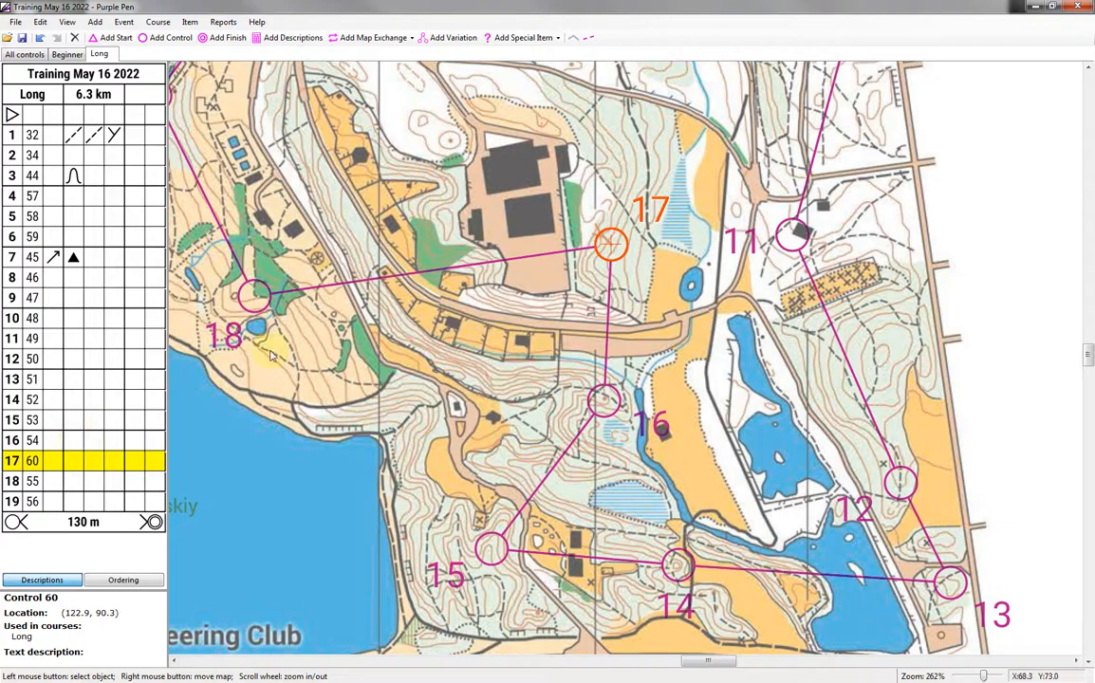
pyautogui.moveTo(391, 217); pyautogui.dragTo(503, 370)
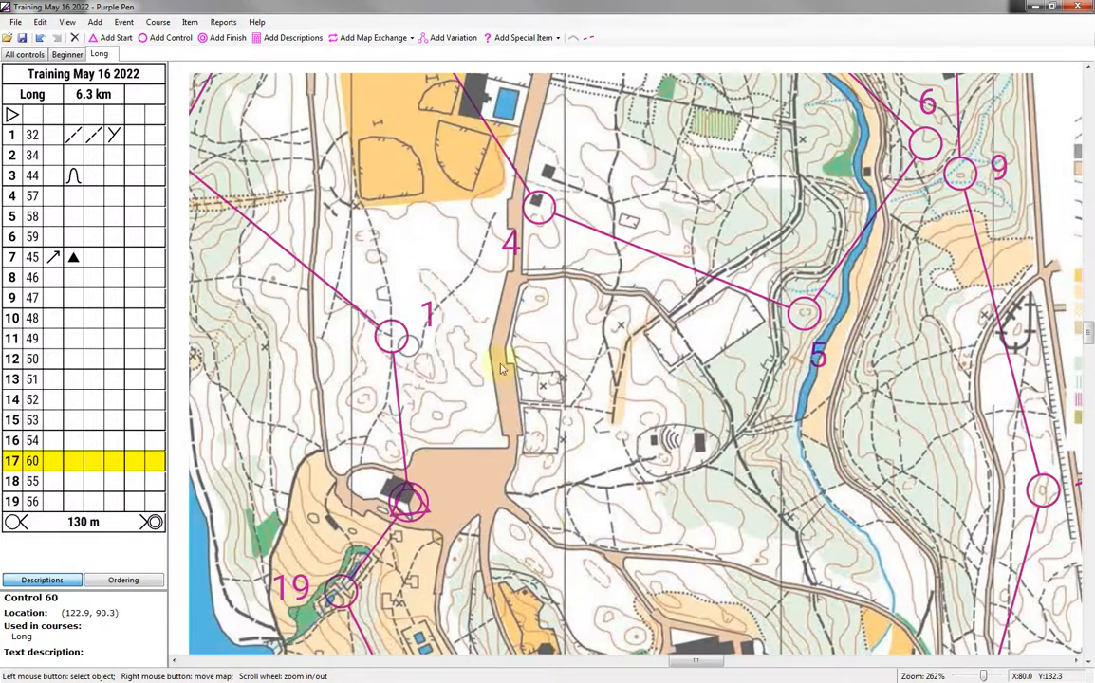
pyautogui.moveTo(523, 286); pyautogui.dragTo(597, 458)
pyautogui.moveTo(509, 332); pyautogui.dragTo(510, 434)
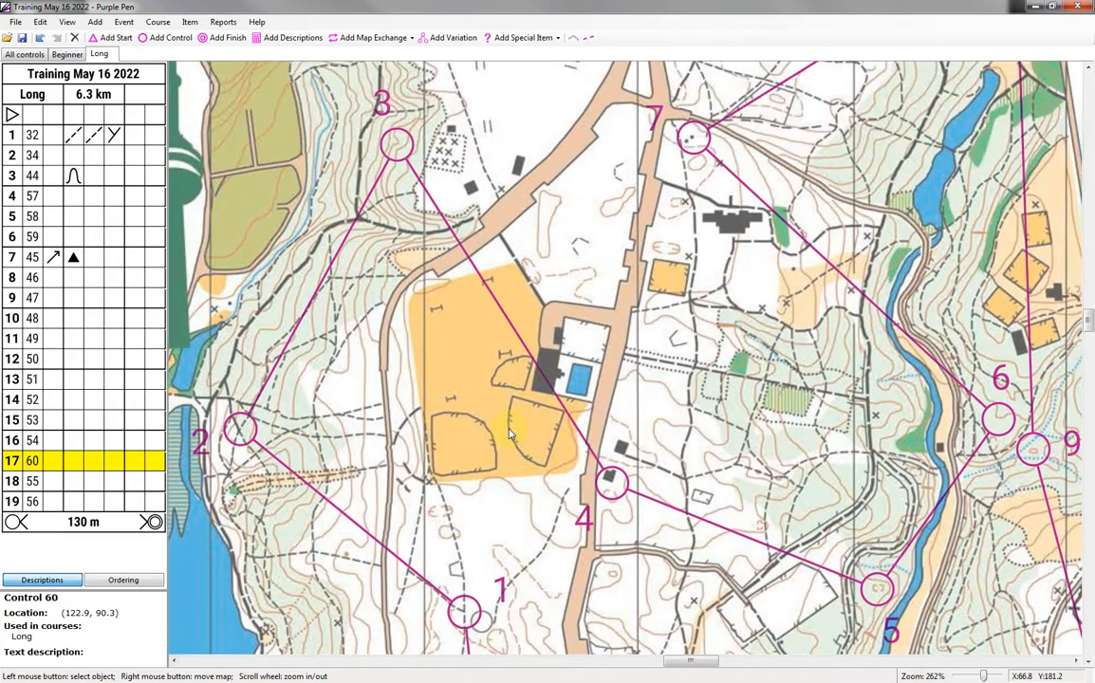
pyautogui.click(610, 484)
pyautogui.click(88, 196)
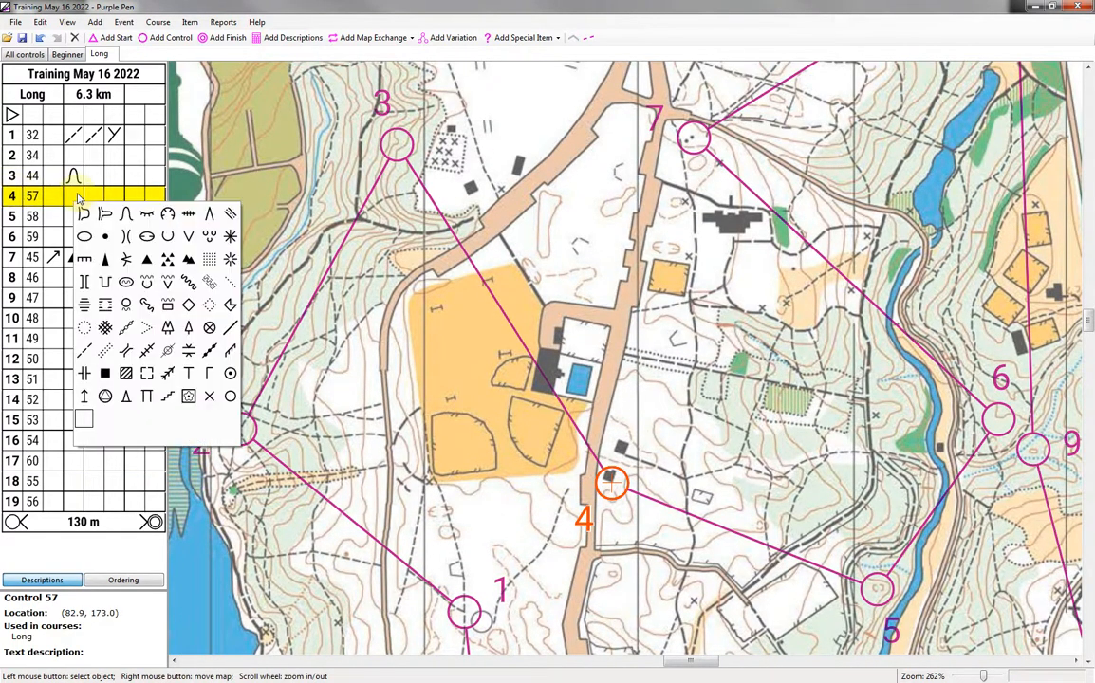
pyautogui.click(104, 376)
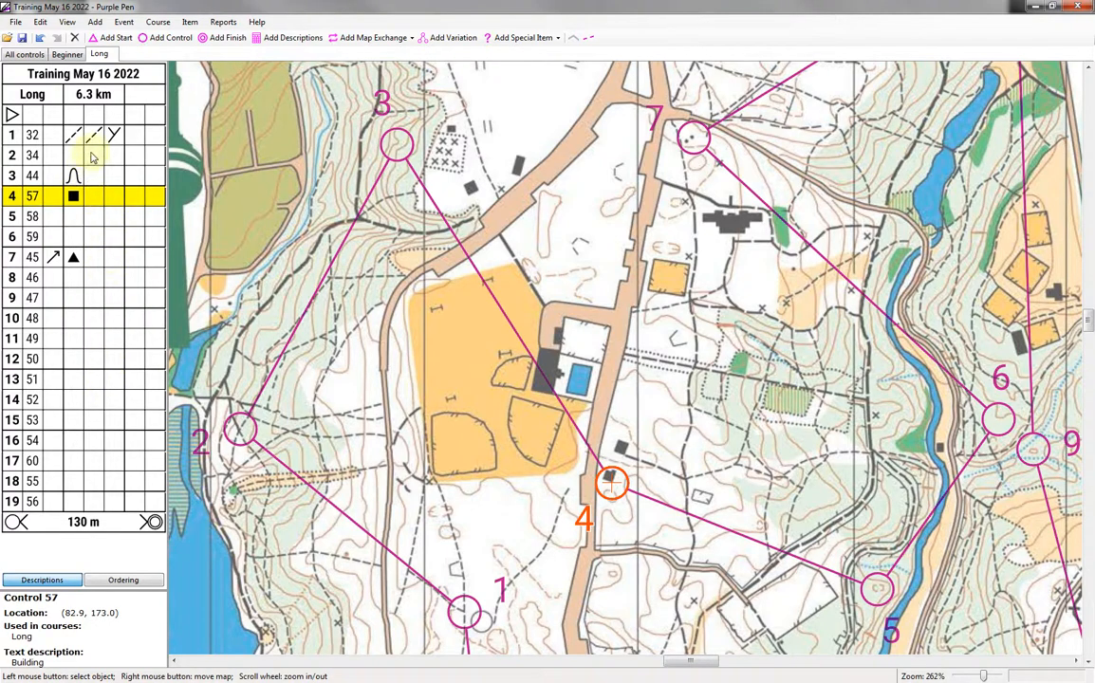
pyautogui.click(136, 202)
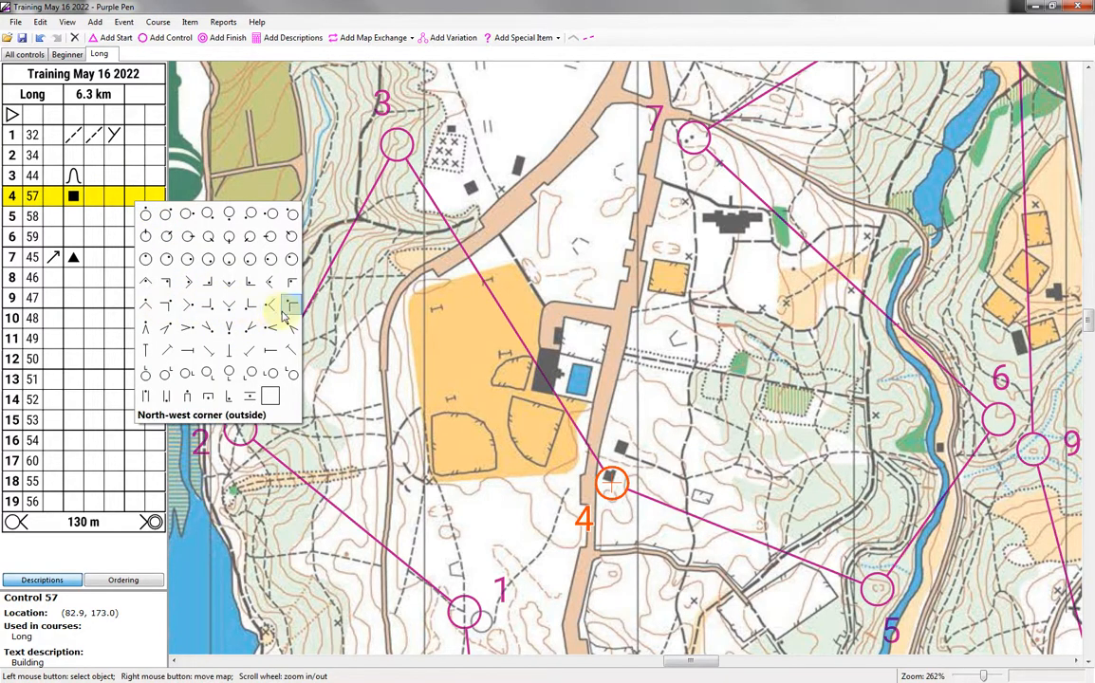
pyautogui.click(209, 306)
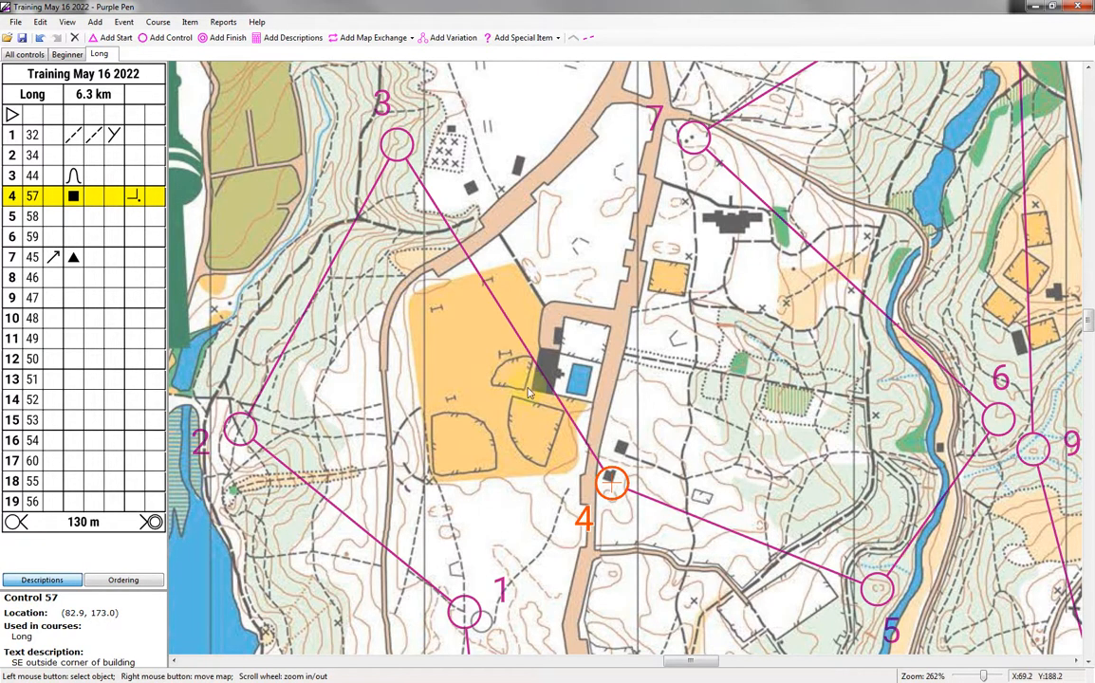
# Step: Insert a control after control 17, on the forested slope just east of the amphitheatre and west of the river
pyautogui.scroll(-2, 489, 313)
pyautogui.moveTo(530, 547); pyautogui.dragTo(484, 314)
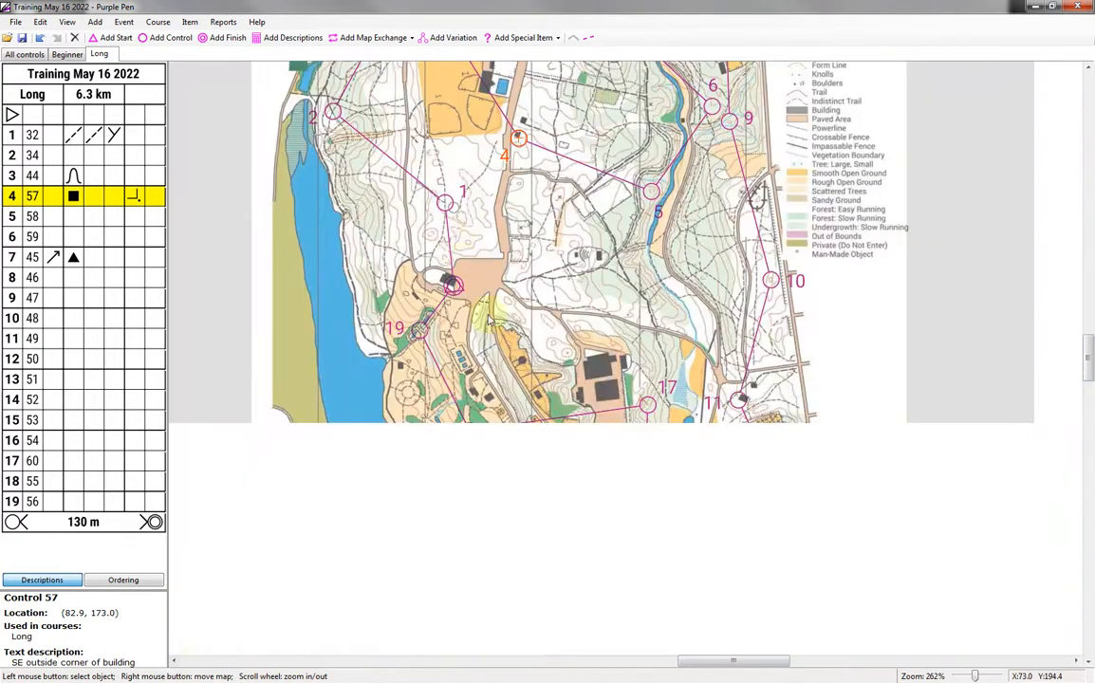
pyautogui.scroll(1, 632, 403)
pyautogui.scroll(1, 632, 403)
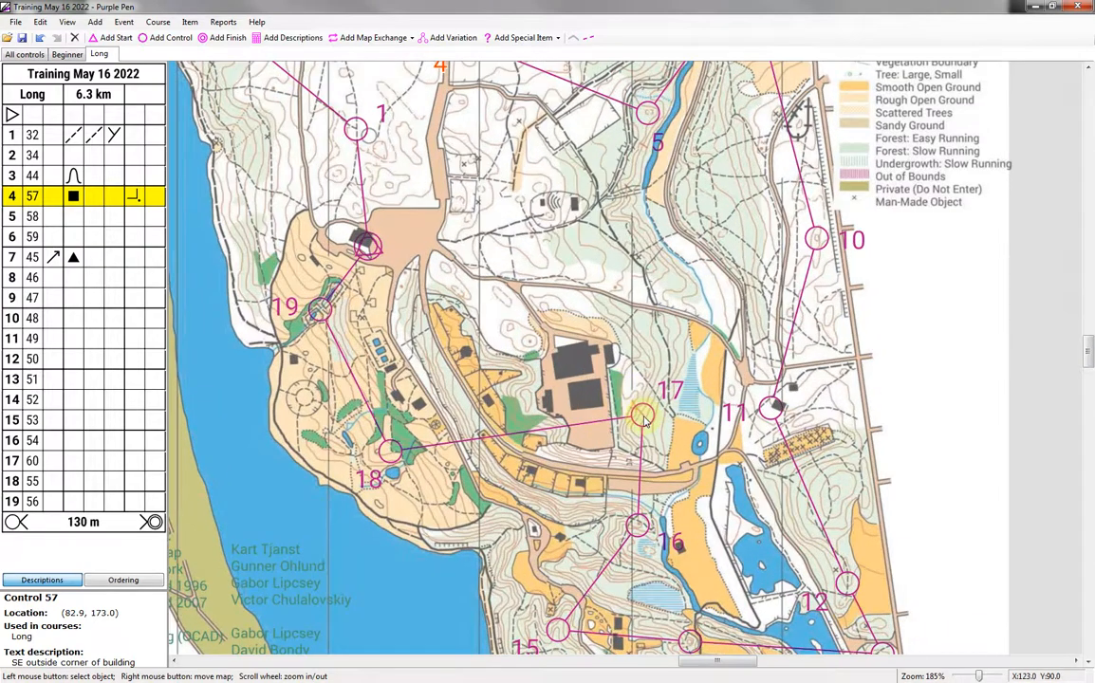
pyautogui.click(640, 412)
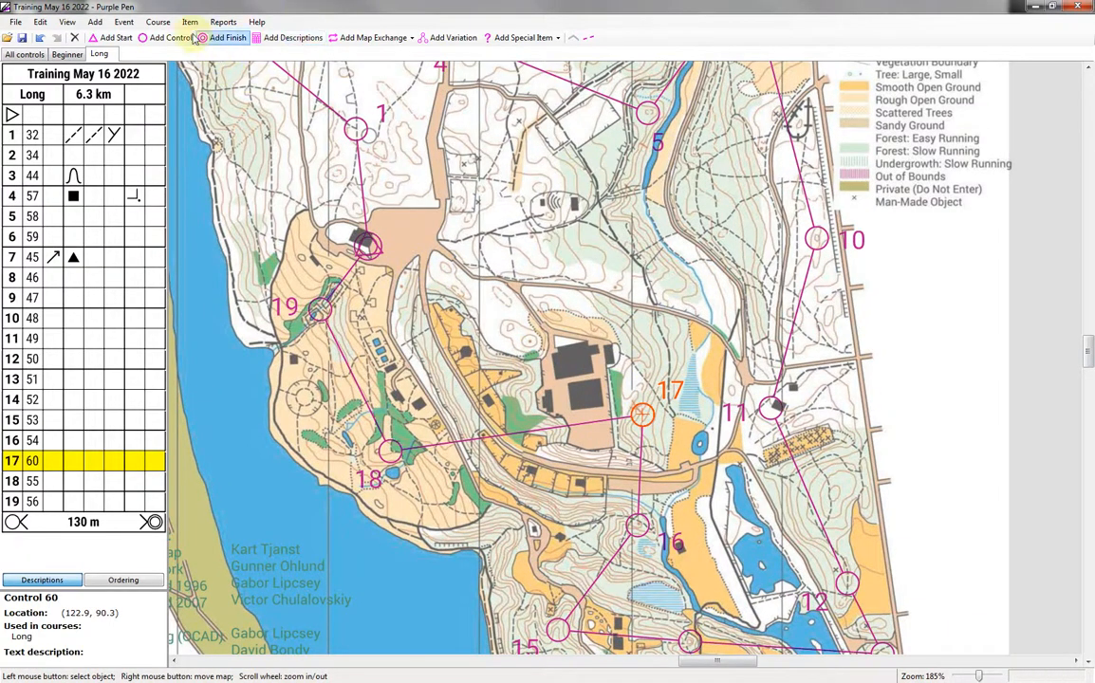
pyautogui.click(164, 39)
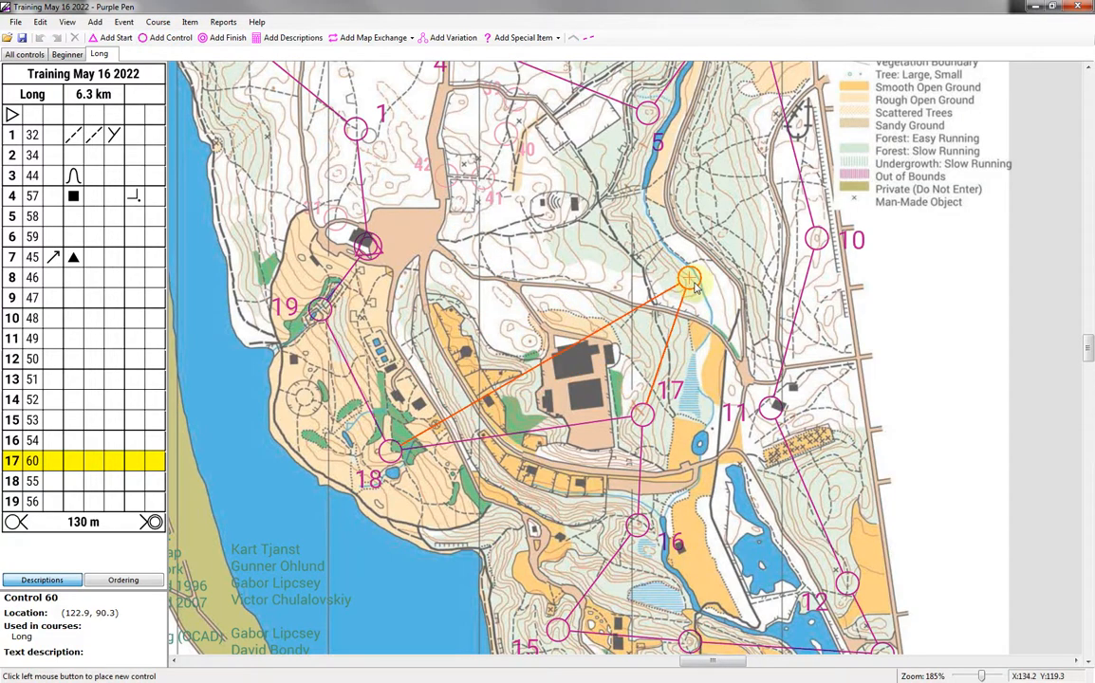
pyautogui.scroll(2, 688, 288)
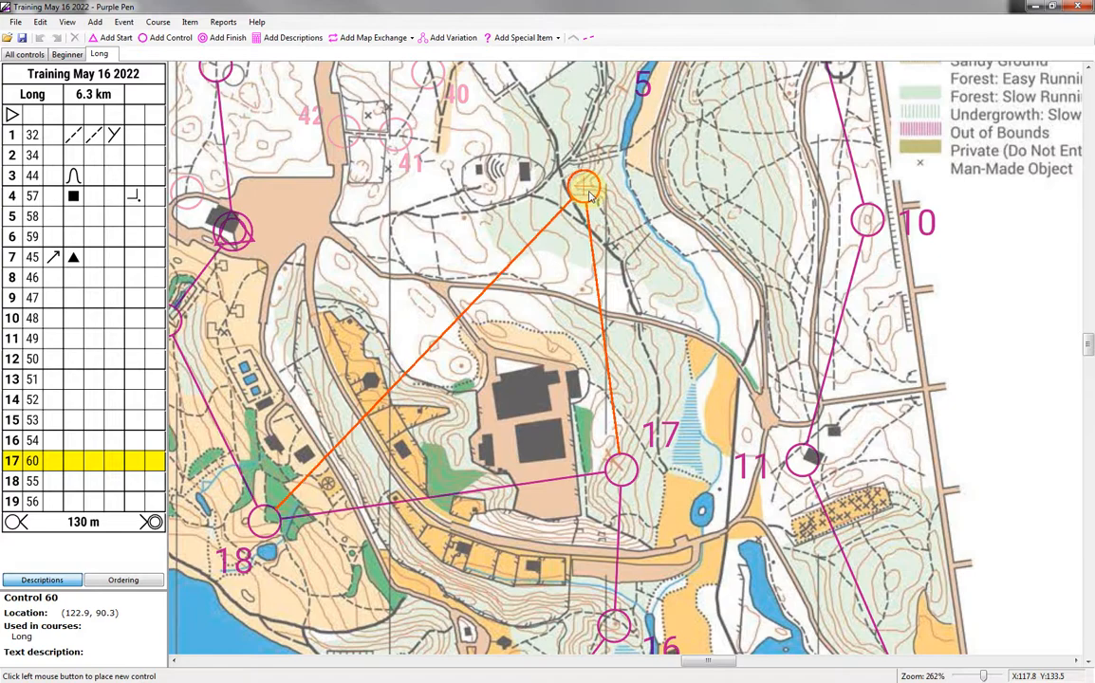
pyautogui.click(587, 191)
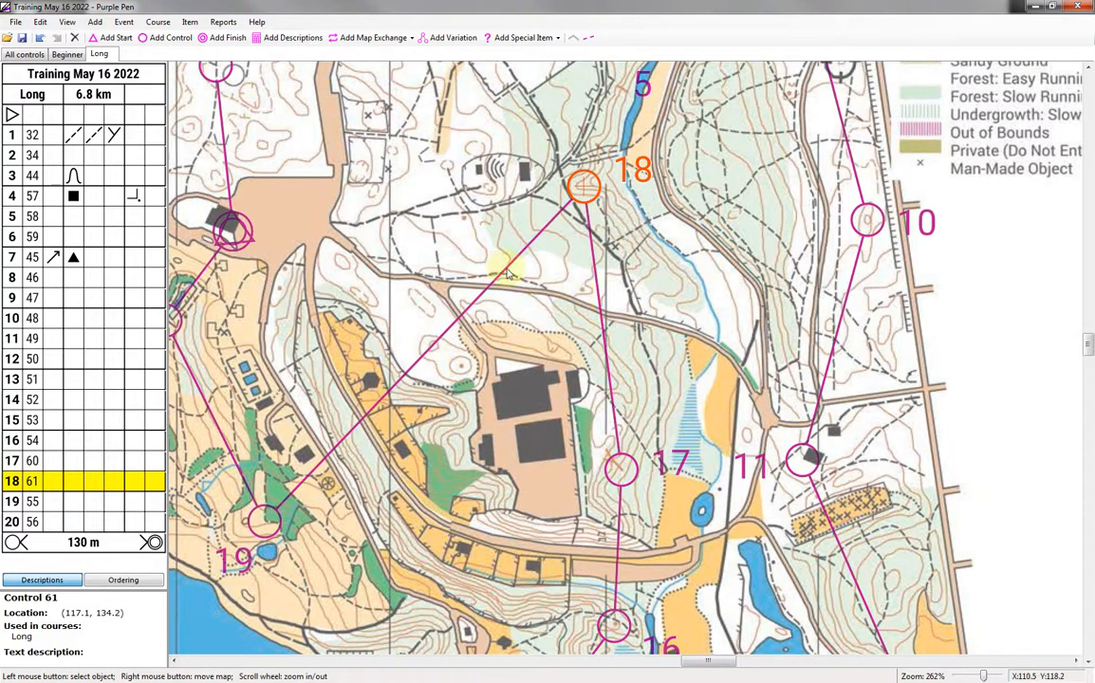
# Step: Insert the Beginner course's existing control 41, west of the amphitheatre, after control 18 in the Long course
pyautogui.moveTo(447, 237); pyautogui.dragTo(449, 391)
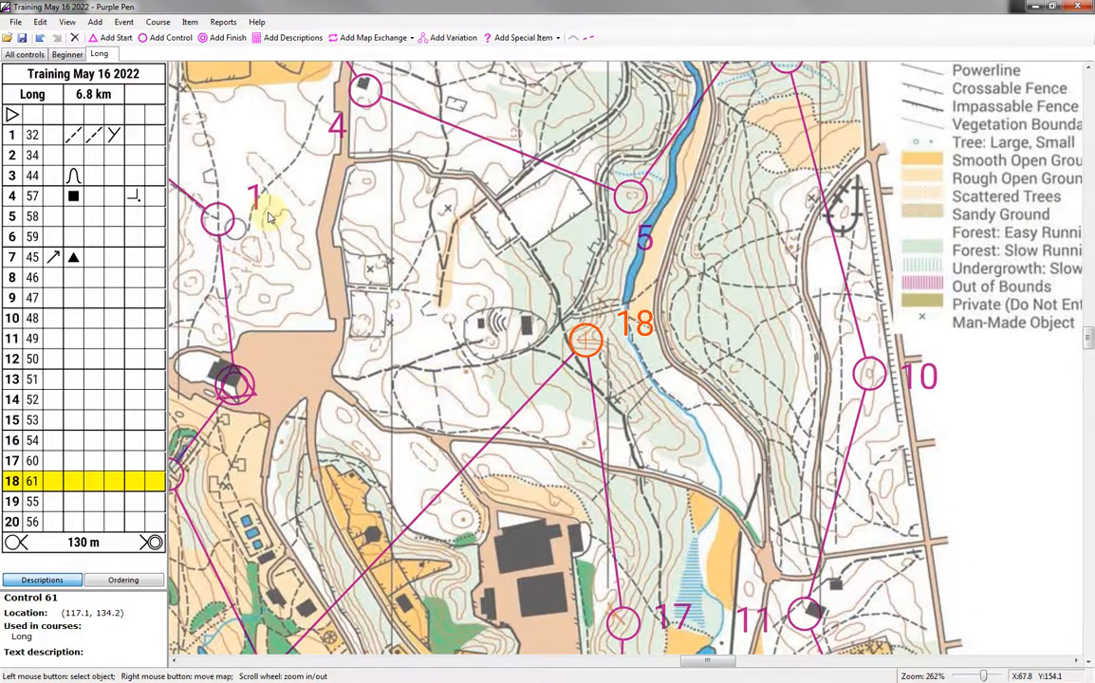
pyautogui.moveTo(349, 256); pyautogui.dragTo(389, 120)
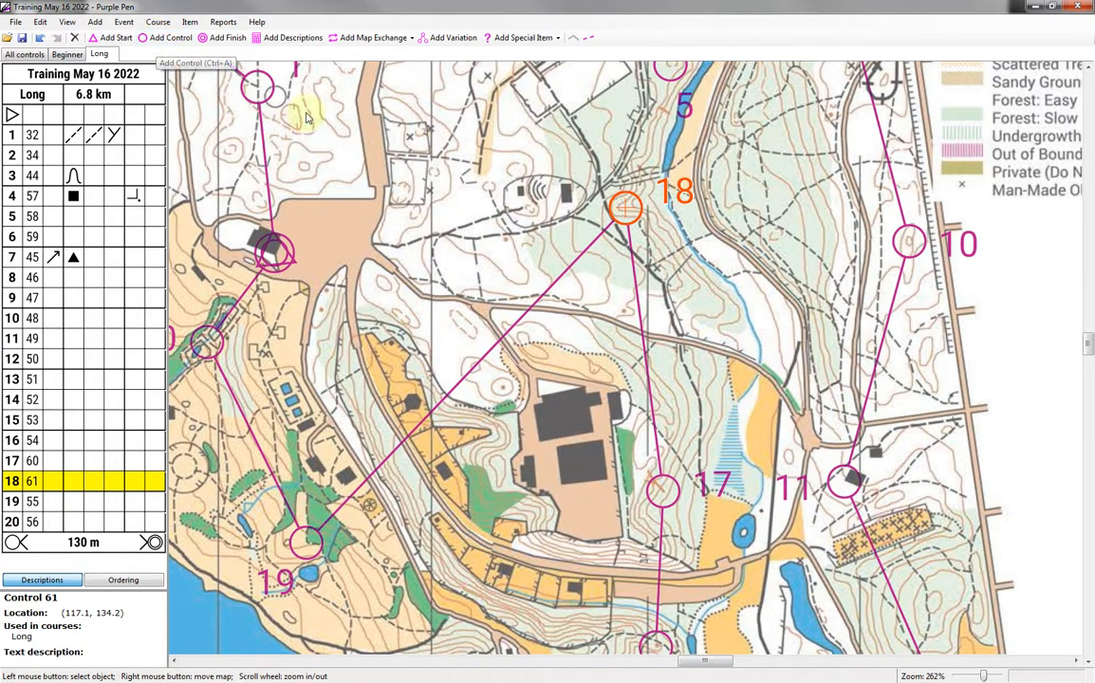
pyautogui.moveTo(642, 230); pyautogui.dragTo(625, 346)
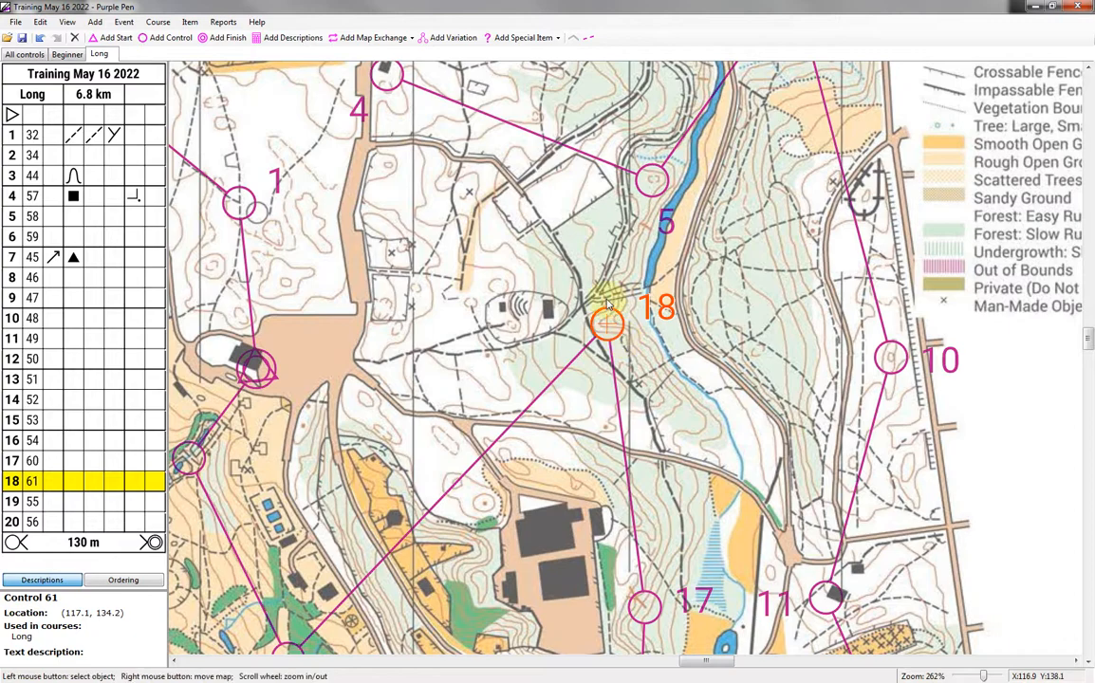
pyautogui.click(163, 38)
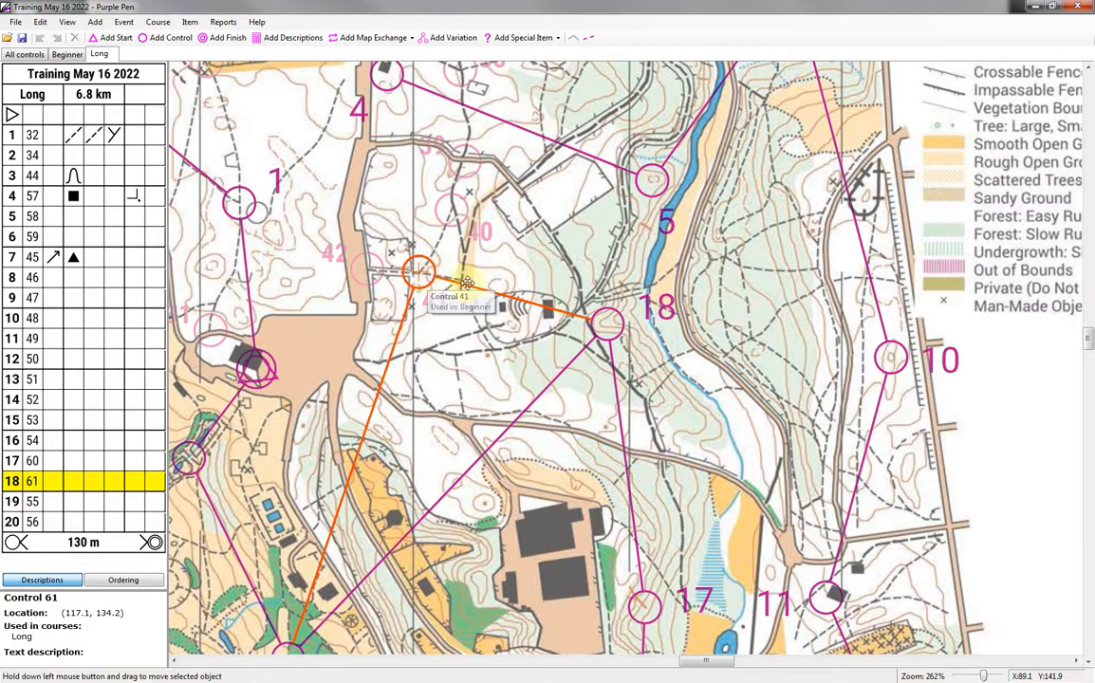
pyautogui.click(428, 275)
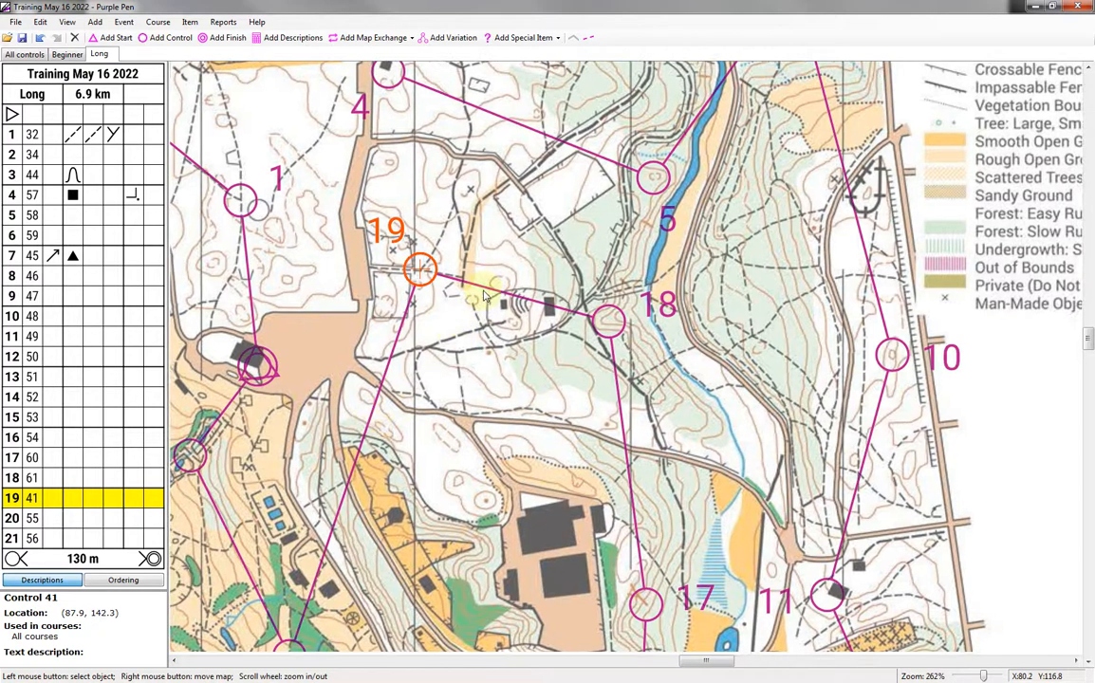
# Step: Insert a control after control 19, at the small green thicket by the northwest side of the large building complex
pyautogui.moveTo(361, 439); pyautogui.dragTo(500, 275)
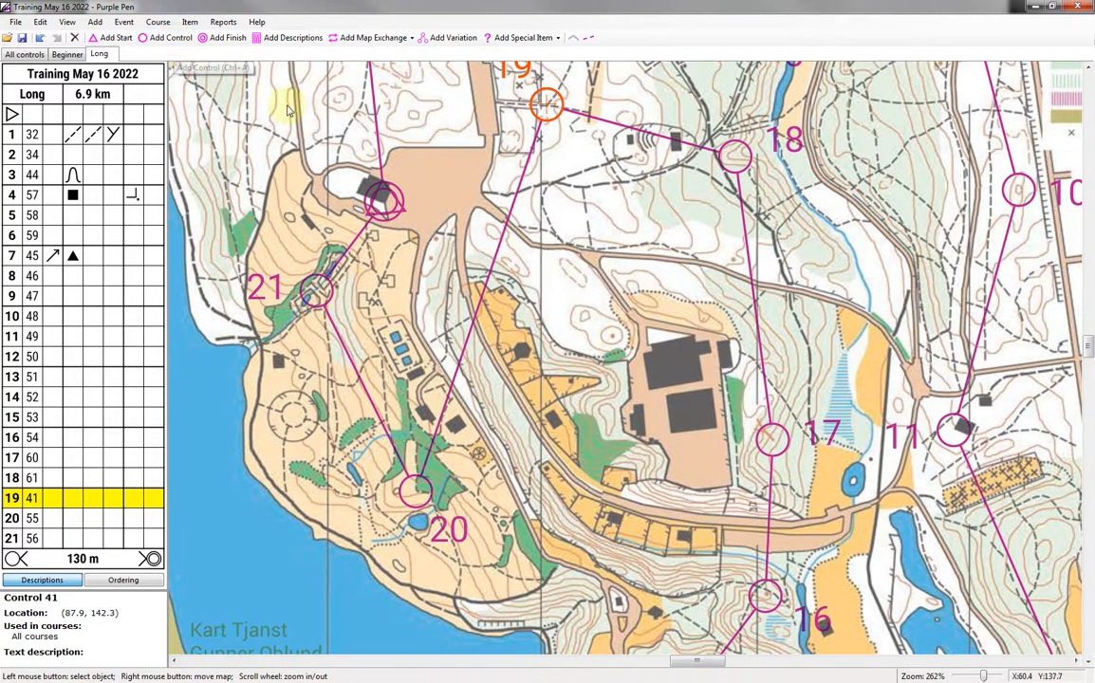
pyautogui.click(171, 37)
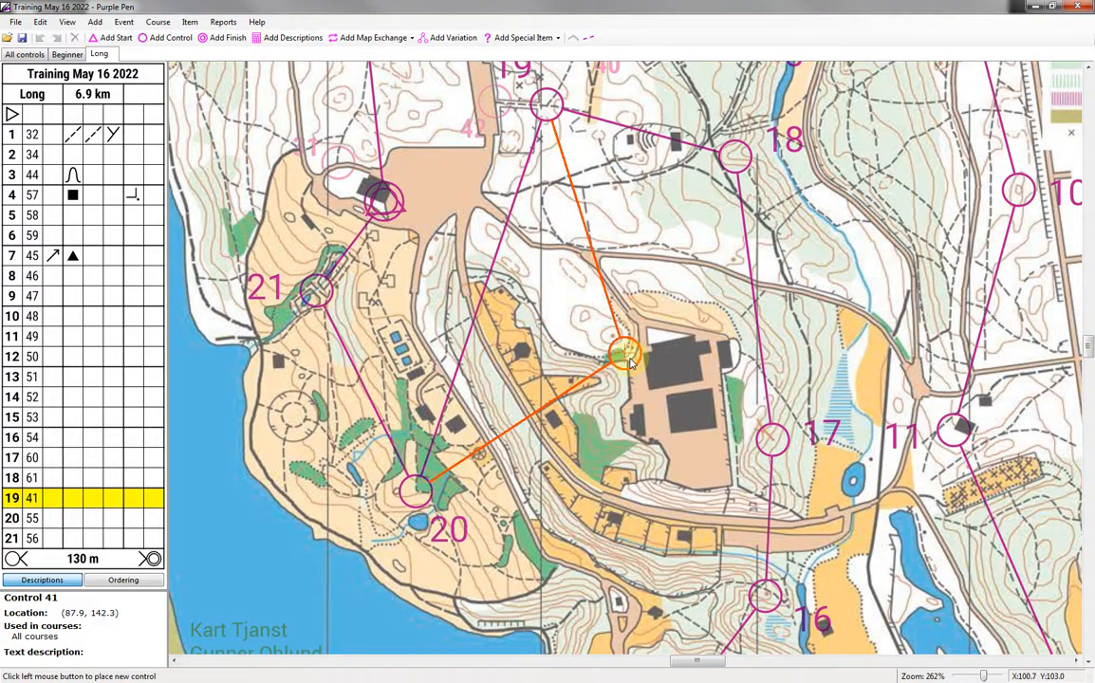
pyautogui.click(626, 357)
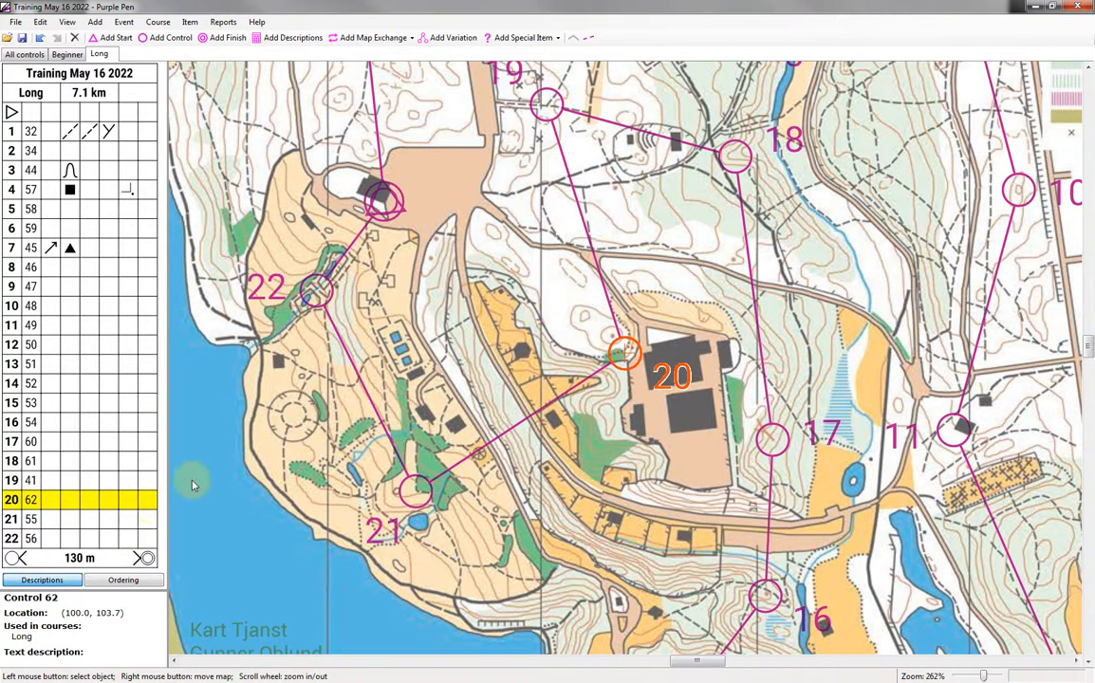
# Step: Describe control 20 as a vegetation boundary, with the flag on its east side
pyautogui.click(74, 508)
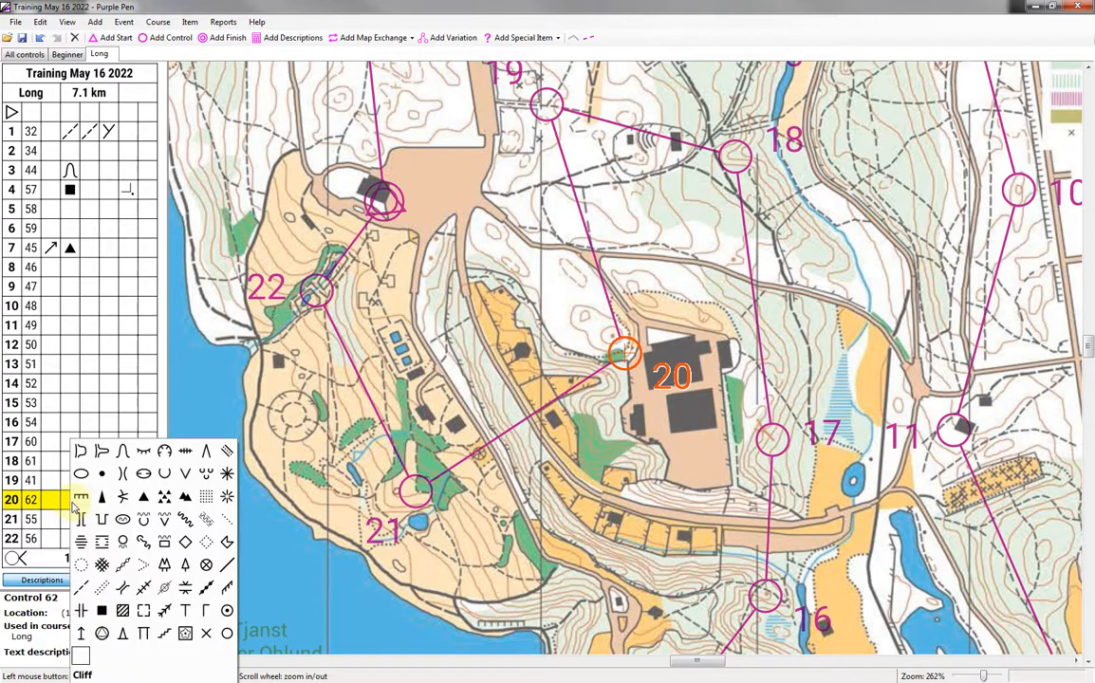
pyautogui.click(145, 572)
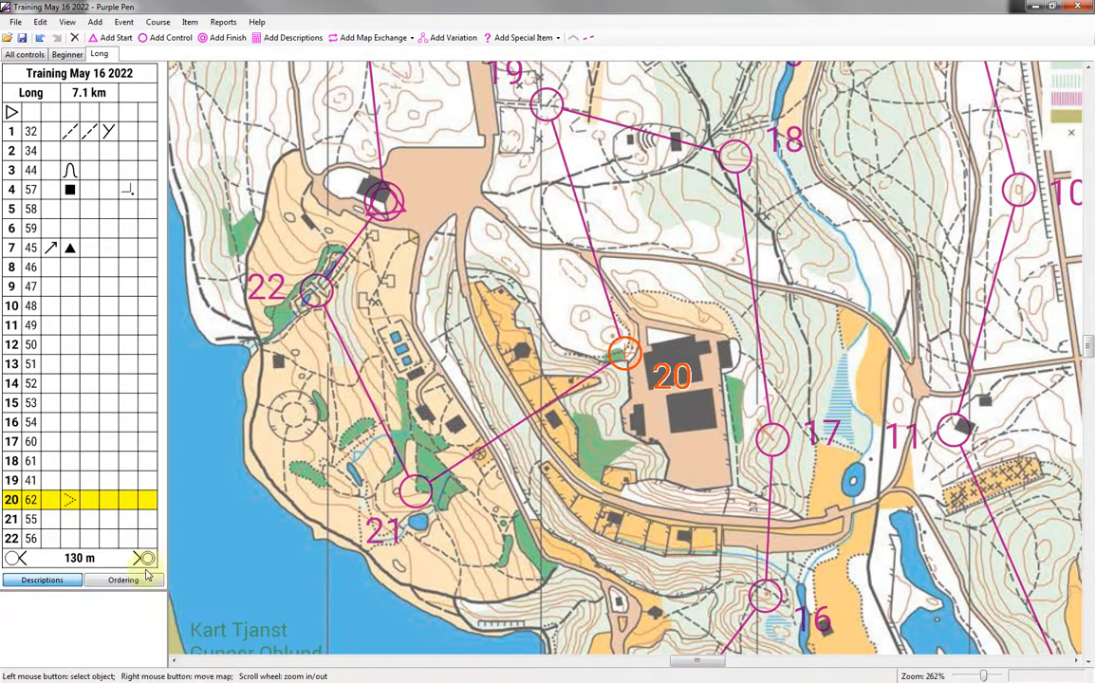
pyautogui.click(128, 503)
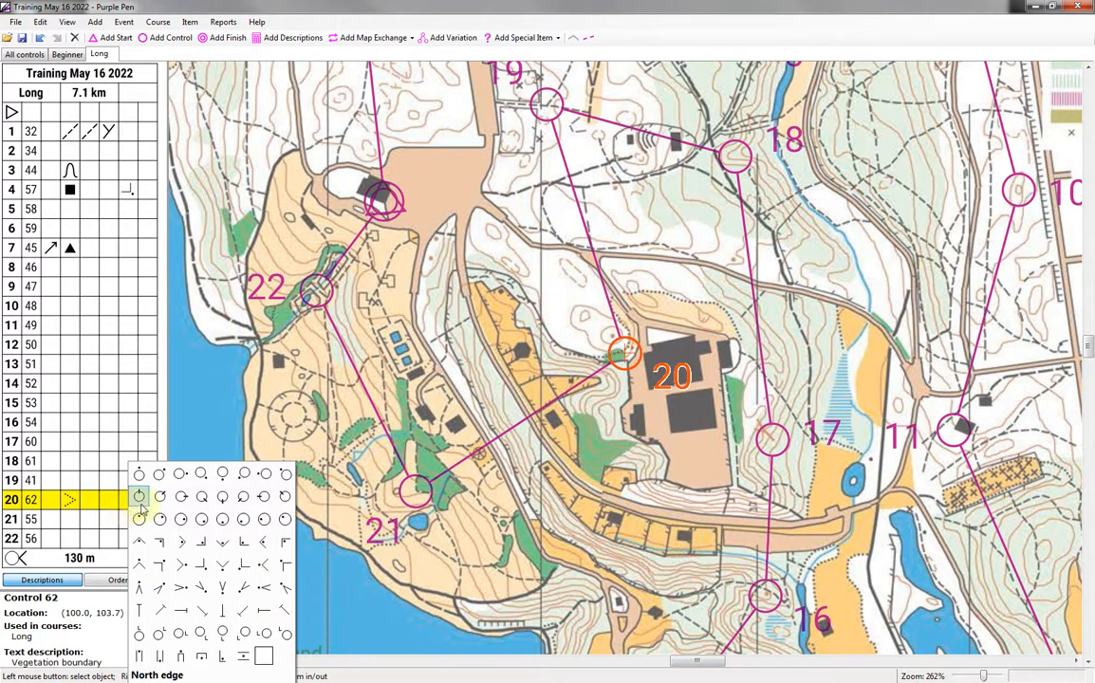
pyautogui.click(181, 475)
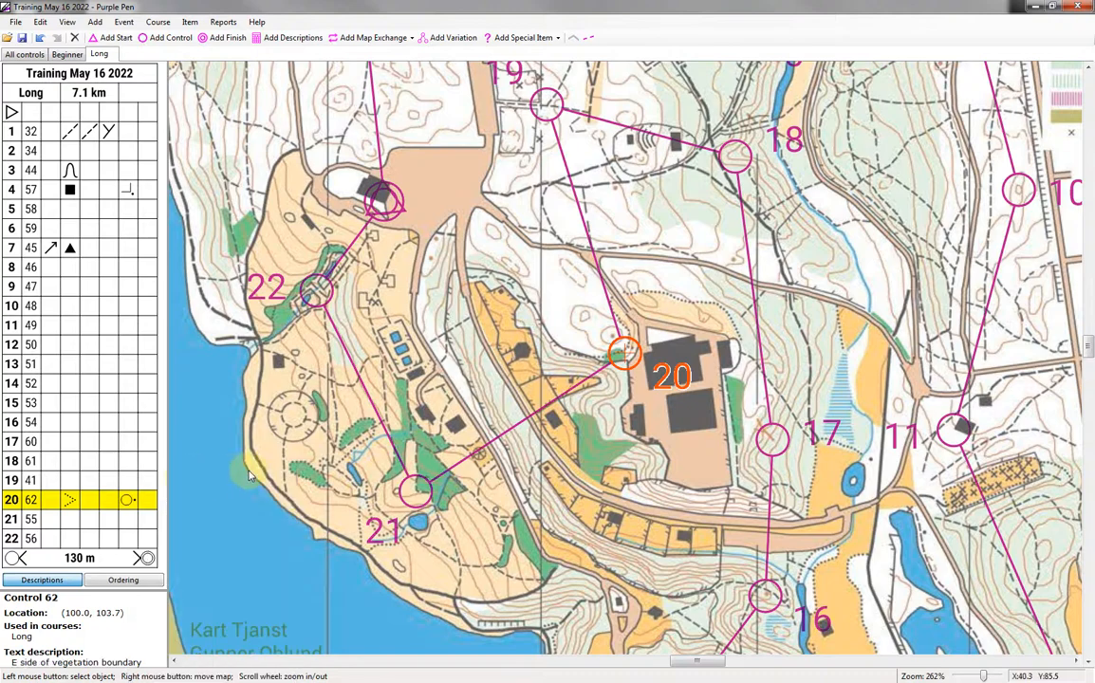
# Step: Describe control 21 as a vegetation boundary, with the flag on its south-west side
pyautogui.click(72, 520)
pyautogui.click(75, 524)
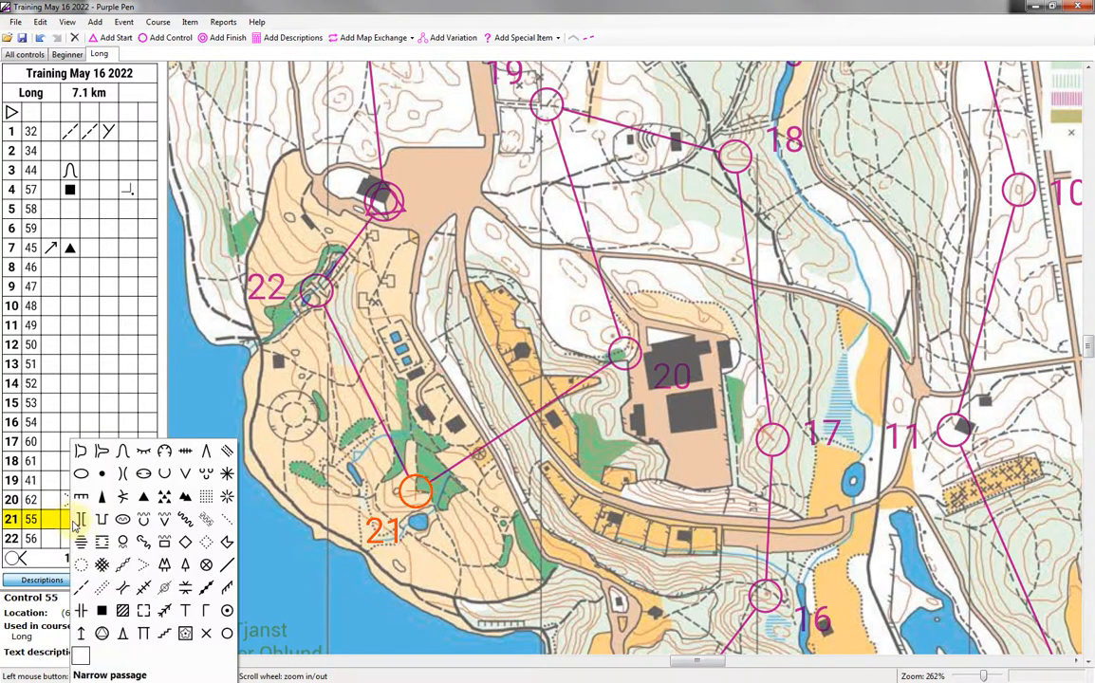
pyautogui.click(143, 565)
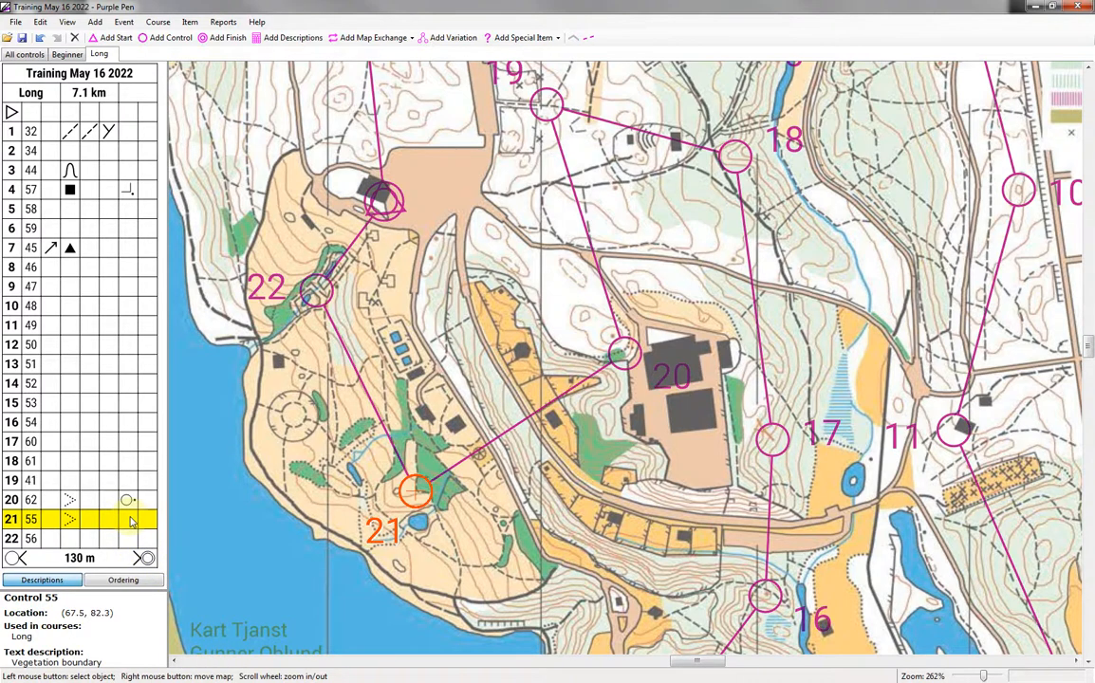
pyautogui.click(132, 522)
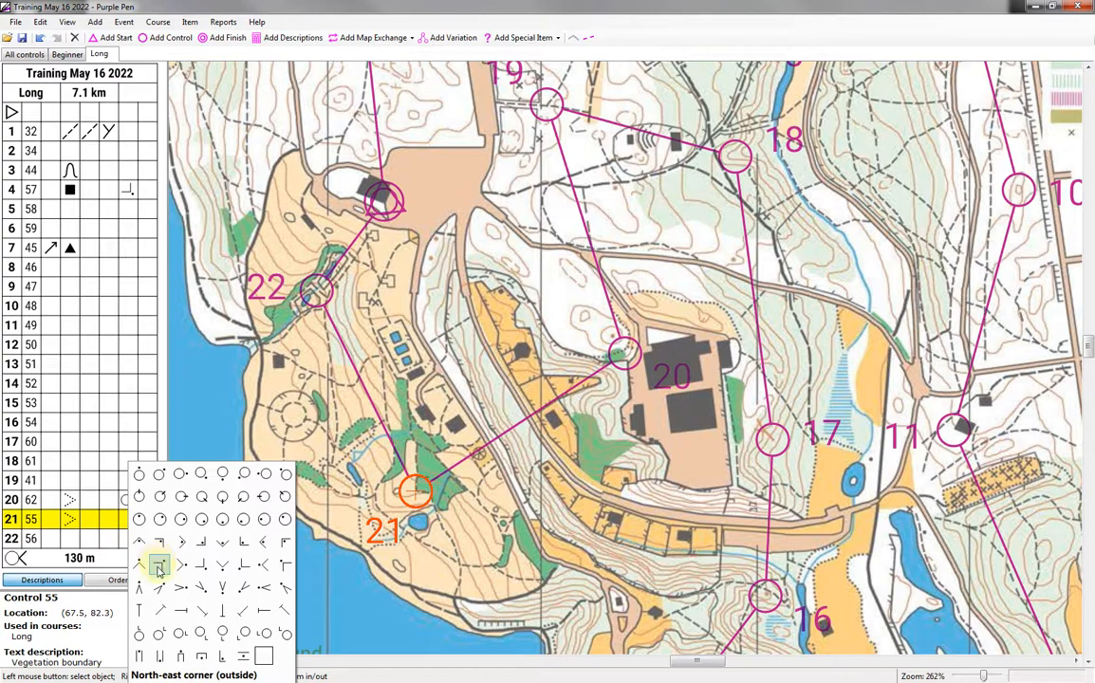
pyautogui.click(245, 477)
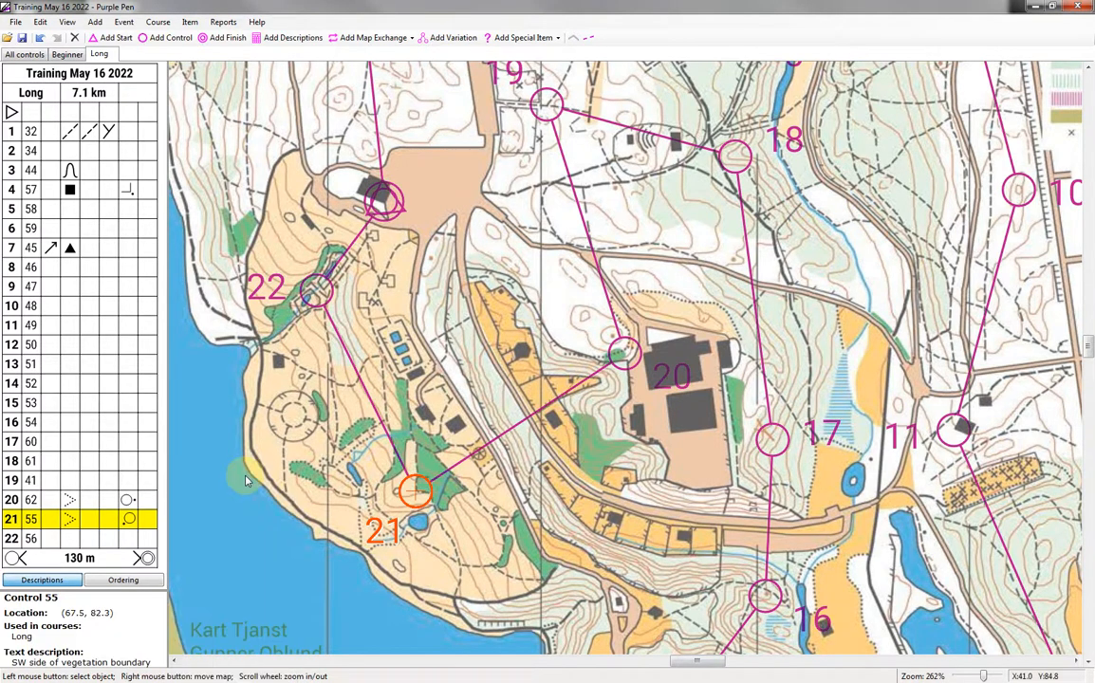
# Step: Describe control 22 of the Long course, beside the narrow pond southwest of the start, as a bridge
pyautogui.click(322, 288)
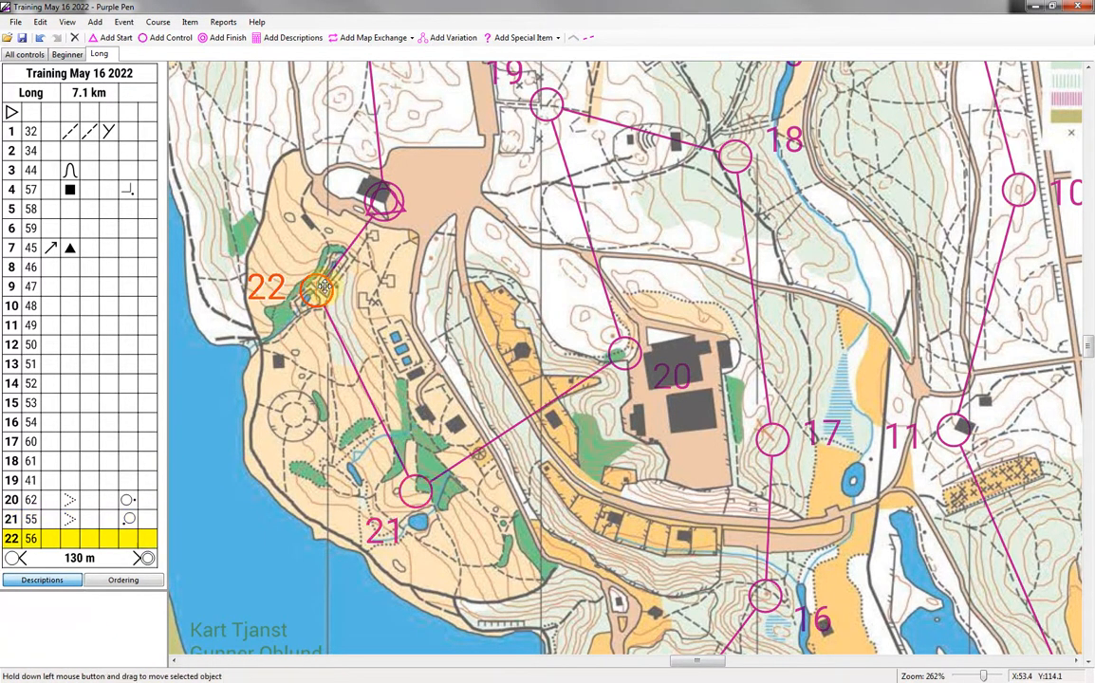
pyautogui.click(70, 542)
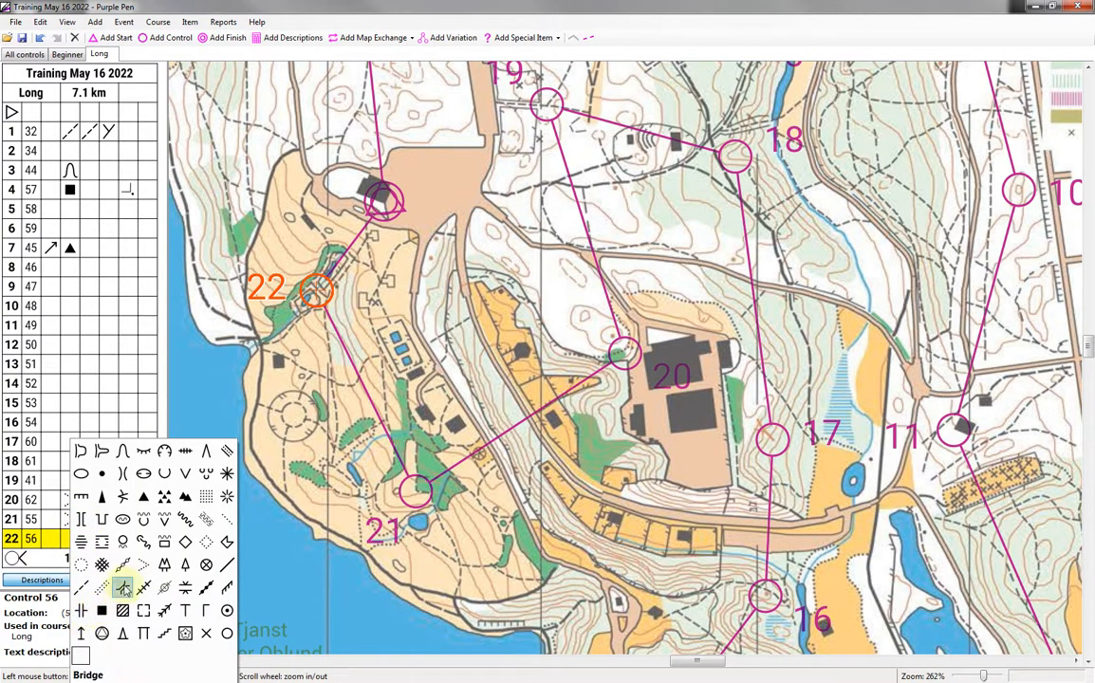
pyautogui.click(123, 588)
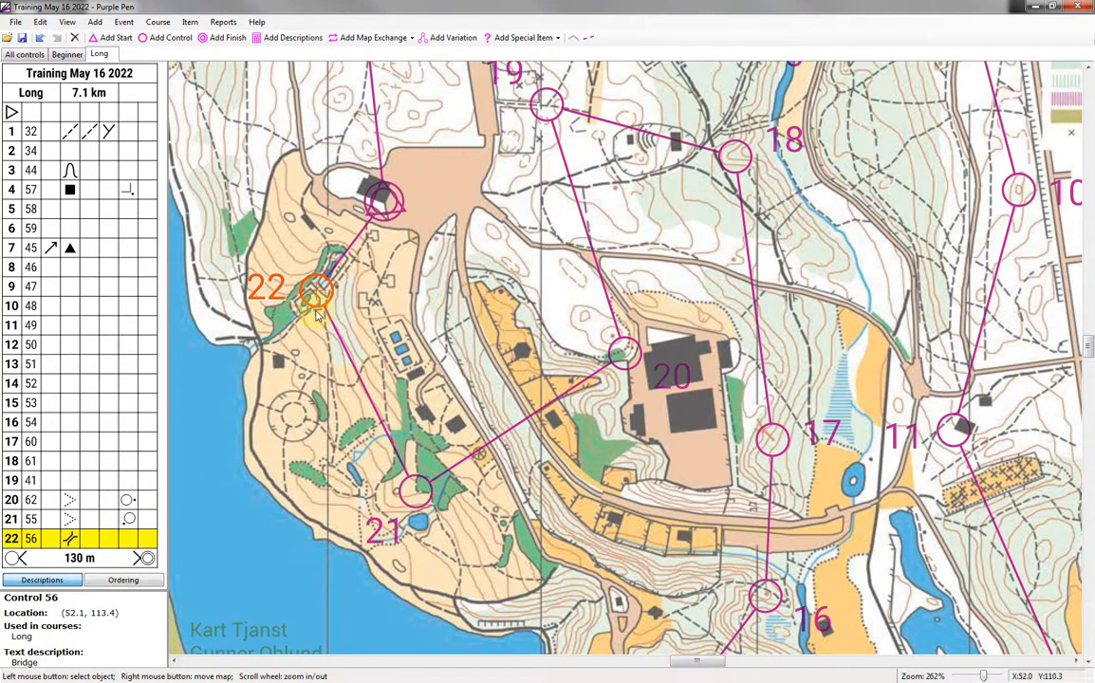
pyautogui.moveTo(316, 314); pyautogui.dragTo(347, 440)
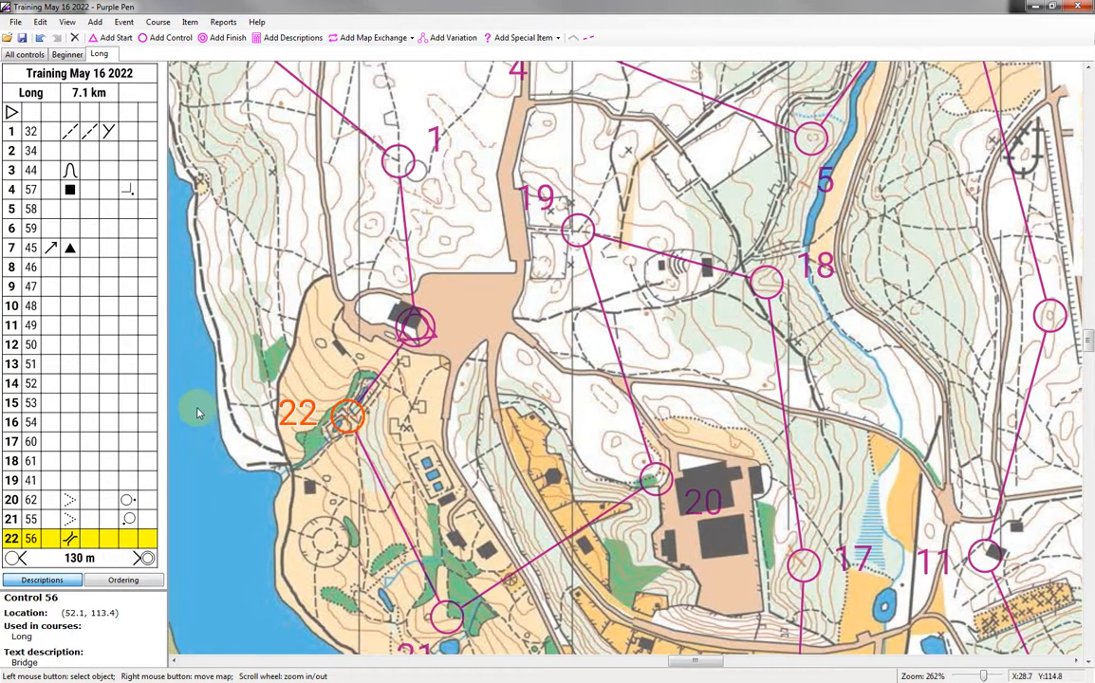
# Step: Delete control 12 (code 50), by the ponds in the map's southeast, from the Long course and the control collection
pyautogui.scroll(-1, 342, 342)
pyautogui.scroll(-1, 406, 313)
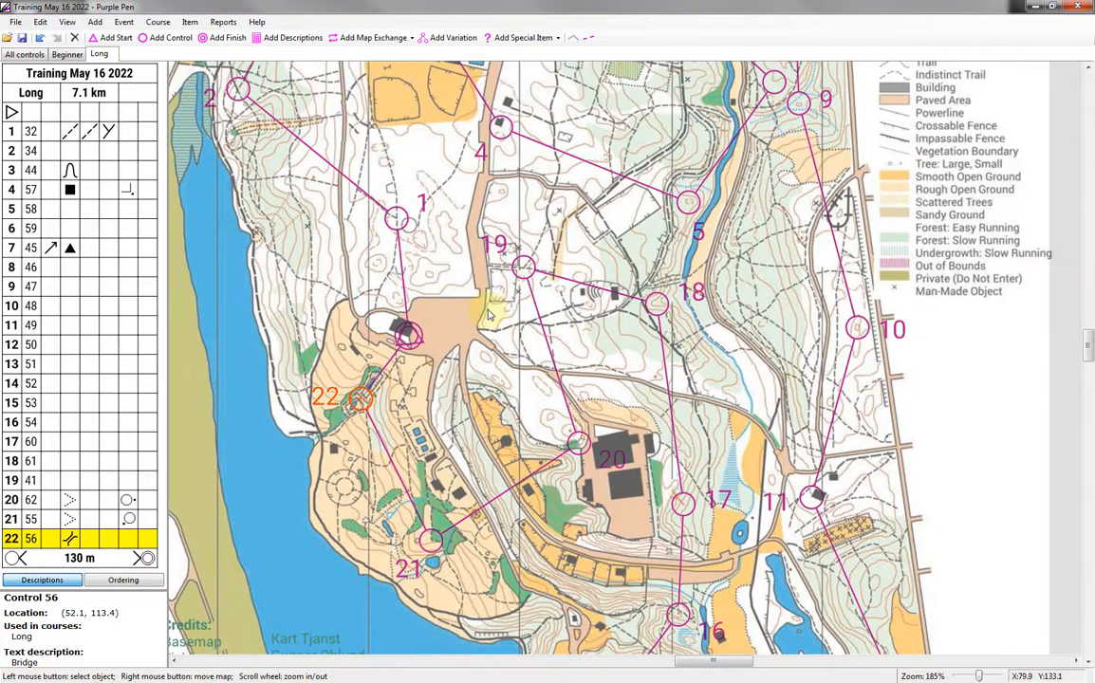
pyautogui.scroll(-2, 479, 314)
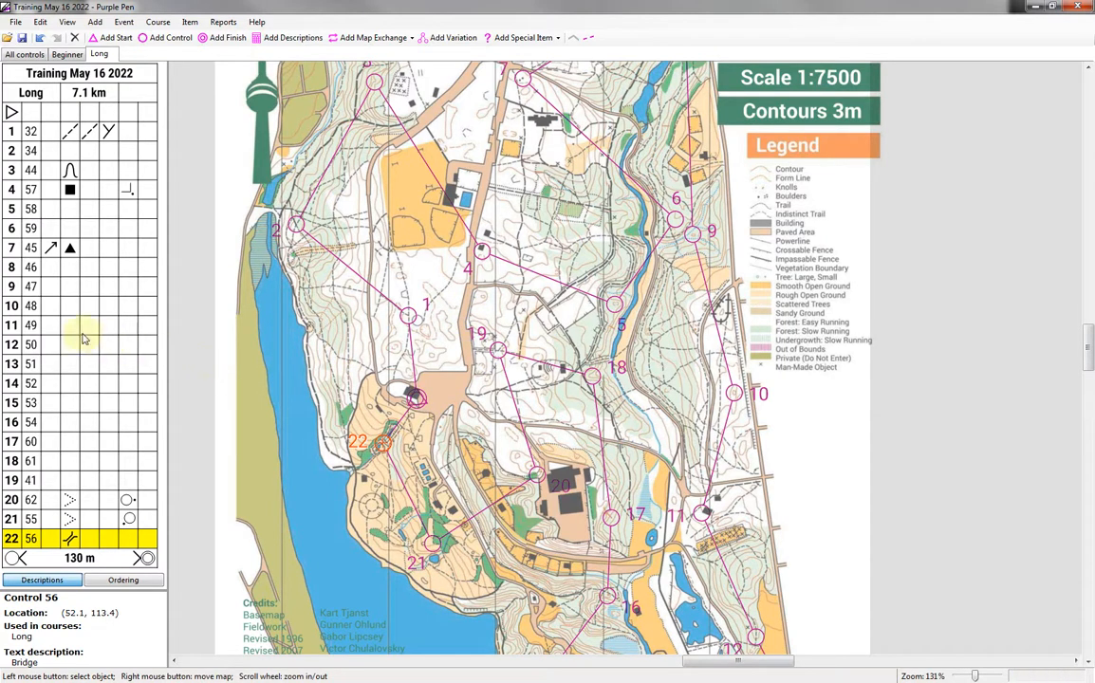
pyautogui.moveTo(427, 261); pyautogui.dragTo(368, 154)
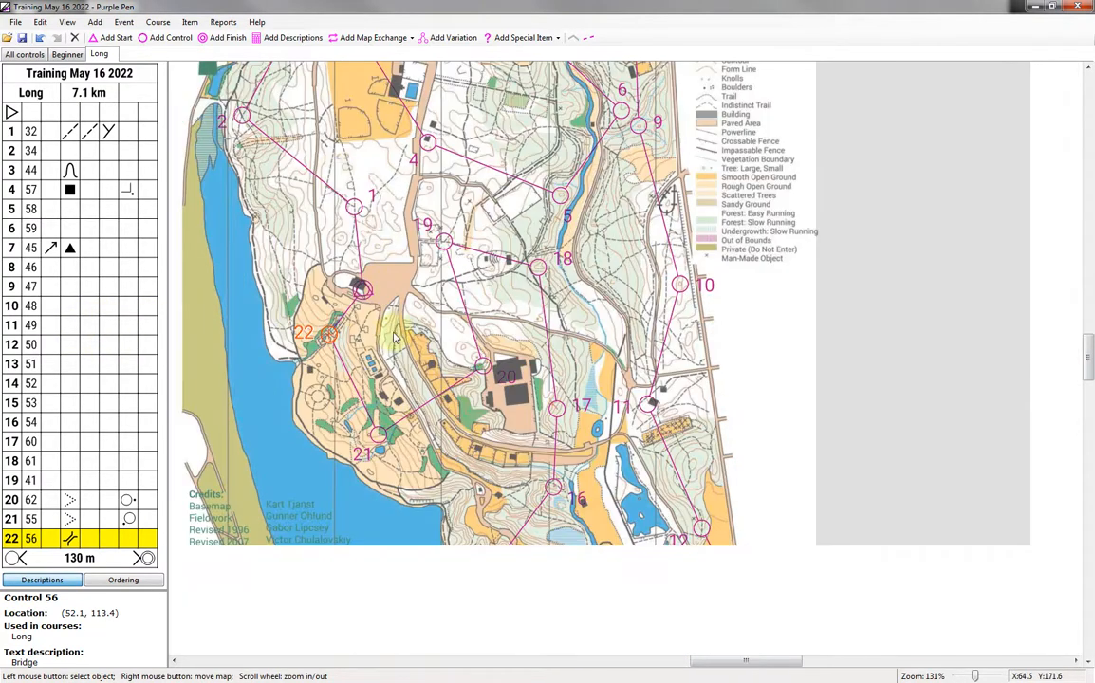
pyautogui.moveTo(389, 363); pyautogui.dragTo(365, 337)
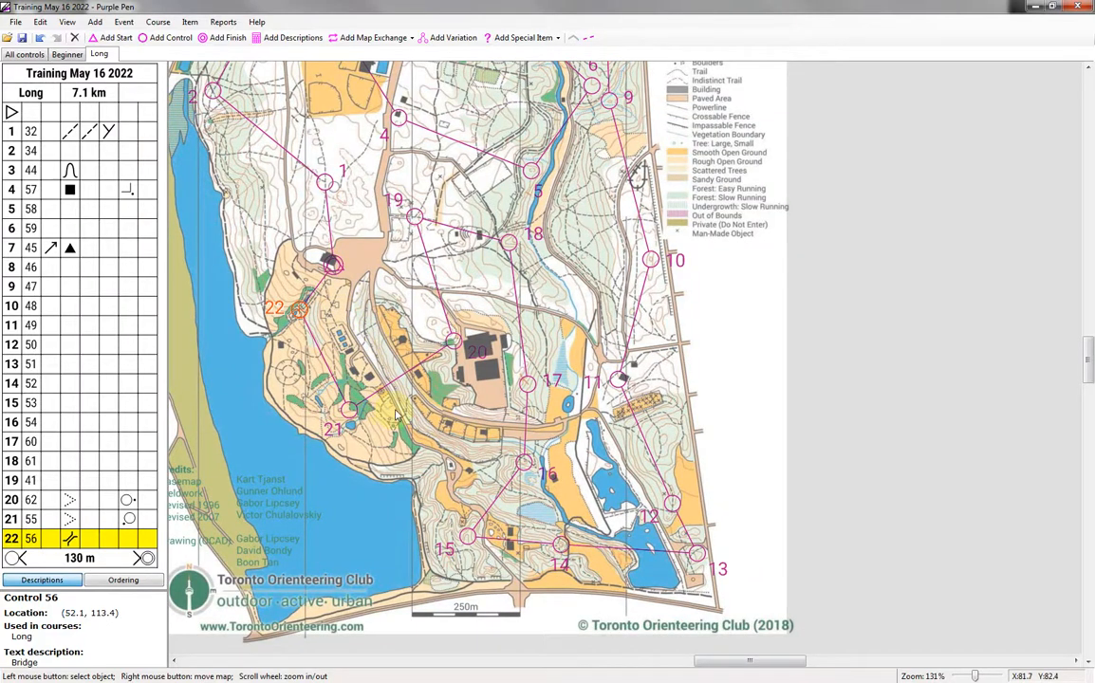
pyautogui.click(674, 509)
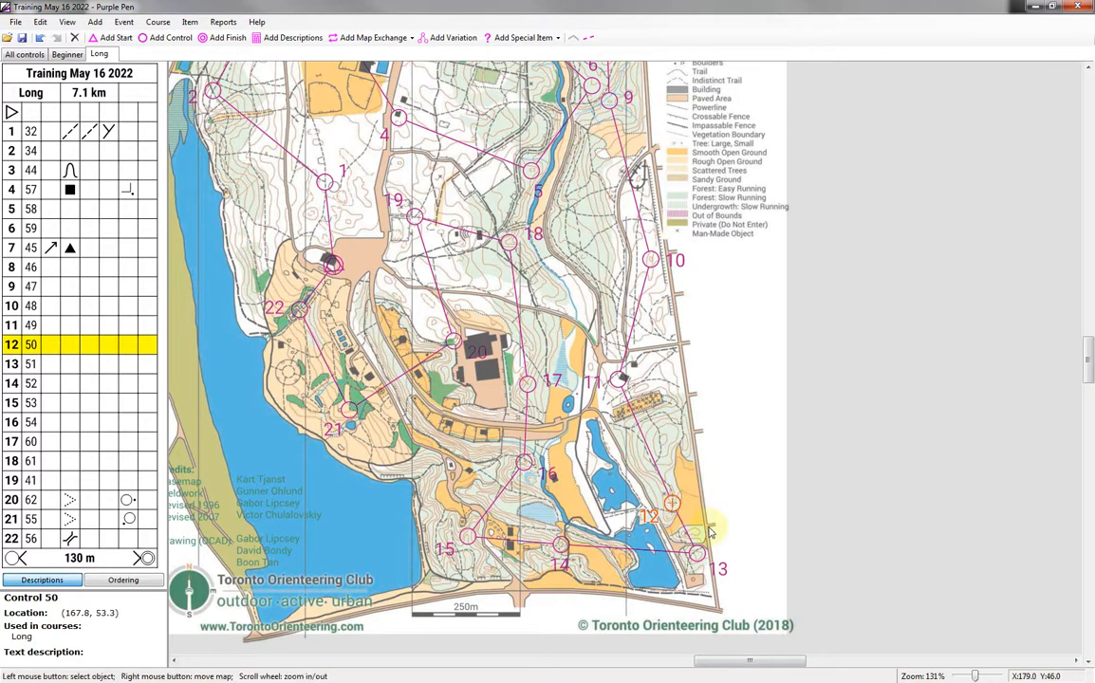
pyautogui.press('Delete')
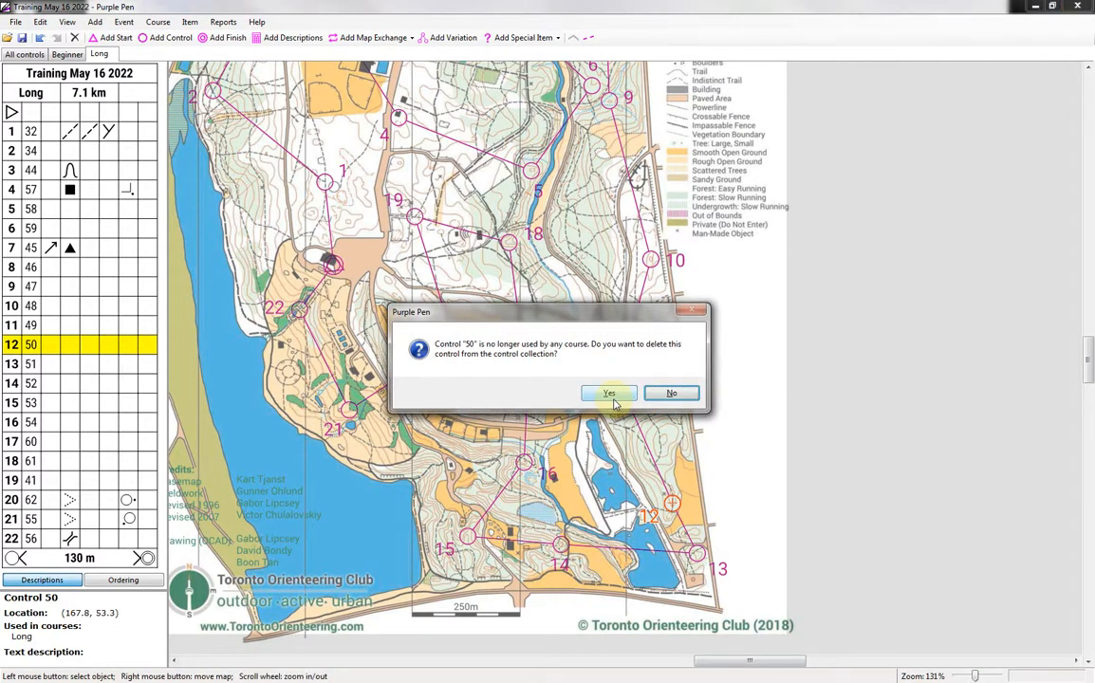
pyautogui.click(611, 394)
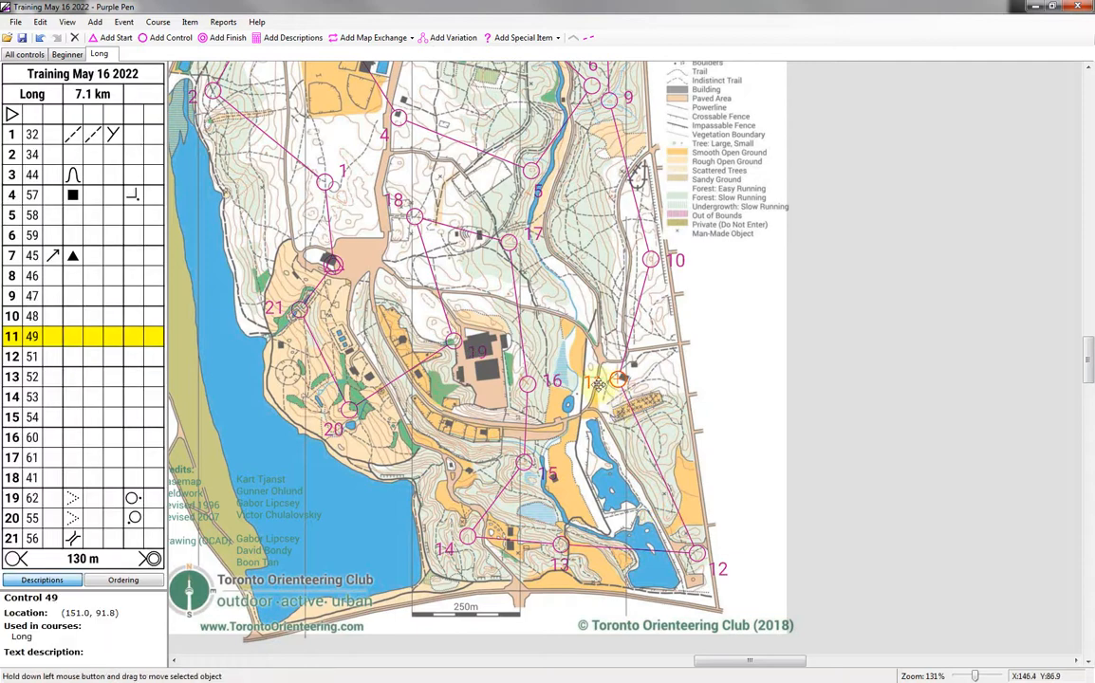
# Step: Delete control 15 (code 54), south of the large building complex, from the Long course and the control collection
pyautogui.scroll(3, 532, 313)
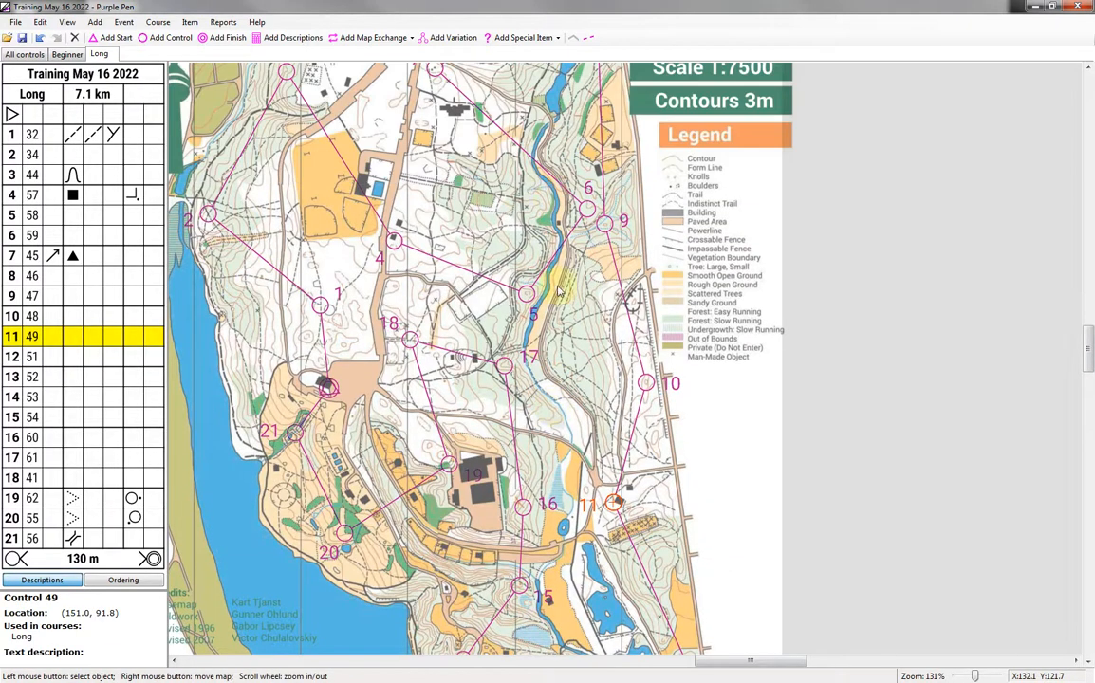
pyautogui.scroll(3, 560, 292)
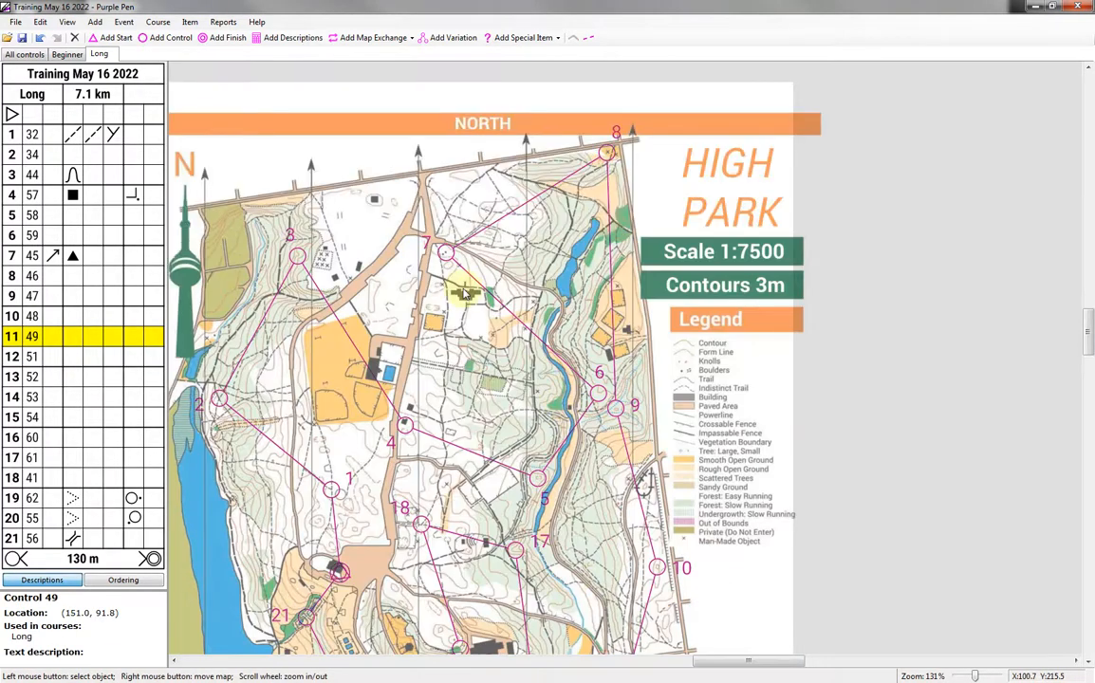
pyautogui.scroll(-2, 464, 294)
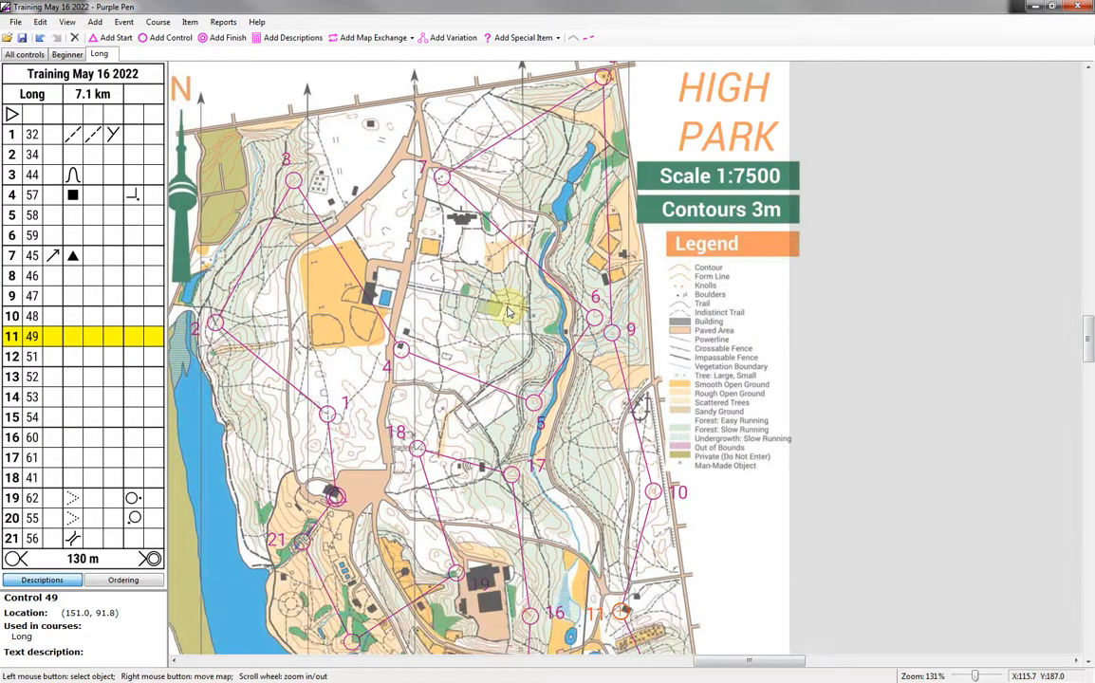
pyautogui.scroll(-3, 512, 322)
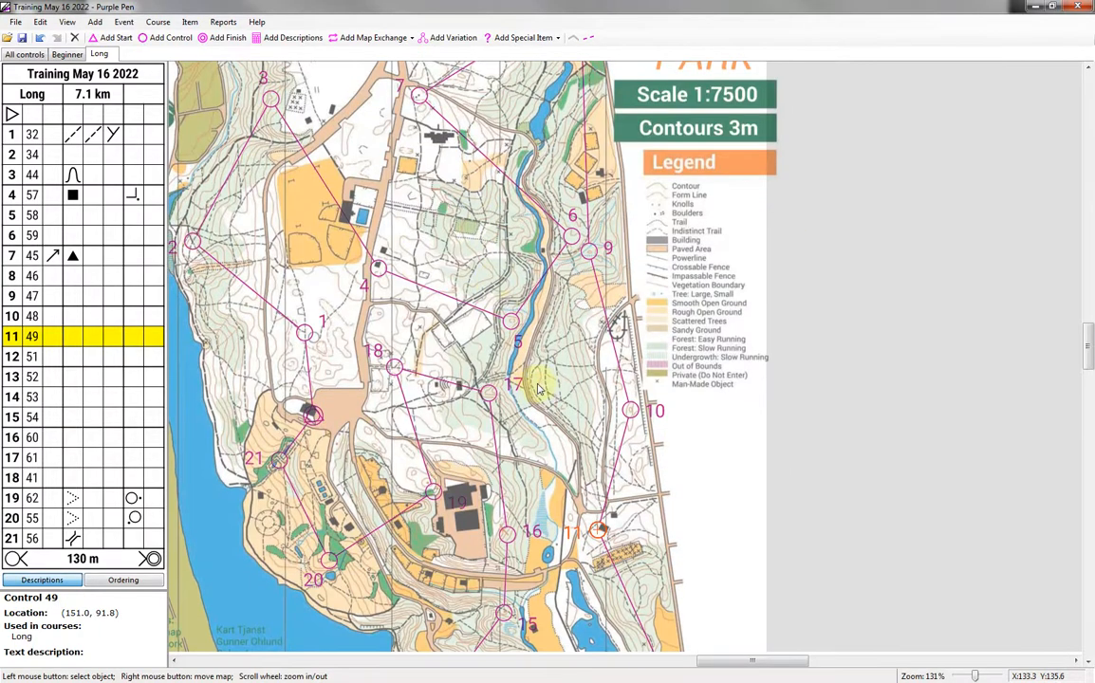
pyautogui.scroll(-2, 525, 376)
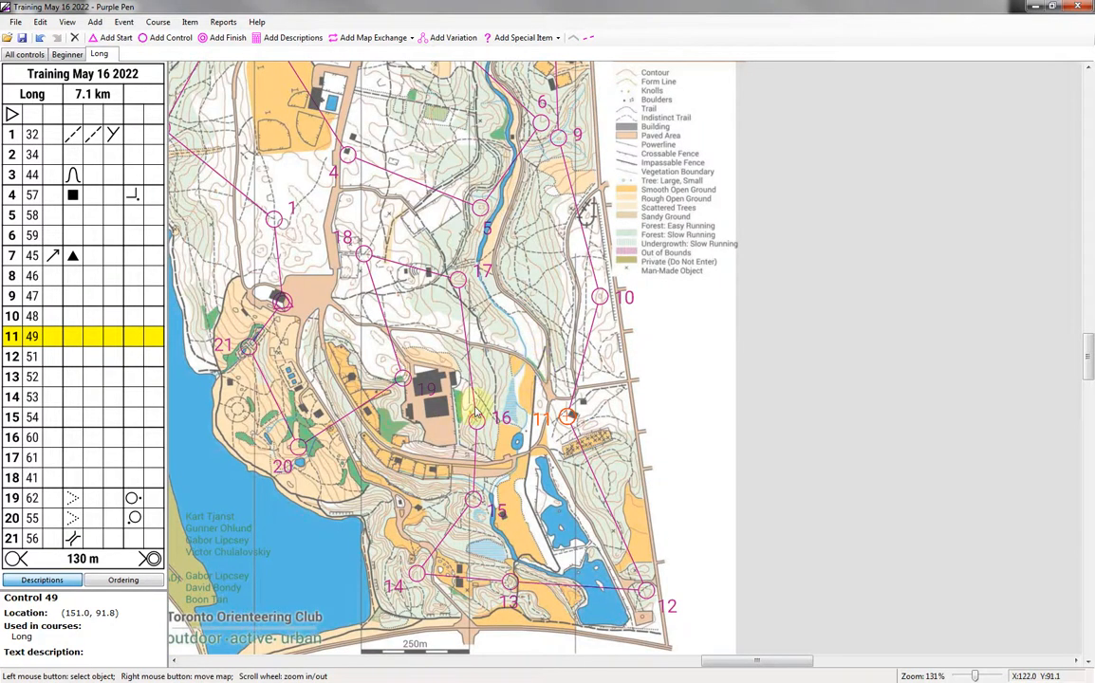
pyautogui.click(473, 505)
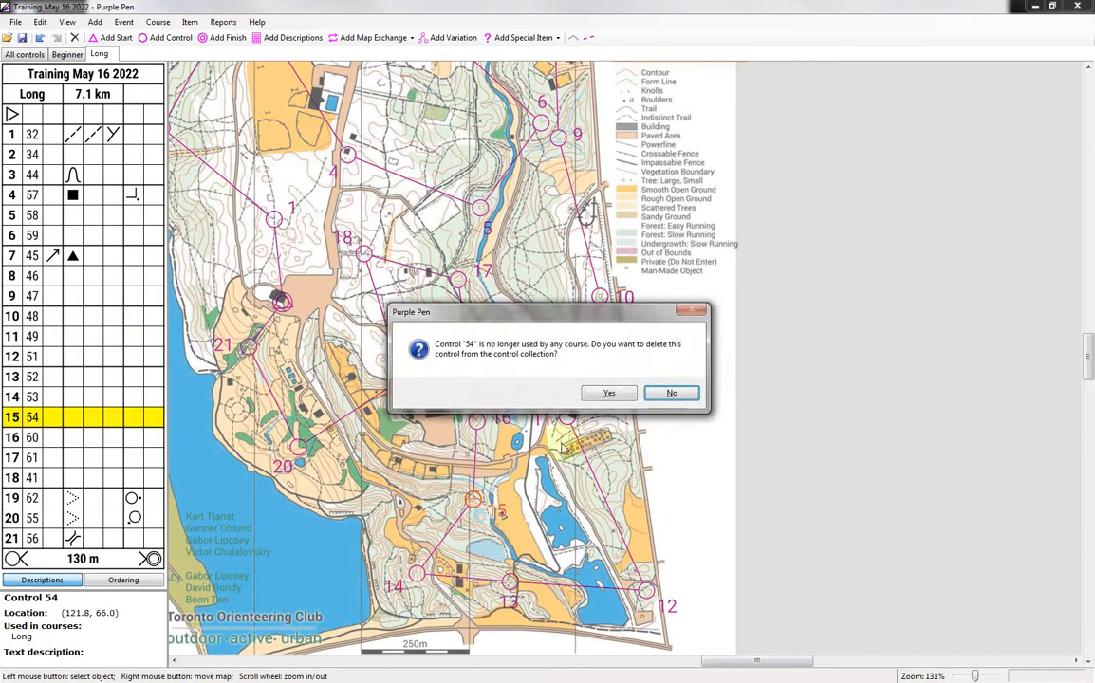
pyautogui.click(608, 390)
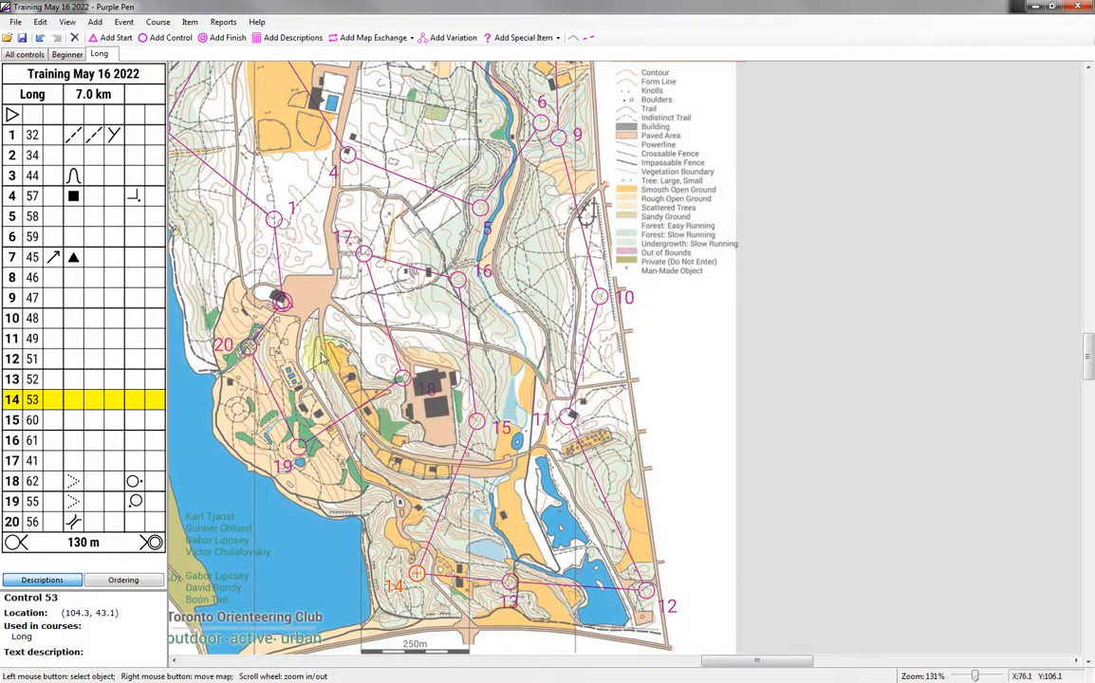
# Step: Place the Long course's control descriptions as a single column over the map's southwest lake area, with a line height of about 5.4 mm
pyautogui.moveTo(414, 255); pyautogui.dragTo(444, 337)
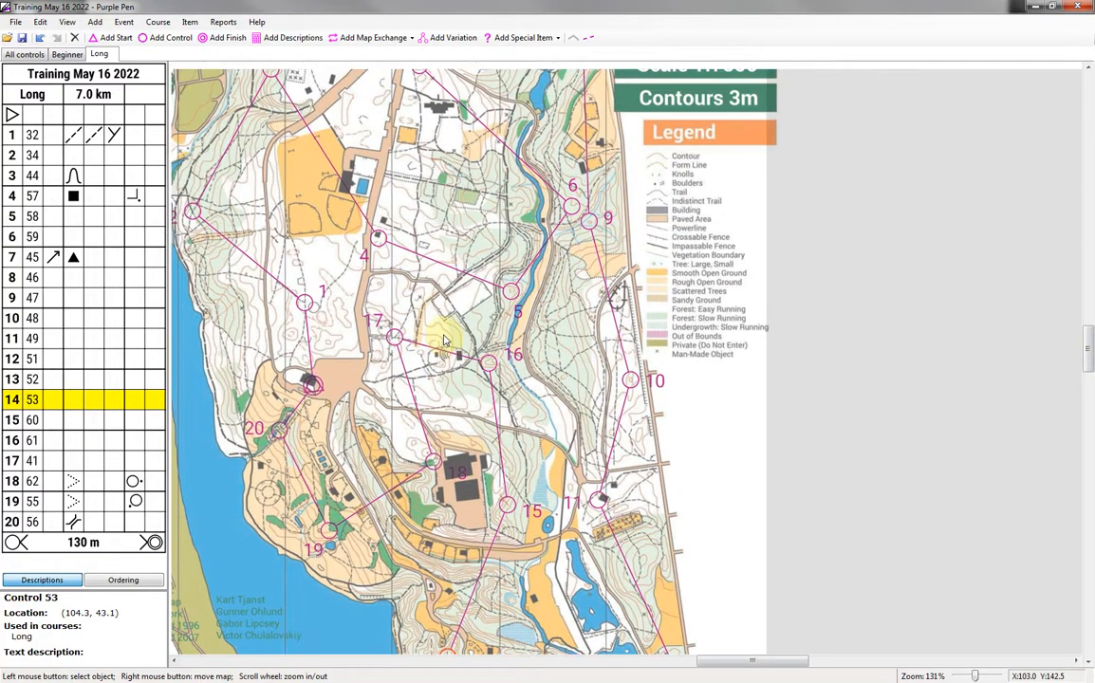
pyautogui.scroll(-2, 378, 354)
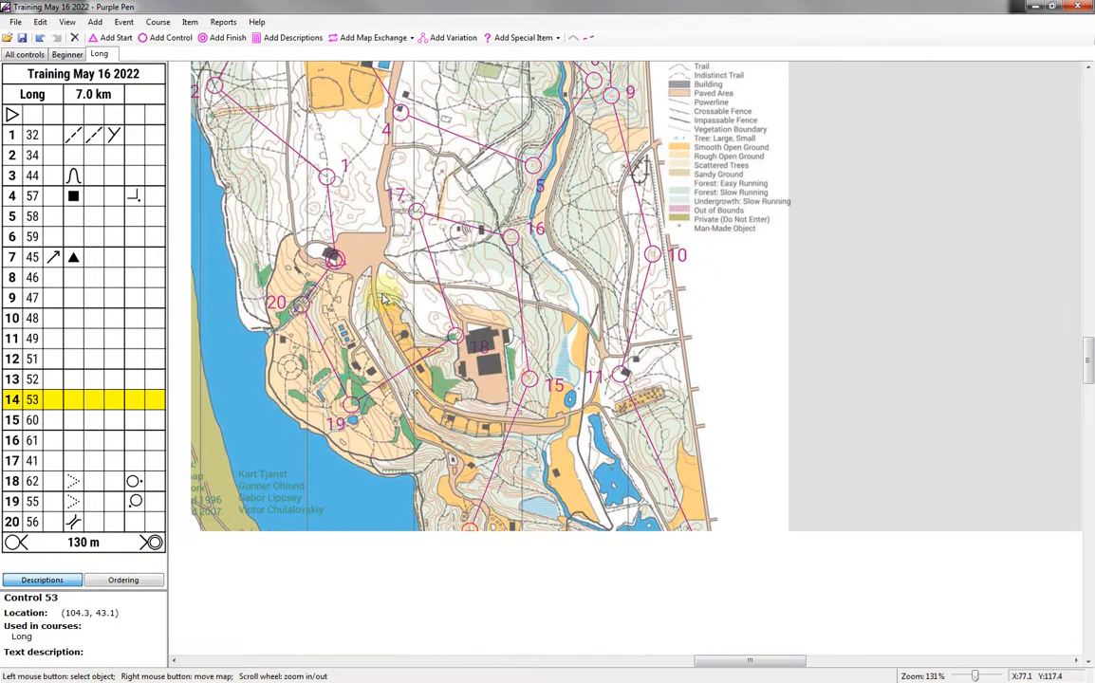
pyautogui.scroll(2, 382, 347)
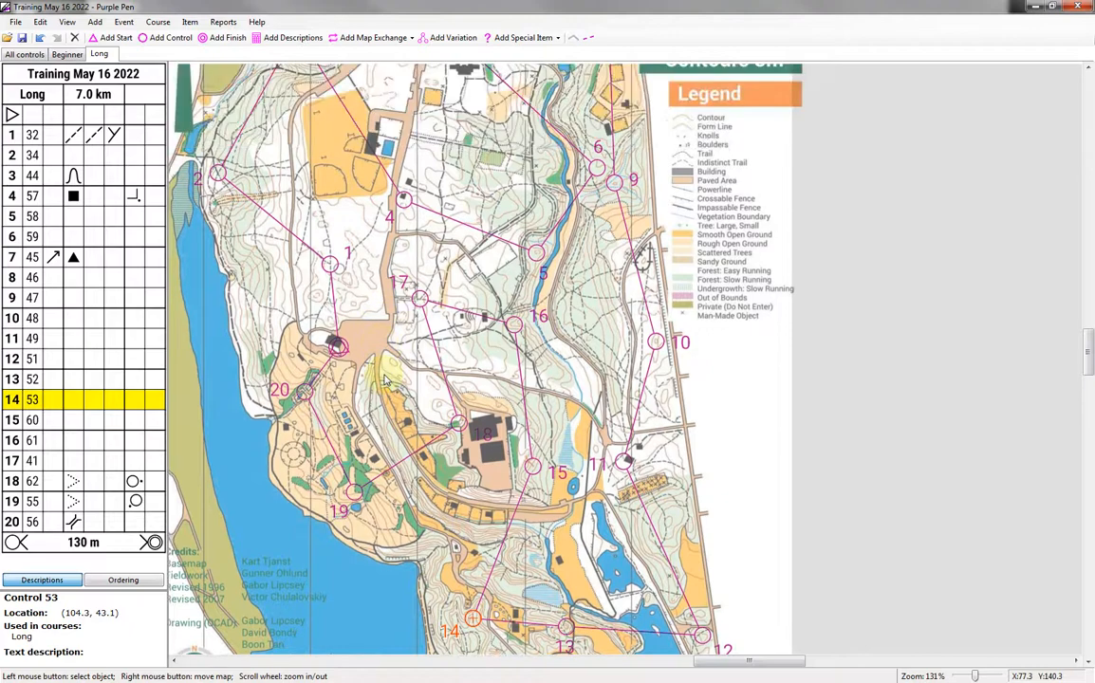
pyautogui.scroll(-1, 362, 384)
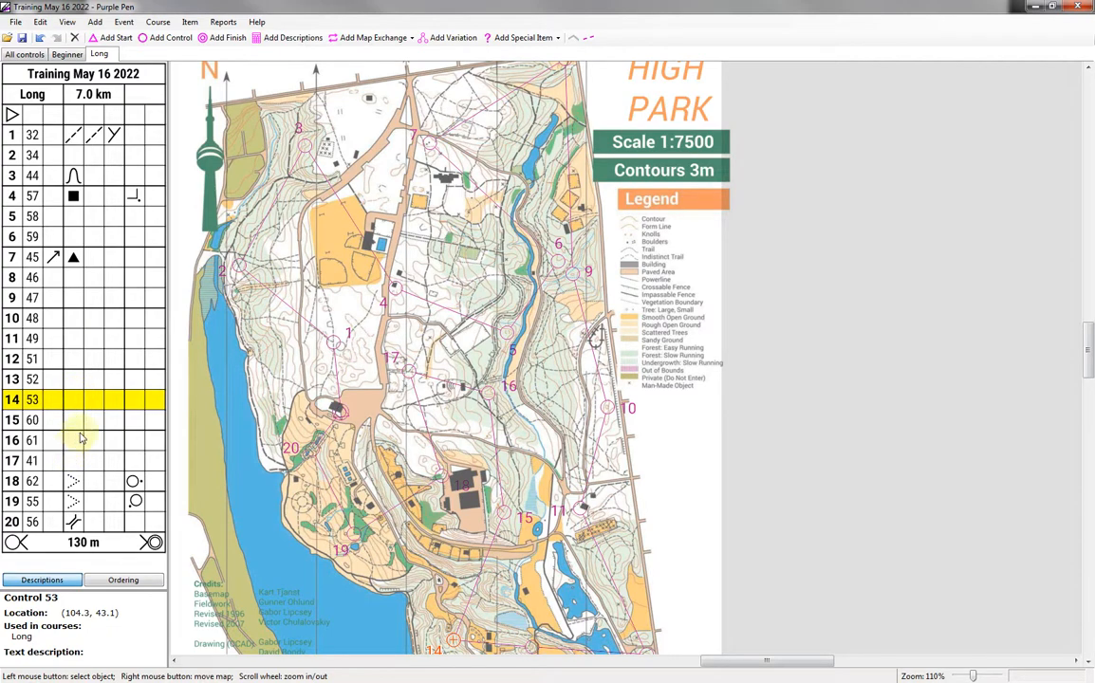
pyautogui.moveTo(269, 388); pyautogui.dragTo(311, 310)
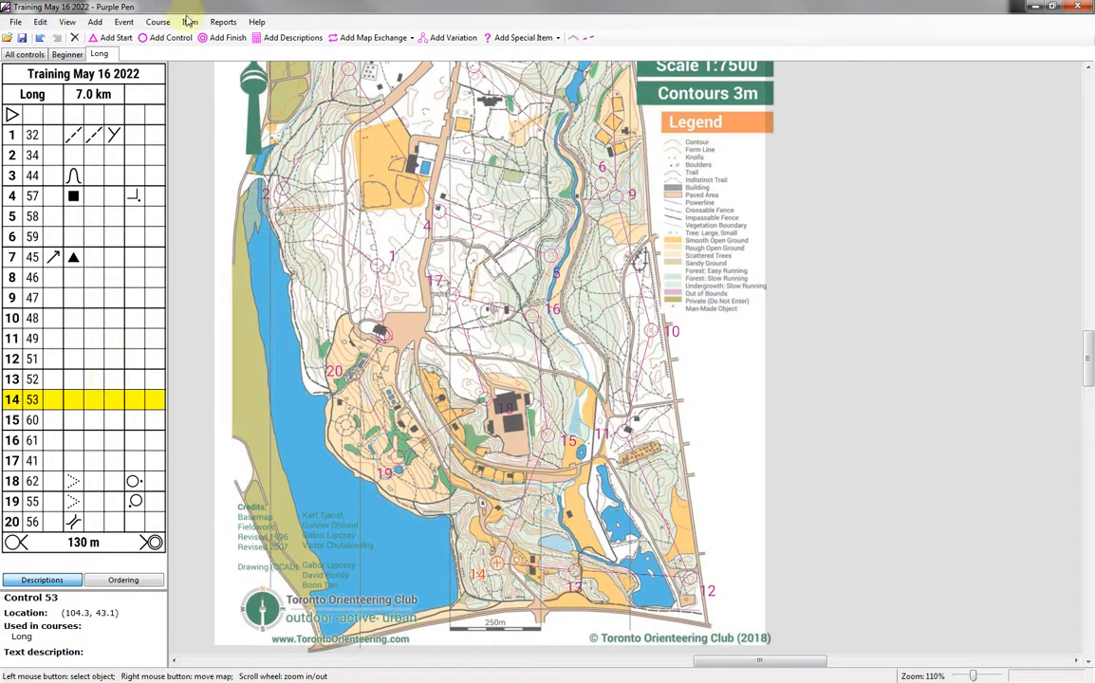
pyautogui.click(283, 38)
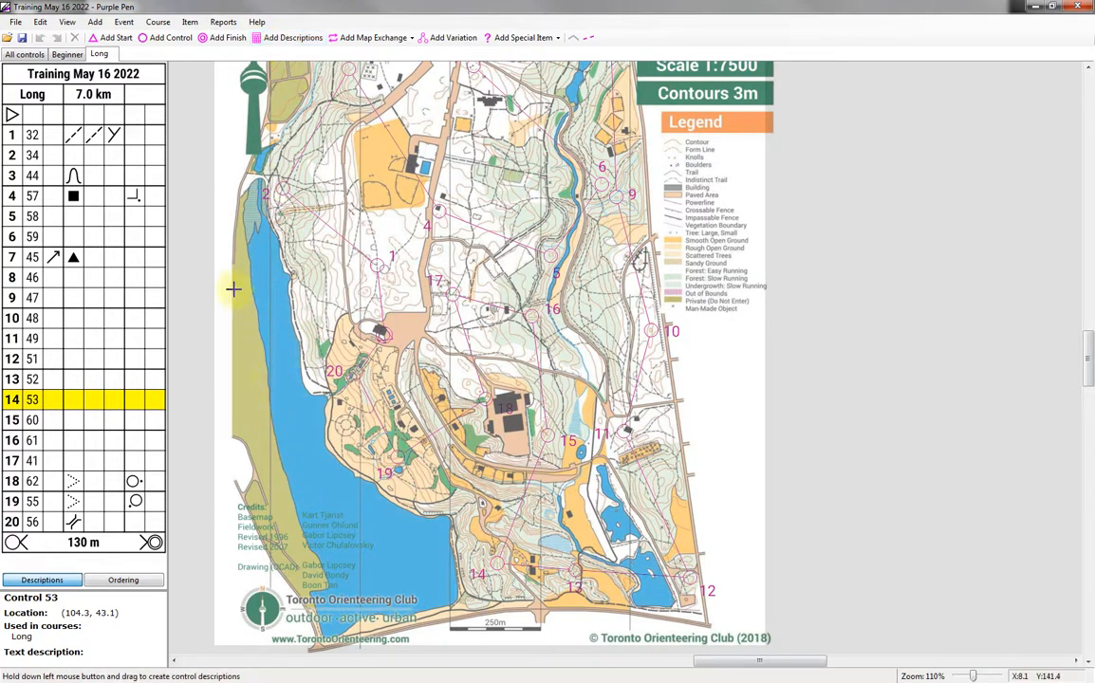
pyautogui.moveTo(225, 271); pyautogui.dragTo(290, 625)
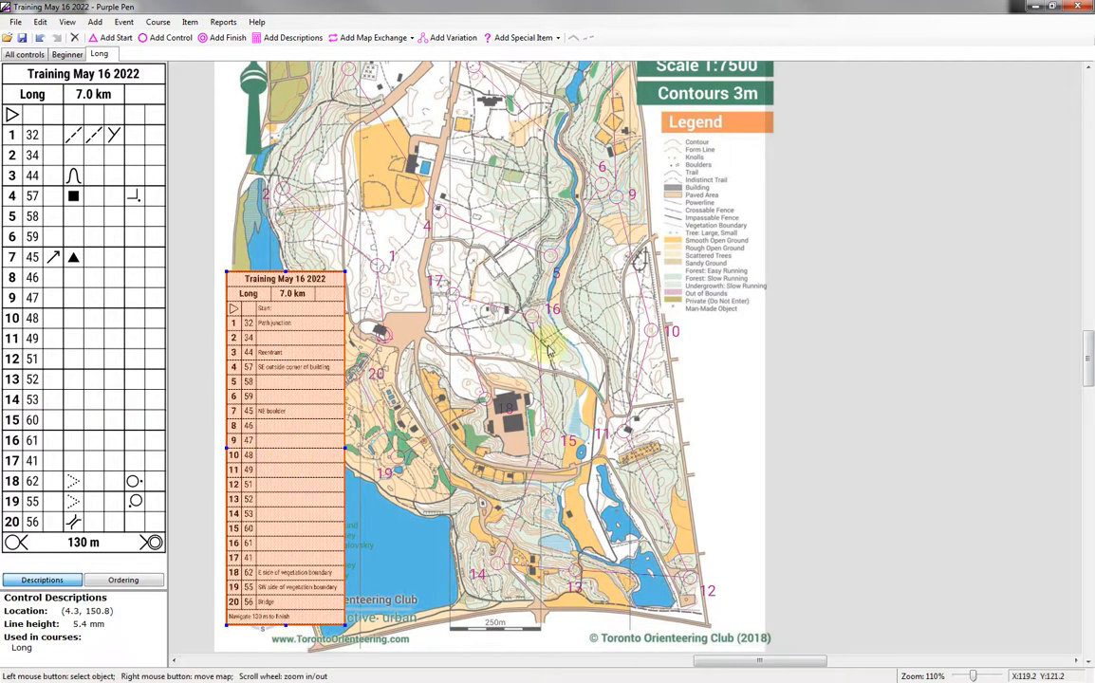
# Step: Rearrange the description sheet into two columns, shrink it, and fit it into the map's southwest corner
pyautogui.moveTo(528, 434); pyautogui.dragTo(501, 227)
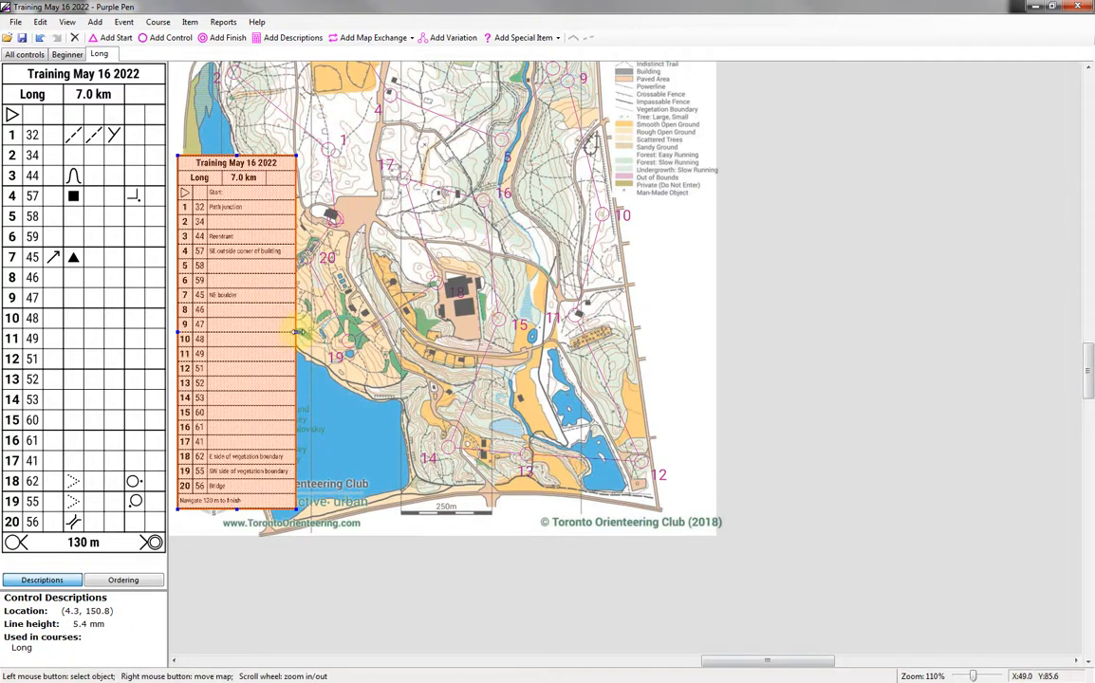
pyautogui.moveTo(300, 331); pyautogui.dragTo(441, 382)
pyautogui.moveTo(255, 238); pyautogui.dragTo(256, 394)
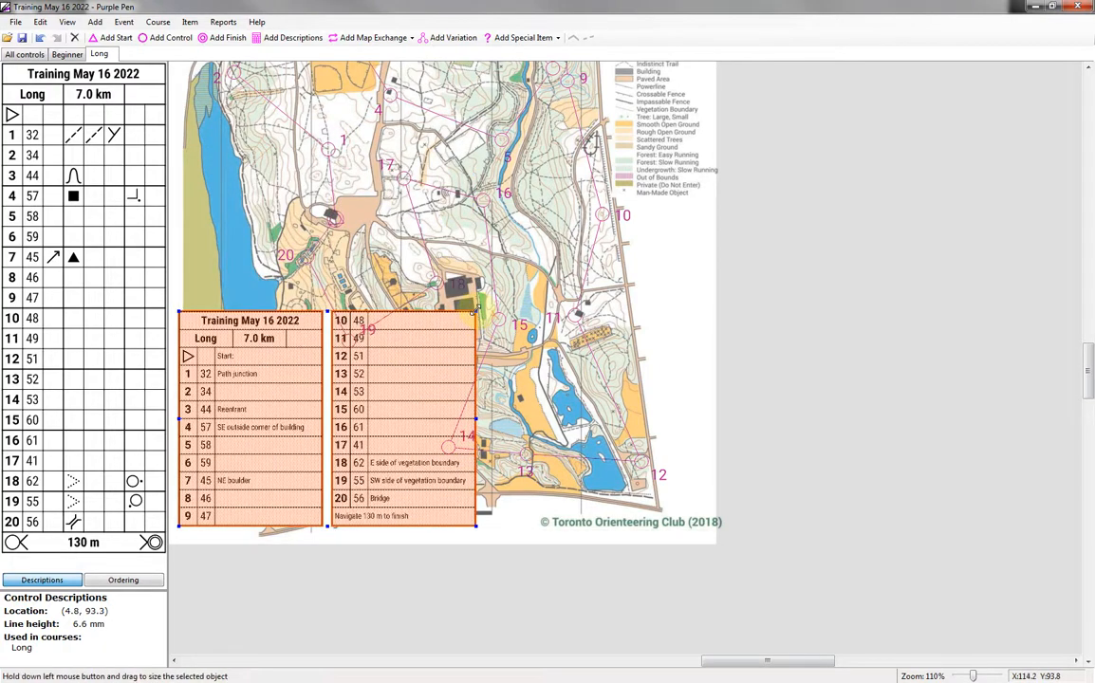
pyautogui.moveTo(474, 314); pyautogui.dragTo(365, 392)
pyautogui.moveTo(305, 427); pyautogui.dragTo(308, 443)
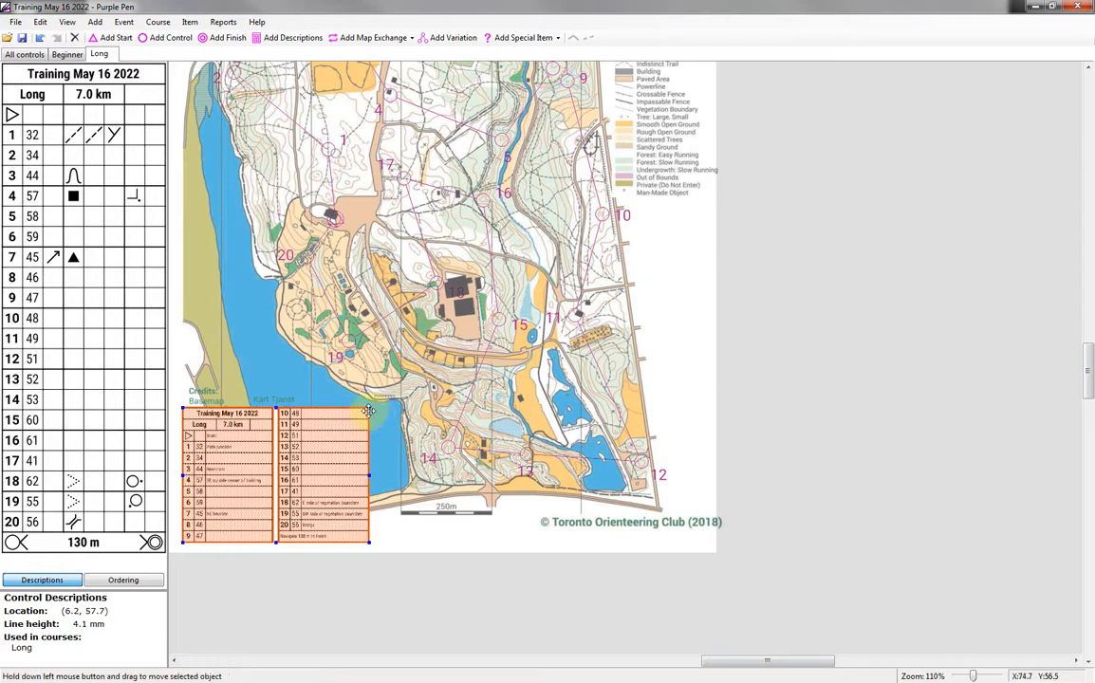
pyautogui.moveTo(368, 407); pyautogui.dragTo(375, 401)
pyautogui.click(418, 426)
# Step: Examine the Long course layout and the placement of its description sheet across the whole map
pyautogui.scroll(3, 323, 452)
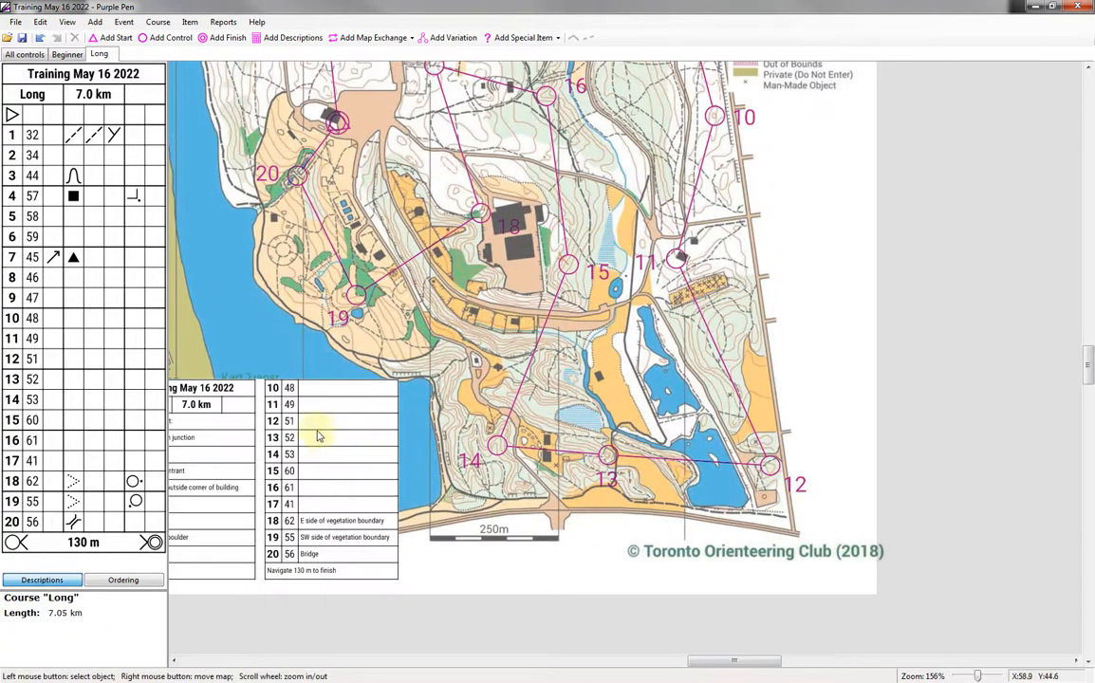
pyautogui.moveTo(348, 344); pyautogui.dragTo(397, 365)
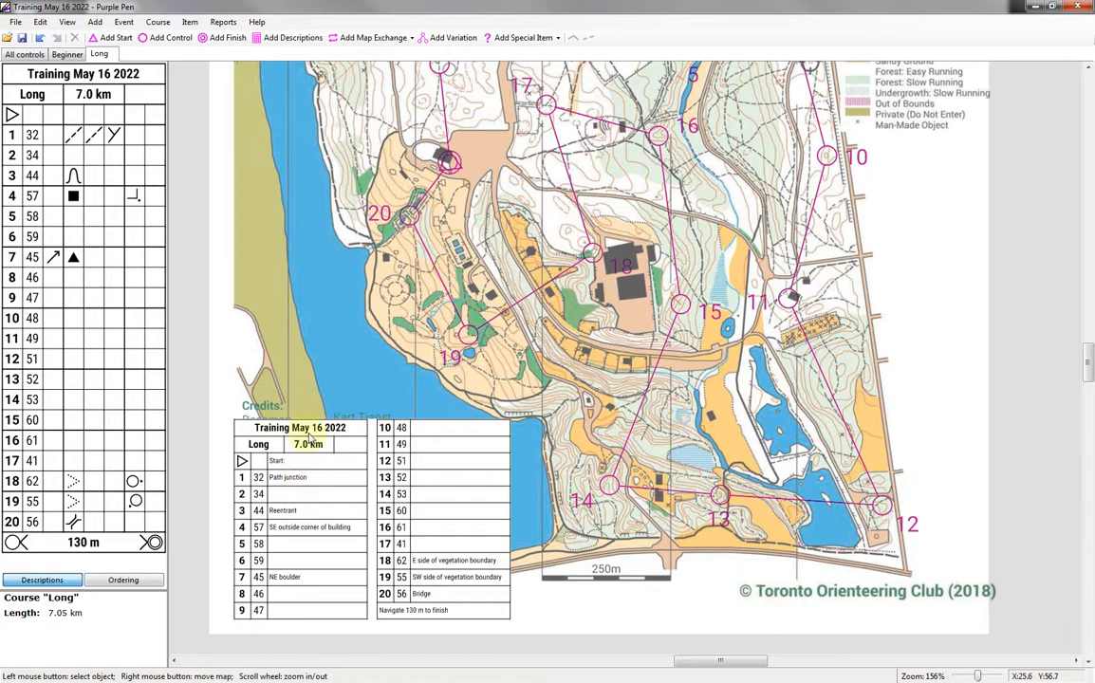
pyautogui.scroll(3, 380, 340)
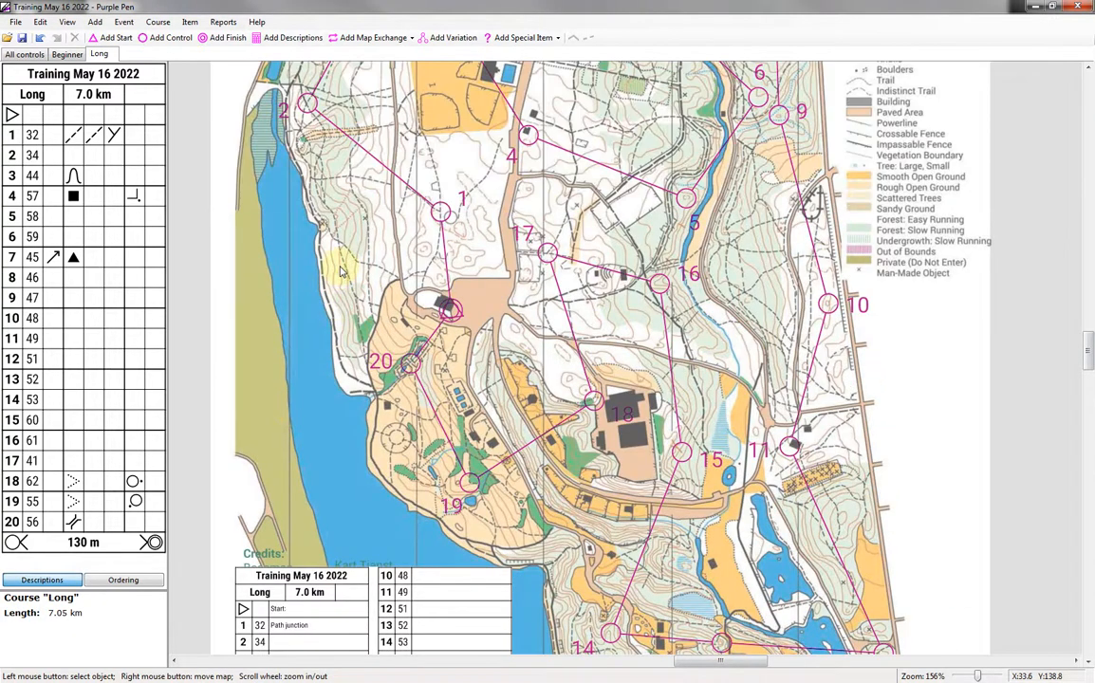
pyautogui.scroll(-3, 337, 285)
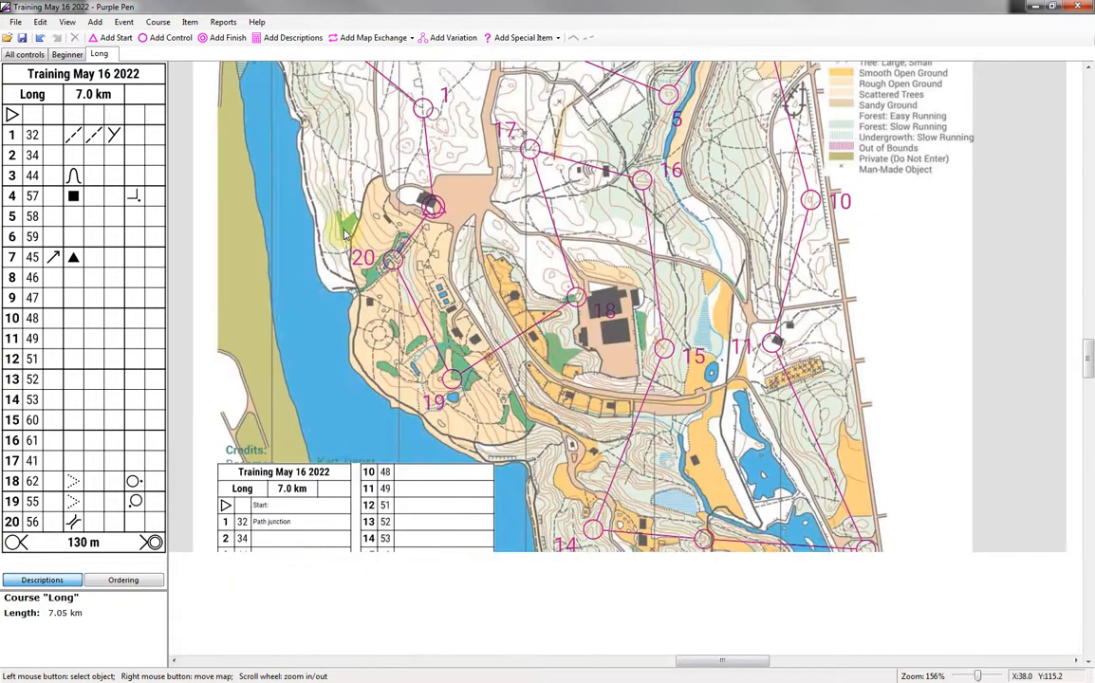
pyautogui.scroll(-3, 347, 233)
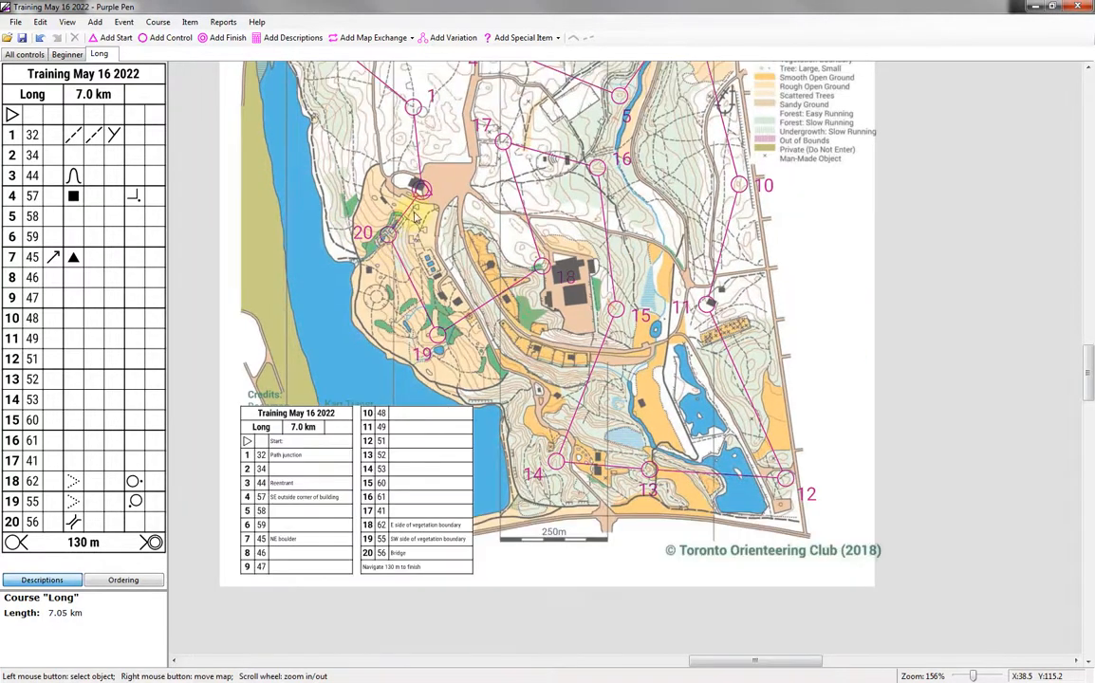
pyautogui.scroll(-2, 425, 209)
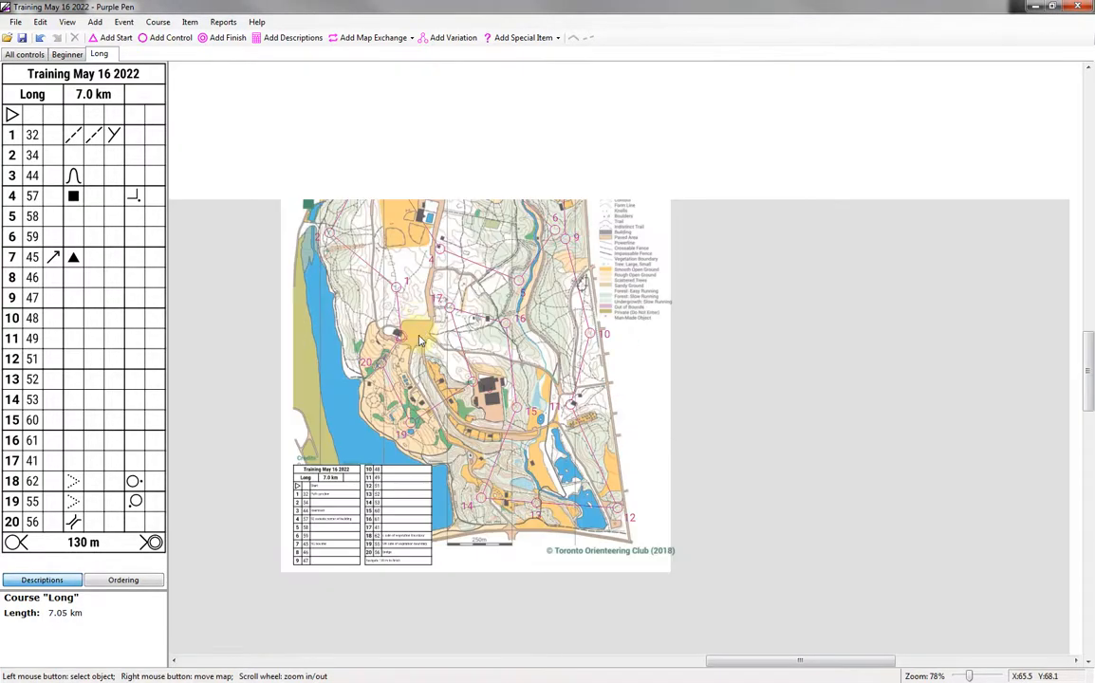
pyautogui.moveTo(420, 340); pyautogui.dragTo(418, 363)
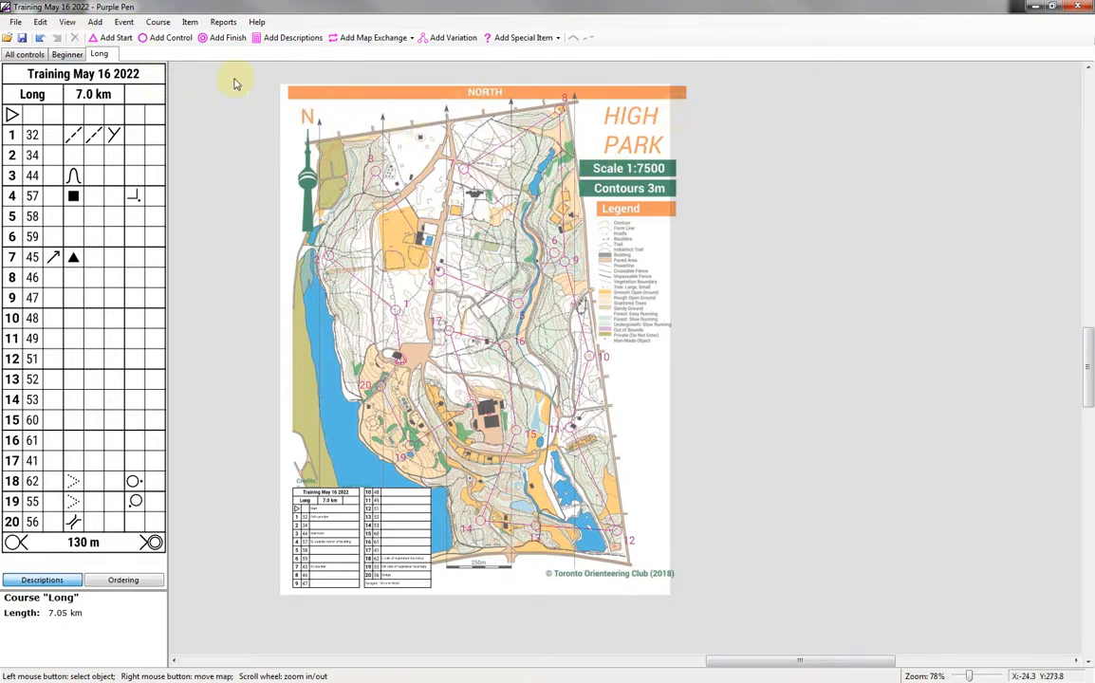
# Step: Set the print area for all courses, repositioning the Letter portrait frame to cover the map and its description sheet
pyautogui.click(15, 22)
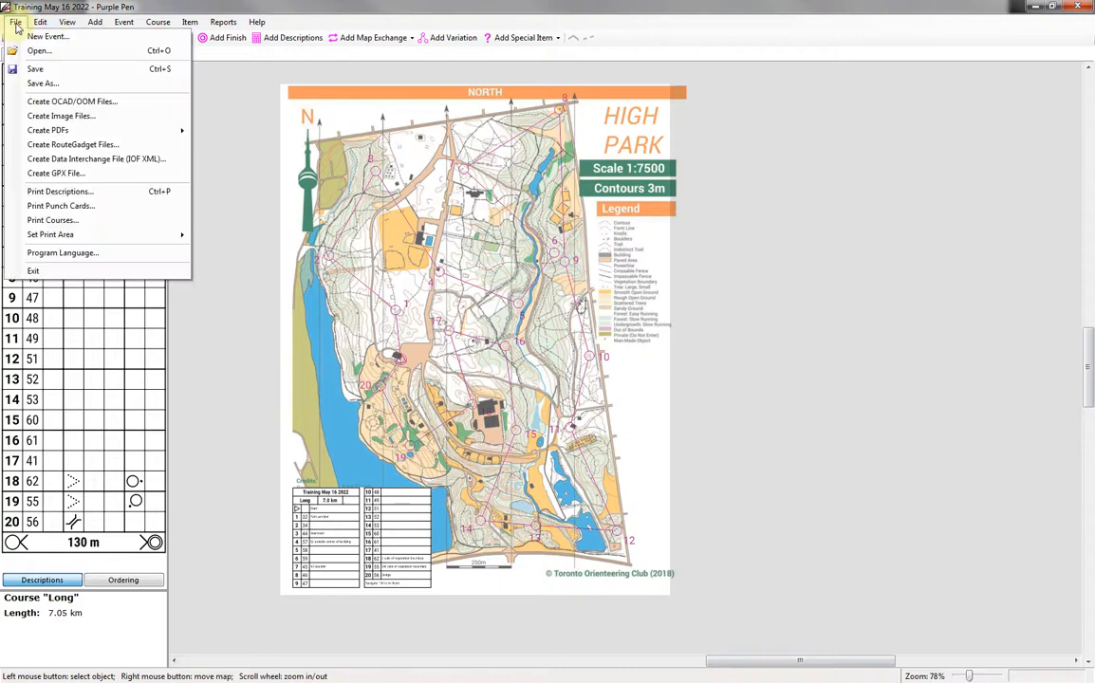
pyautogui.moveTo(76, 235)
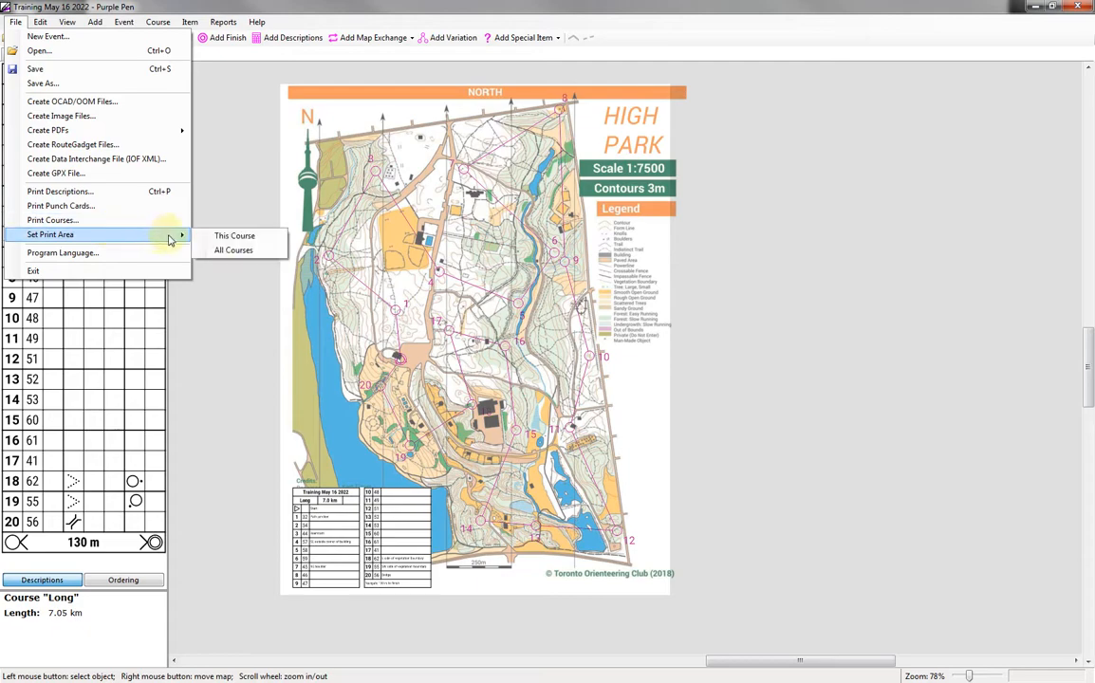
pyautogui.click(239, 251)
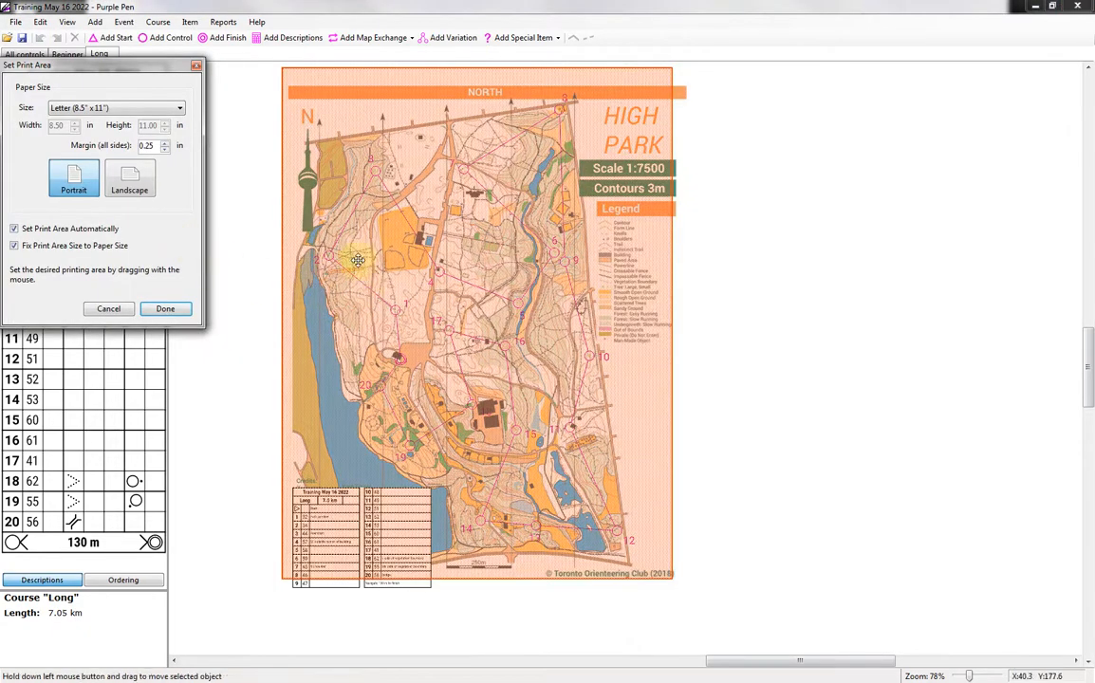
pyautogui.moveTo(378, 262); pyautogui.dragTo(404, 242)
pyautogui.click(165, 308)
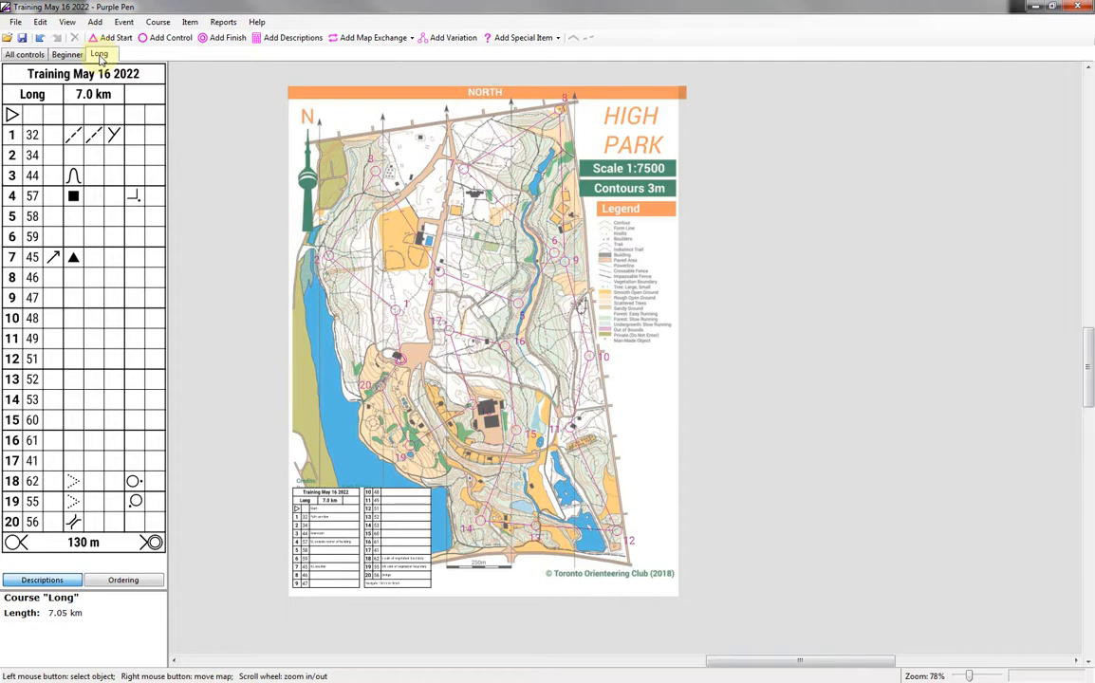
# Step: Duplicate the Long course as a new course named Medium and compare the two courses
pyautogui.click(154, 21)
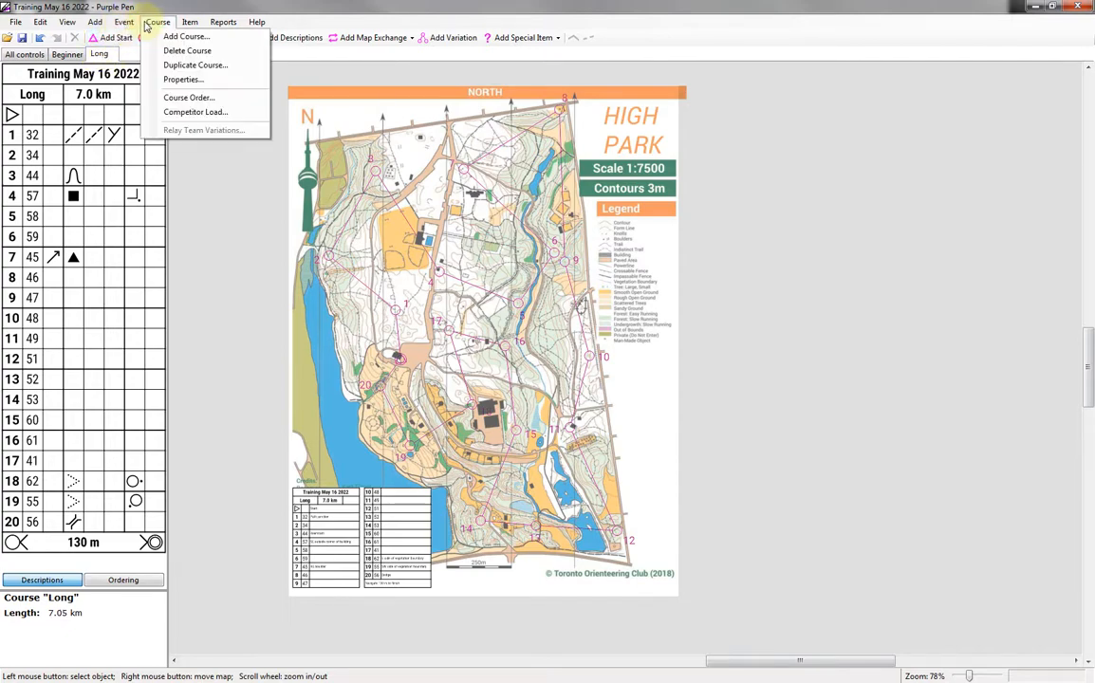
pyautogui.click(174, 66)
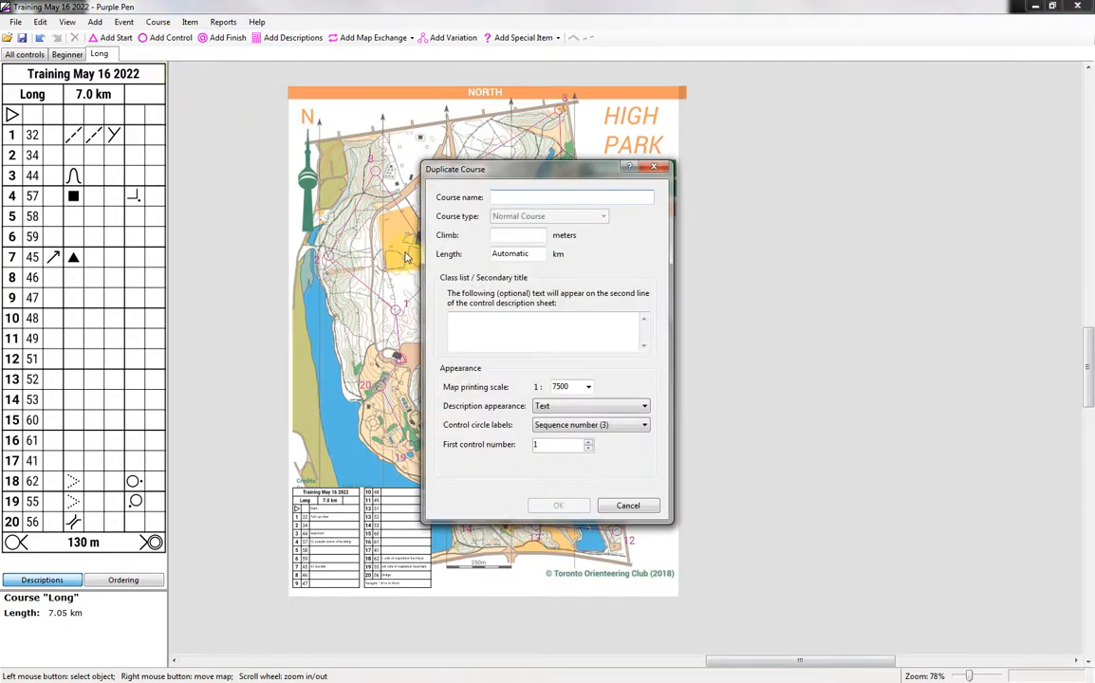
pyautogui.write('Medium')
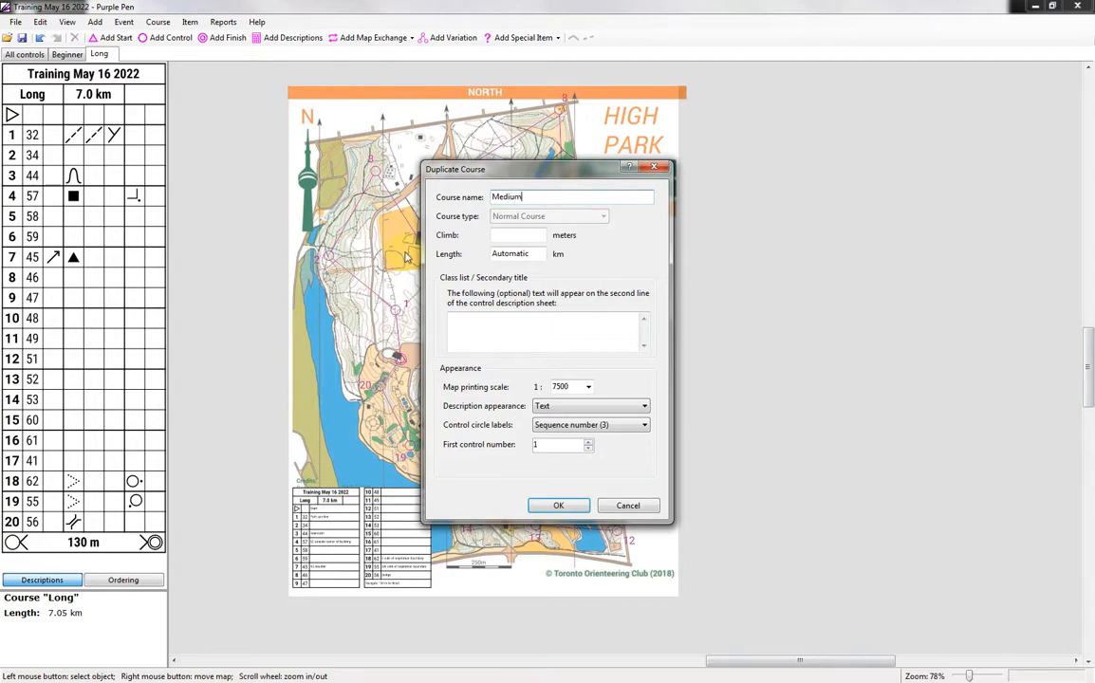
pyautogui.press('Return')
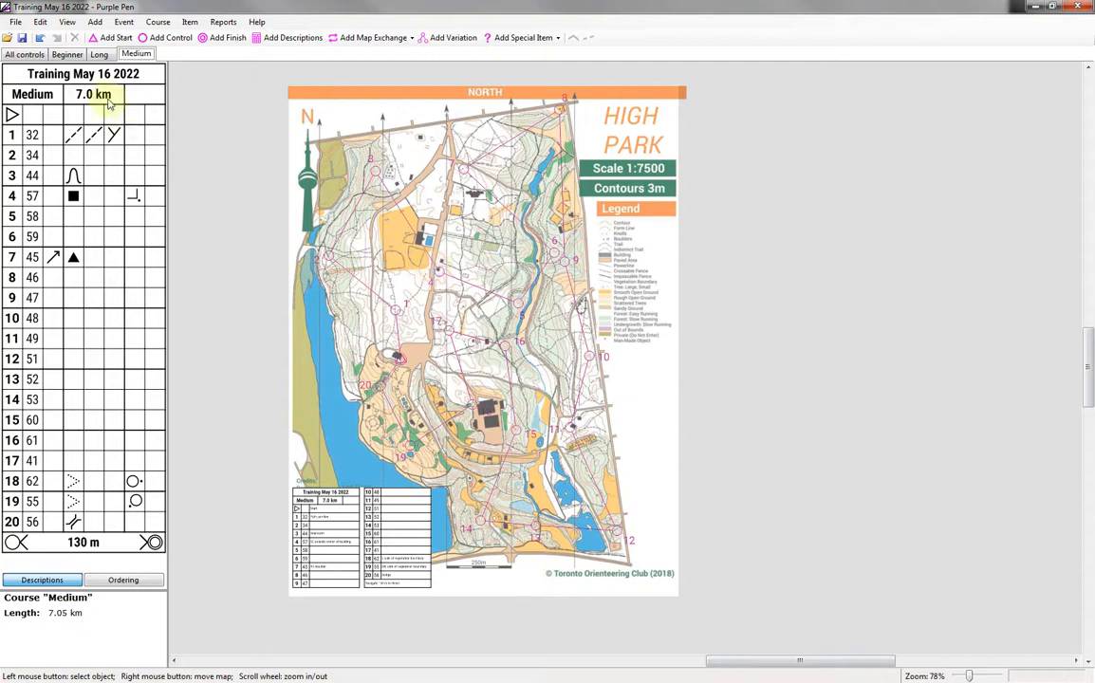
pyautogui.click(98, 54)
pyautogui.click(128, 54)
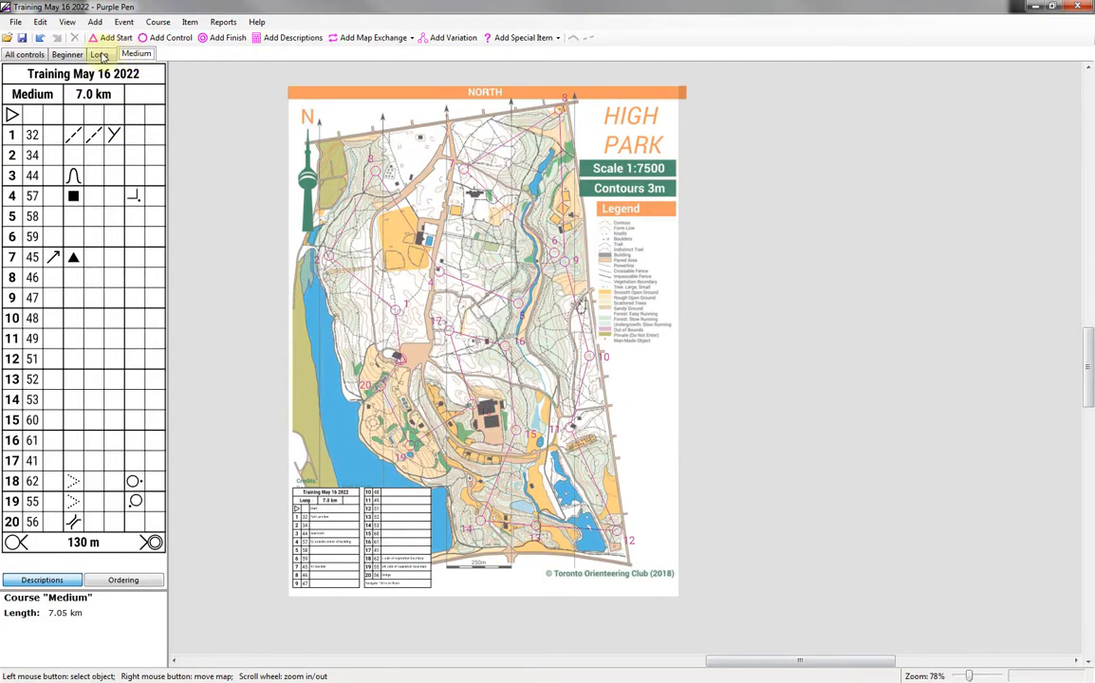
pyautogui.click(98, 55)
pyautogui.click(136, 54)
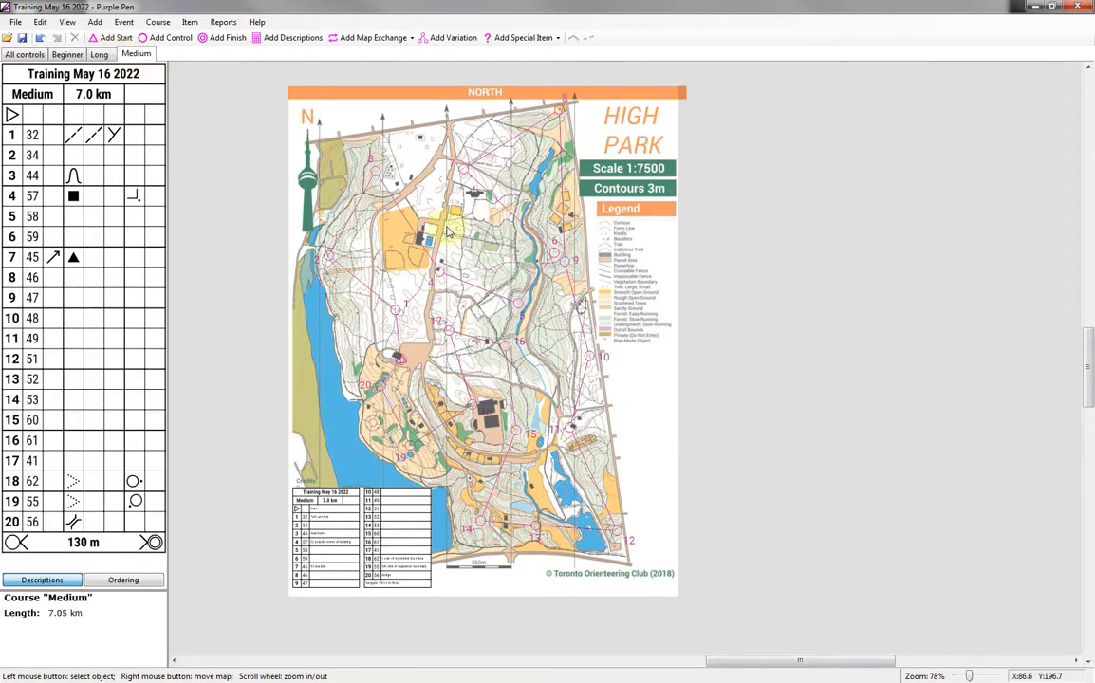
# Step: Remove controls 58, 59 and 57 from the Medium course so that control 44 leads directly to control 45
pyautogui.scroll(2, 485, 211)
pyautogui.scroll(2, 485, 211)
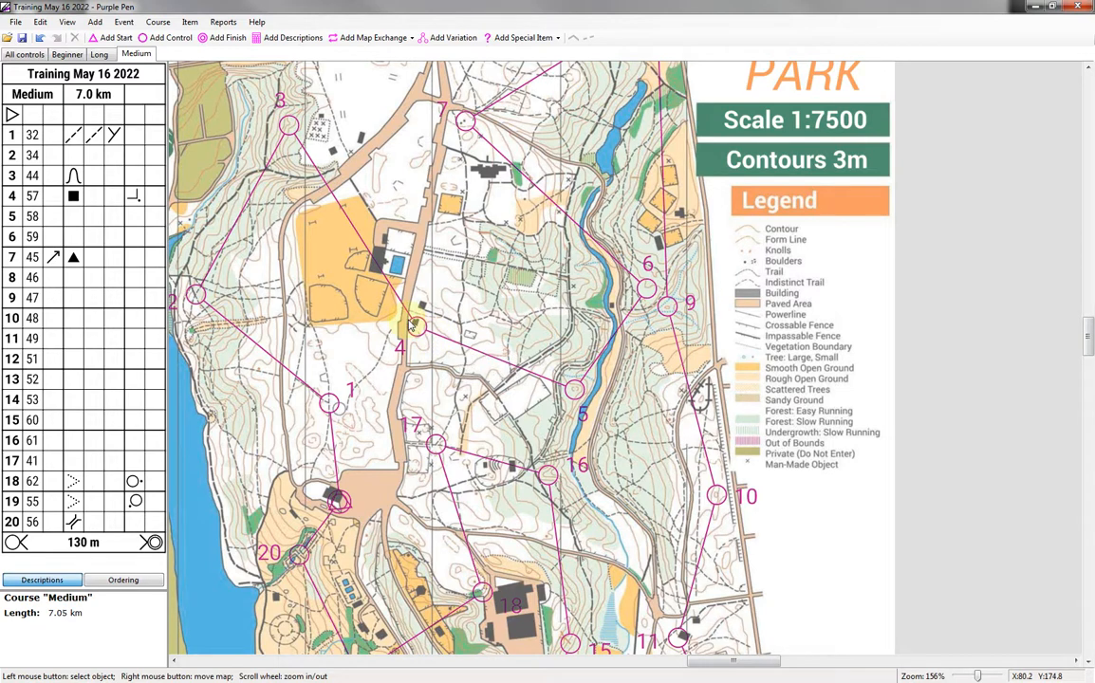
pyautogui.click(416, 326)
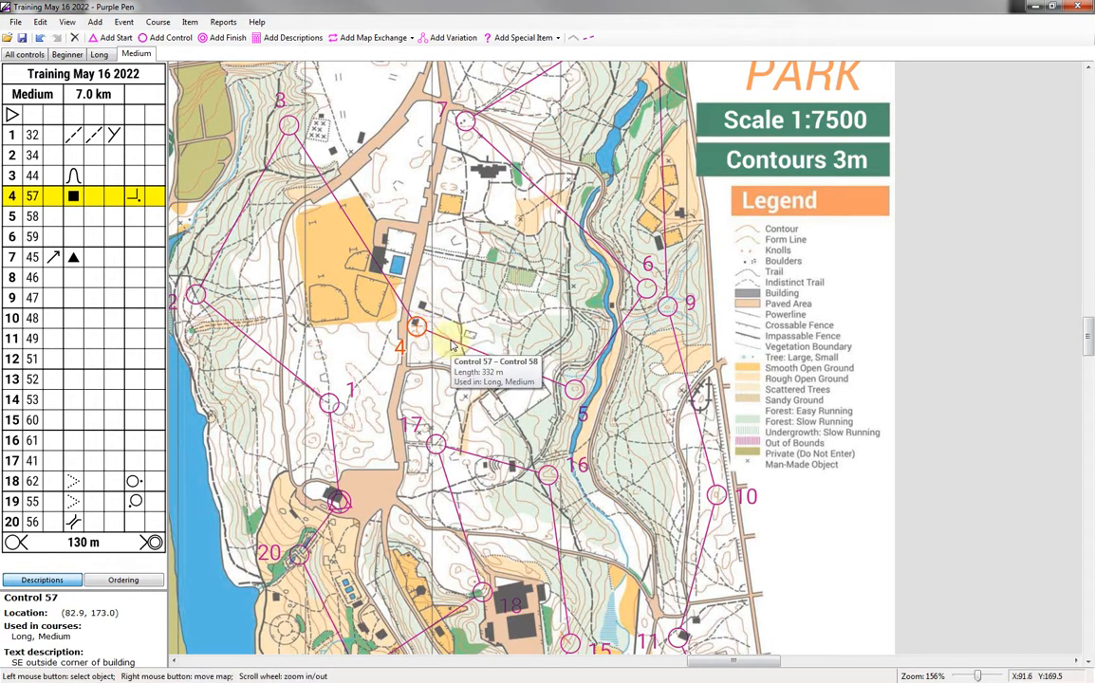
pyautogui.click(574, 392)
pyautogui.press('Delete')
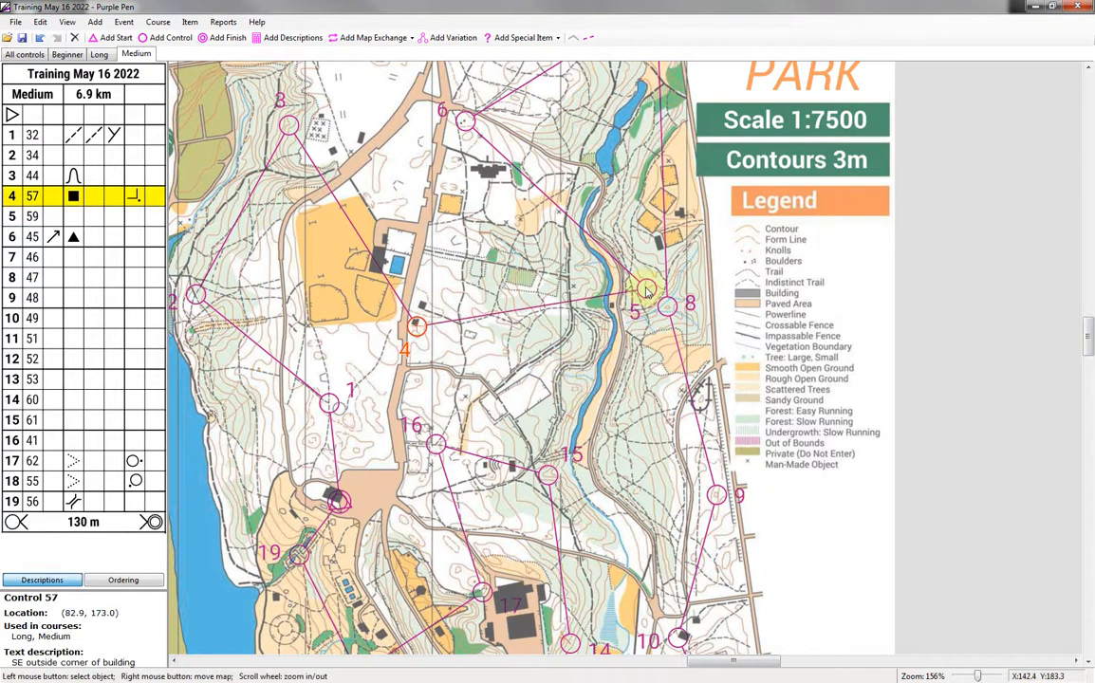
pyautogui.click(628, 302)
pyautogui.press('Delete')
pyautogui.click(410, 324)
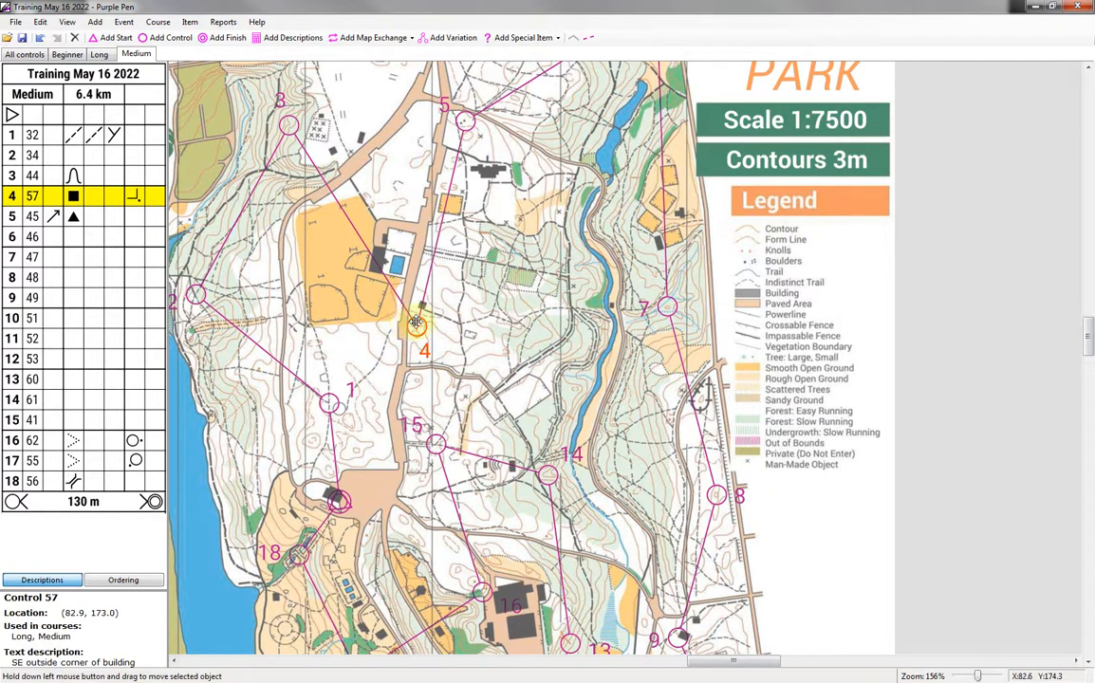
pyautogui.press('Delete')
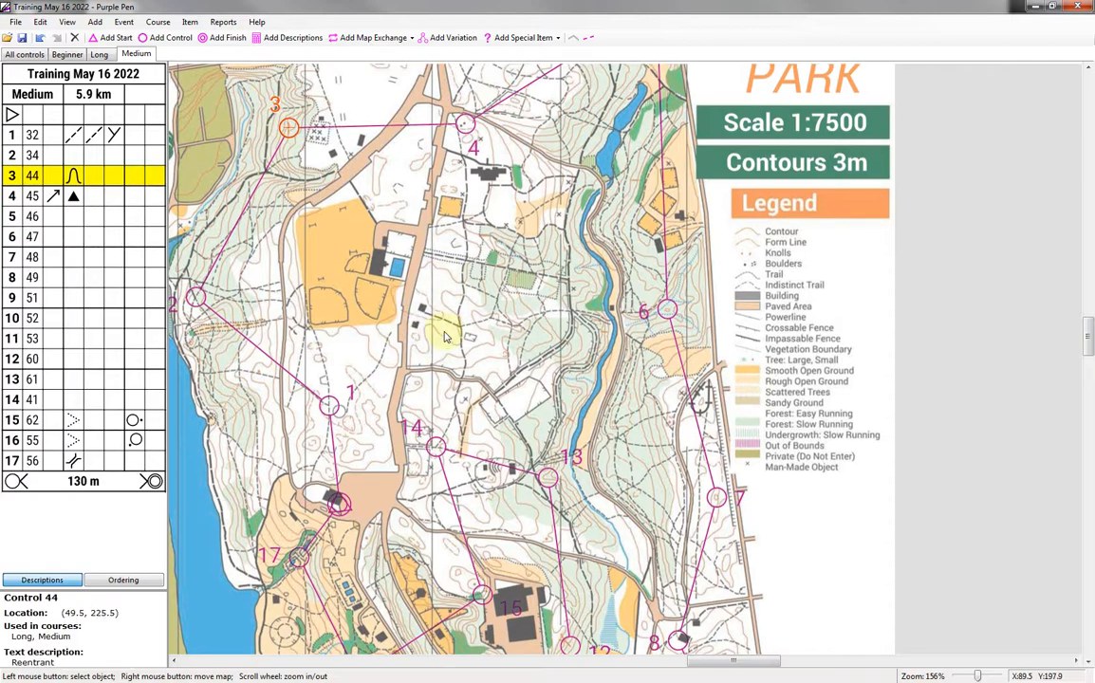
# Step: Remove controls 41, 61 and 62 from the Medium course so that control 60 leads directly to control 55
pyautogui.scroll(3, 444, 336)
pyautogui.scroll(-7, 455, 285)
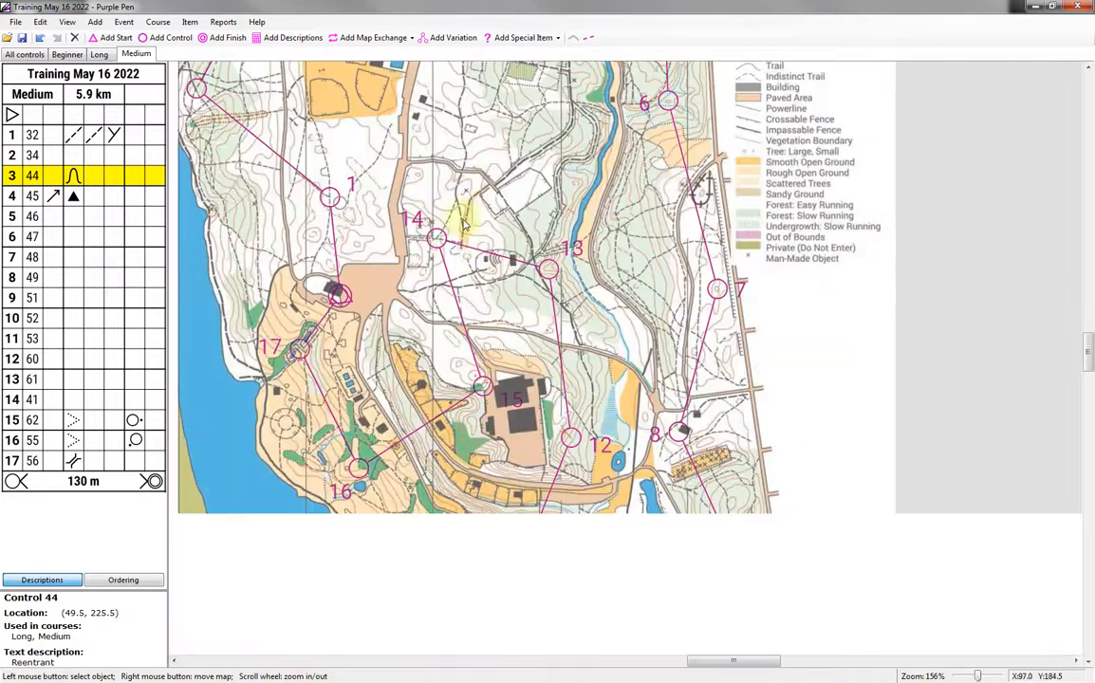
pyautogui.click(436, 238)
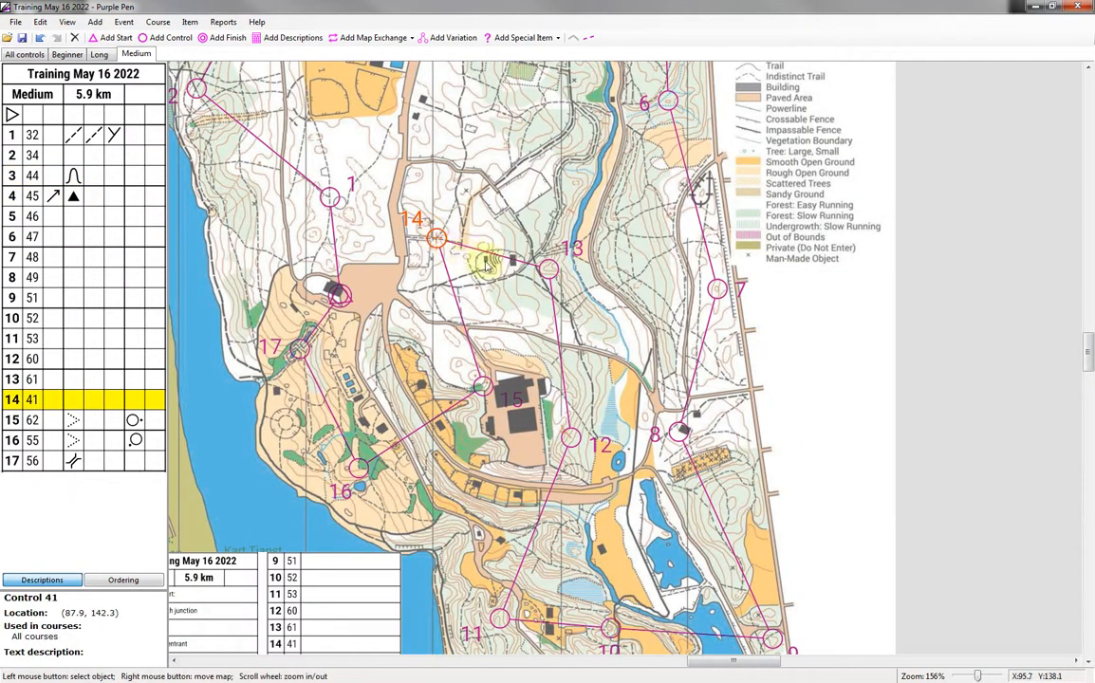
pyautogui.press('Delete')
pyautogui.press('Delete')
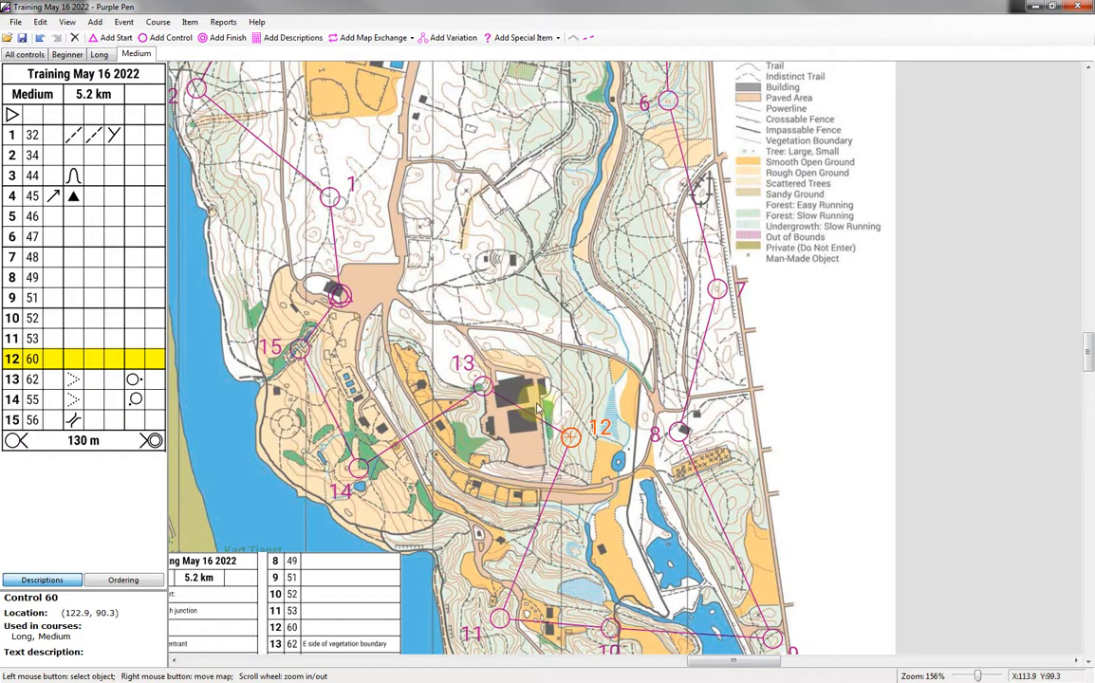
pyautogui.click(458, 363)
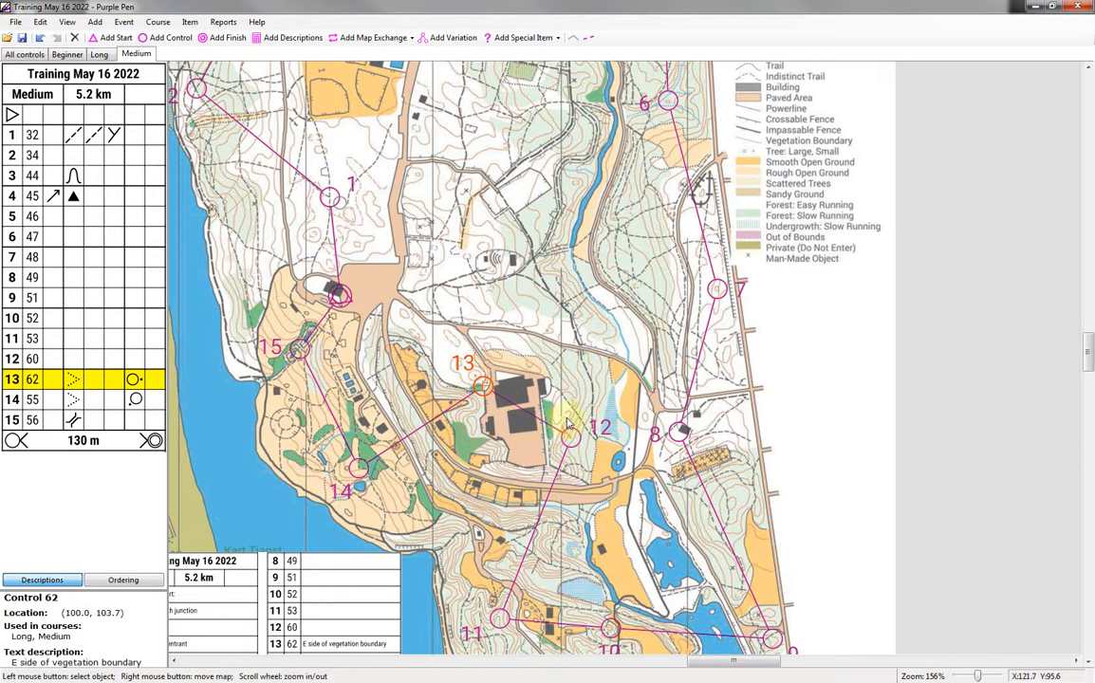
pyautogui.press('Delete')
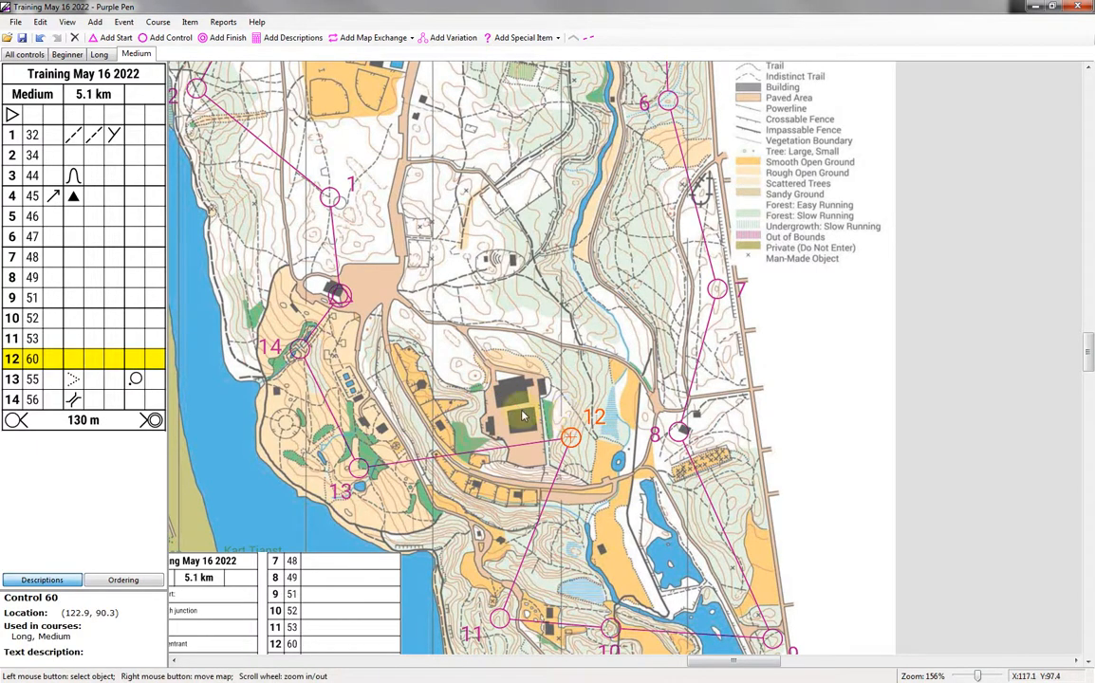
pyautogui.moveTo(461, 374); pyautogui.dragTo(465, 322)
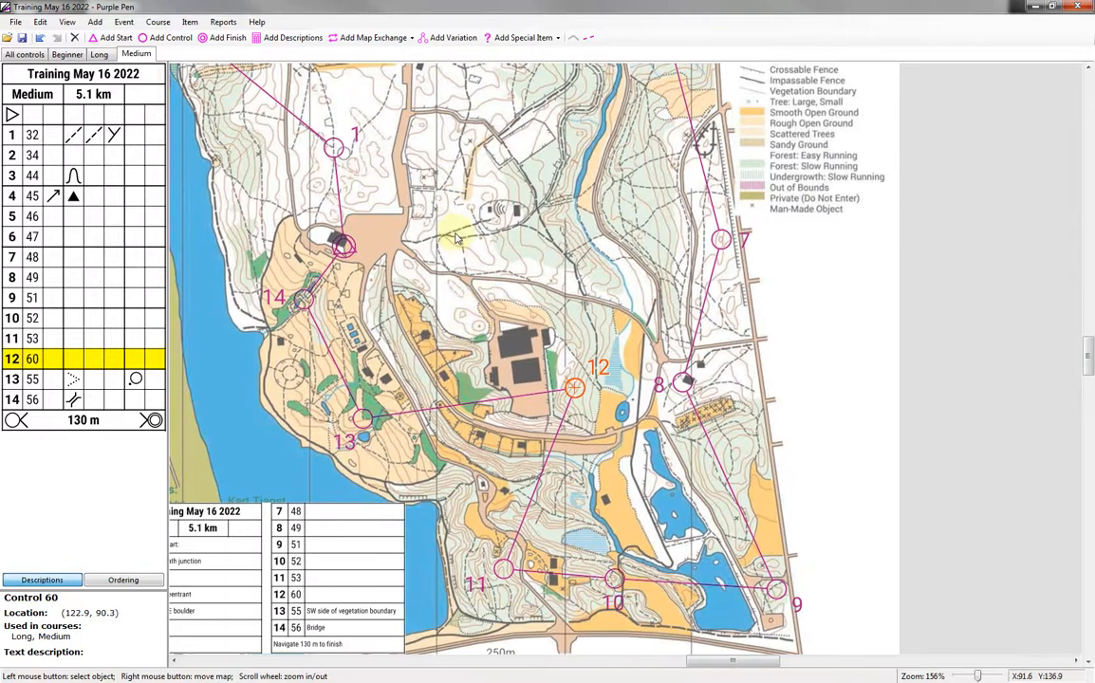
pyautogui.moveTo(456, 211); pyautogui.dragTo(444, 366)
pyautogui.scroll(-2, 439, 332)
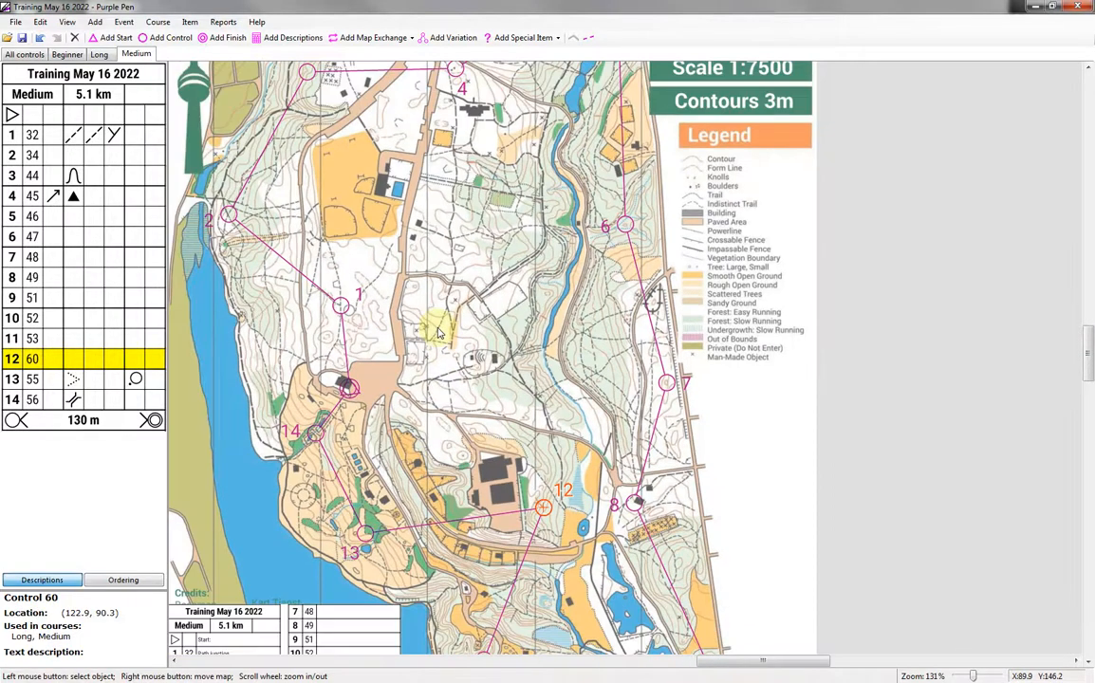
pyautogui.moveTo(378, 373); pyautogui.dragTo(400, 232)
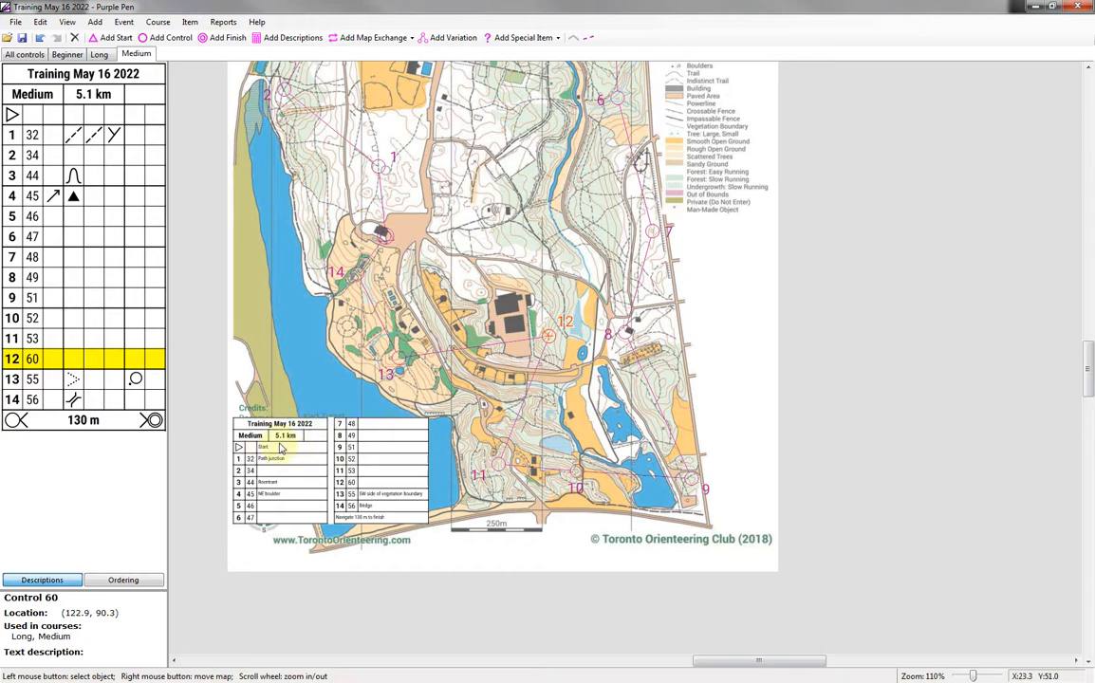
# Step: Place the Beginner course's control descriptions as a single column over the map's southwest lake area and save the event
pyautogui.click(99, 54)
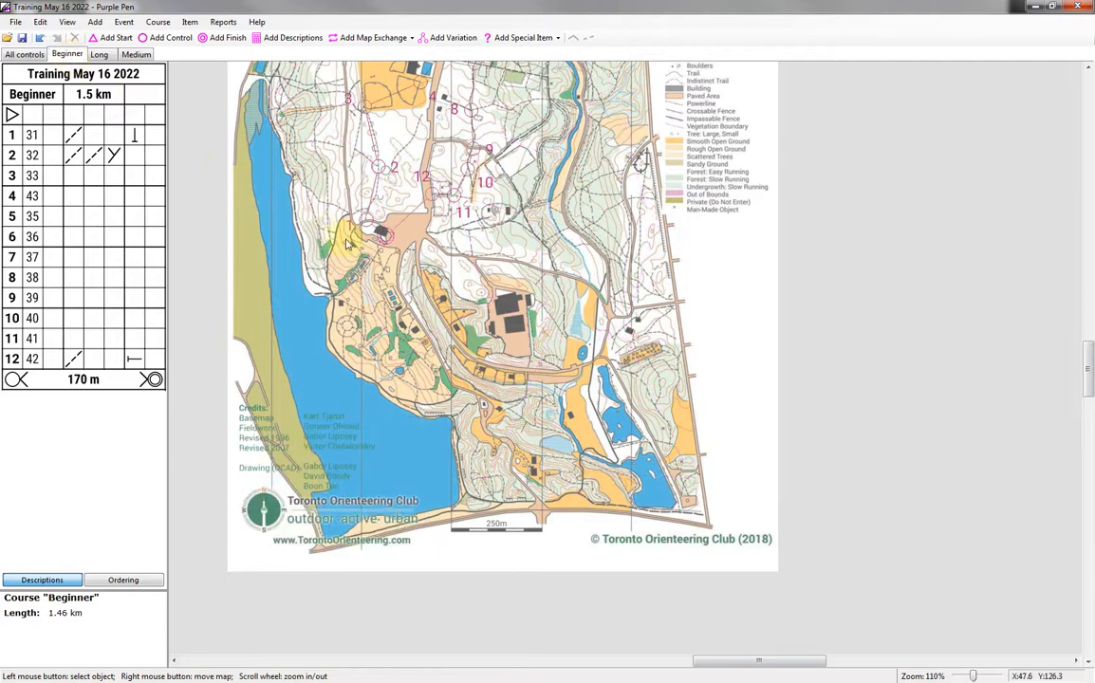
pyautogui.moveTo(342, 230); pyautogui.dragTo(358, 328)
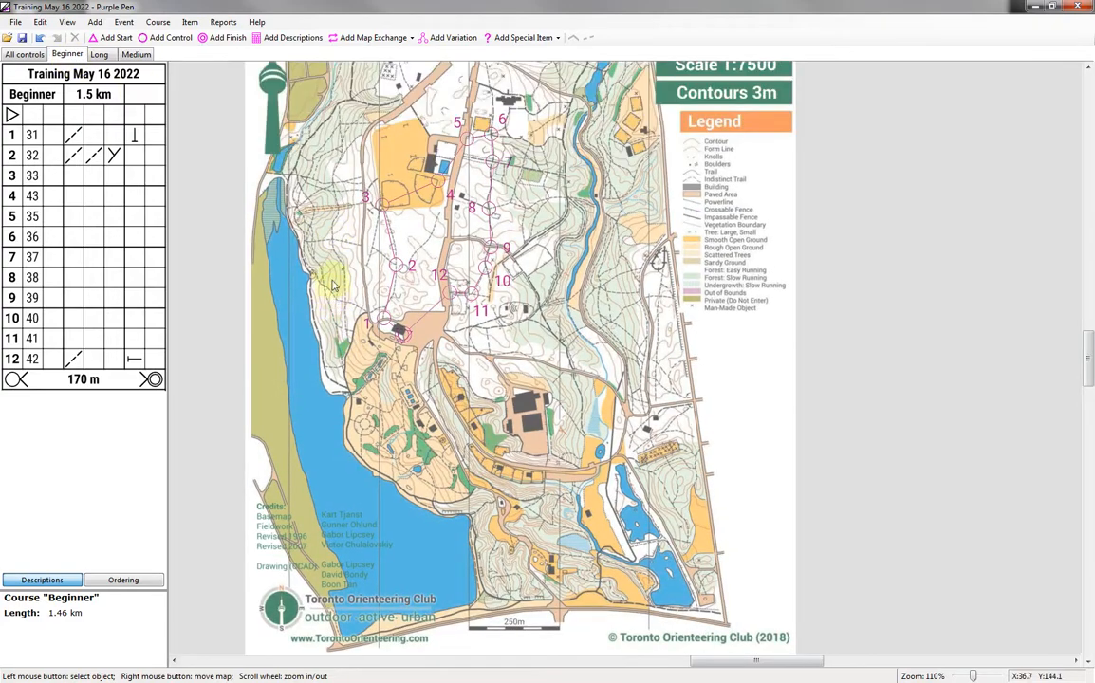
pyautogui.click(285, 38)
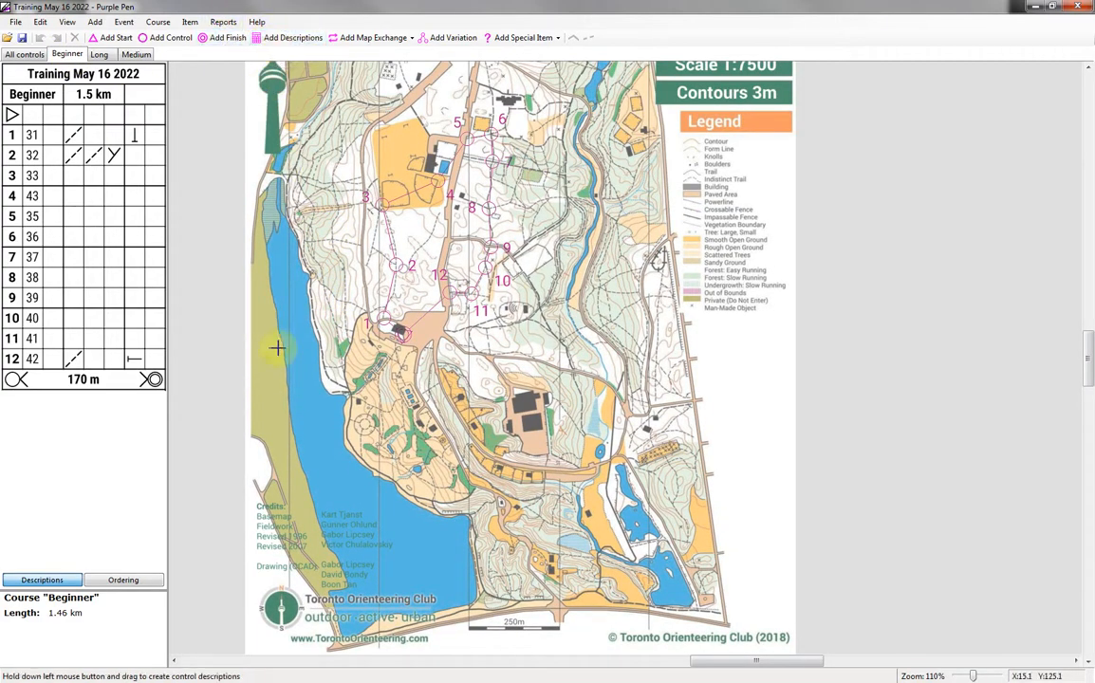
pyautogui.moveTo(263, 397); pyautogui.dragTo(389, 594)
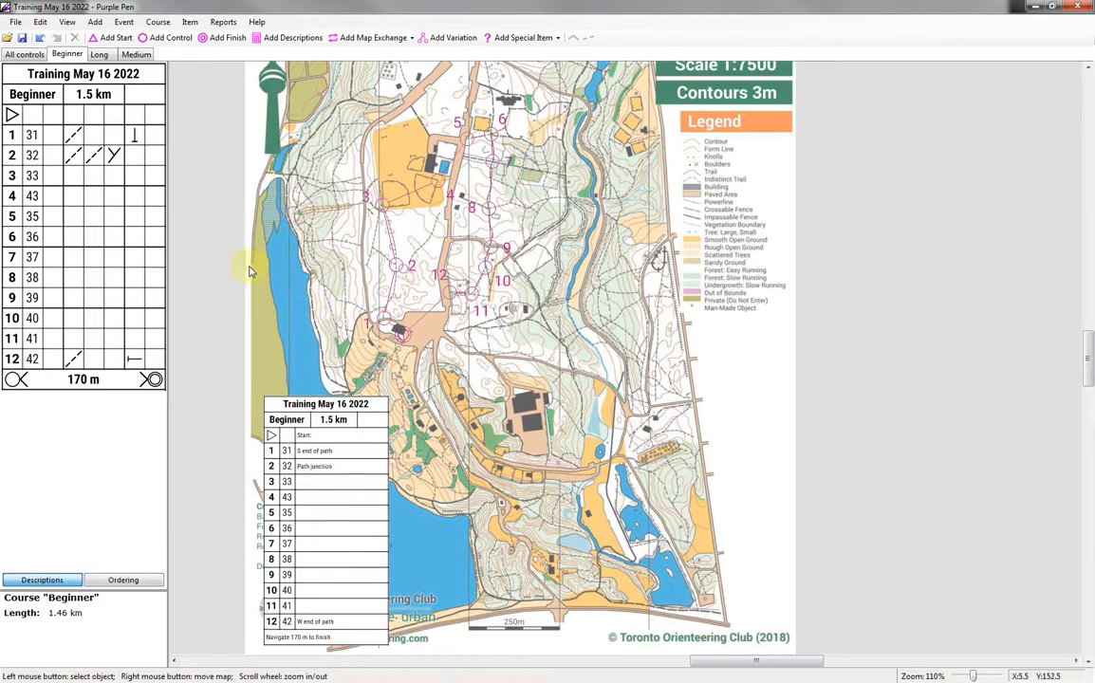
pyautogui.click(23, 38)
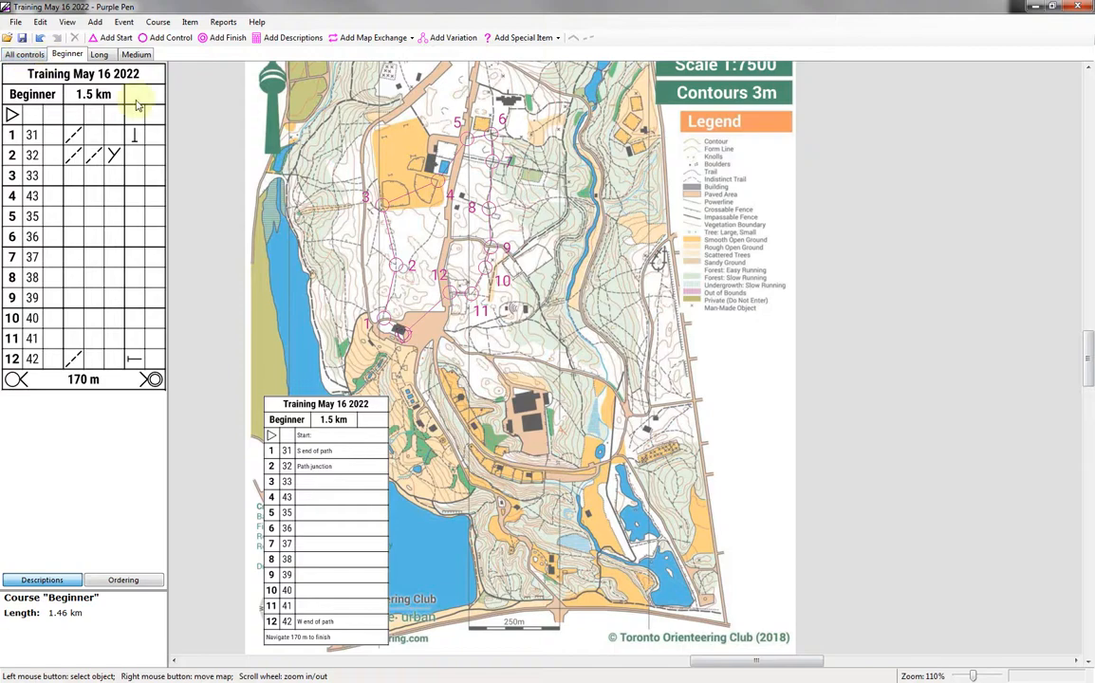
# Step: Place a single-column description sheet of all controls along the map's southwest edge, with a line height of about 4.1 mm
pyautogui.click(25, 55)
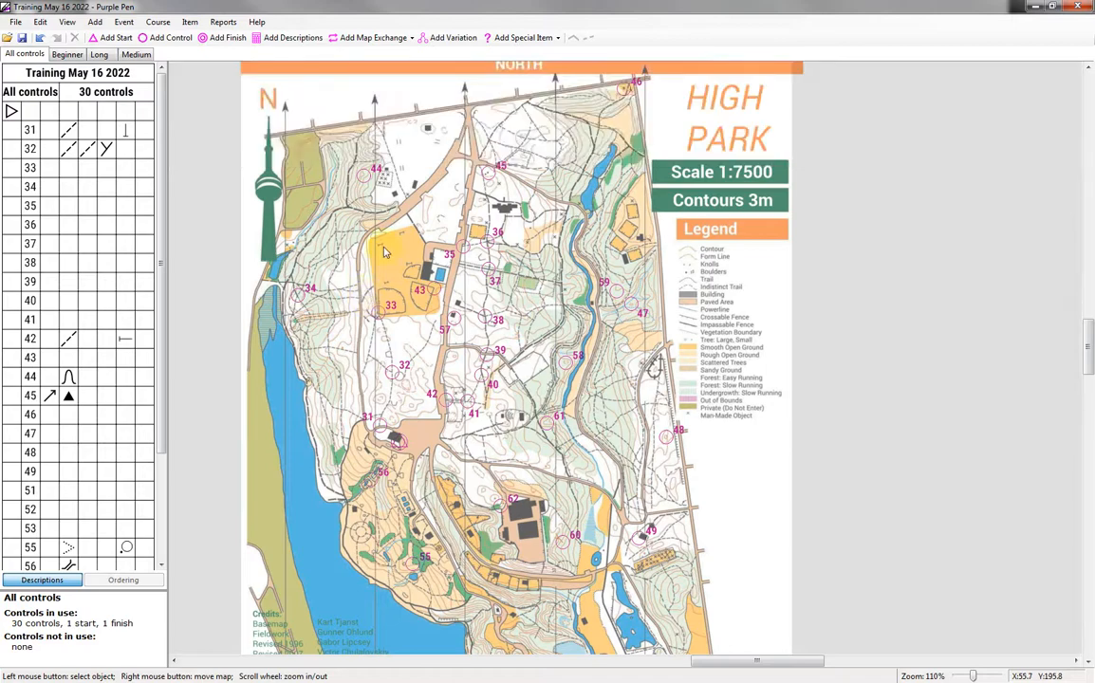
pyautogui.moveTo(589, 447); pyautogui.dragTo(602, 322)
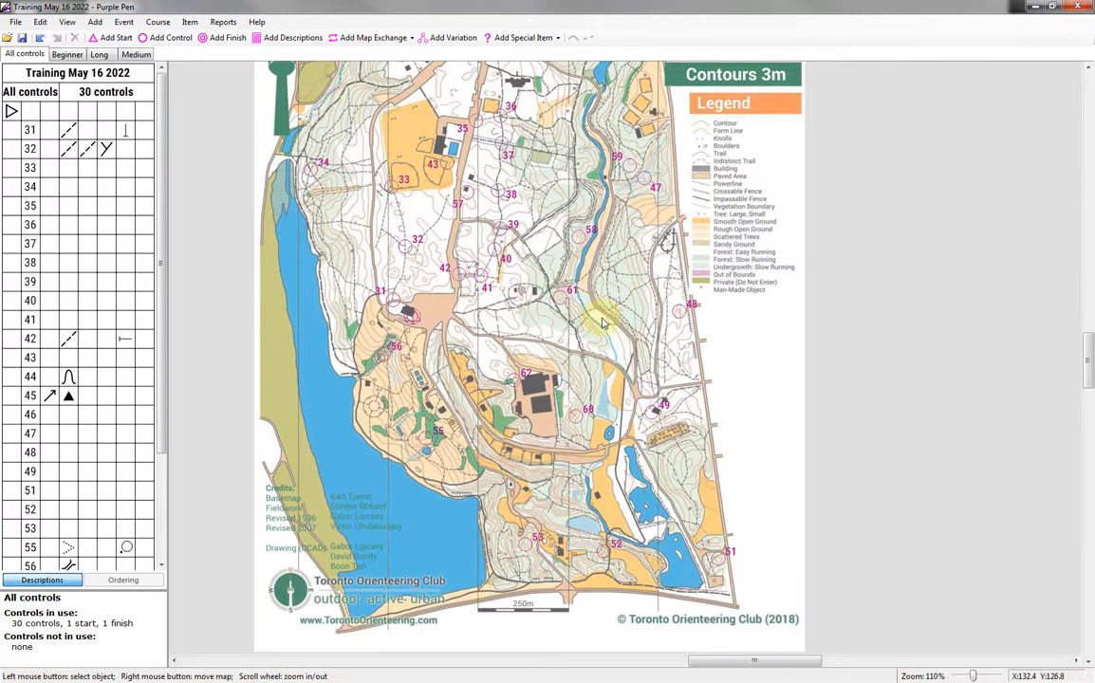
pyautogui.moveTo(324, 251); pyautogui.dragTo(332, 311)
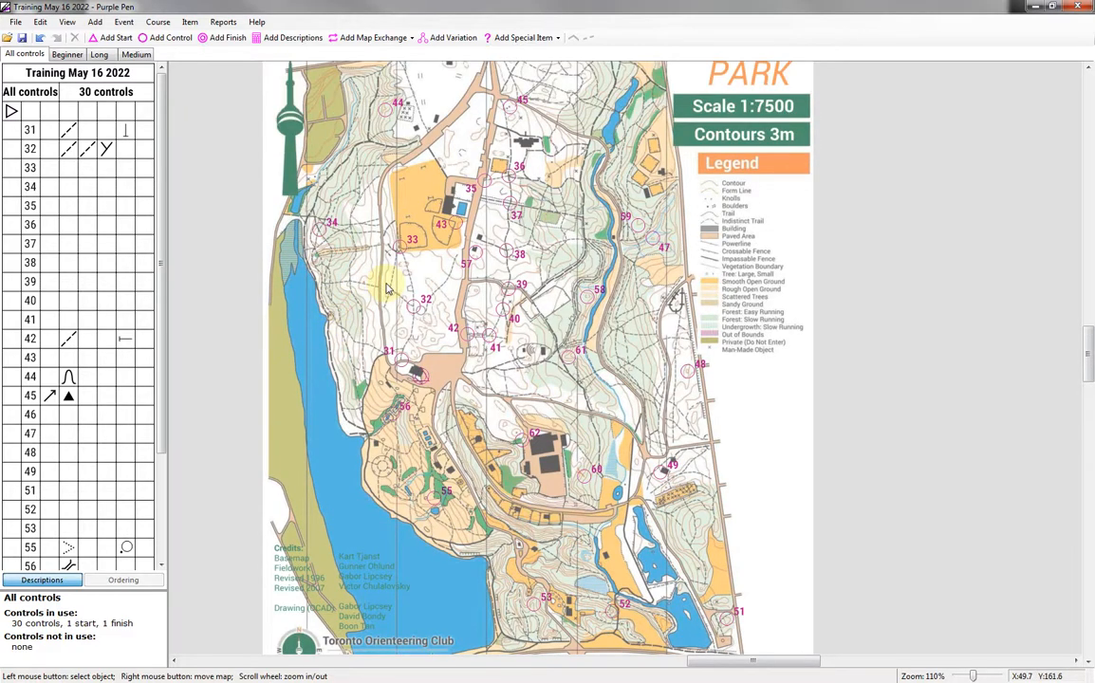
pyautogui.moveTo(384, 343); pyautogui.dragTo(401, 256)
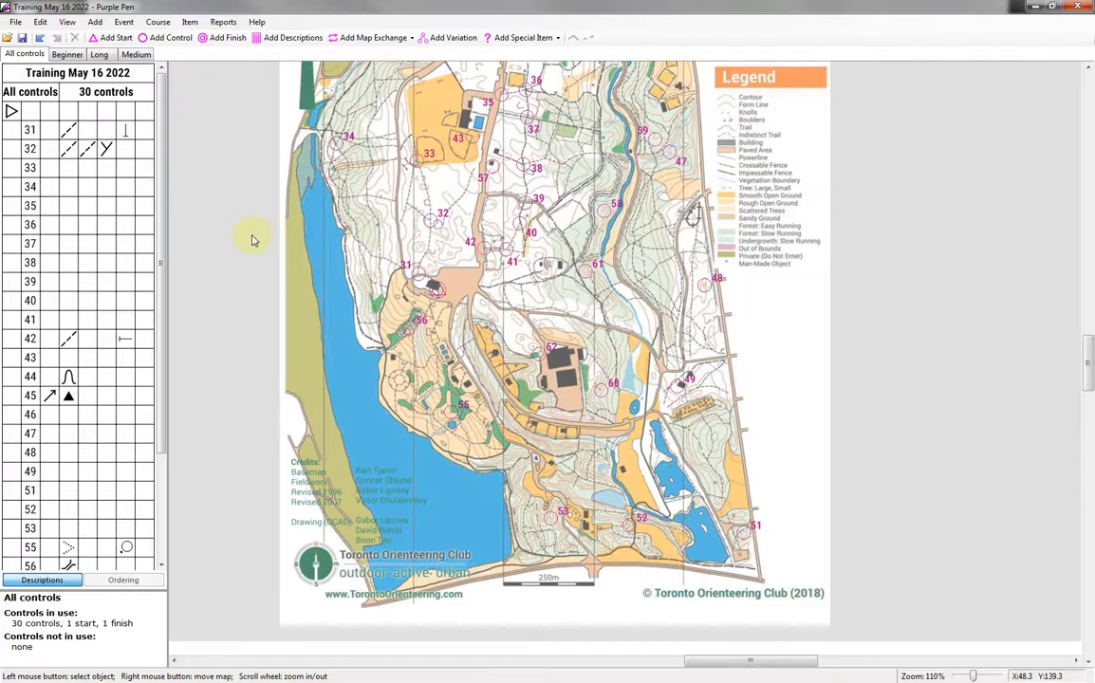
pyautogui.click(288, 38)
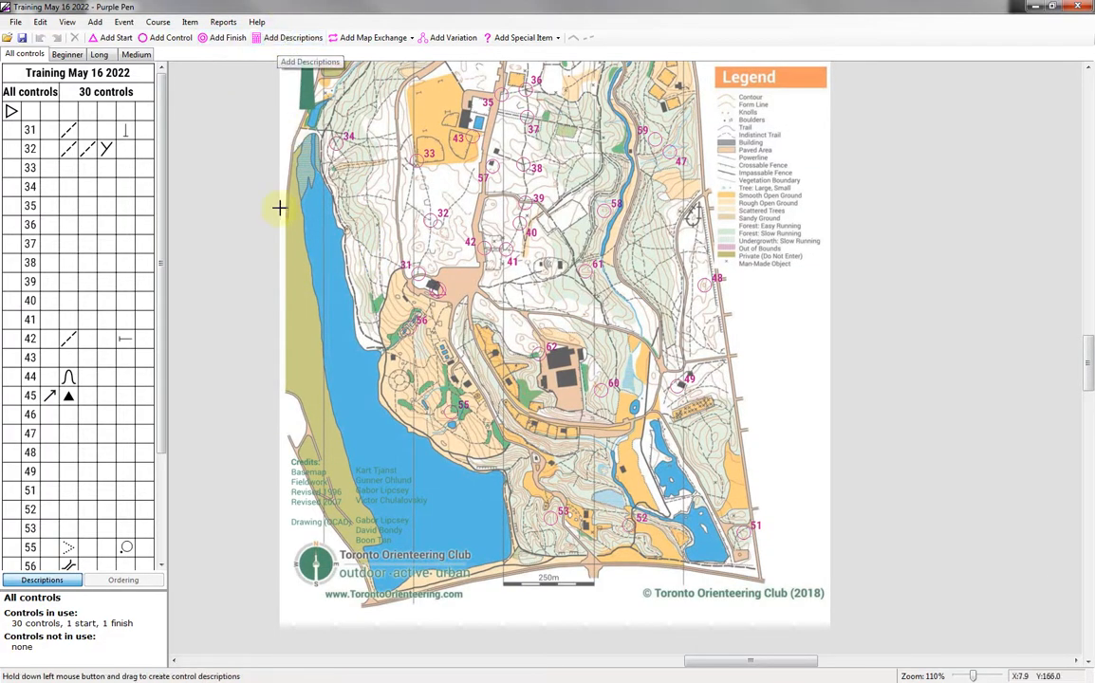
pyautogui.moveTo(289, 192); pyautogui.dragTo(378, 550)
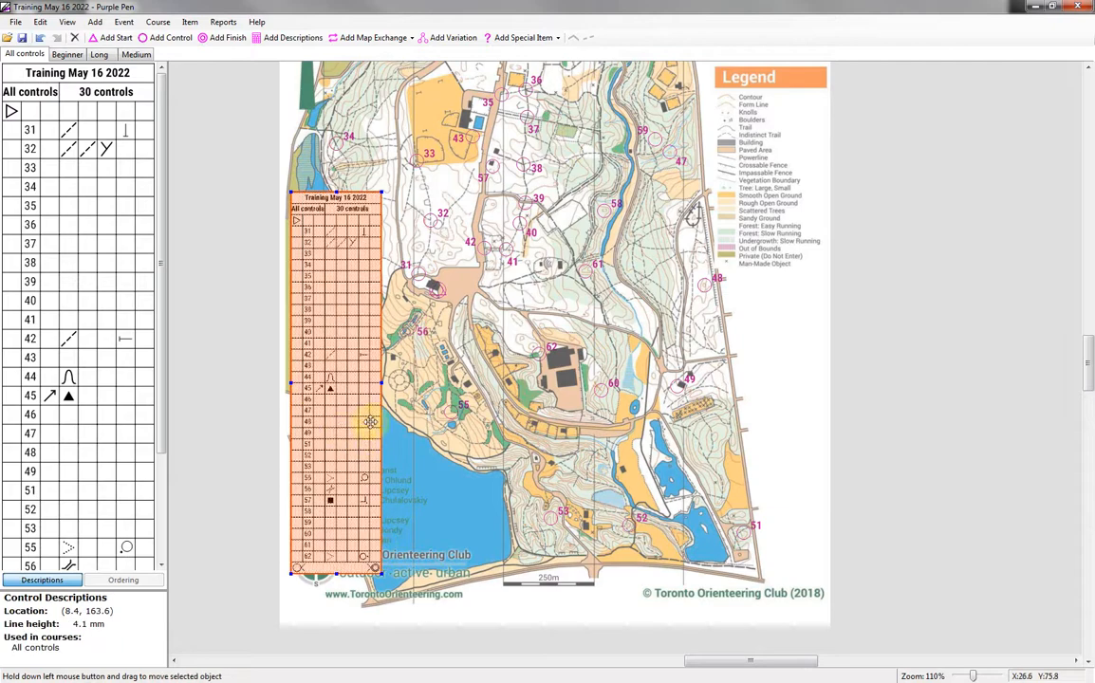
pyautogui.click(424, 480)
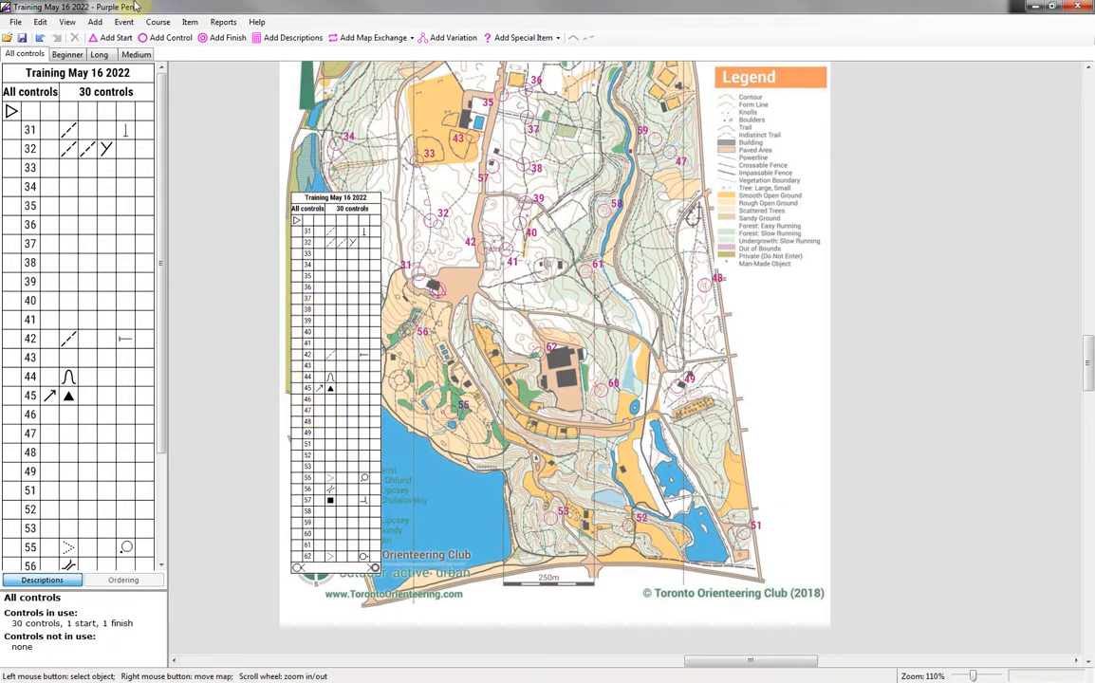
# Step: Set the description appearance of All Controls to Text, leaving the map printing scale as is
pyautogui.click(159, 22)
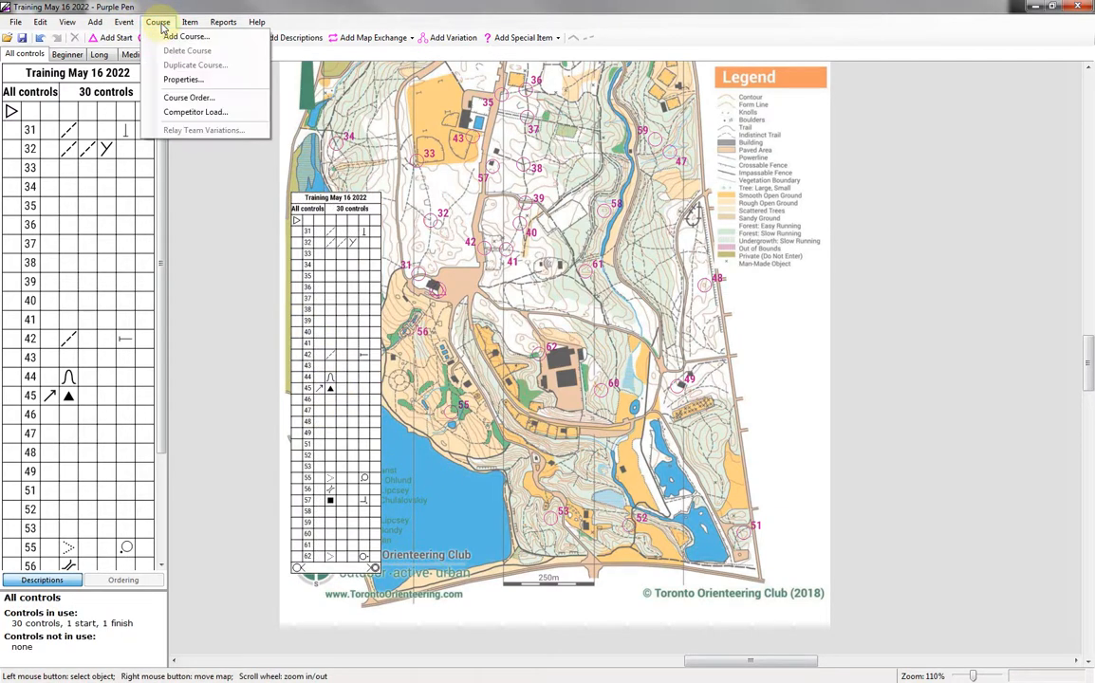
pyautogui.click(178, 82)
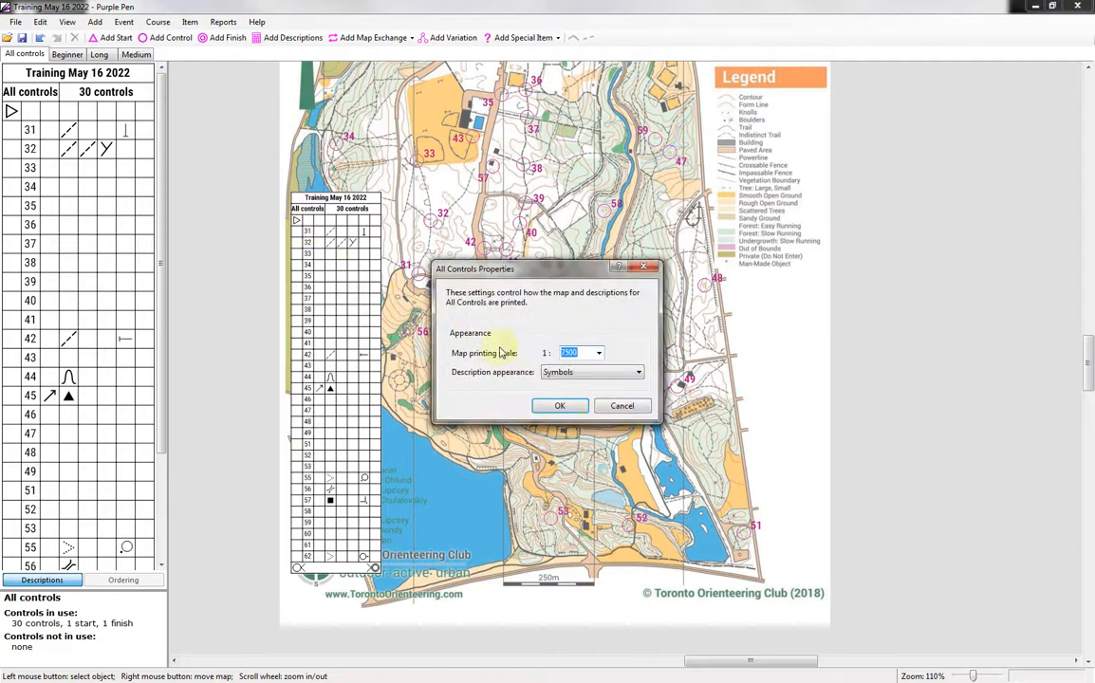
pyautogui.click(583, 372)
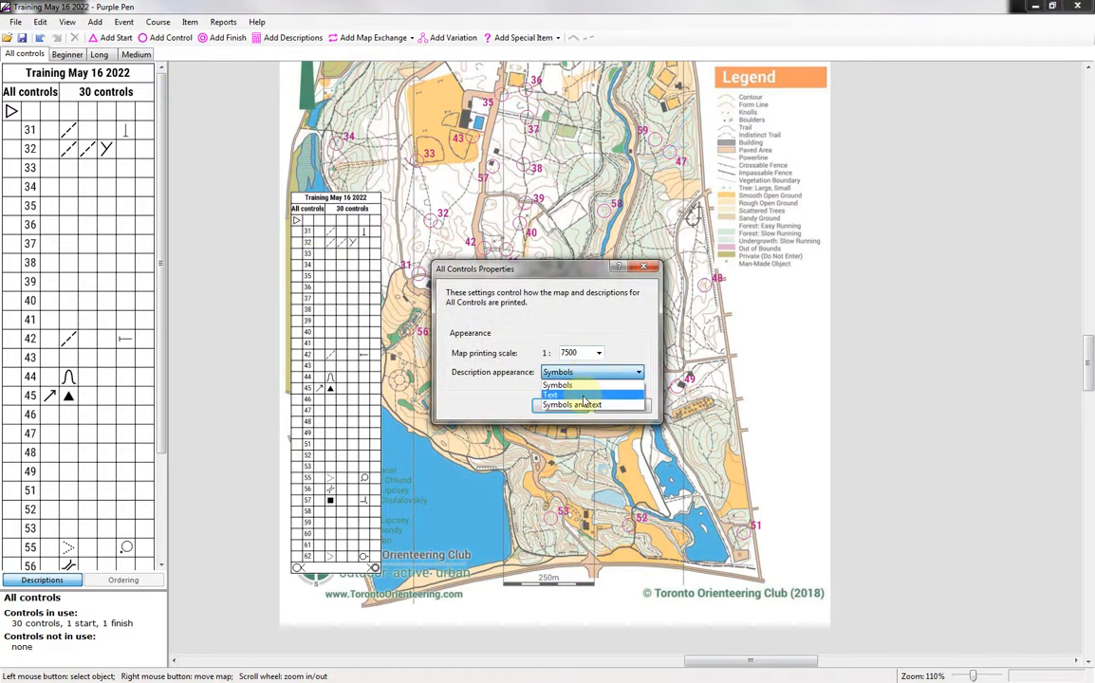
pyautogui.click(584, 395)
pyautogui.click(561, 406)
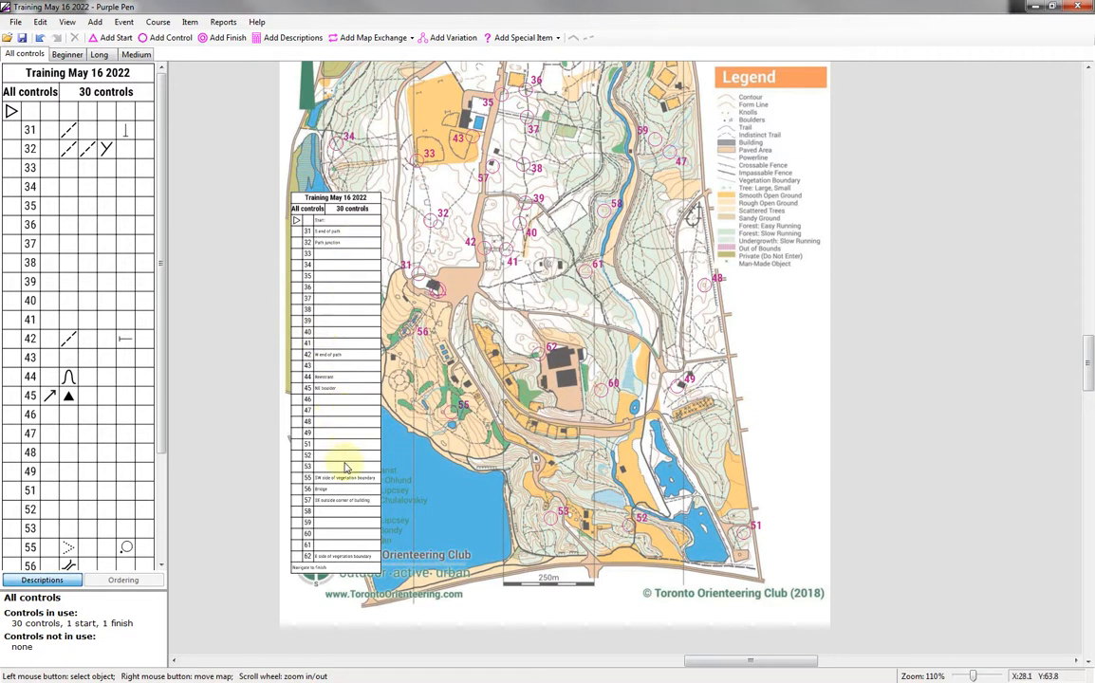
# Step: Move the All controls description sheet to the map's northeast edge, over the title, scale and legend
pyautogui.moveTo(587, 302); pyautogui.dragTo(486, 444)
pyautogui.scroll(-2, 215, 448)
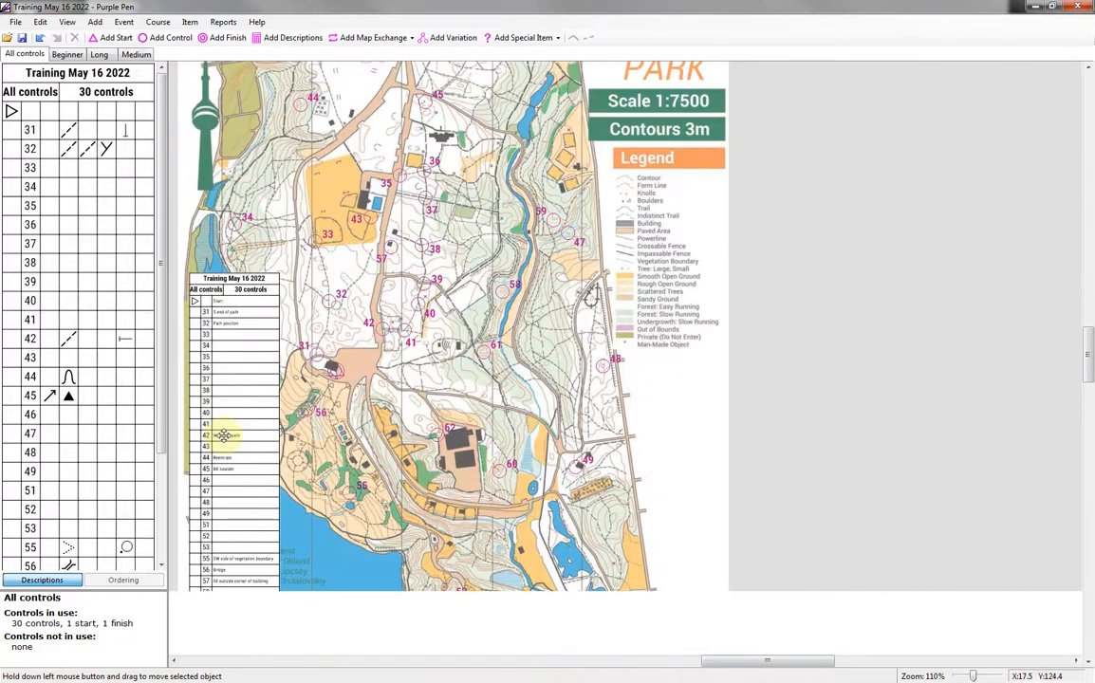
pyautogui.click(225, 422)
pyautogui.moveTo(226, 422); pyautogui.dragTo(666, 154)
pyautogui.moveTo(790, 278); pyautogui.dragTo(754, 438)
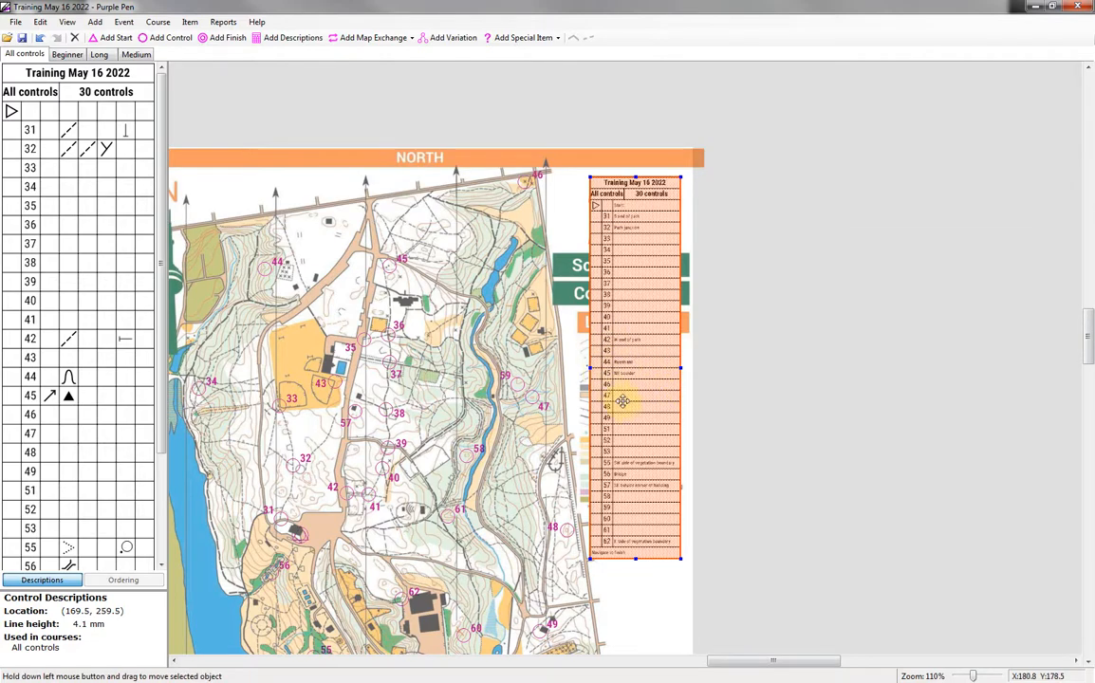
# Step: Show the Beginner course and create one CMYK PDF each for All controls, Beginner, Long and Medium in the event file's folder, replacing existing files
pyautogui.click(66, 54)
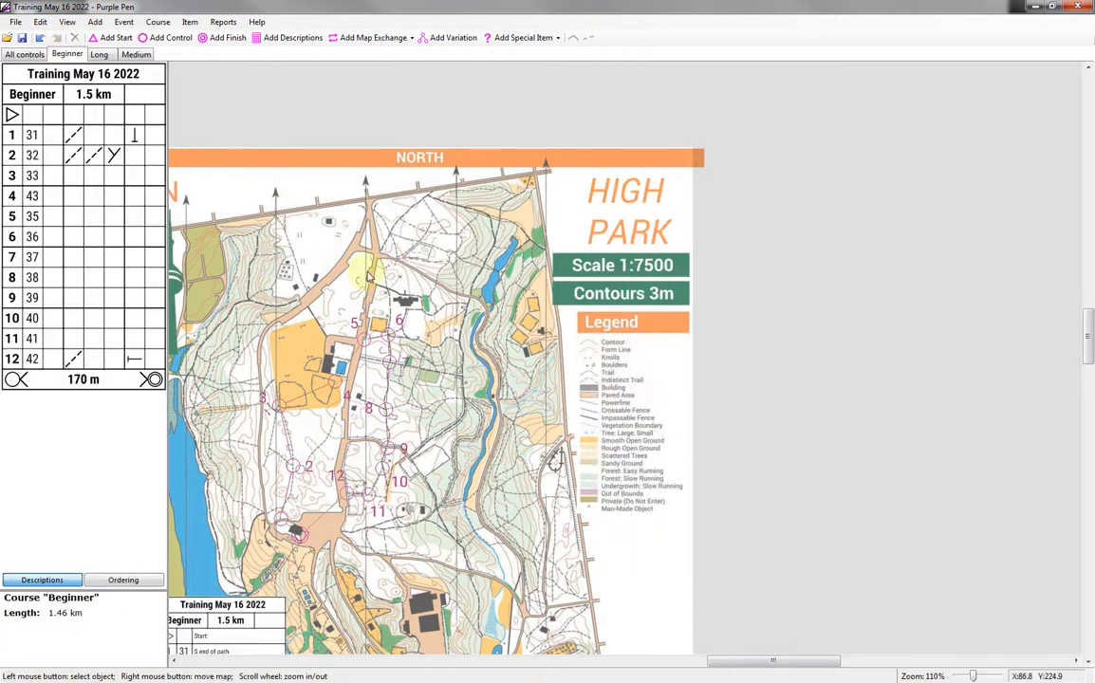
pyautogui.moveTo(437, 230); pyautogui.dragTo(586, 93)
pyautogui.moveTo(770, 137); pyautogui.dragTo(738, 221)
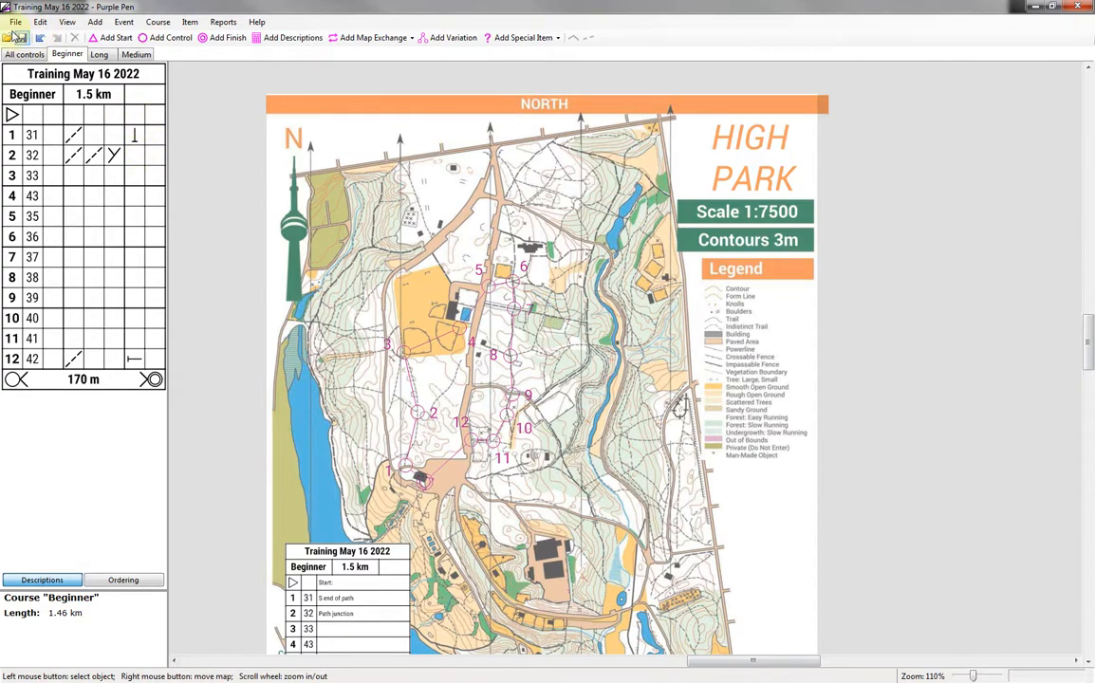
pyautogui.click(15, 21)
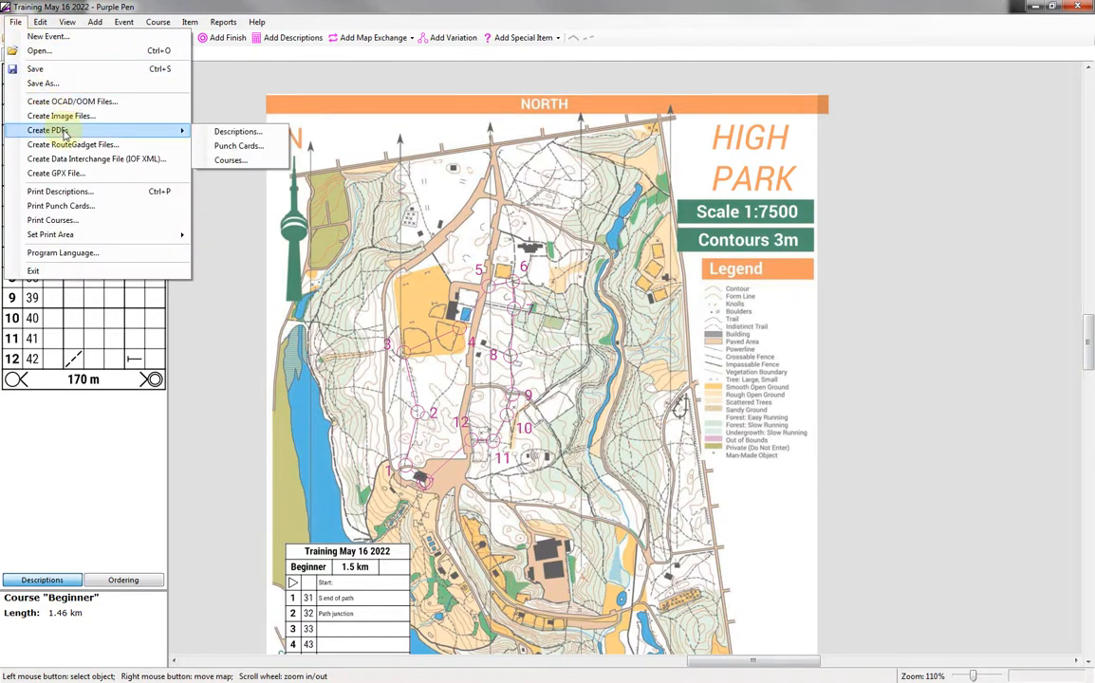
pyautogui.click(17, 20)
pyautogui.click(15, 21)
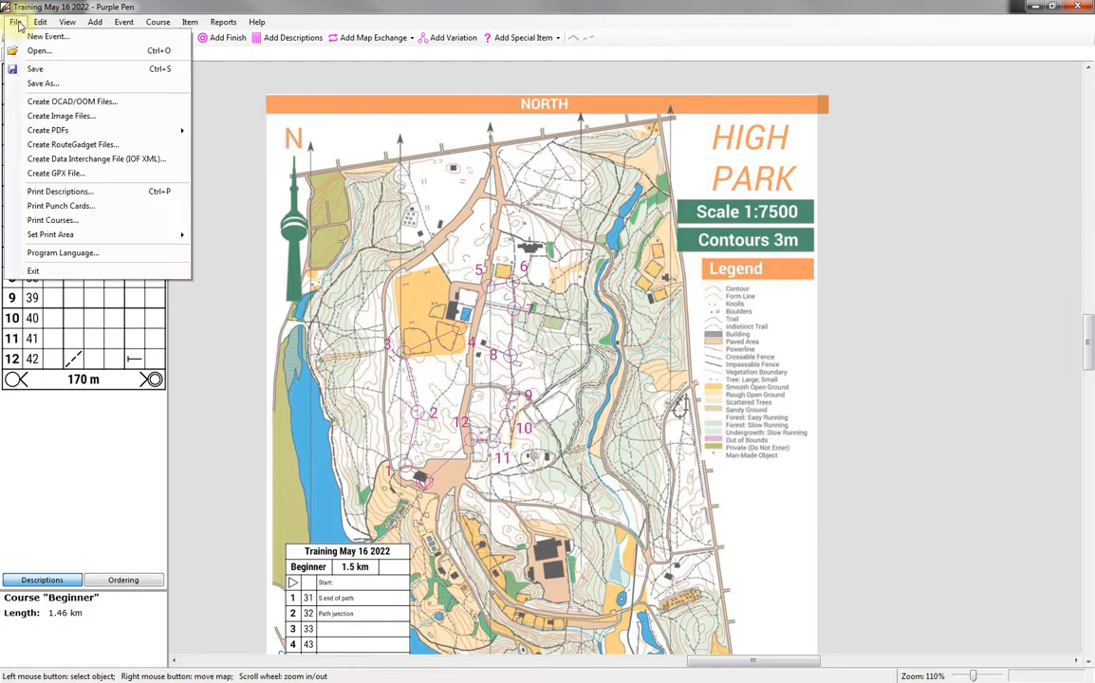
pyautogui.moveTo(152, 130)
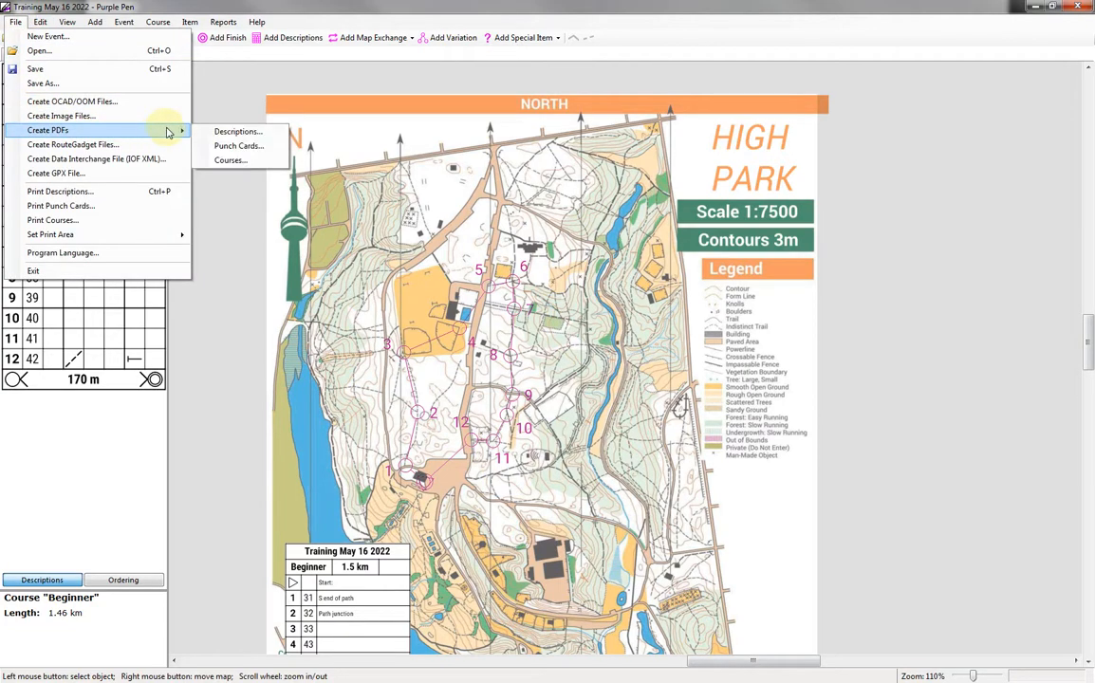
pyautogui.click(239, 161)
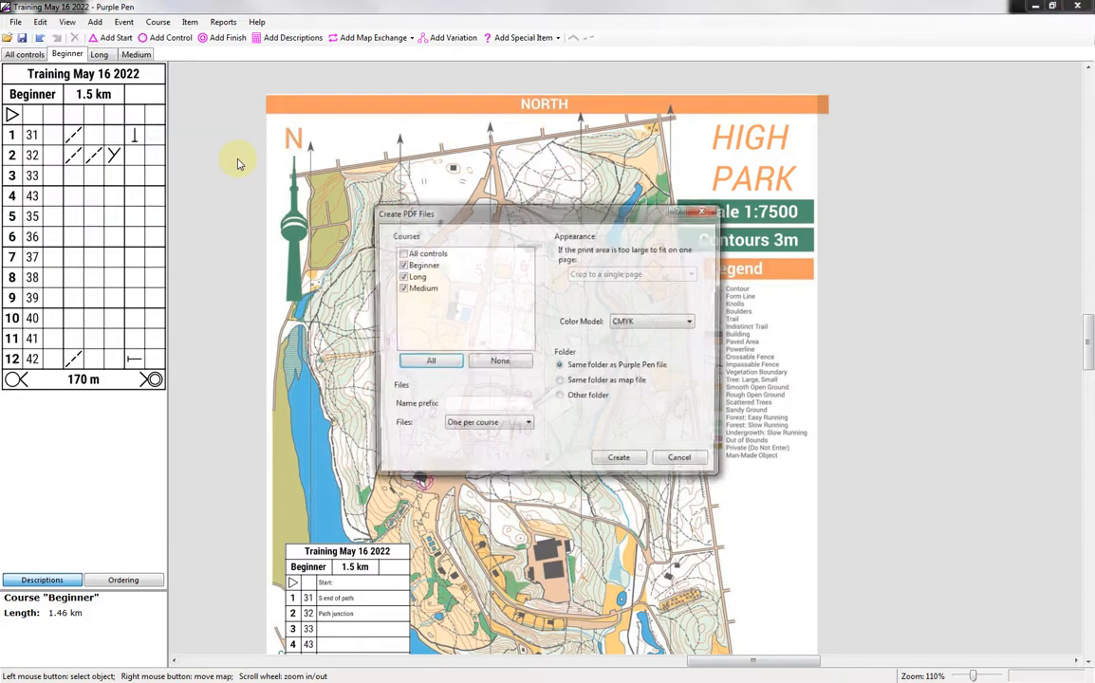
pyautogui.click(400, 253)
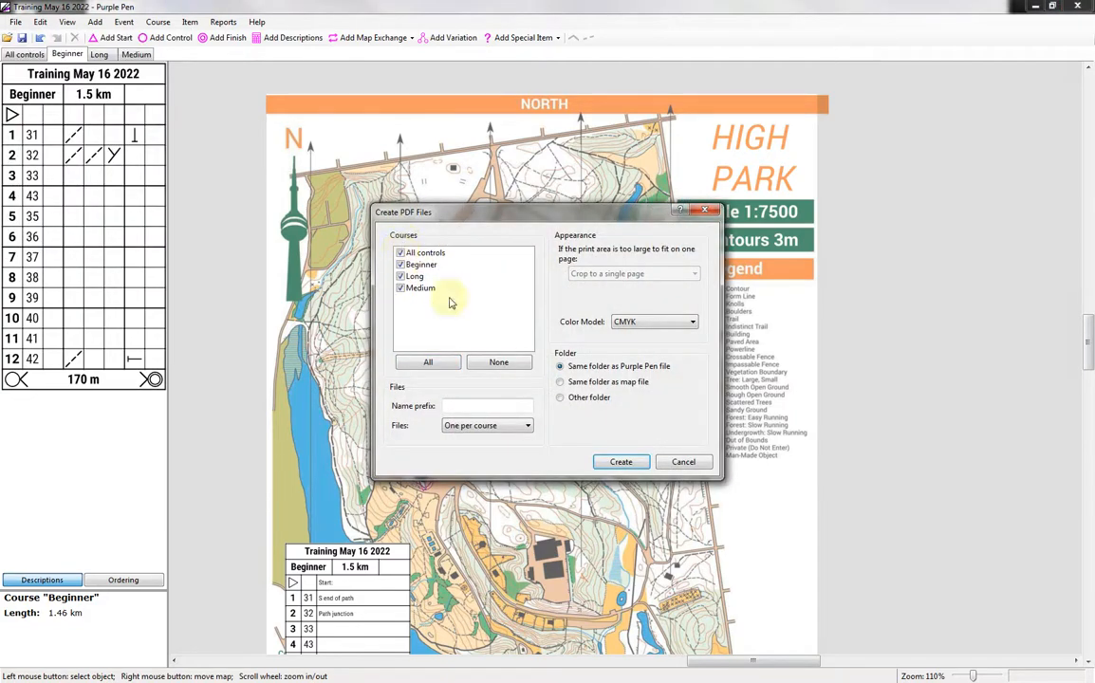
pyautogui.click(401, 289)
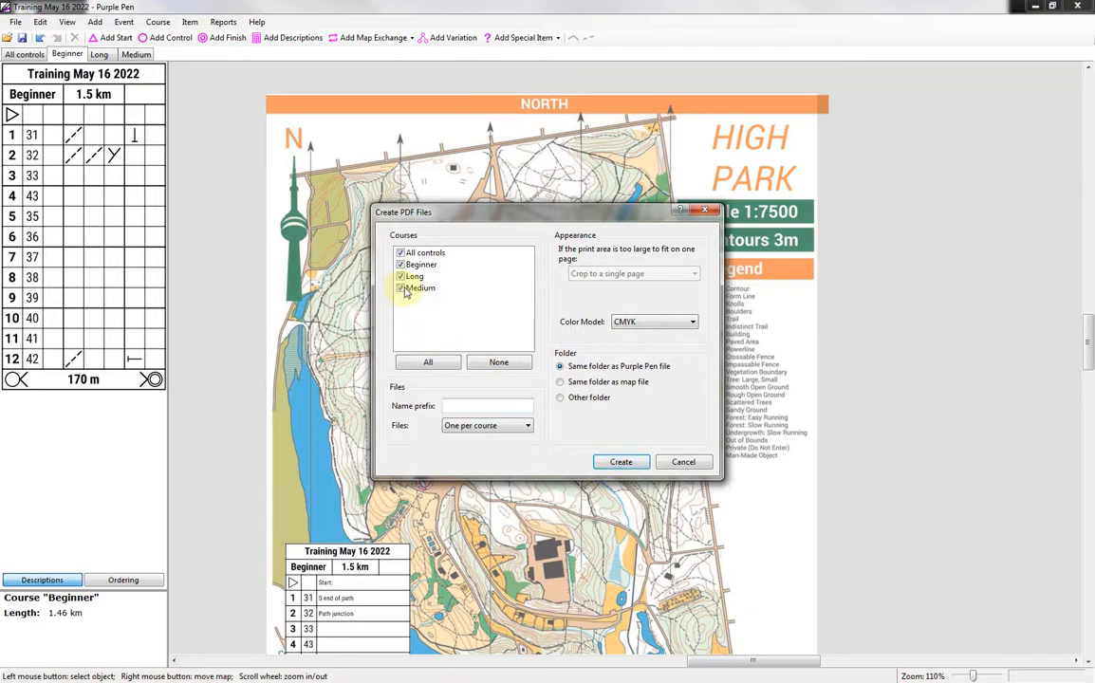
pyautogui.click(619, 462)
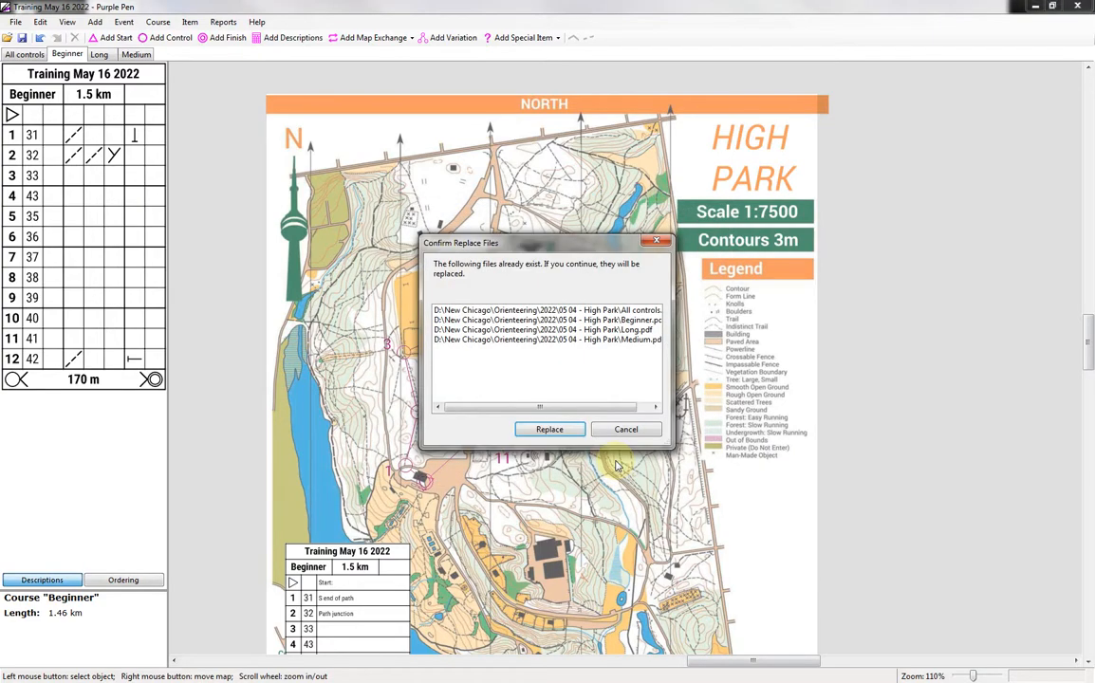
pyautogui.click(550, 432)
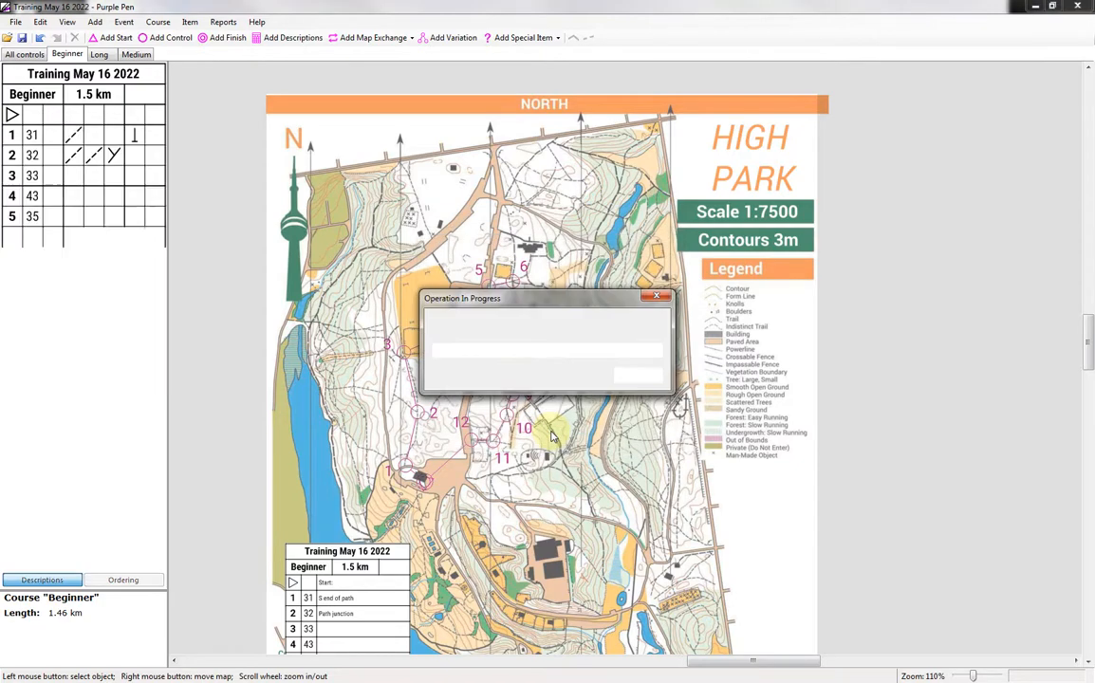
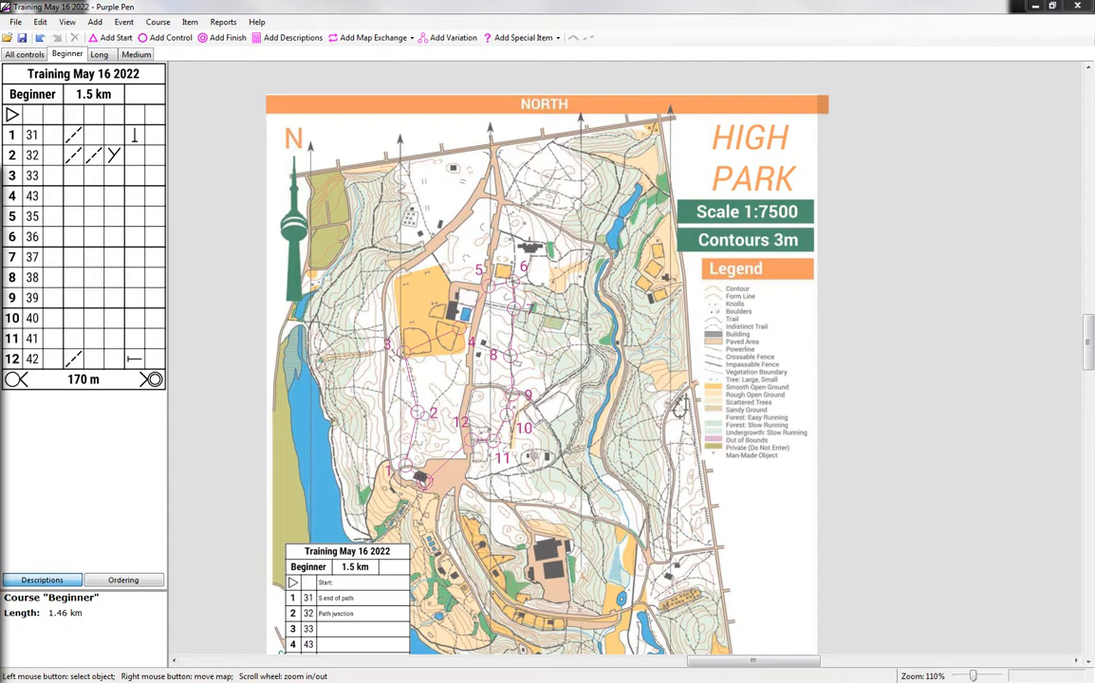
# Step: Open Beginner.pdf from the 05 04 - High Park folder in Adobe Acrobat, view the whole page, and close it
pyautogui.moveTo(0, 181); pyautogui.dragTo(314, 110)
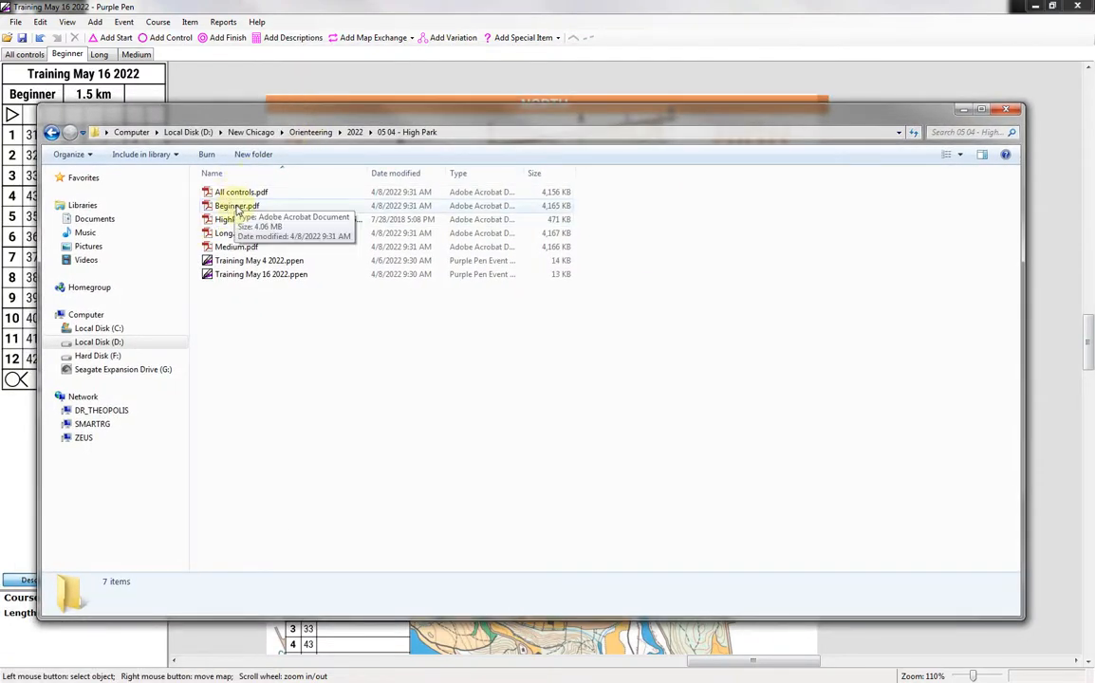
pyautogui.click(237, 207)
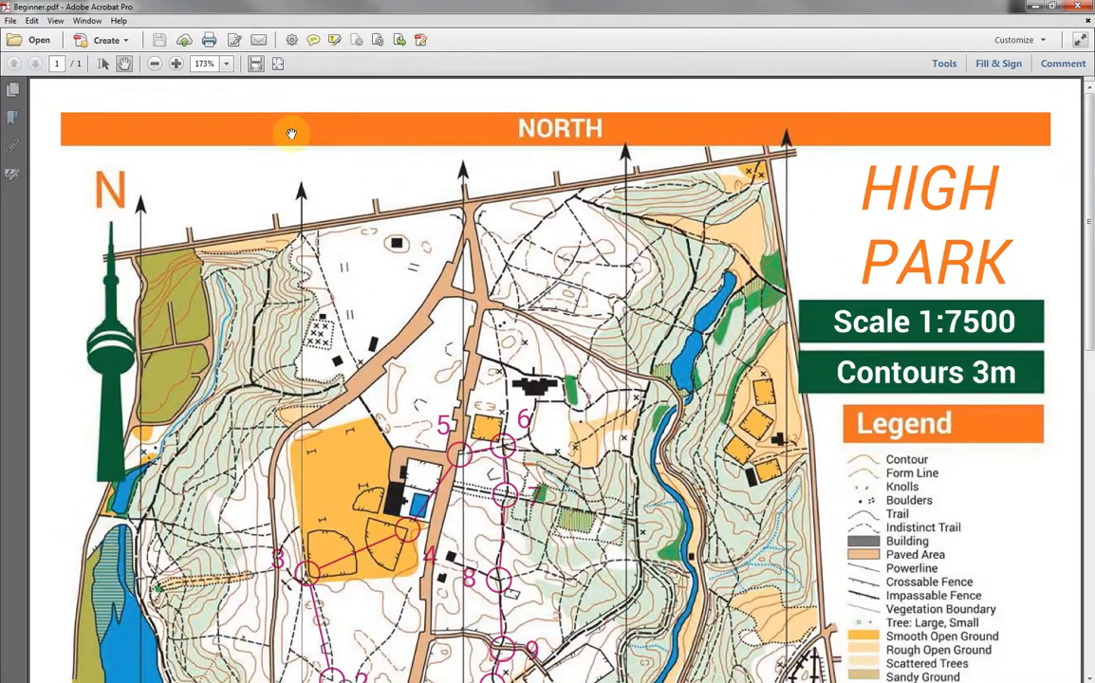
pyautogui.moveTo(292, 134); pyautogui.dragTo(294, 103)
pyautogui.click(278, 67)
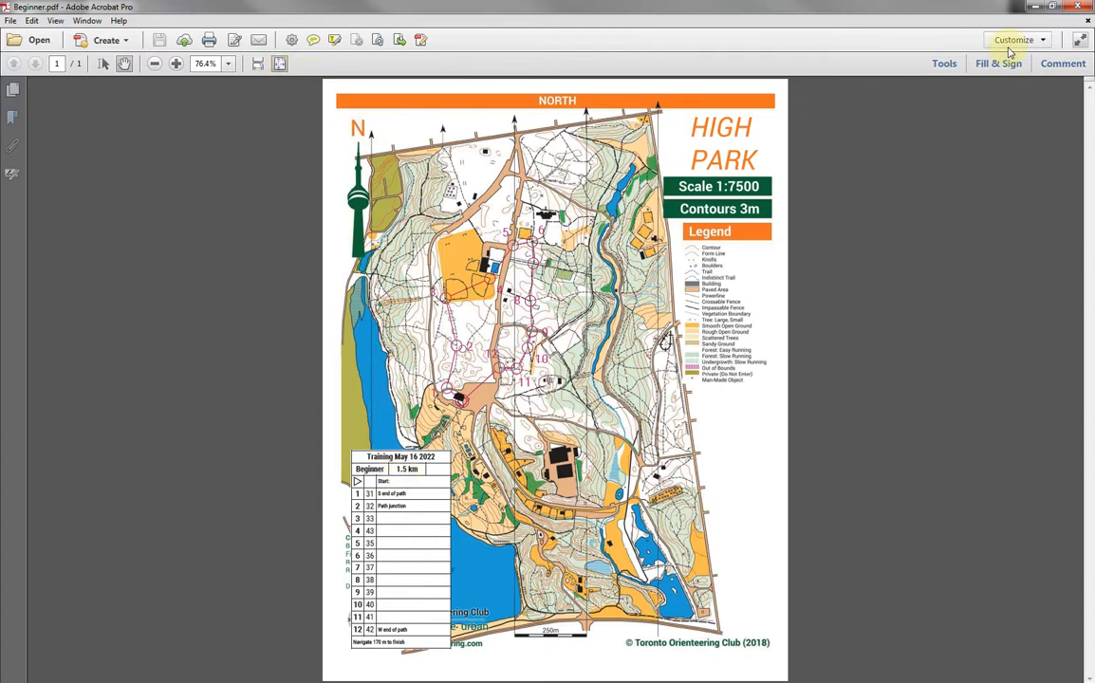
pyautogui.click(1088, 21)
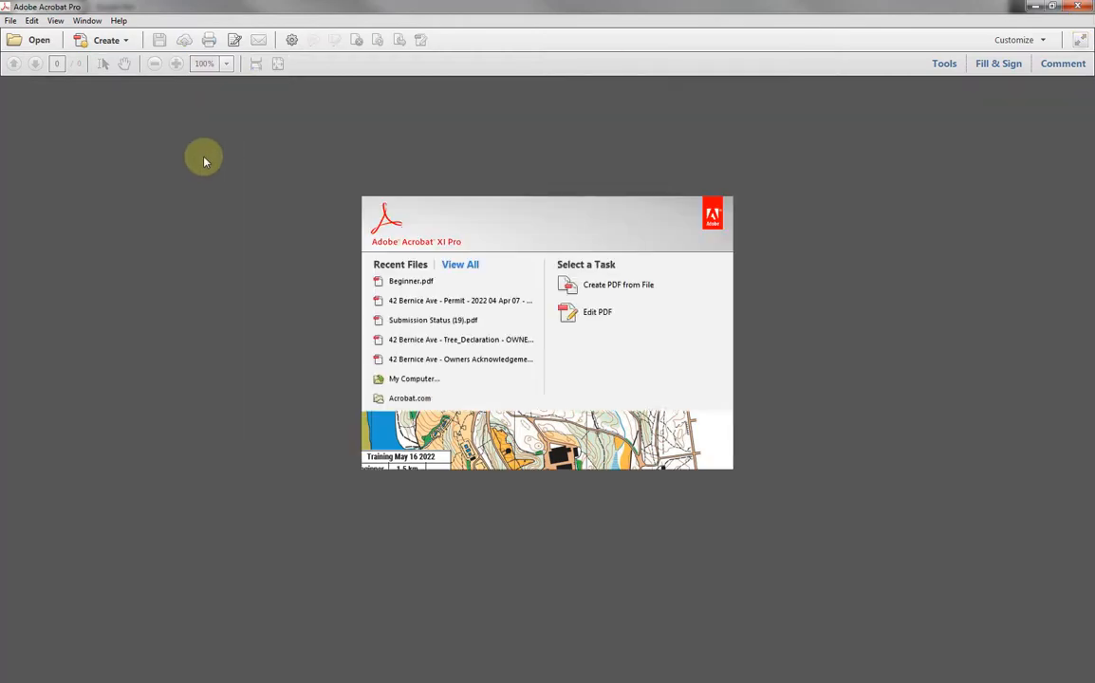
pyautogui.click(1036, 8)
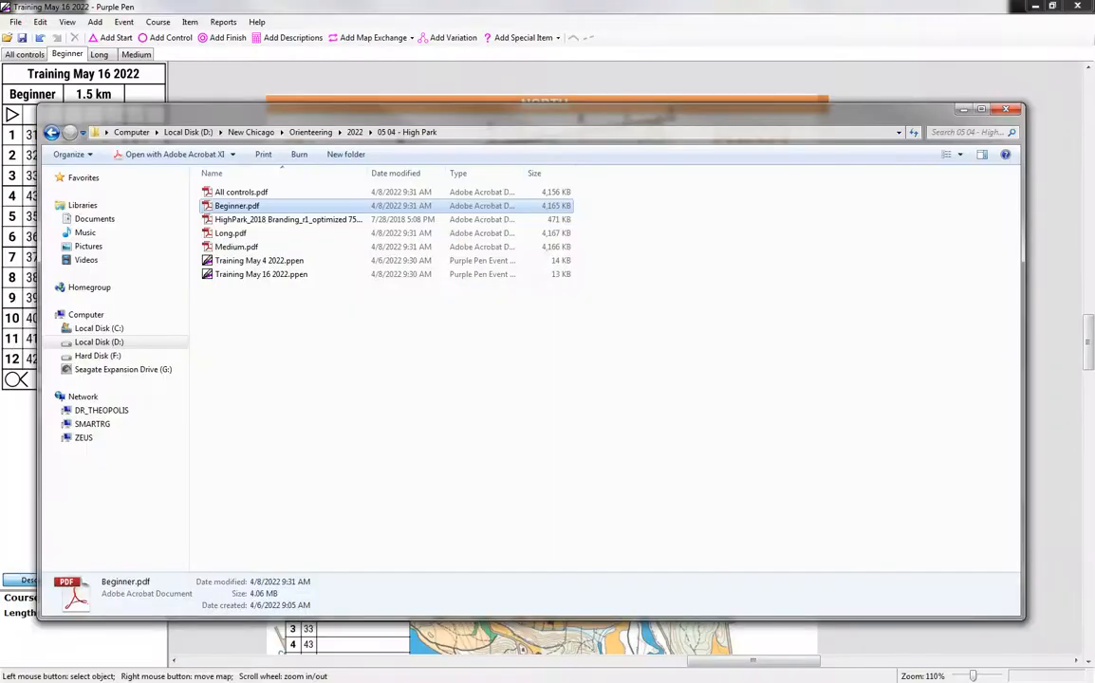
# Step: Open Long.pdf, check the course and its descriptions down to the full-page view, and close Adobe Acrobat
pyautogui.click(217, 247)
pyautogui.doubleClick(220, 233)
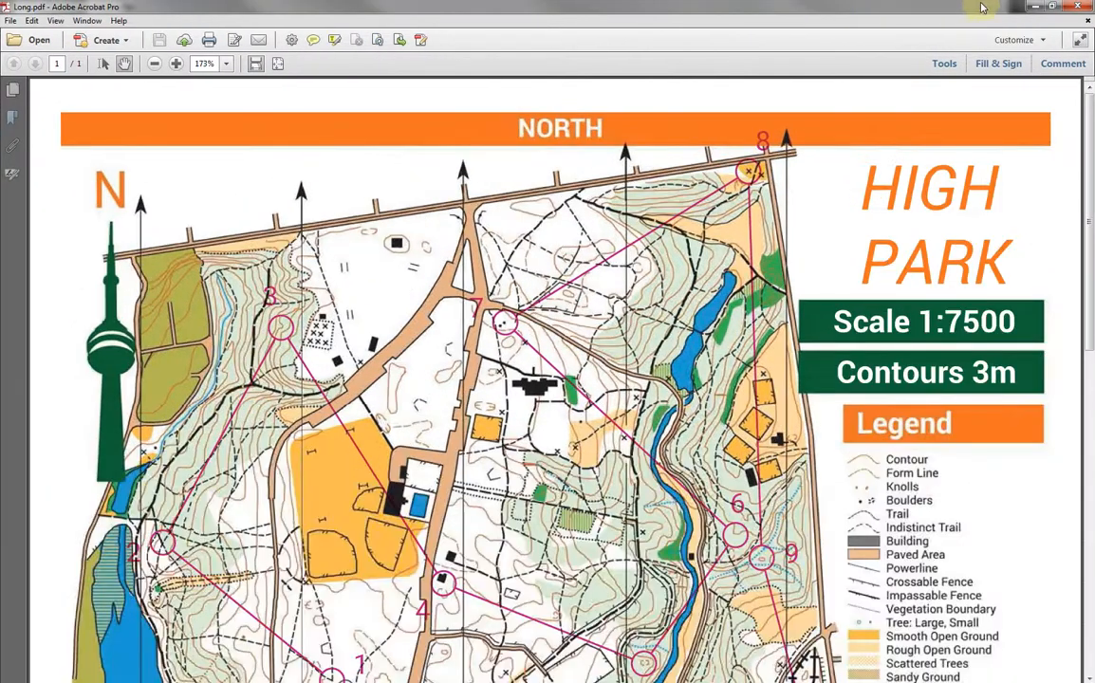
pyautogui.scroll(-7, 856, 300)
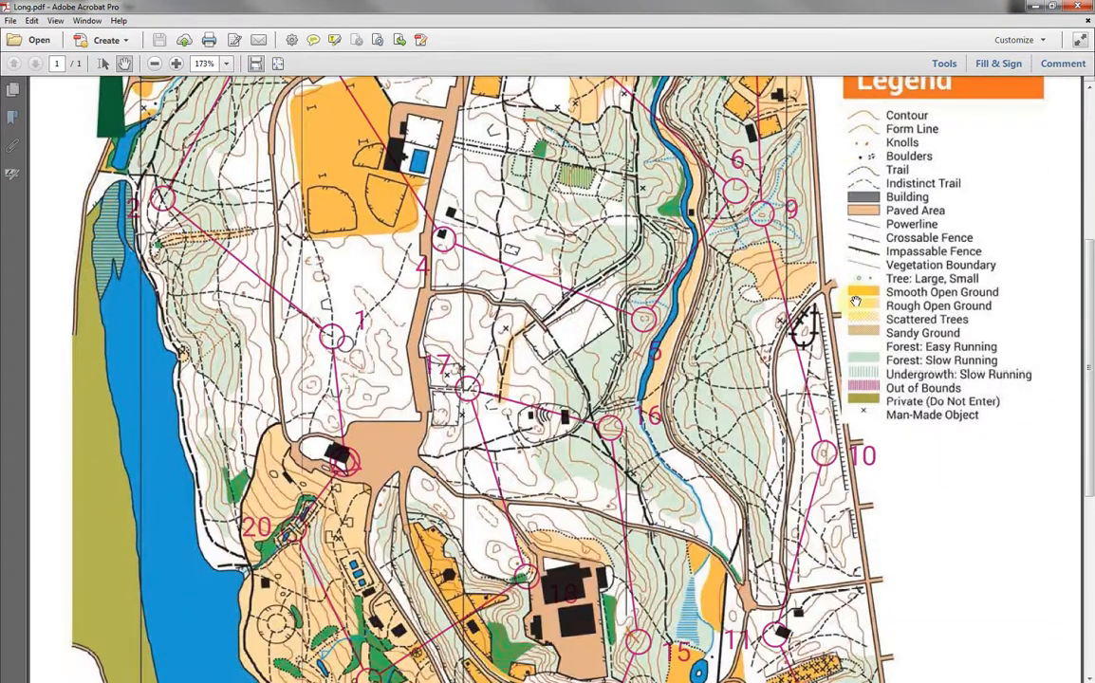
pyautogui.scroll(-6, 856, 300)
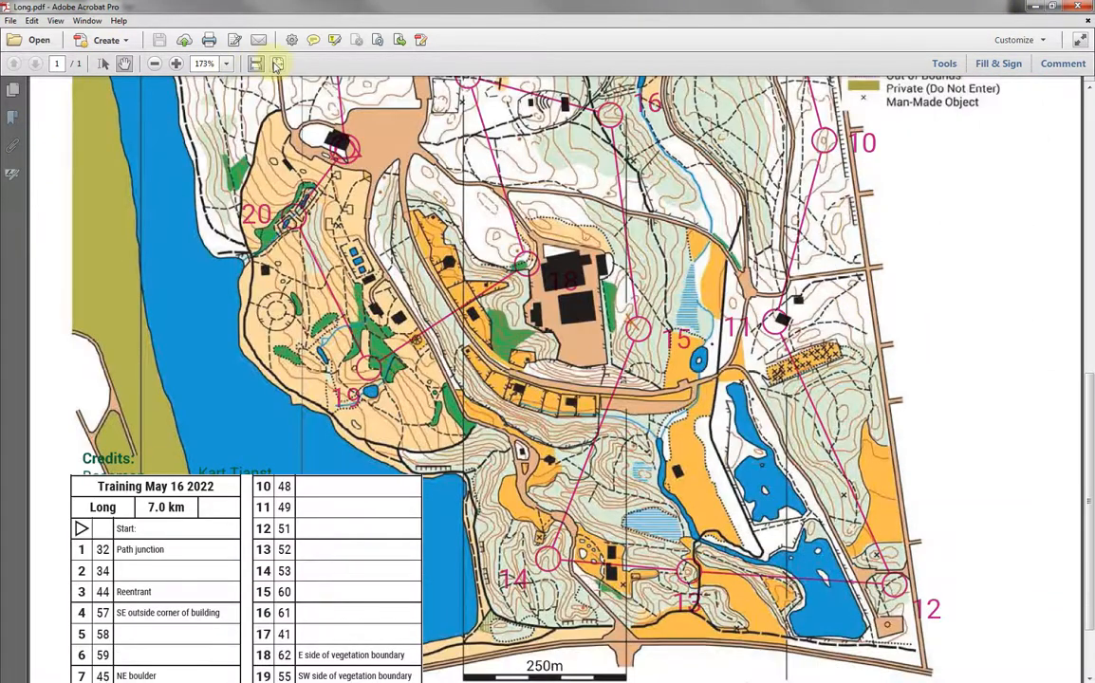
pyautogui.click(277, 64)
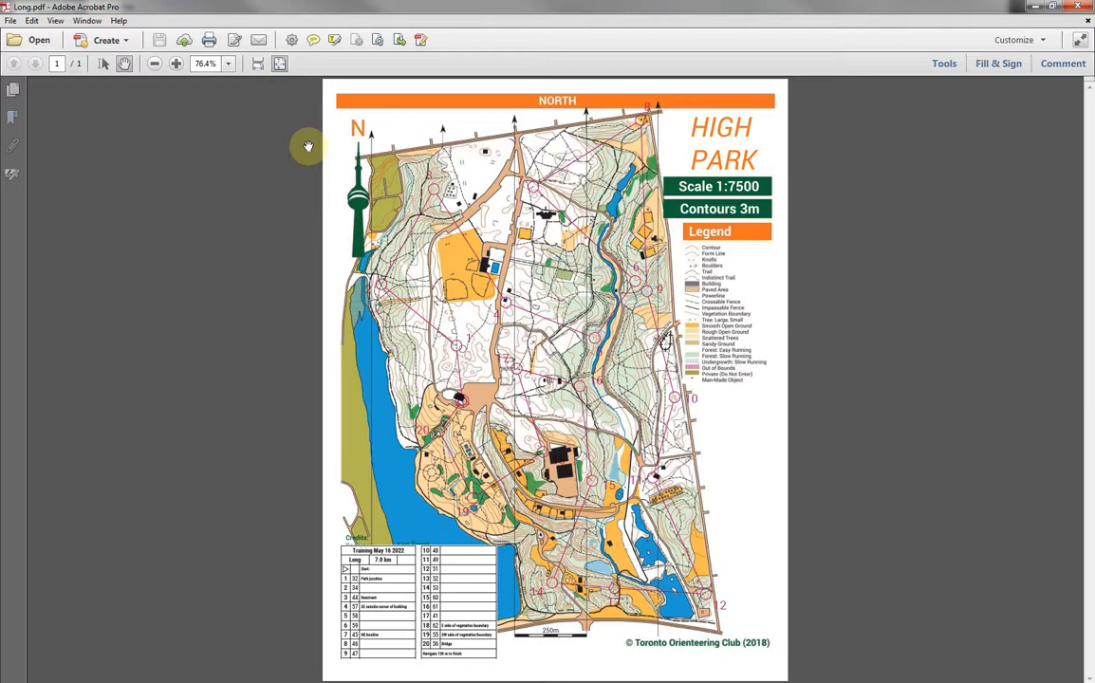
pyautogui.click(1088, 21)
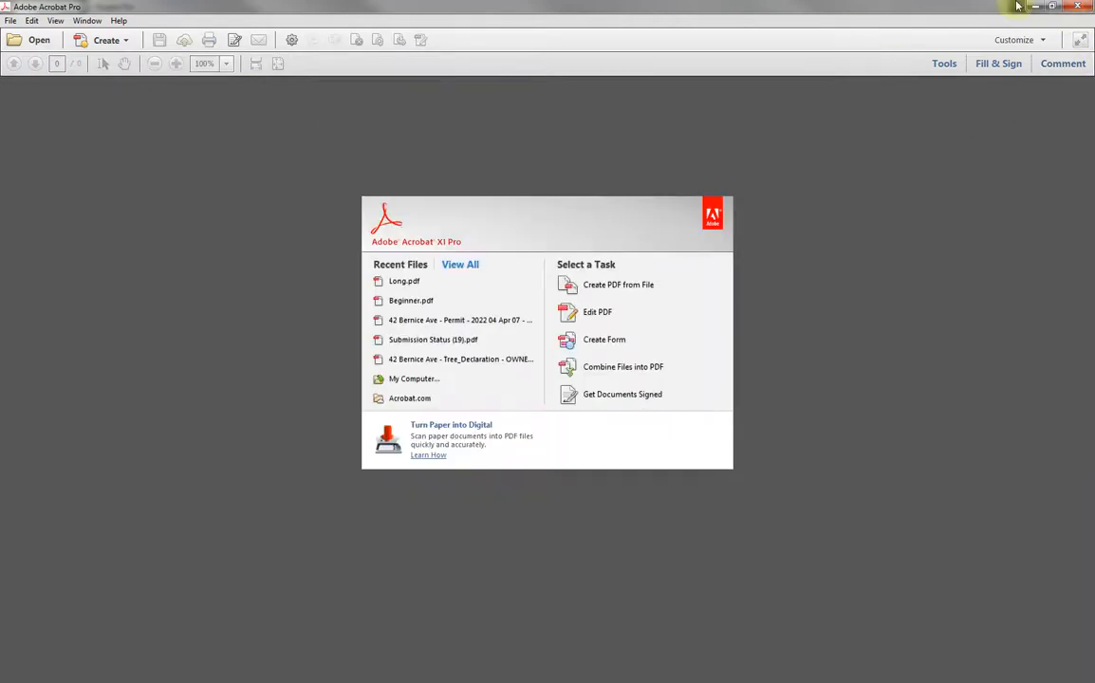
pyautogui.click(1077, 7)
# Step: Open Medium.pdf and examine the course's legs, control circles and description sheet across the whole map
pyautogui.doubleClick(230, 246)
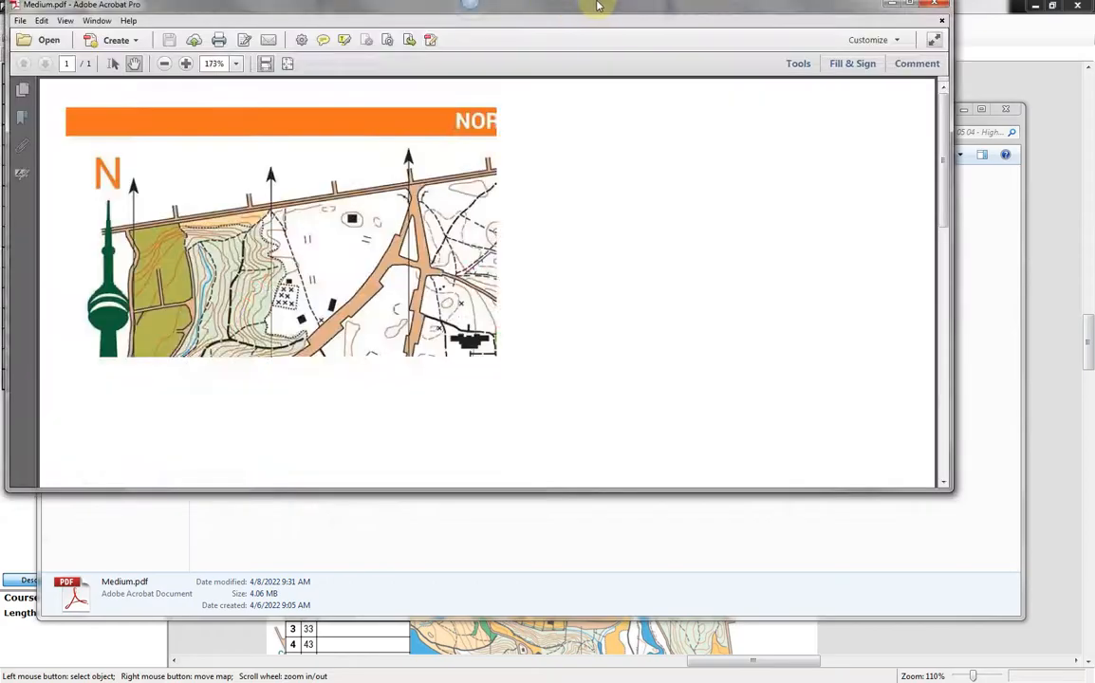
pyautogui.scroll(-10, 816, 233)
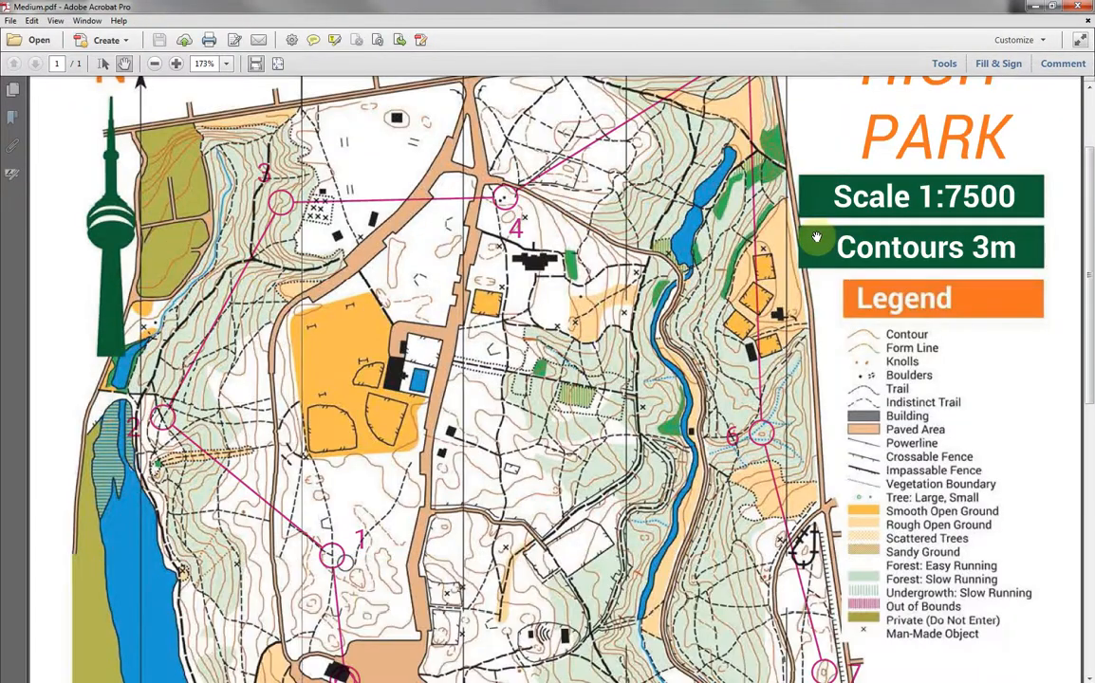
pyautogui.scroll(-4, 818, 235)
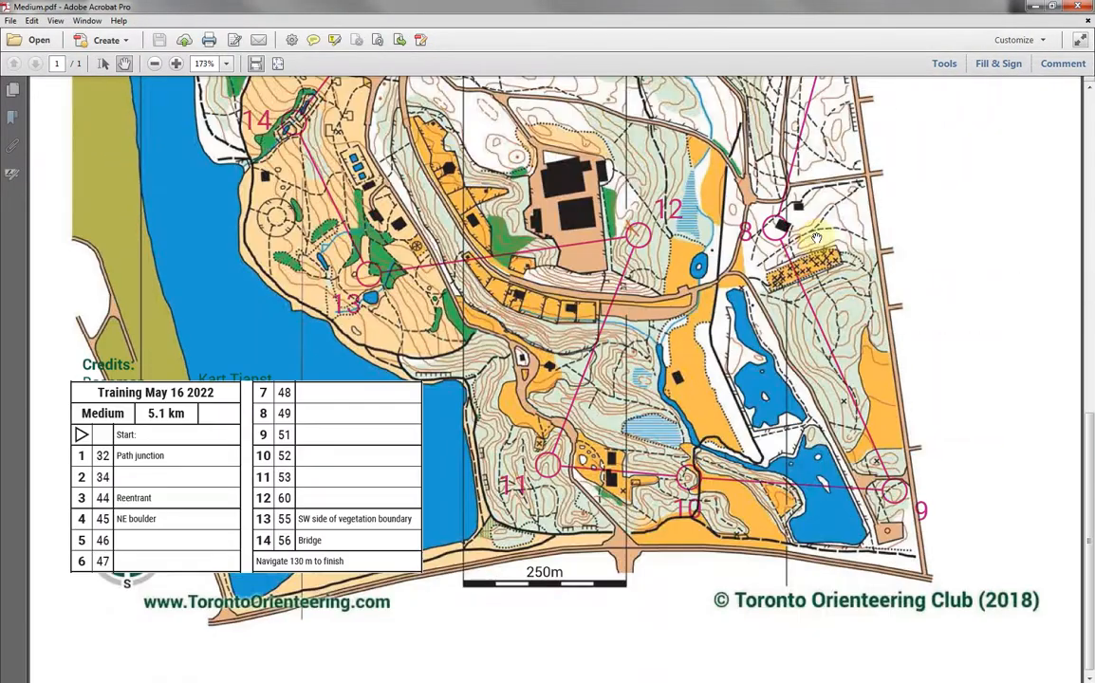
pyautogui.scroll(13, 379, 316)
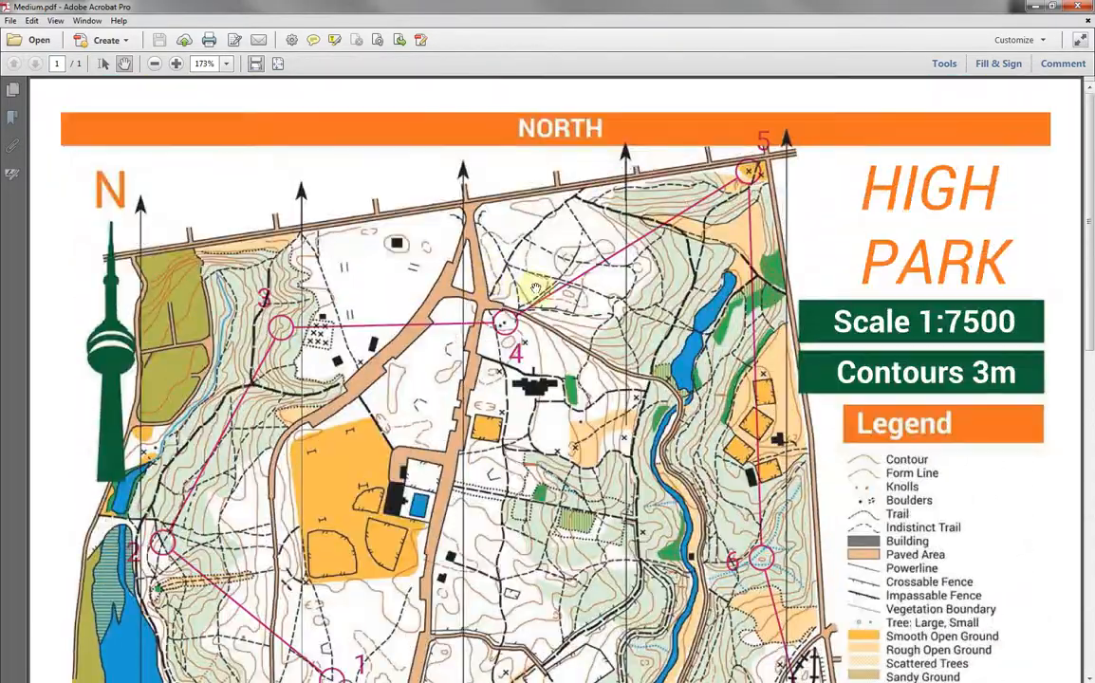
pyautogui.scroll(-8, 607, 272)
pyautogui.scroll(6, 646, 269)
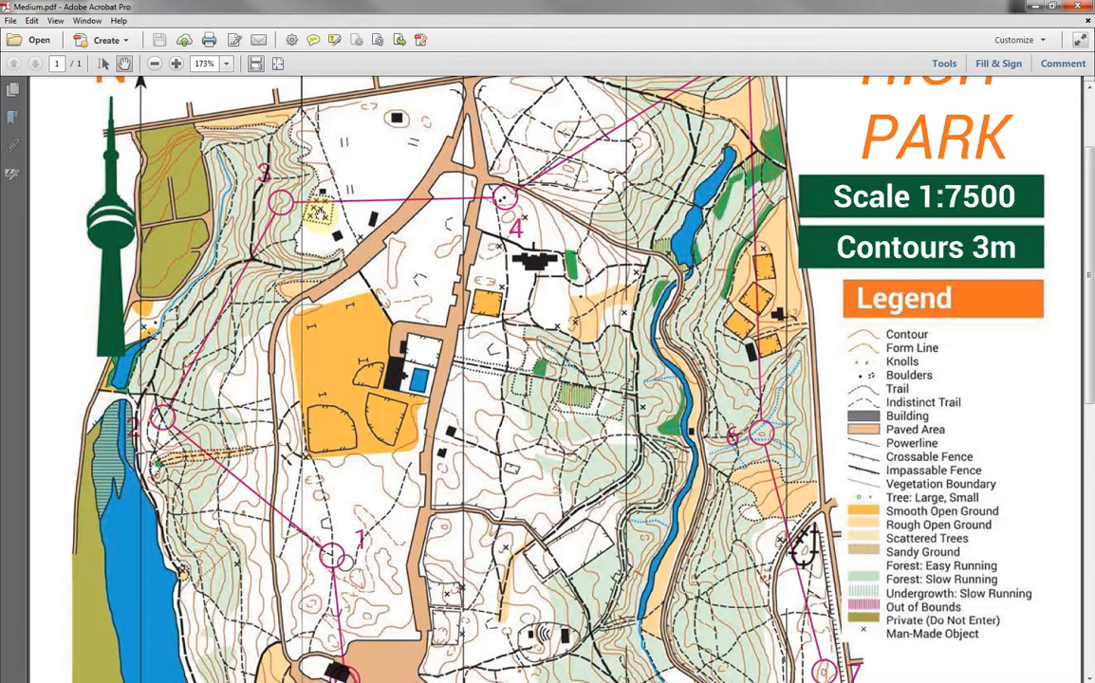
pyautogui.rightClick(630, 283)
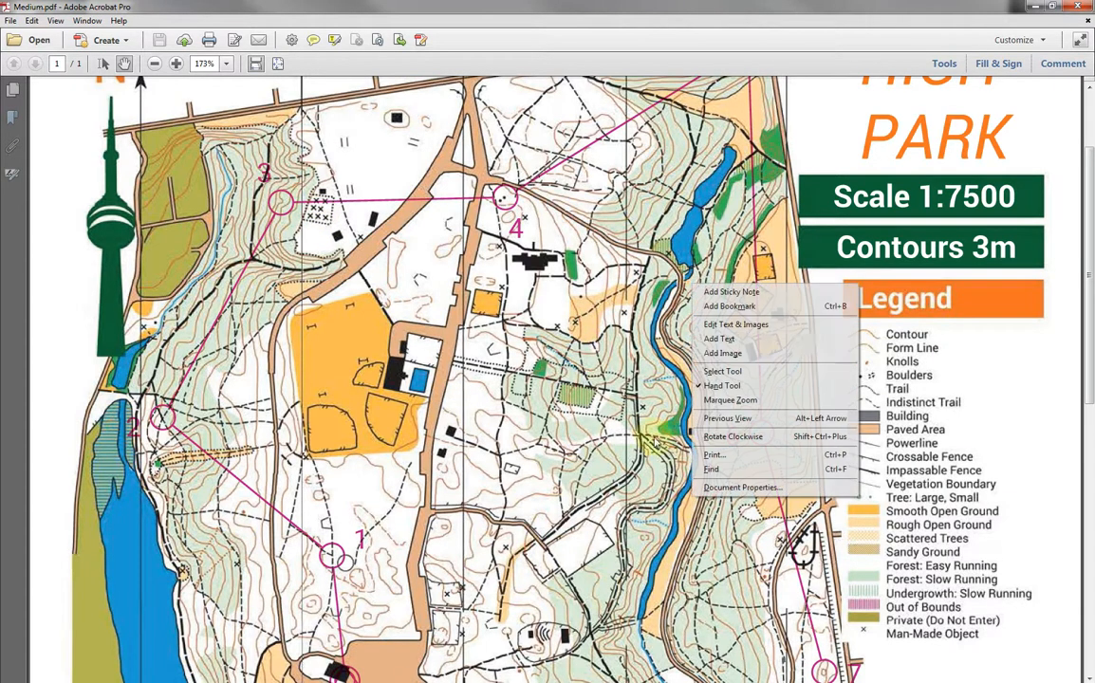
pyautogui.scroll(-2, 517, 356)
pyautogui.scroll(-2, 521, 353)
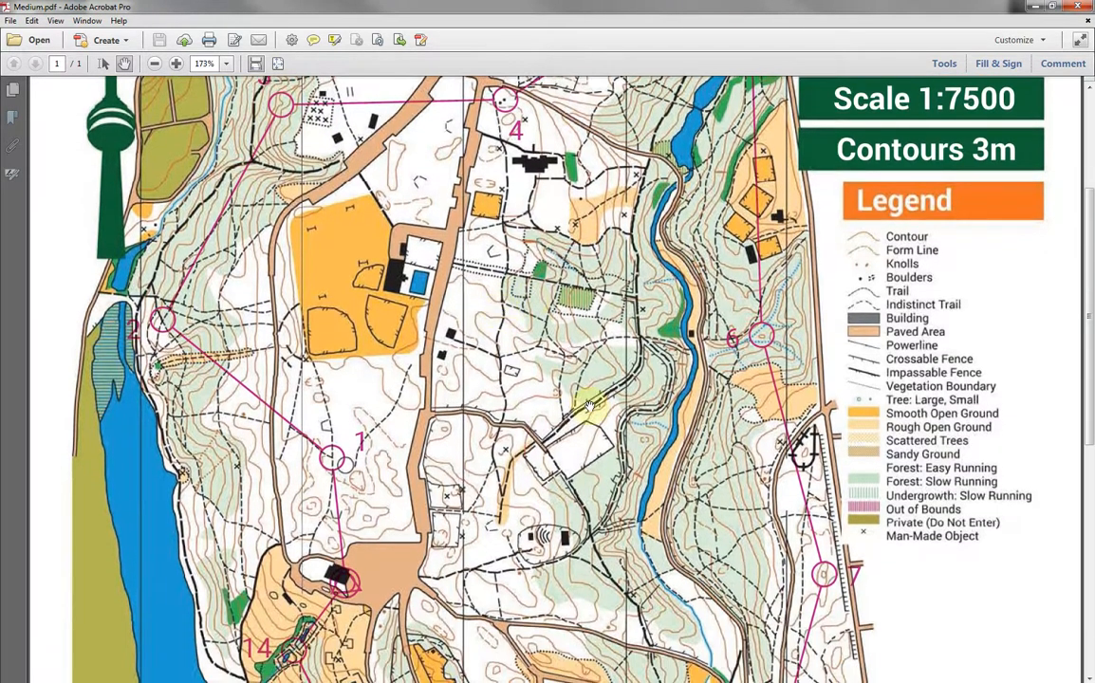
pyautogui.scroll(-1, 639, 287)
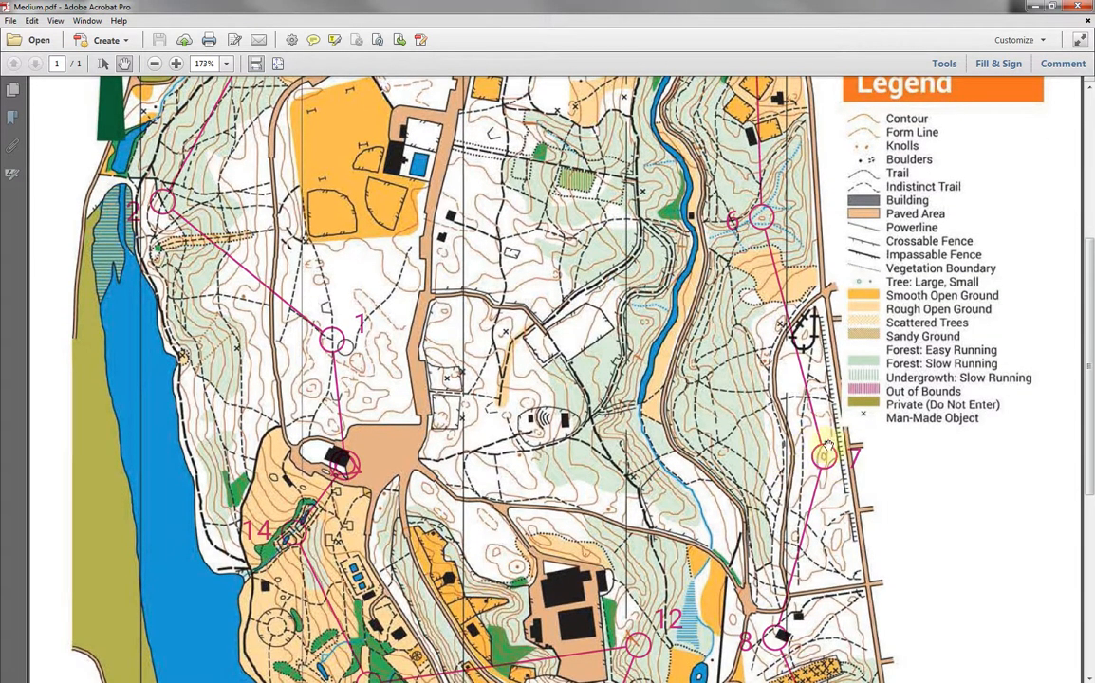
# Step: Review the southern half of the Medium course map, following controls 7 to 14 and checking the control description sheet
pyautogui.scroll(-1, 784, 472)
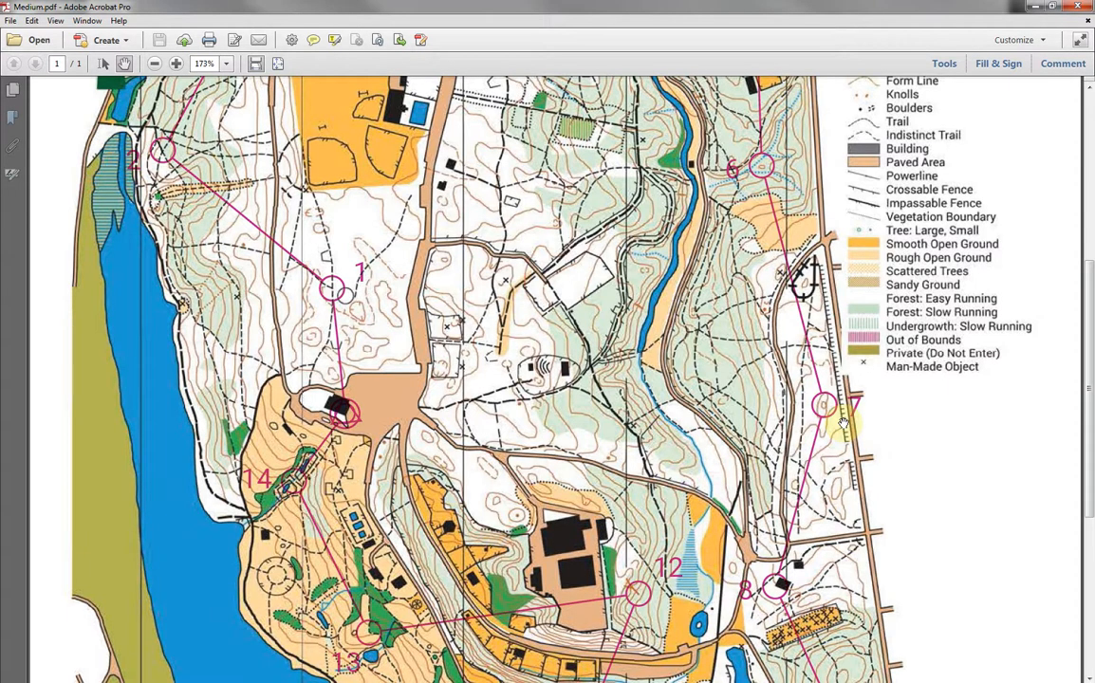
pyautogui.rightClick(741, 432)
pyautogui.scroll(-4, 676, 388)
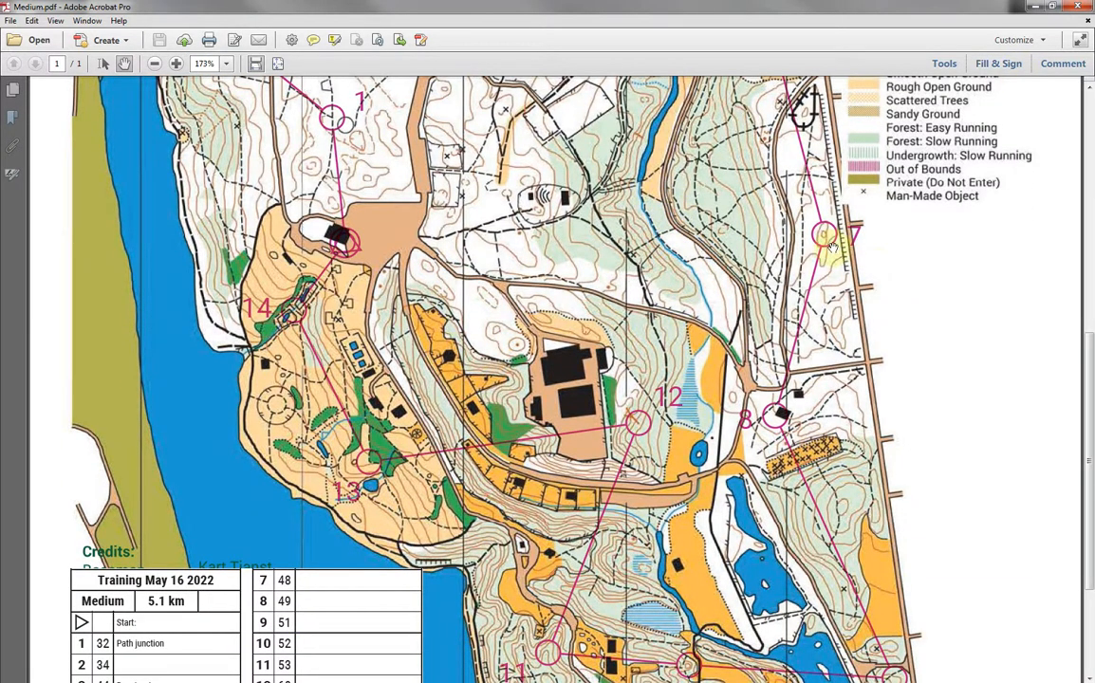
pyautogui.scroll(-2, 636, 156)
pyautogui.scroll(5, 638, 157)
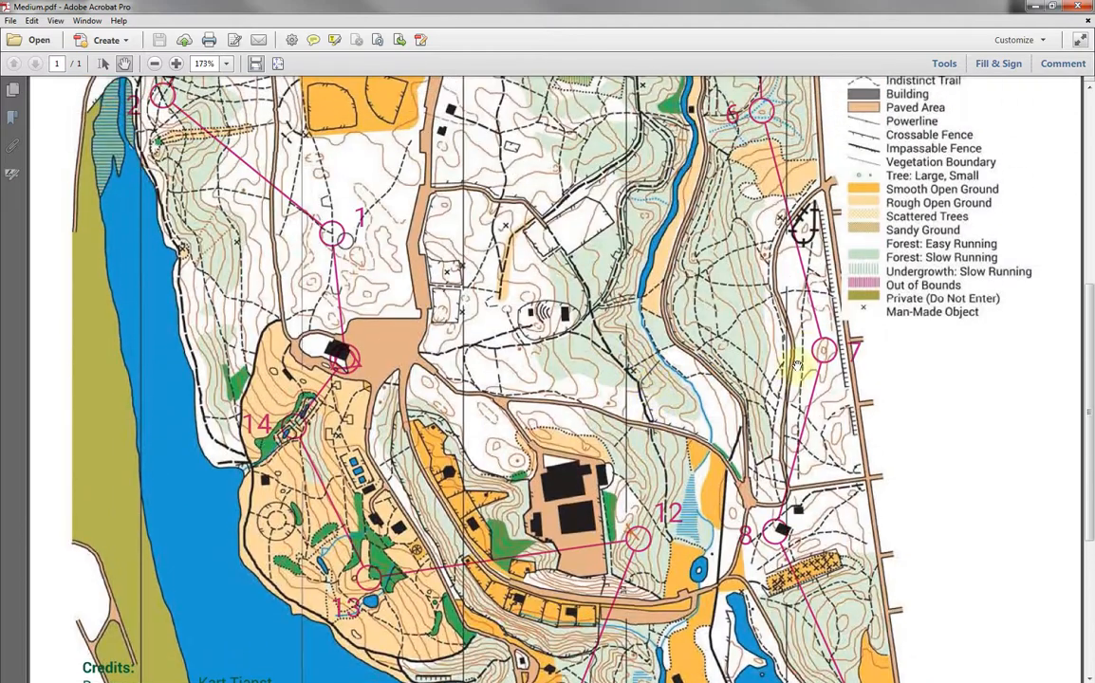
pyautogui.scroll(-2, 802, 372)
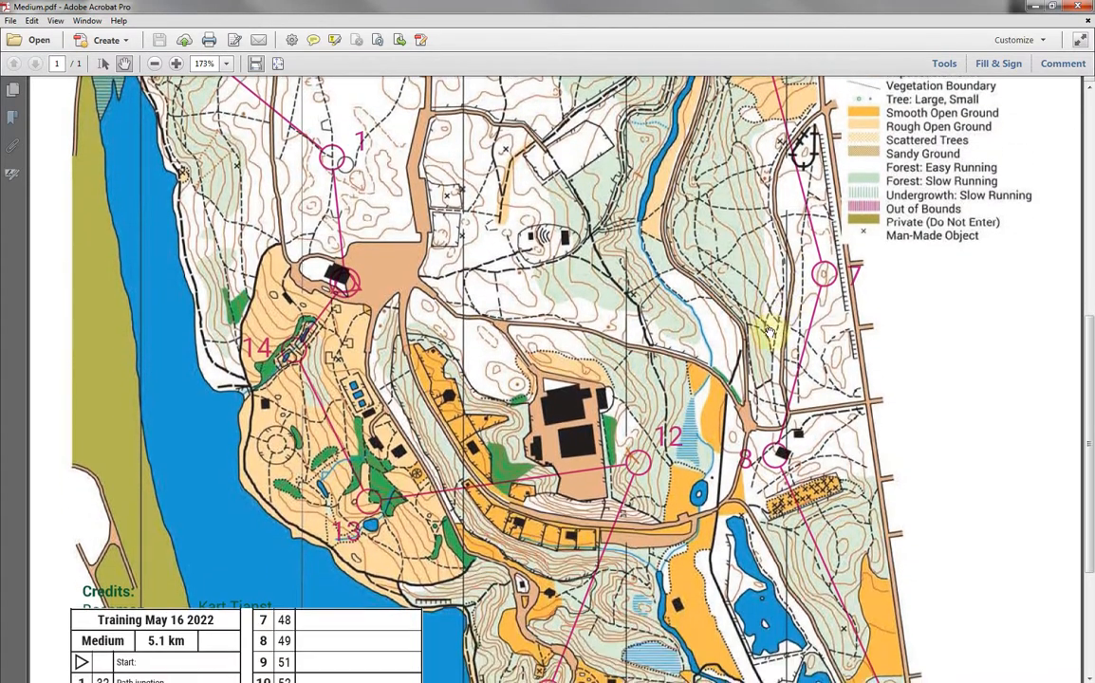
pyautogui.scroll(-2, 702, 266)
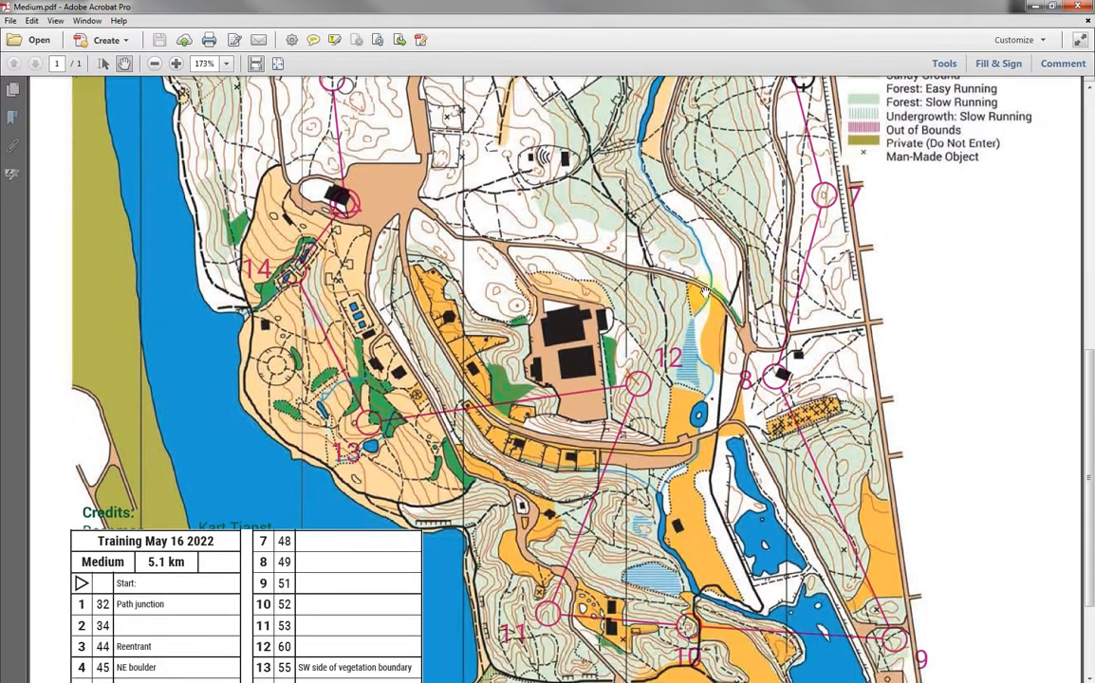
pyautogui.scroll(2, 636, 266)
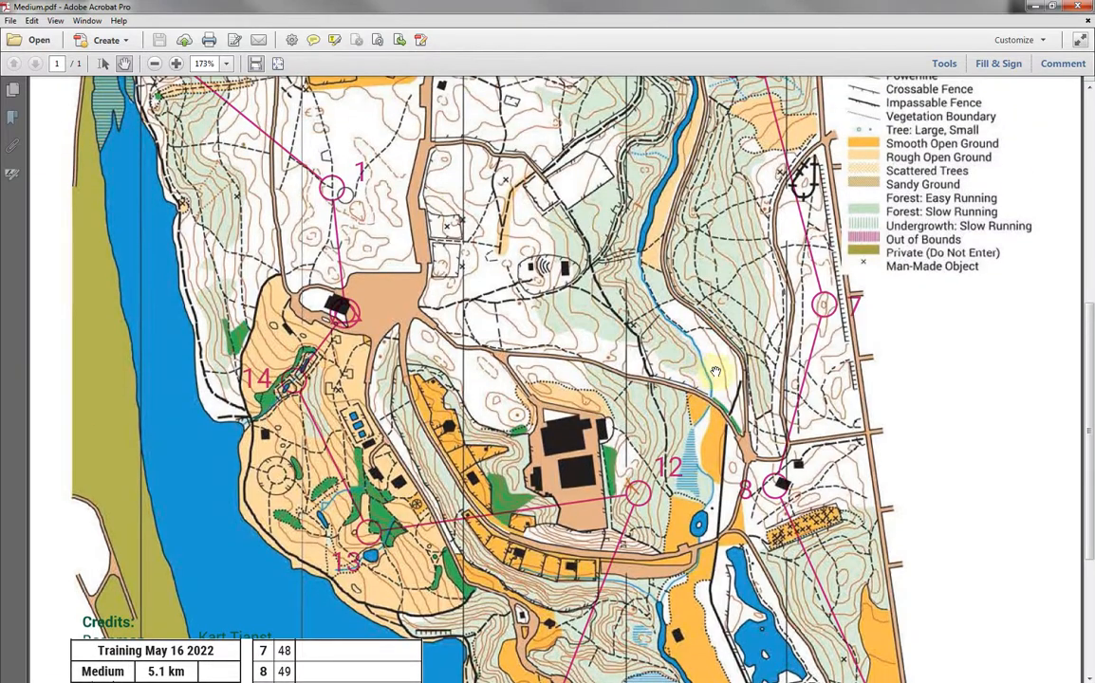
pyautogui.scroll(-2, 739, 367)
pyautogui.scroll(-2, 739, 367)
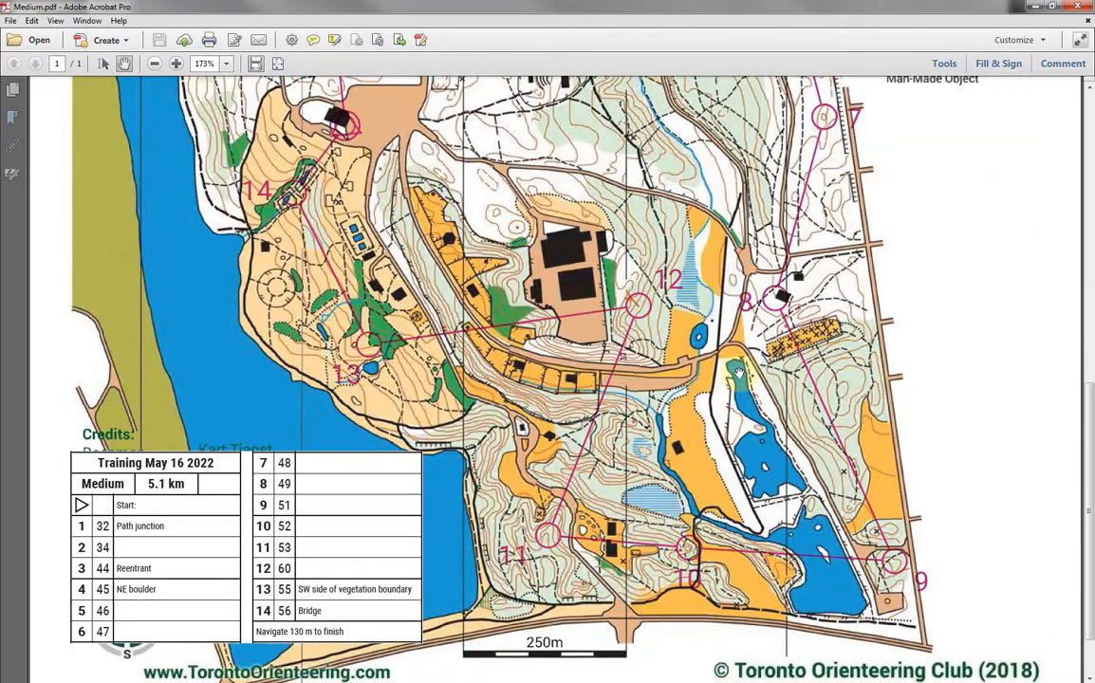
pyautogui.scroll(5, 739, 373)
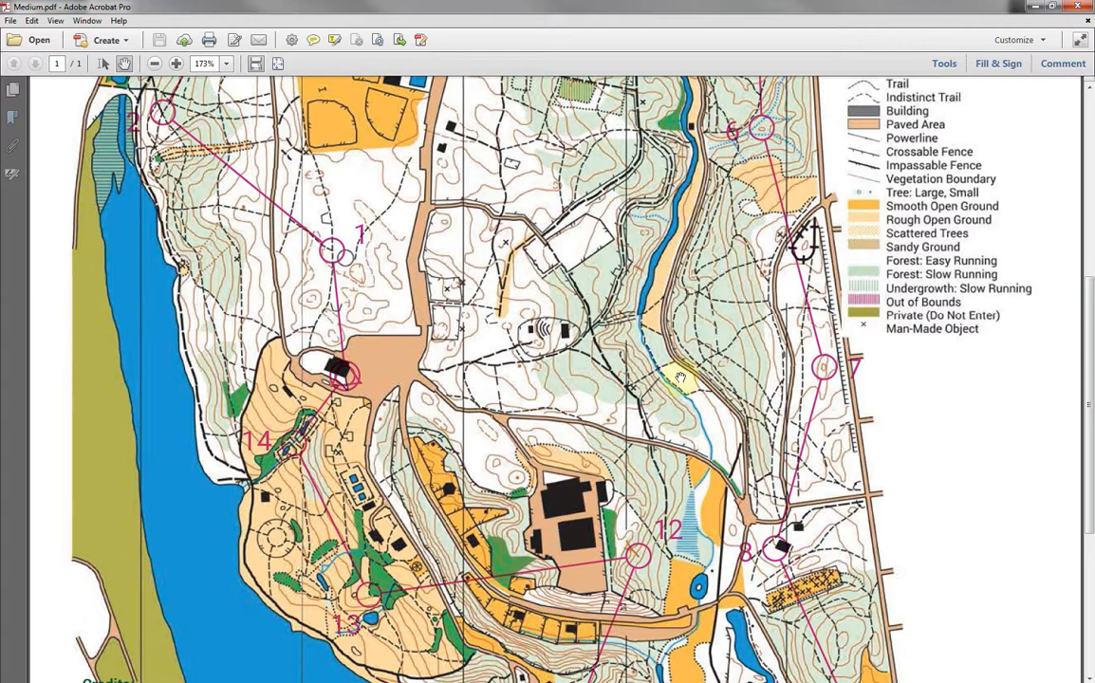